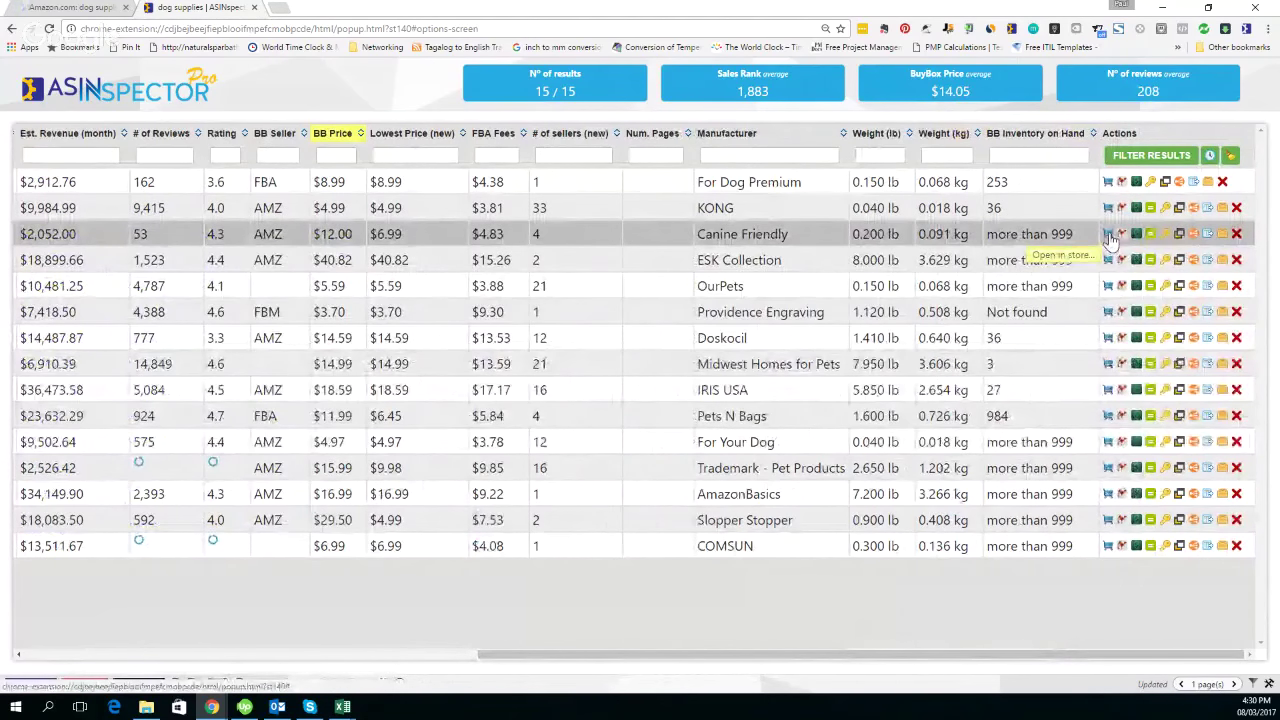
Look up the Canine Friendly Pocket Pet First Aid Kit on Alibaba, and return to the ASINspector results
{"action": "left_click", "coordinate": [1109, 236]}
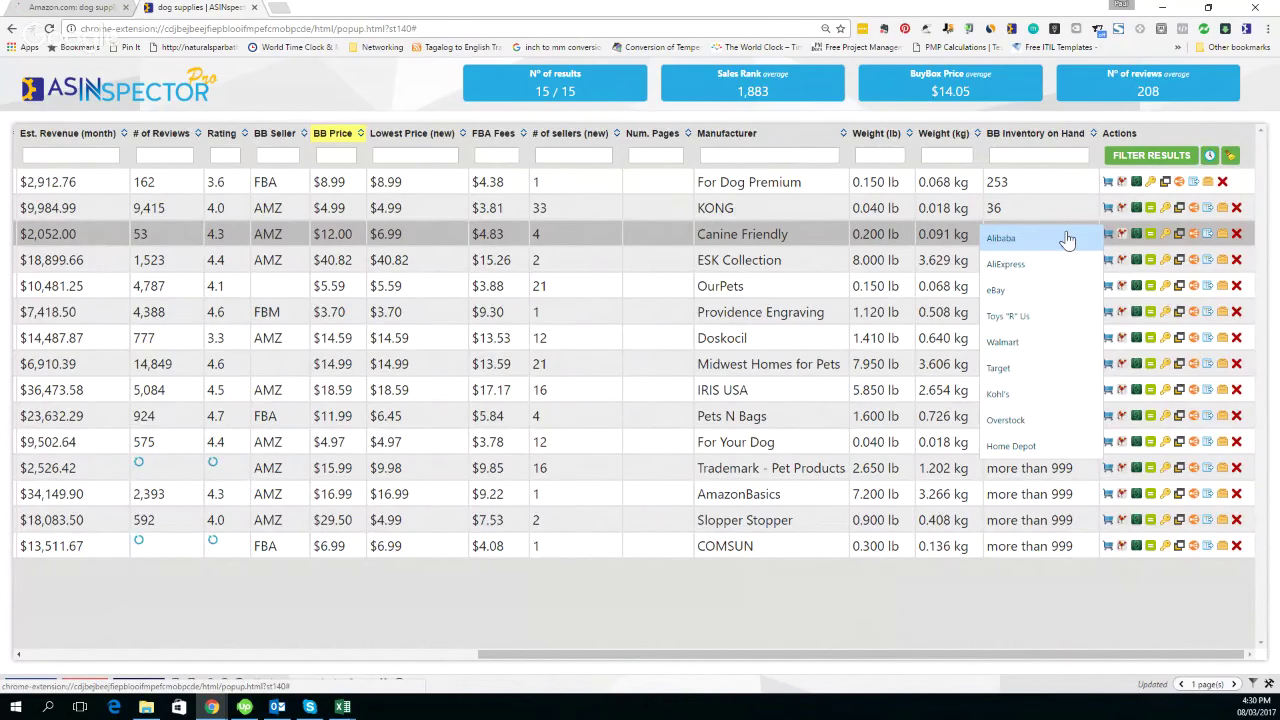
{"action": "left_click", "coordinate": [1001, 240]}
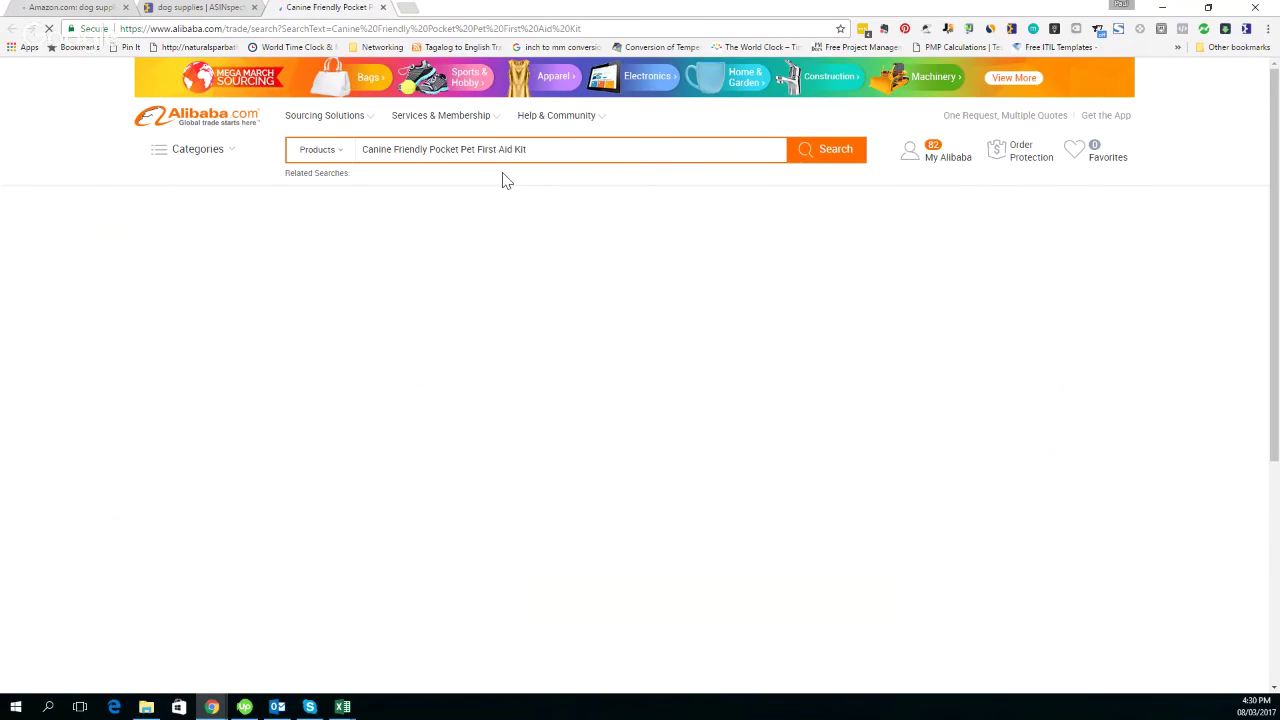
{"action": "left_click", "coordinate": [228, 10]}
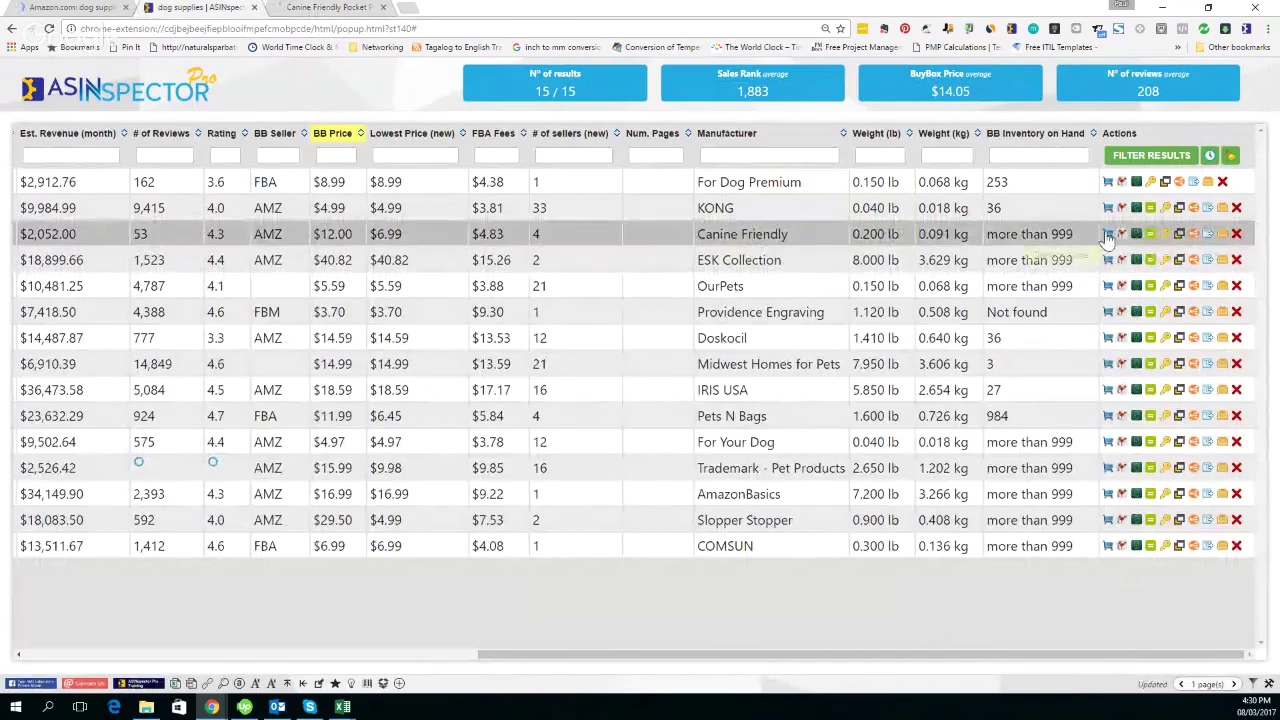
Look up the Canine Friendly first aid kit on eBay, review its listings and prices, and return to the ASINspector results
{"action": "left_click", "coordinate": [1107, 236]}
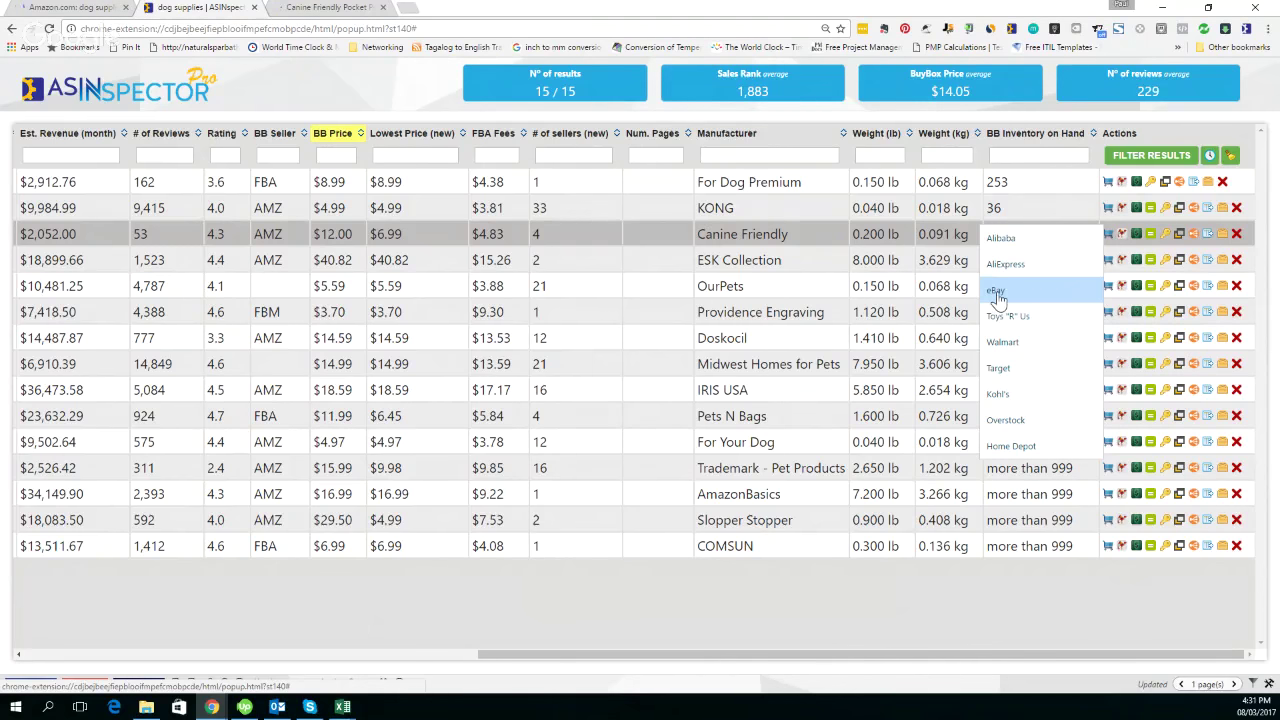
{"action": "left_click", "coordinate": [997, 292]}
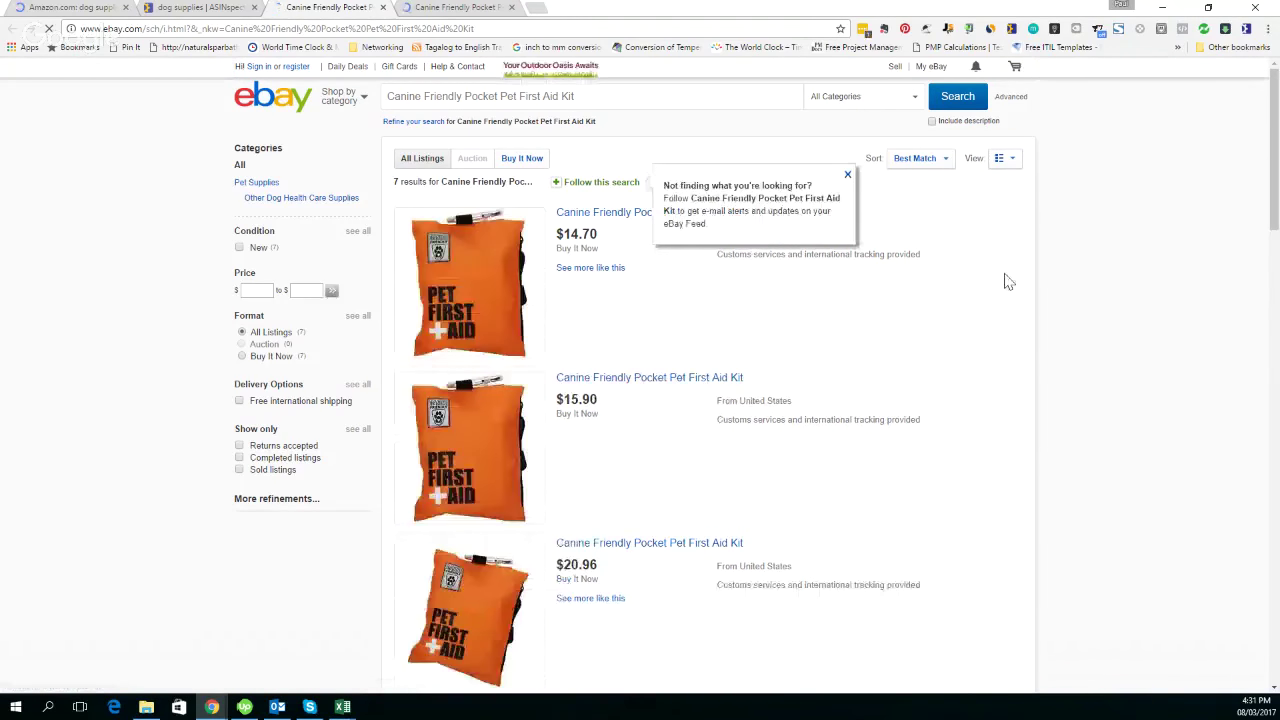
{"action": "scroll", "coordinate": [1034, 288], "scroll_direction": "down", "scroll_amount": 1}
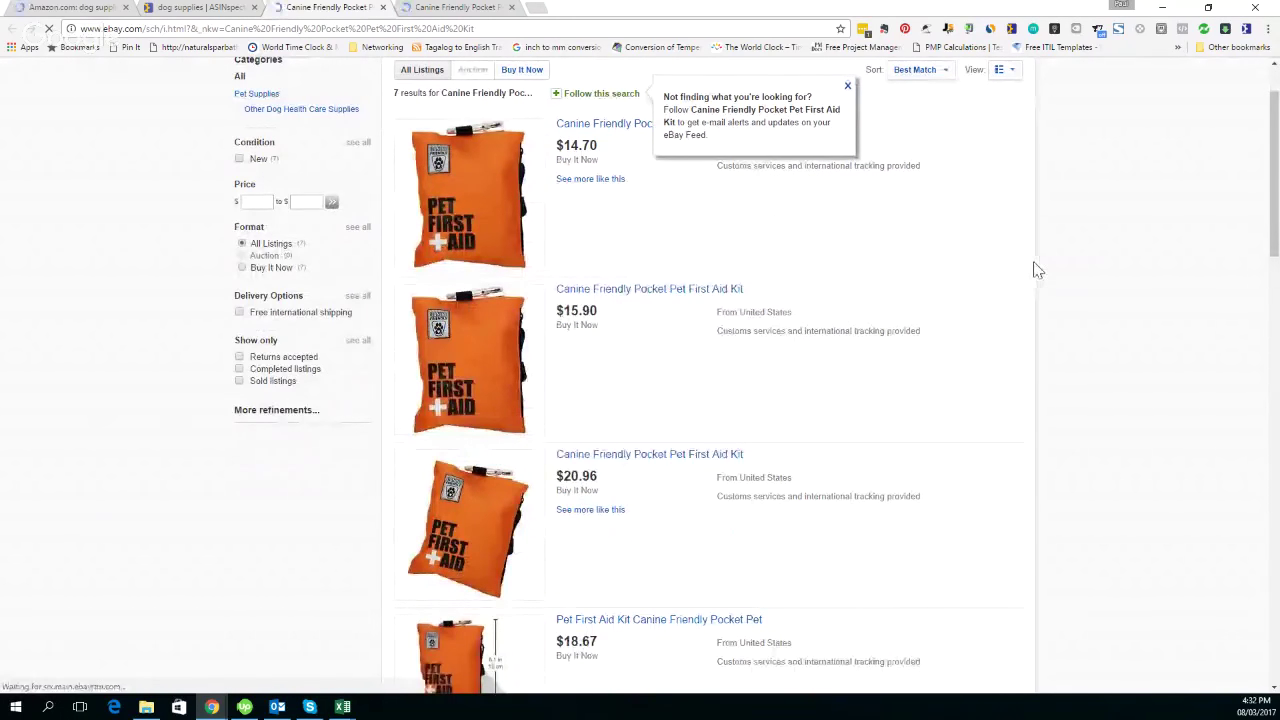
{"action": "scroll", "coordinate": [1097, 268], "scroll_direction": "down", "scroll_amount": 5}
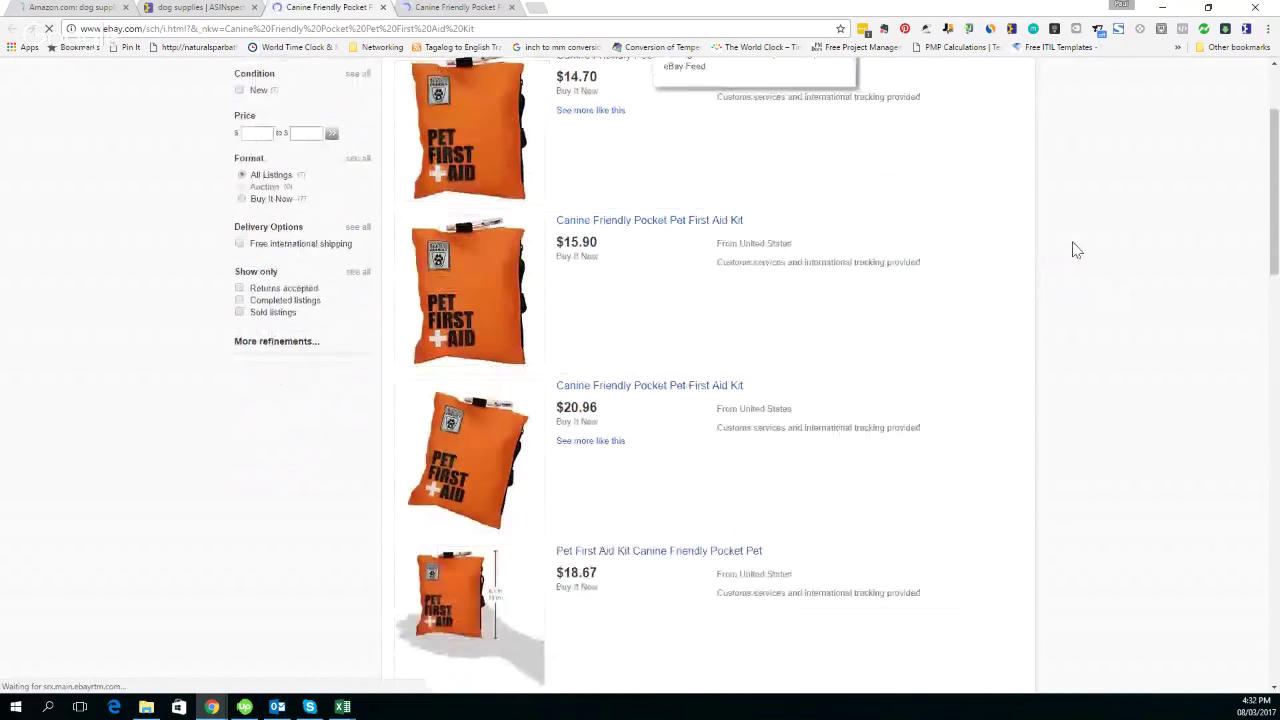
{"action": "scroll", "coordinate": [1097, 270], "scroll_direction": "down", "scroll_amount": 3}
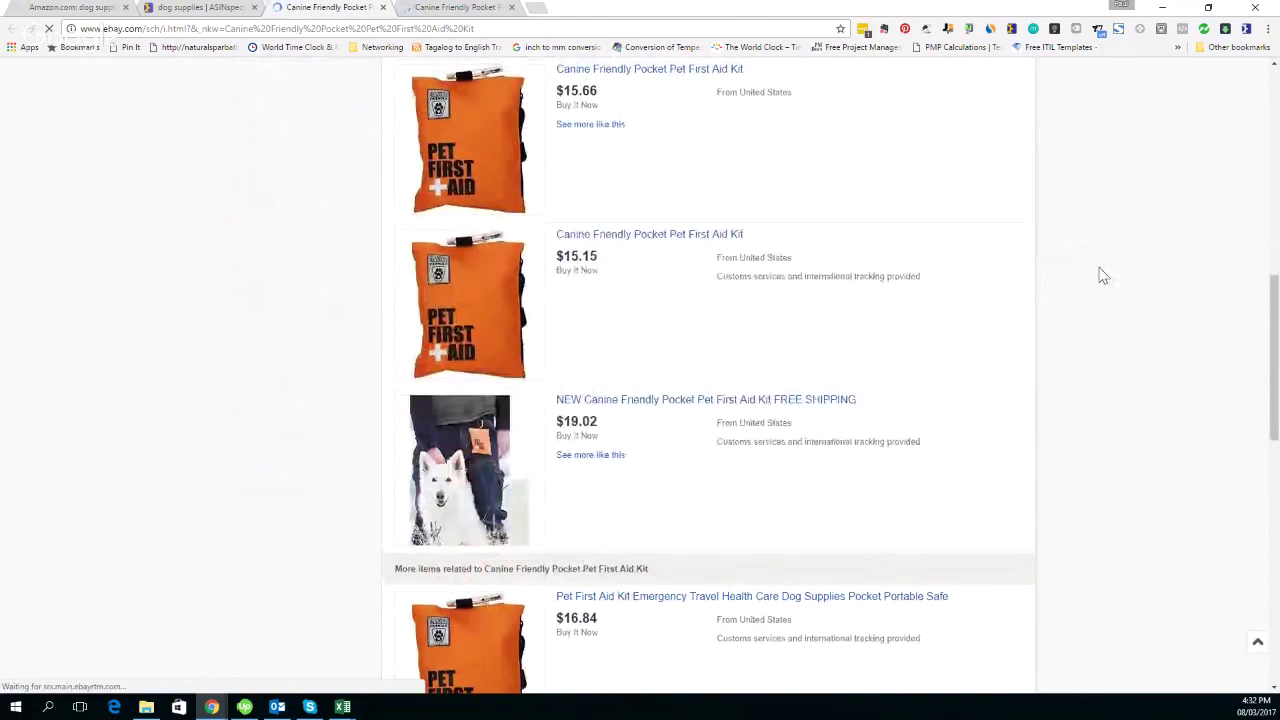
{"action": "scroll", "coordinate": [1095, 270], "scroll_direction": "up", "scroll_amount": 10}
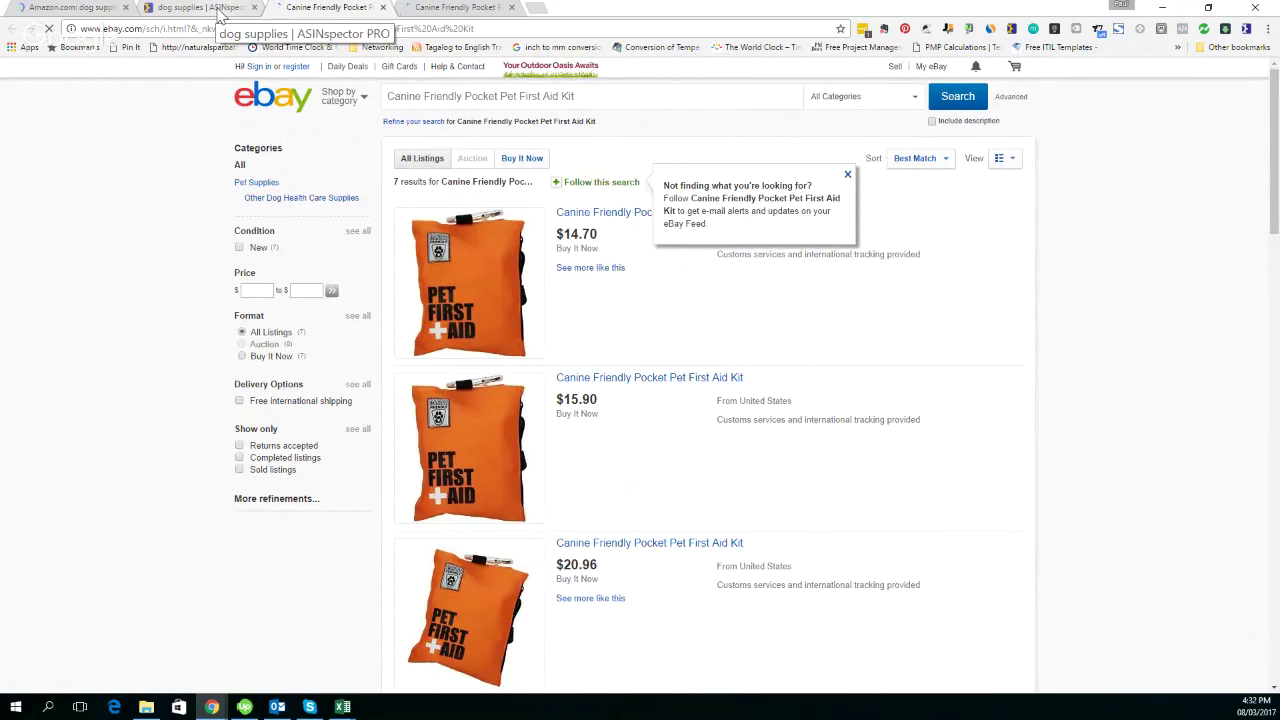
{"action": "left_click", "coordinate": [220, 9]}
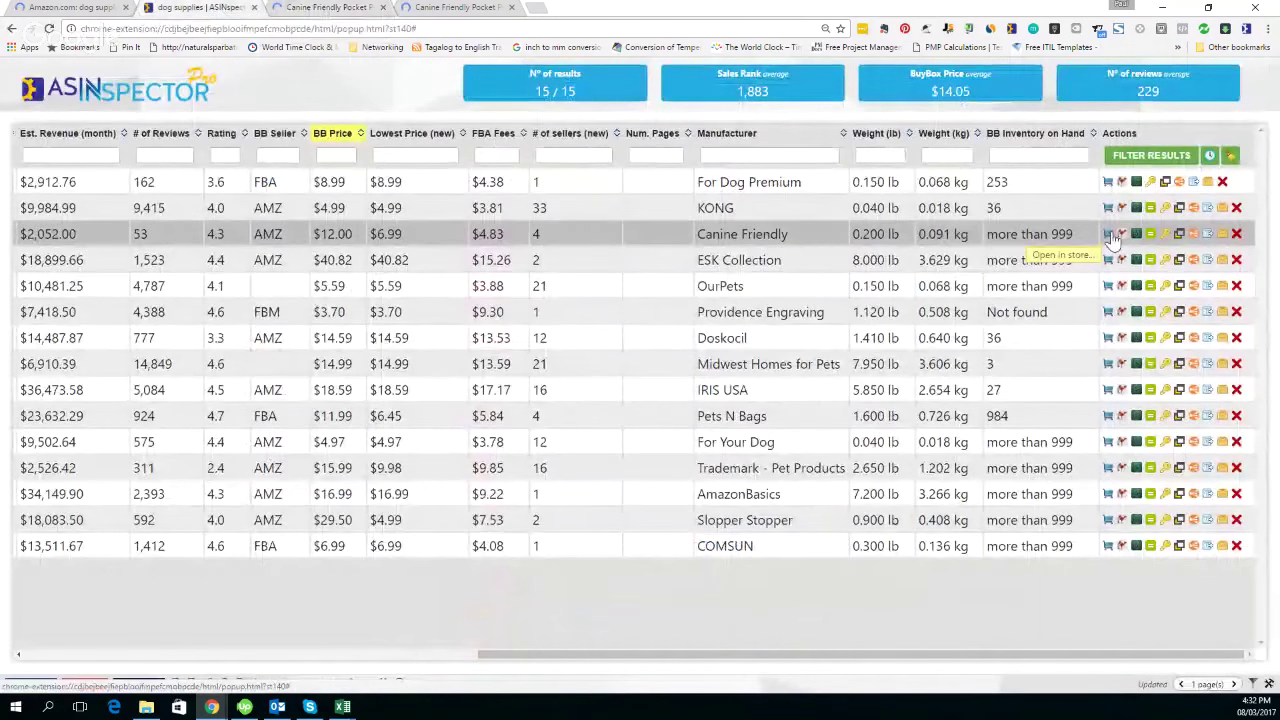
Look up the Canine Friendly first aid kit on Walmart, and return to the ASINspector results
{"action": "left_click", "coordinate": [1110, 237]}
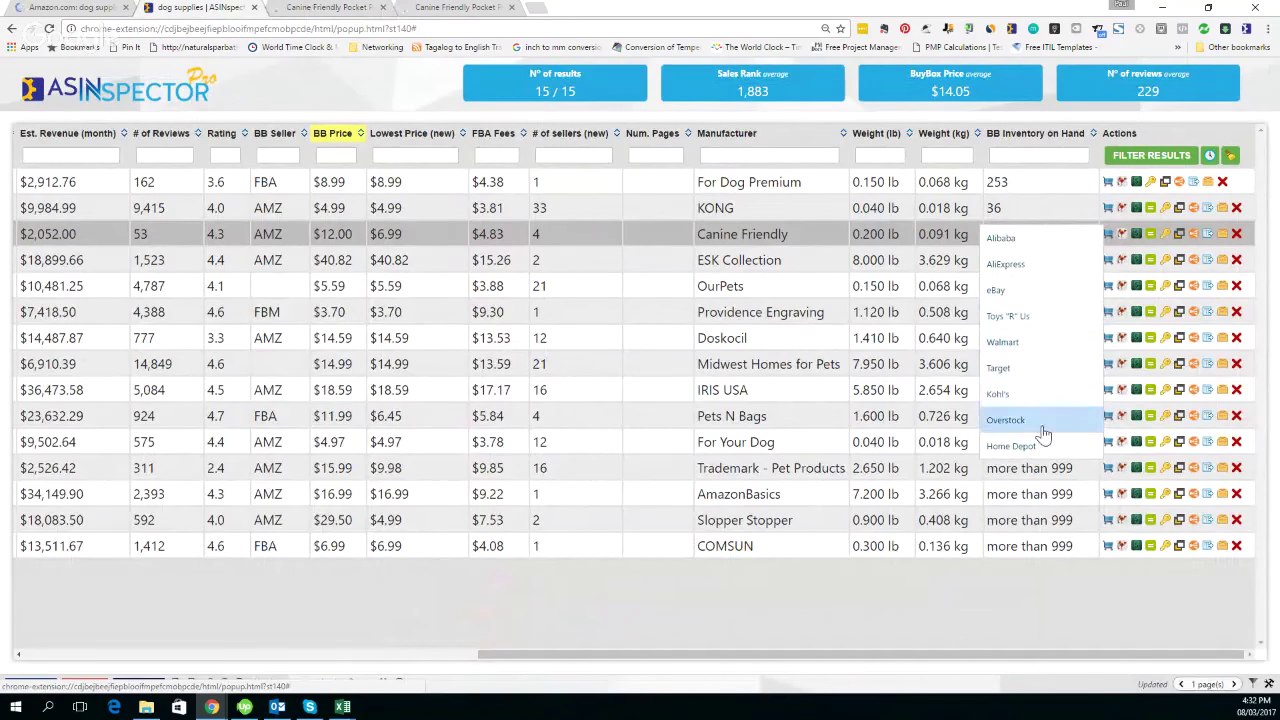
{"action": "left_click", "coordinate": [1003, 342]}
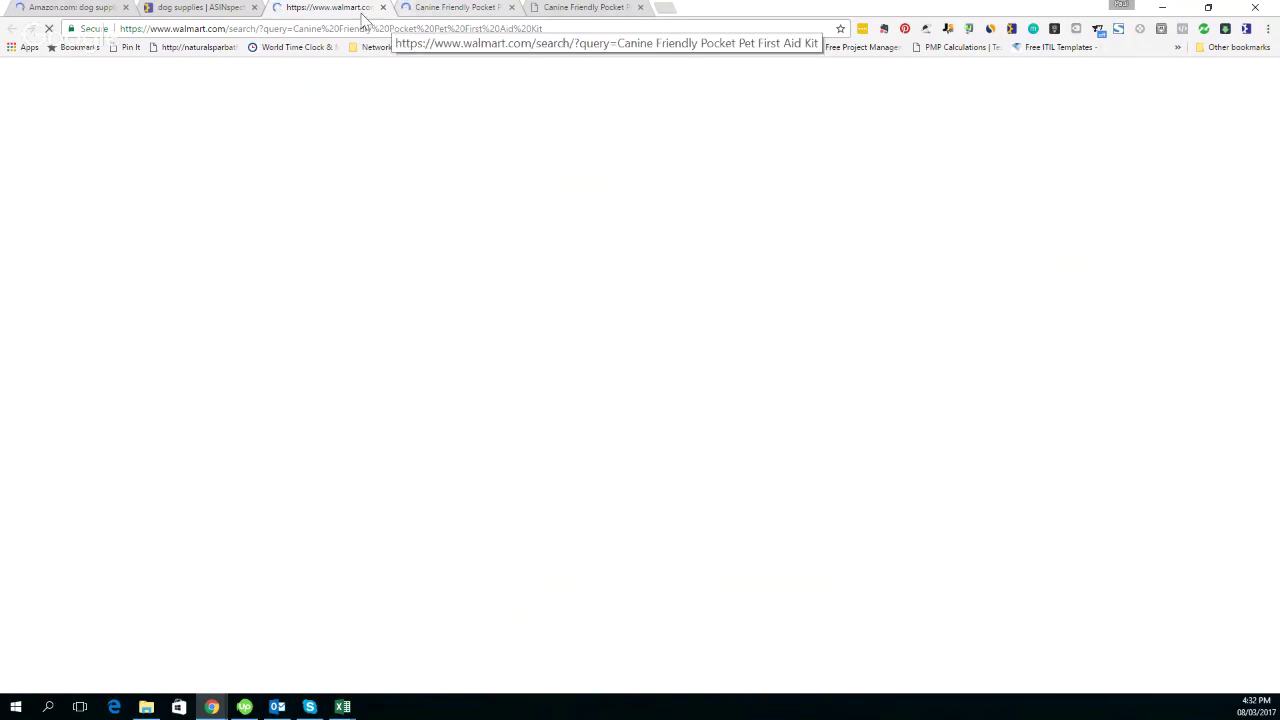
{"action": "left_click", "coordinate": [222, 12]}
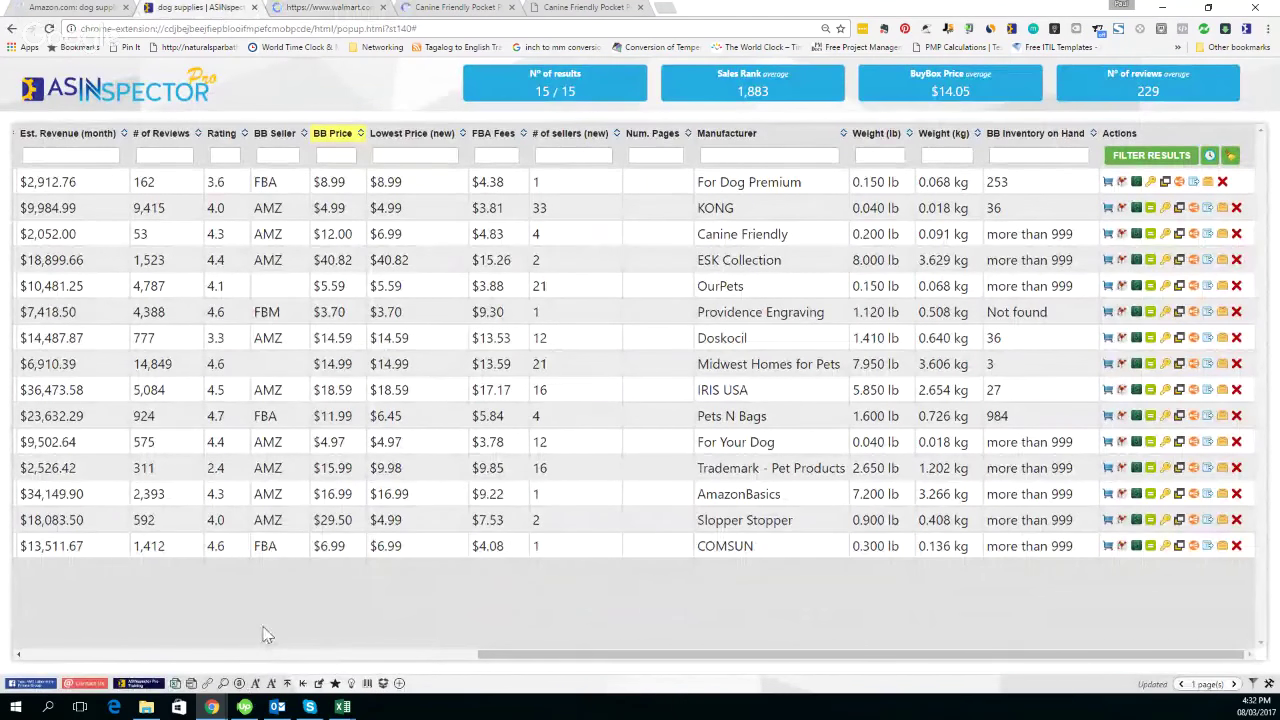
Increase the font size of the product results table by three increments
{"action": "left_click", "coordinate": [257, 686]}
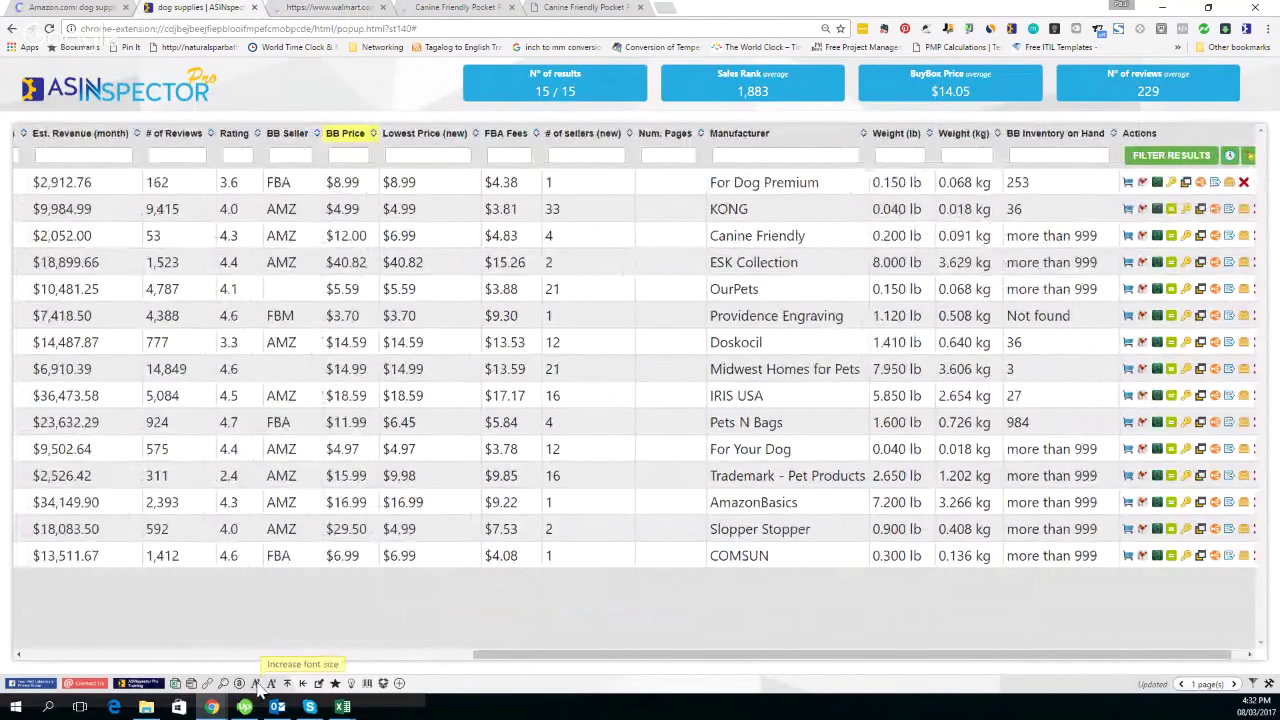
{"action": "left_click", "coordinate": [257, 686]}
{"action": "left_click", "coordinate": [257, 686]}
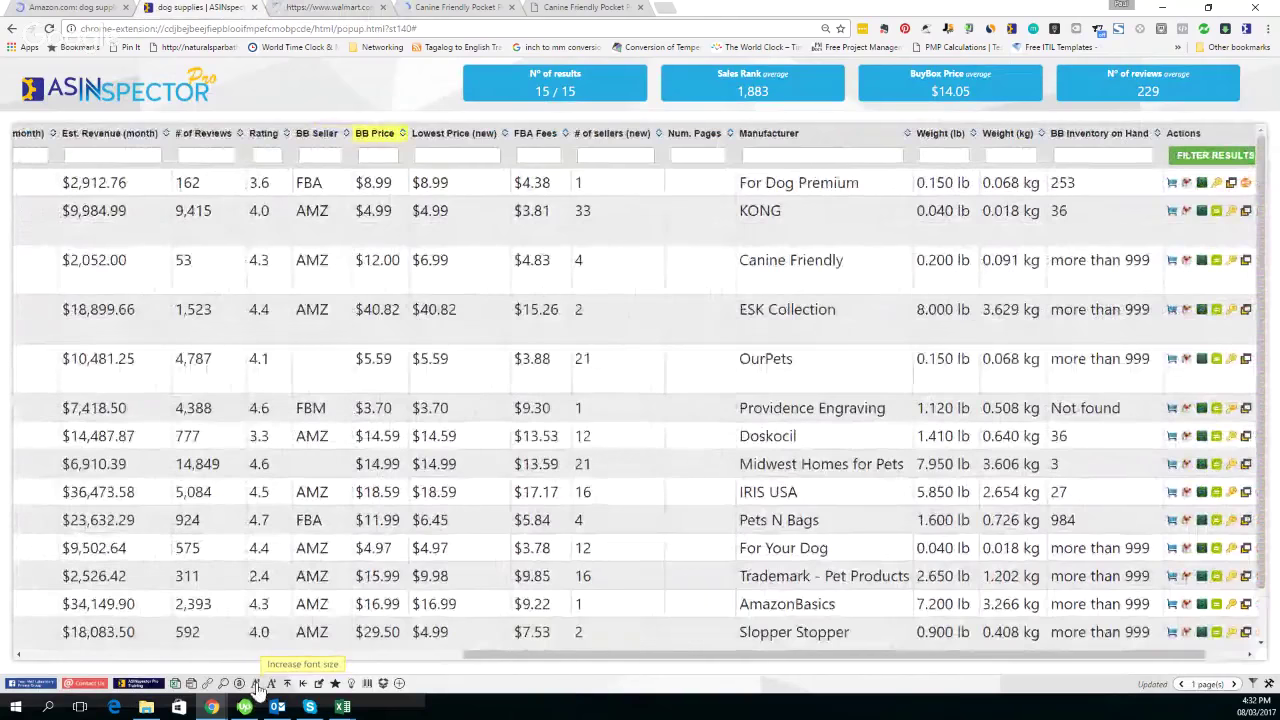
Examine the Canine Friendly first aid kit's Amazon price history on camelcamelcamel, and return to the ASINspector results
{"action": "scroll", "coordinate": [600, 655], "scroll_direction": "right", "scroll_amount": 1}
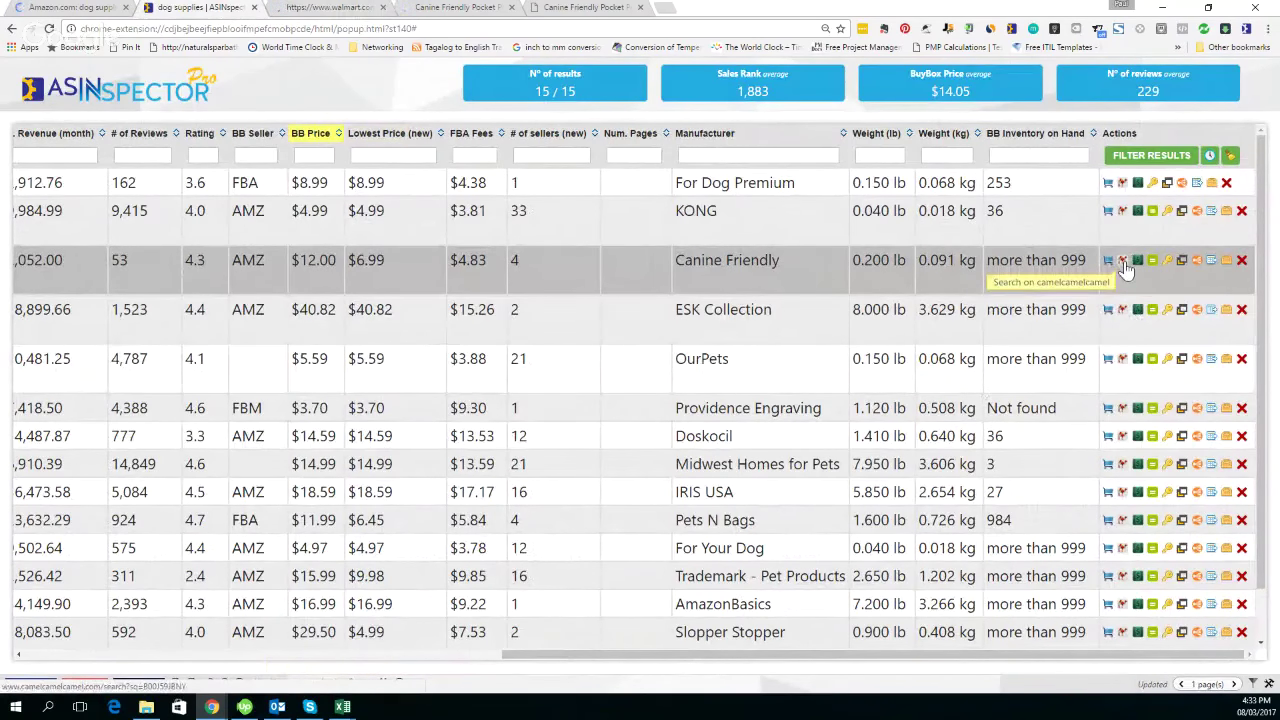
{"action": "left_click", "coordinate": [1123, 263]}
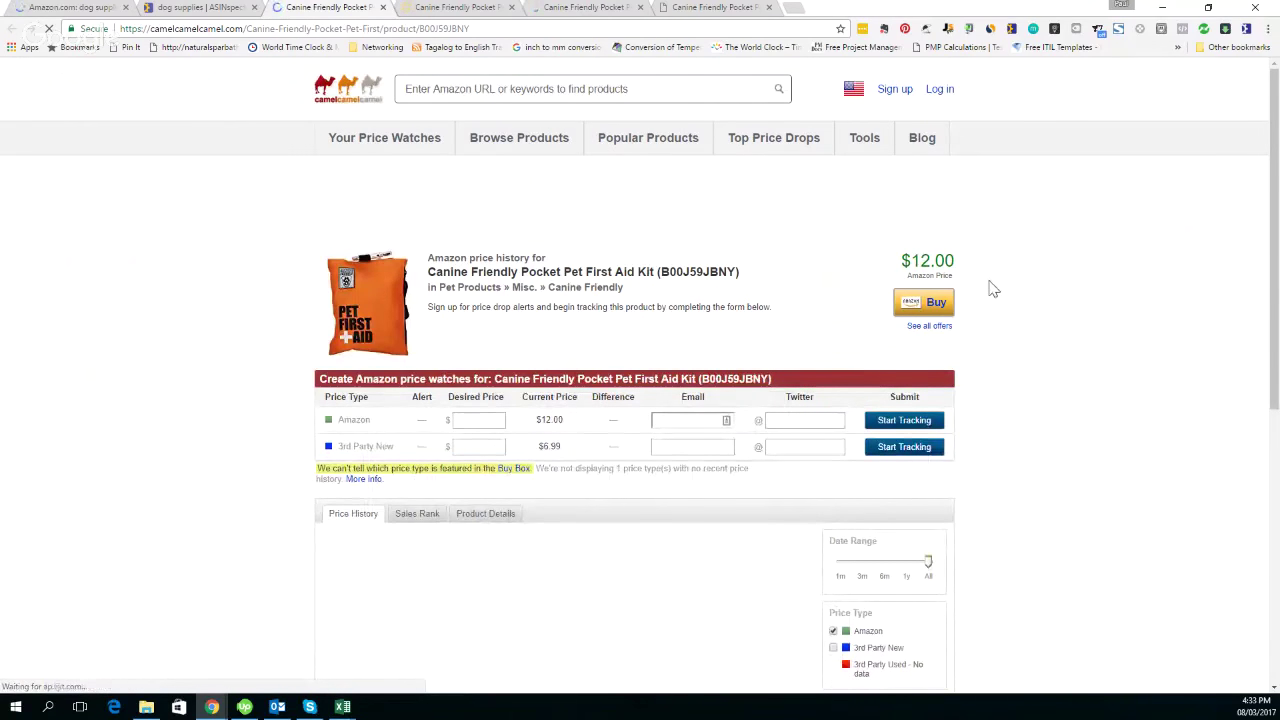
{"action": "scroll", "coordinate": [1037, 320], "scroll_direction": "down", "scroll_amount": 2}
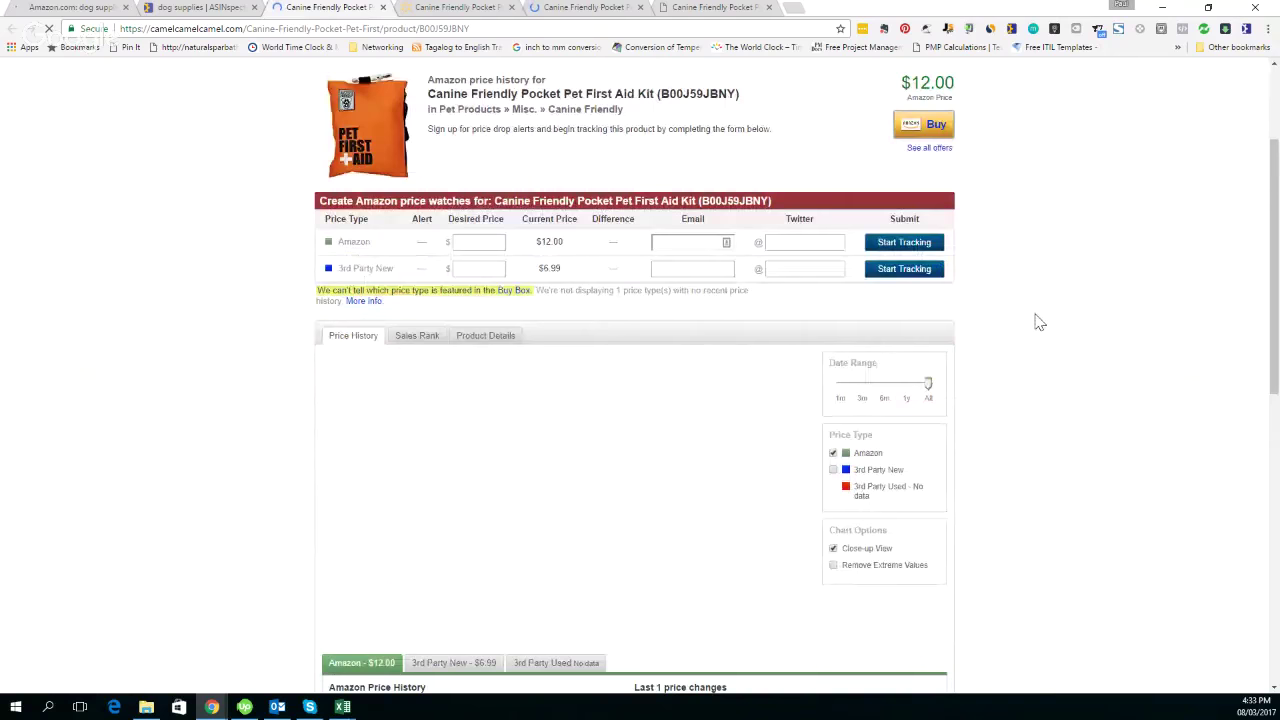
{"action": "scroll", "coordinate": [1037, 320], "scroll_direction": "down", "scroll_amount": 1}
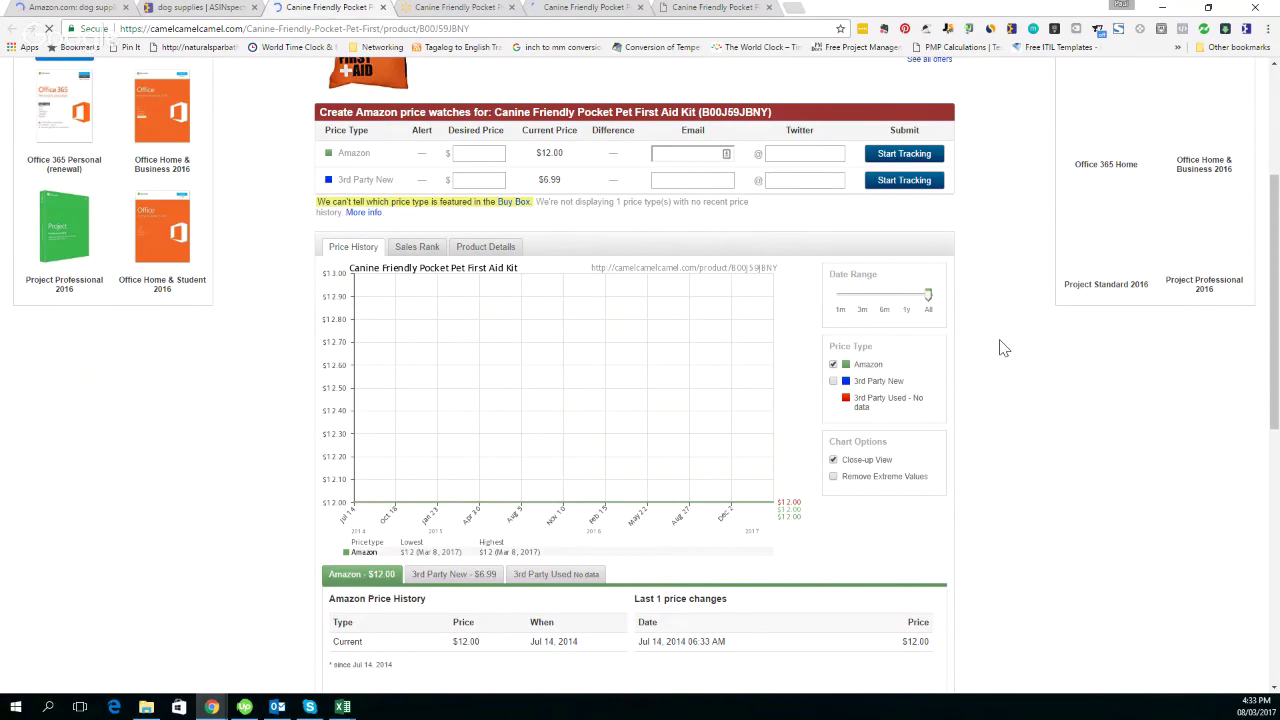
{"action": "scroll", "coordinate": [1004, 348], "scroll_direction": "down", "scroll_amount": 4}
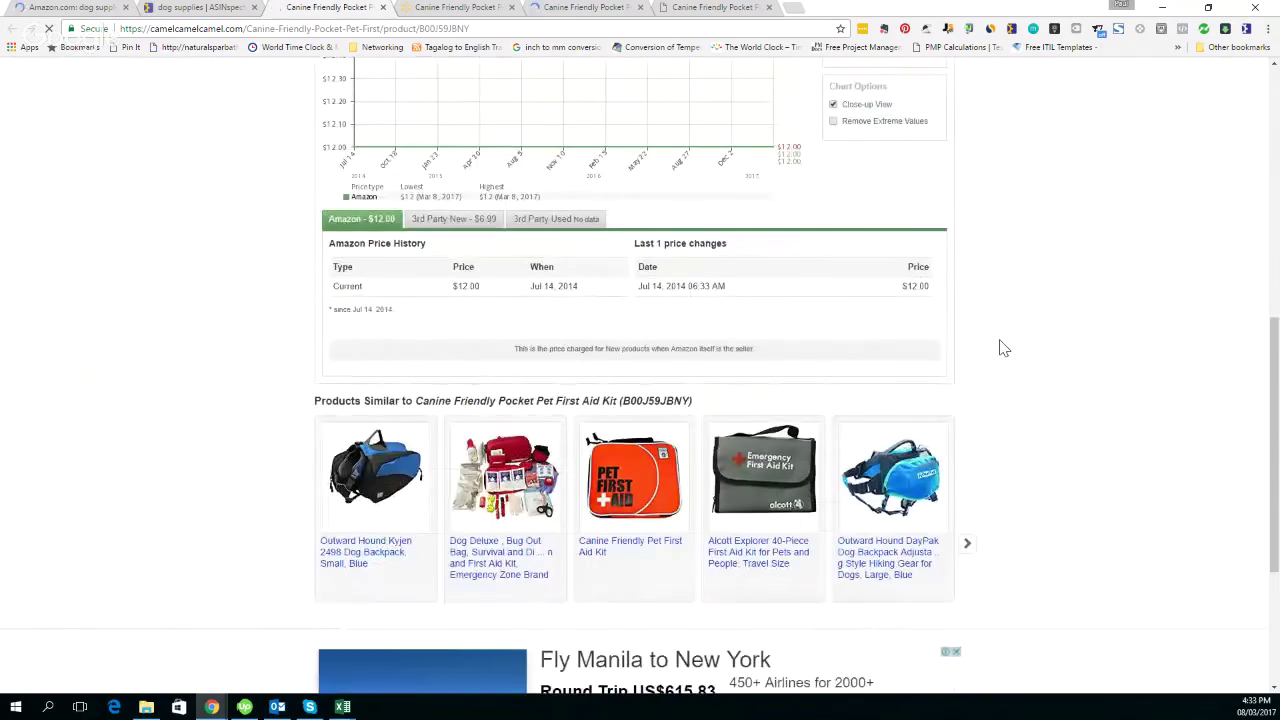
{"action": "scroll", "coordinate": [1004, 348], "scroll_direction": "up", "scroll_amount": 4}
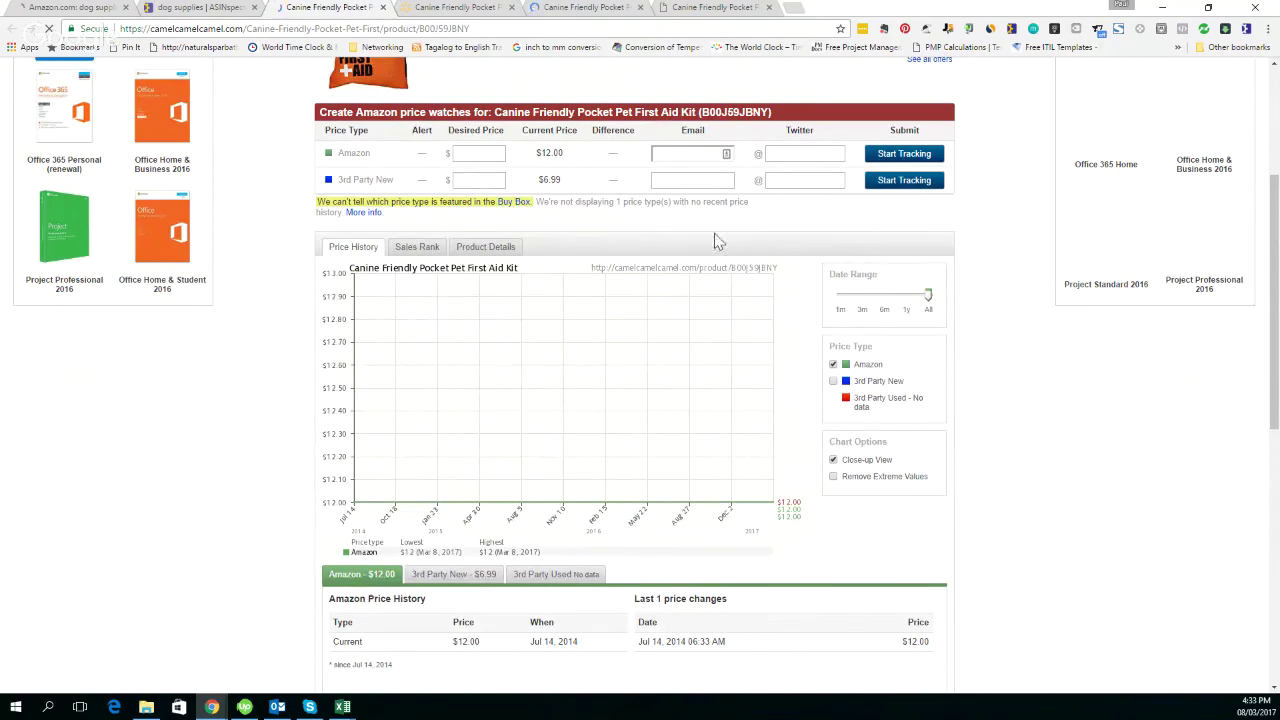
{"action": "left_click", "coordinate": [212, 10]}
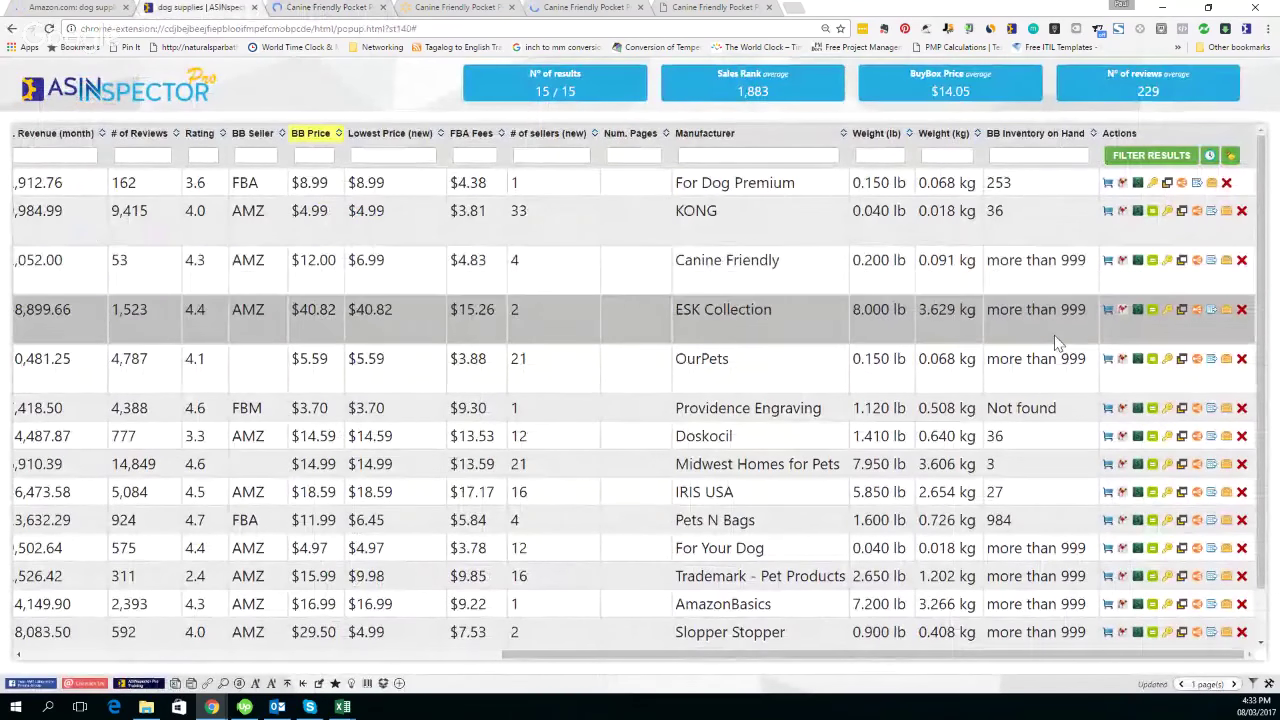
Calculate the NET payout for the ESK Collection pet exercise pen with a cost of 12, review the fees and return, and close the calculator
{"action": "left_click", "coordinate": [1137, 311]}
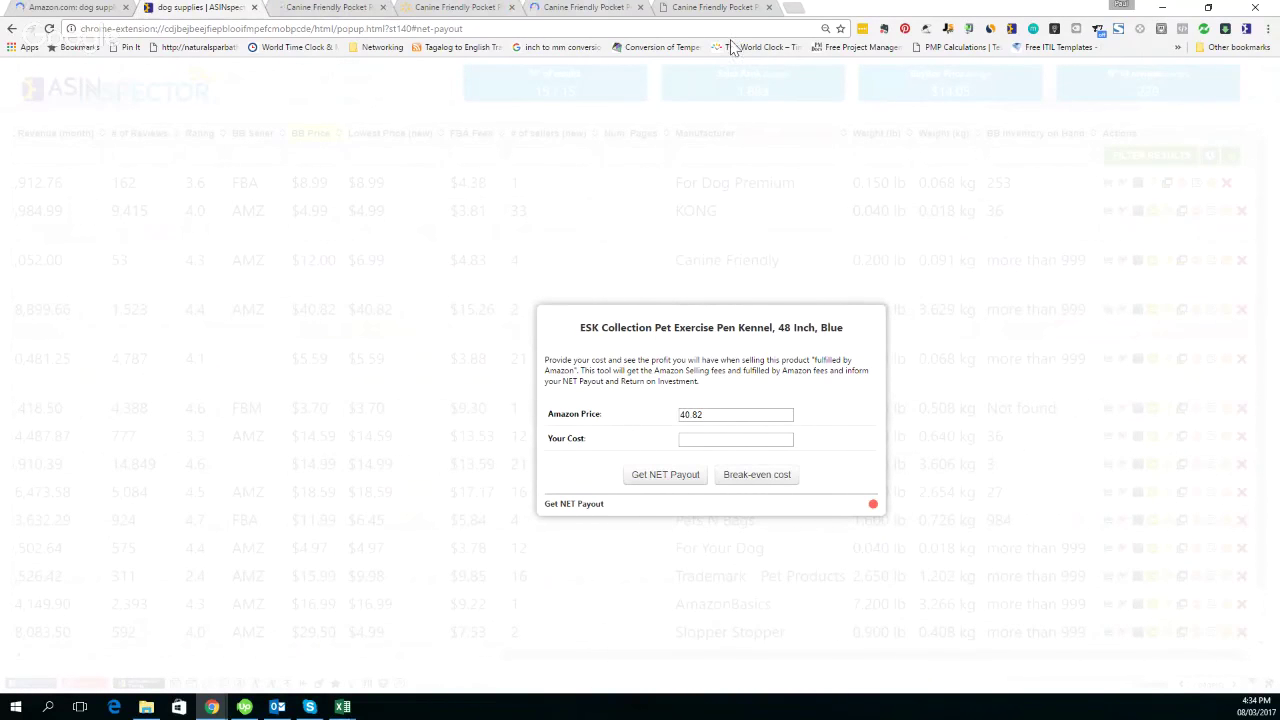
{"action": "left_click", "coordinate": [725, 8]}
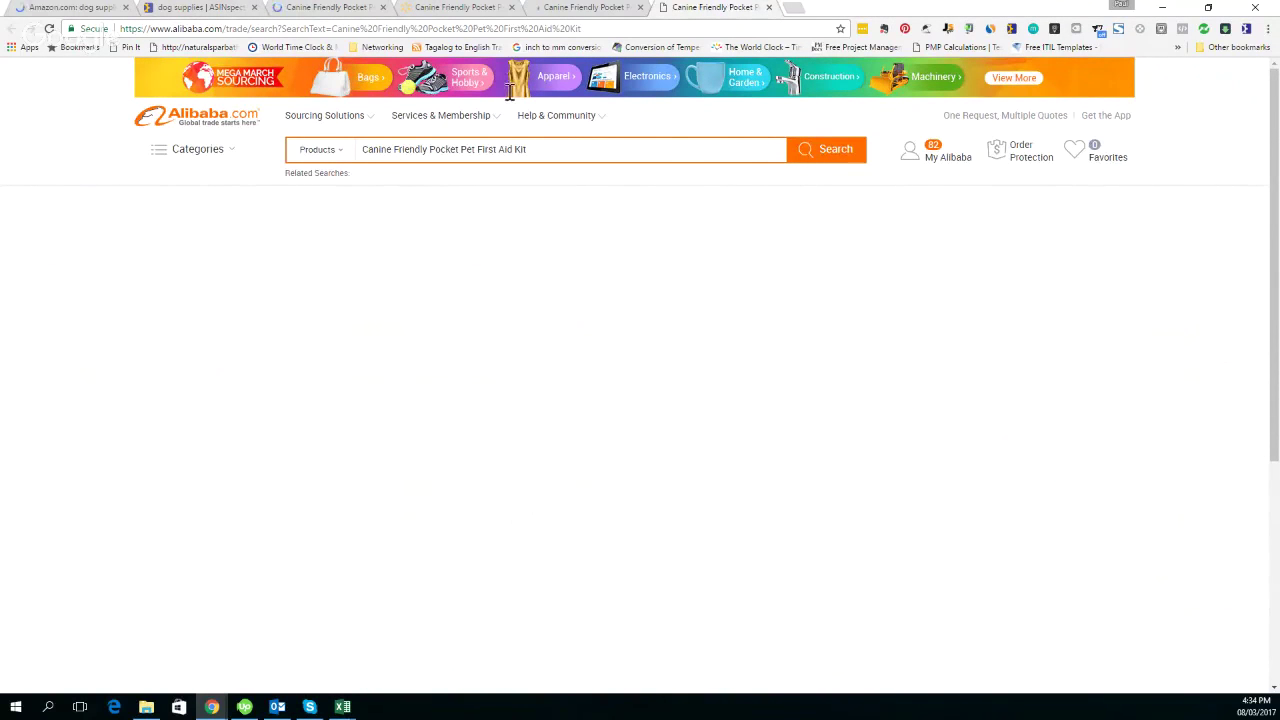
{"action": "left_click", "coordinate": [196, 7]}
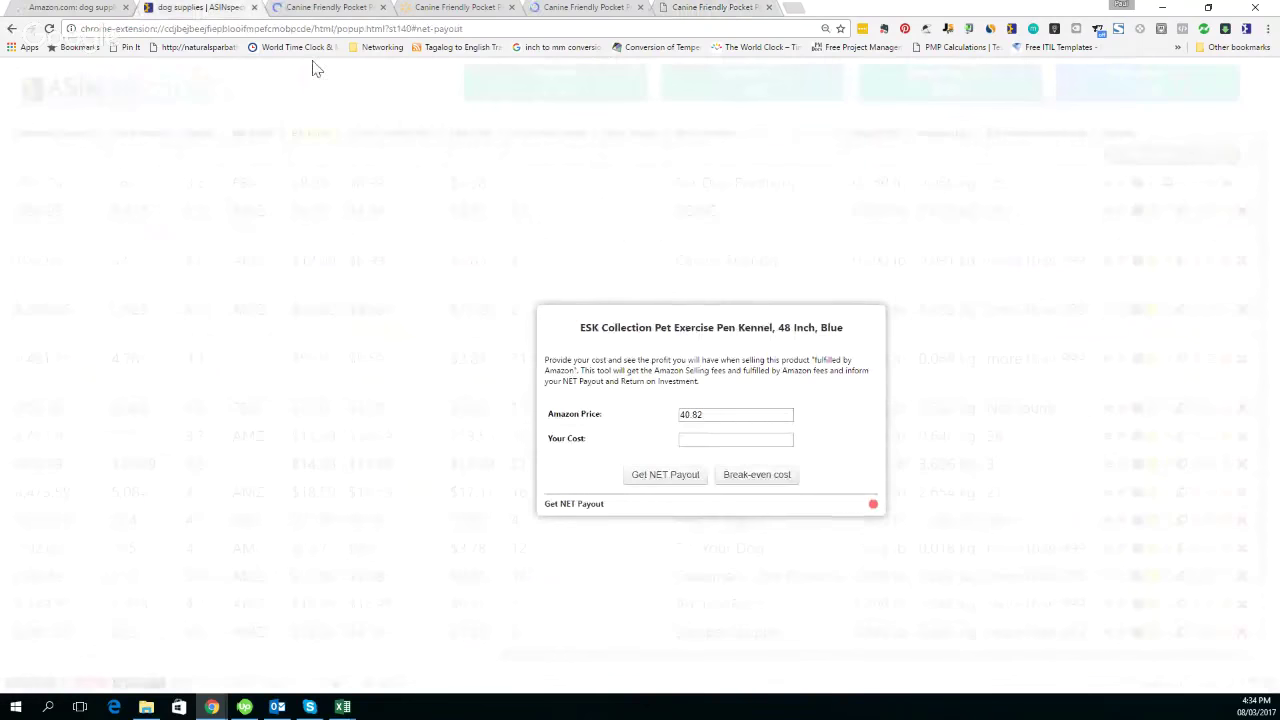
{"action": "left_click", "coordinate": [697, 439]}
{"action": "type", "text": "12"}
{"action": "left_click", "coordinate": [659, 477]}
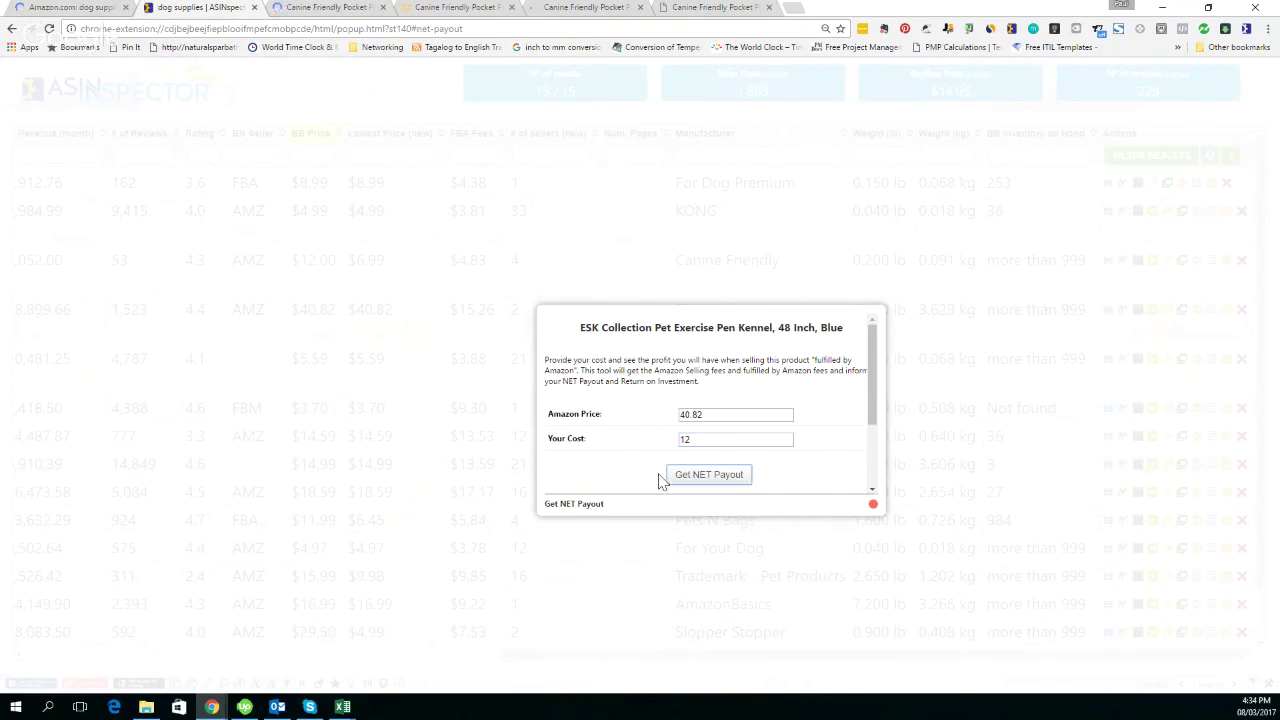
{"action": "scroll", "coordinate": [874, 387], "scroll_direction": "down", "scroll_amount": 3}
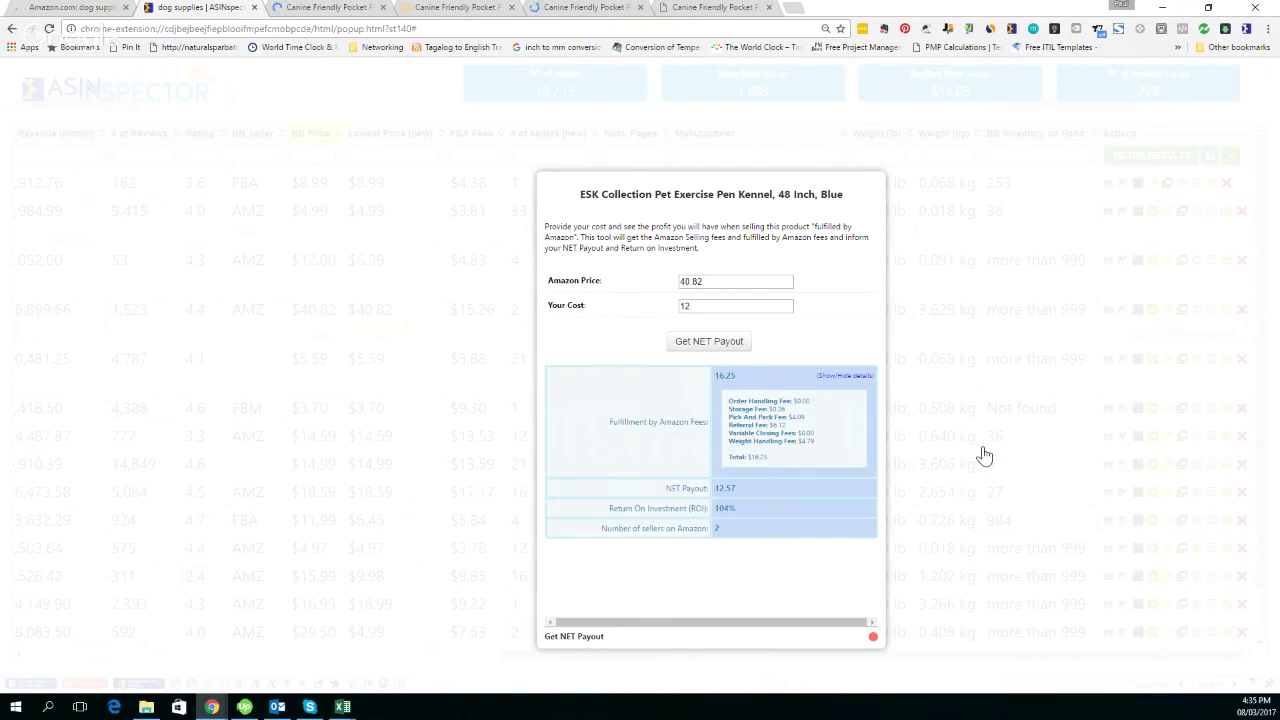
{"action": "left_click", "coordinate": [873, 639]}
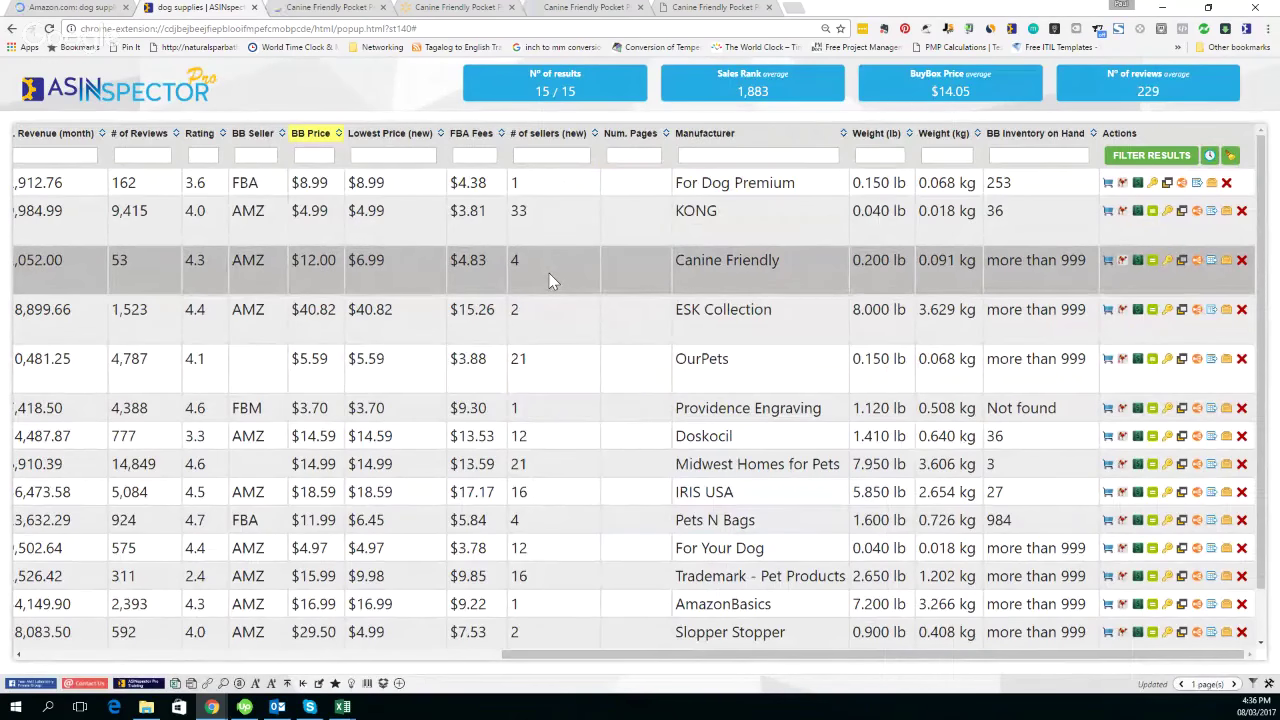
Highlight the Canine Friendly product row and look over the rest of the results table
{"action": "left_click", "coordinate": [549, 281]}
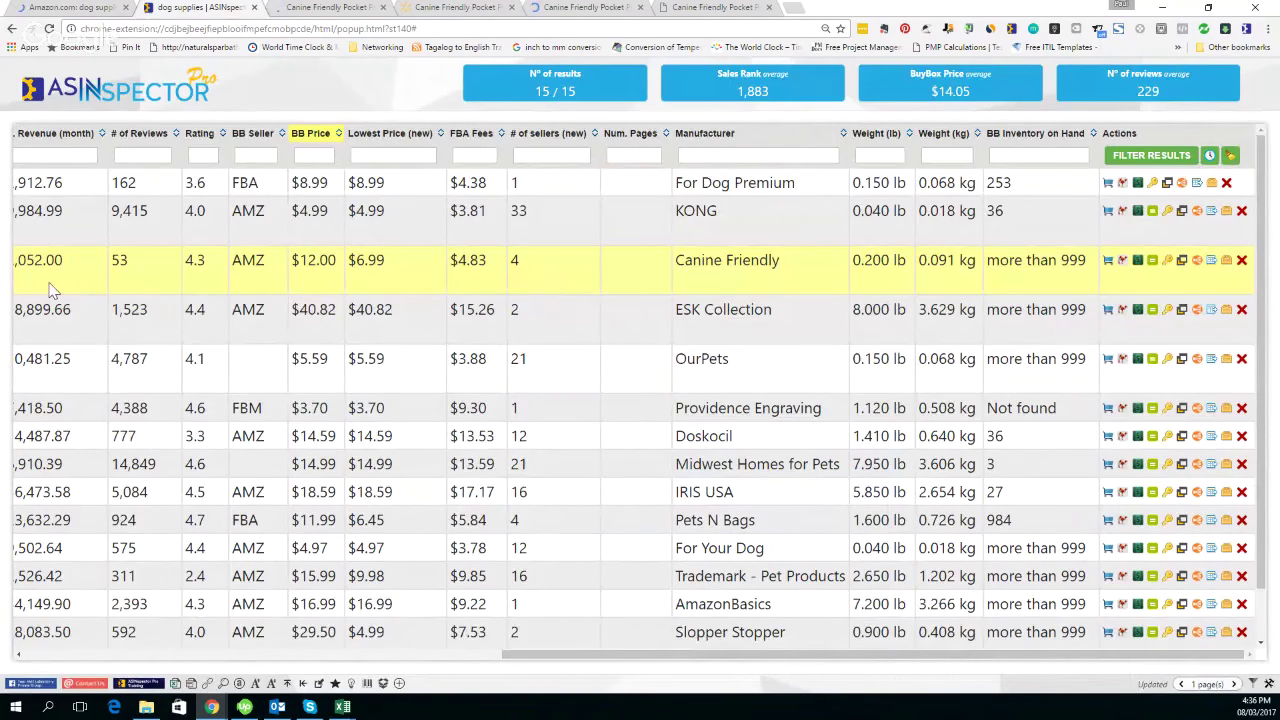
{"action": "scroll", "coordinate": [658, 283], "scroll_direction": "down", "scroll_amount": 1}
{"action": "scroll", "coordinate": [658, 283], "scroll_direction": "down", "scroll_amount": 1}
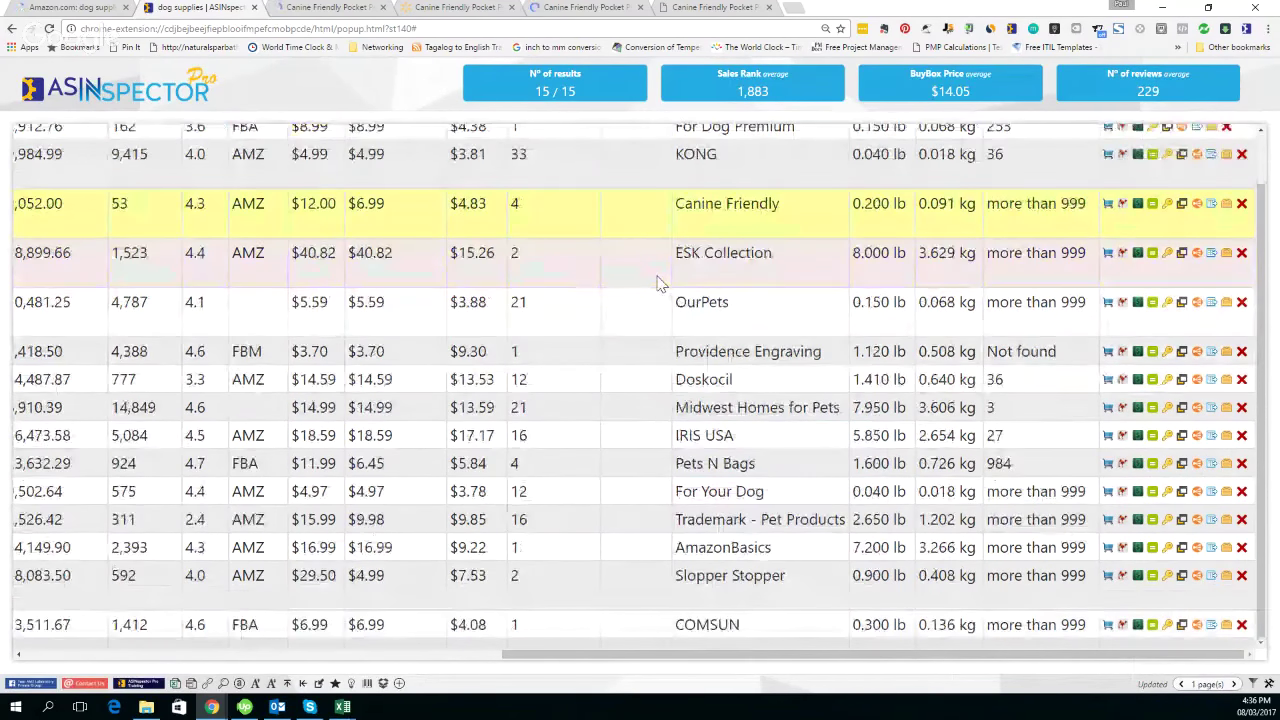
{"action": "scroll", "coordinate": [658, 283], "scroll_direction": "up", "scroll_amount": 1}
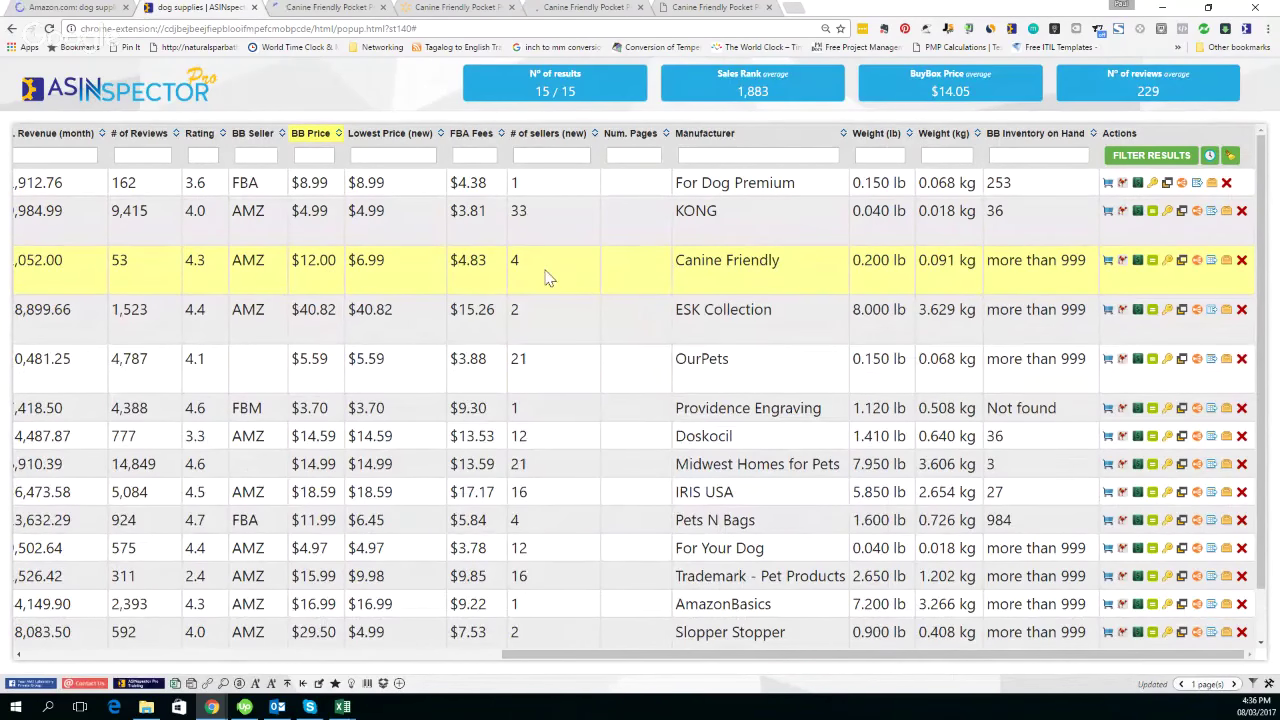
Compare the Canine Friendly kit's price with competitors, retrieve its most searched keywords, and close each report after reviewing it
{"action": "left_click", "coordinate": [1153, 265]}
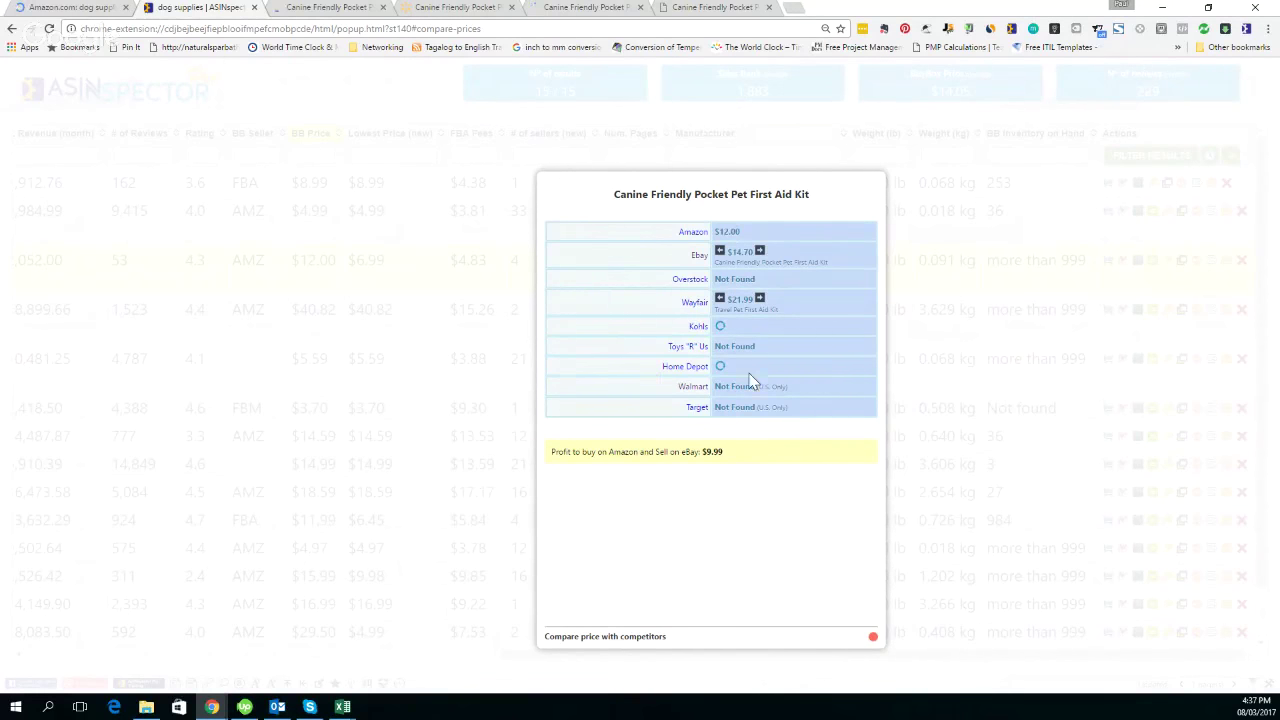
{"action": "left_click", "coordinate": [873, 639]}
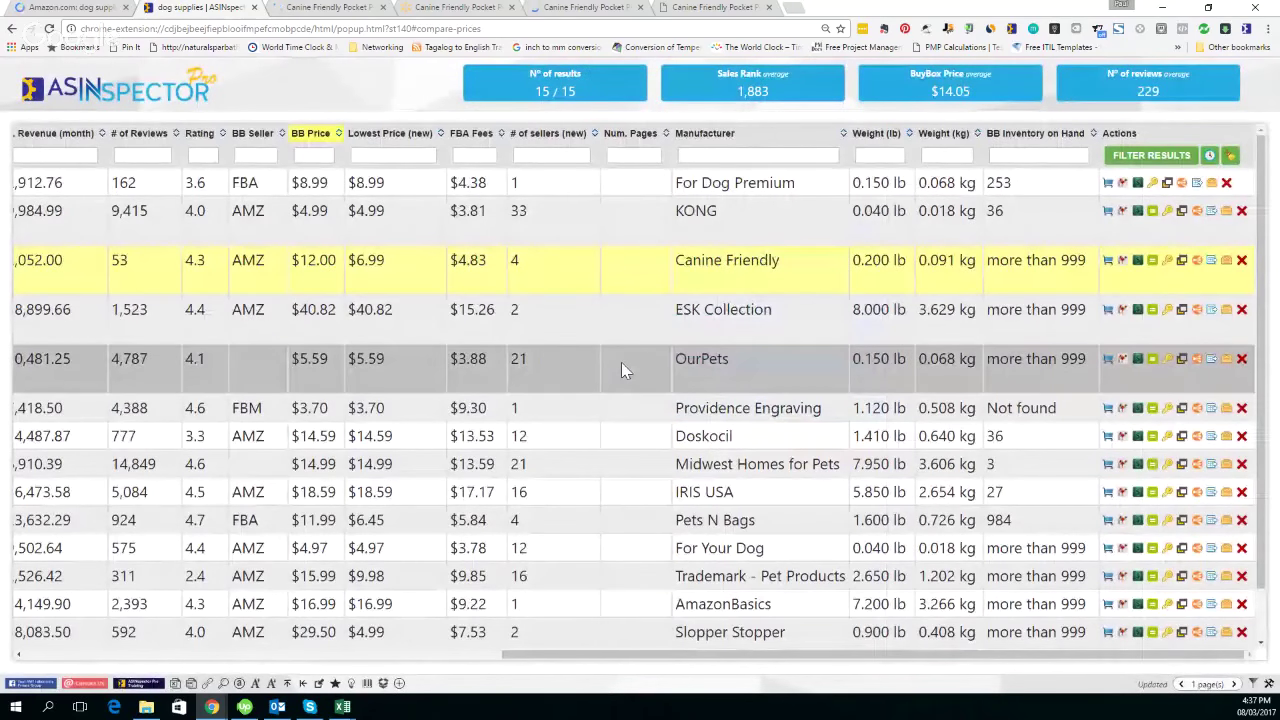
{"action": "left_click", "coordinate": [1170, 264]}
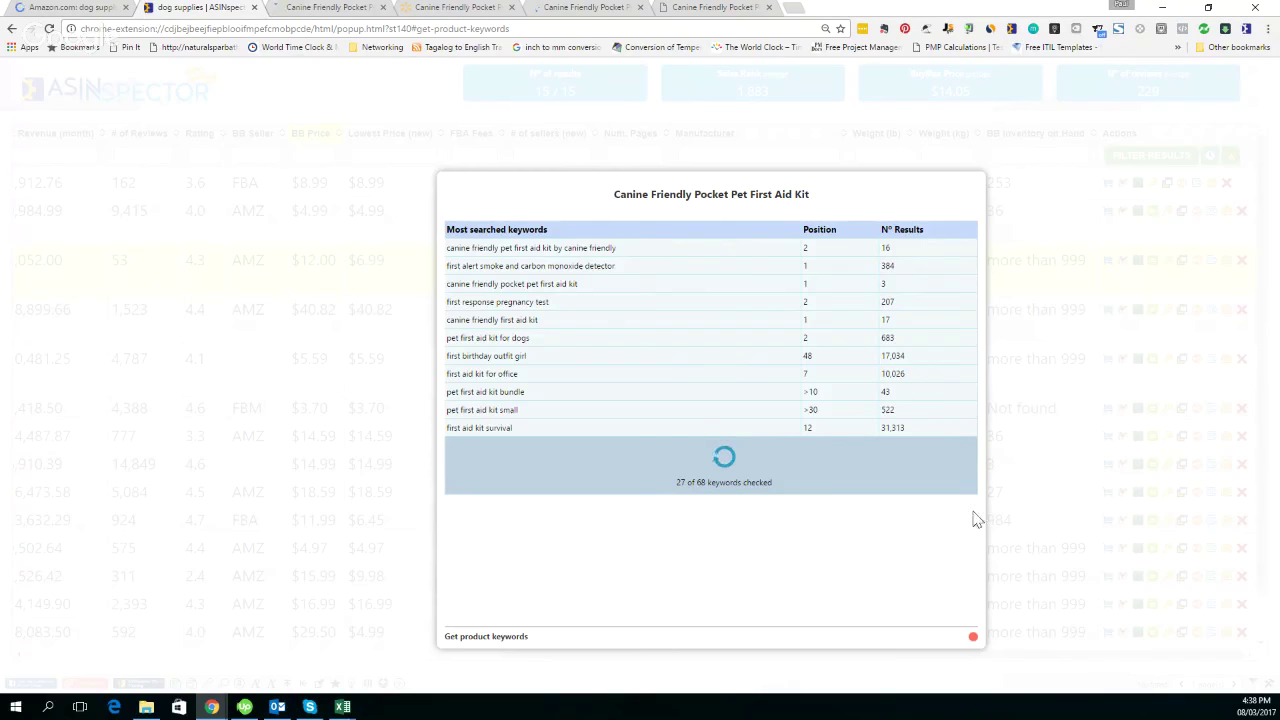
{"action": "left_click", "coordinate": [973, 640]}
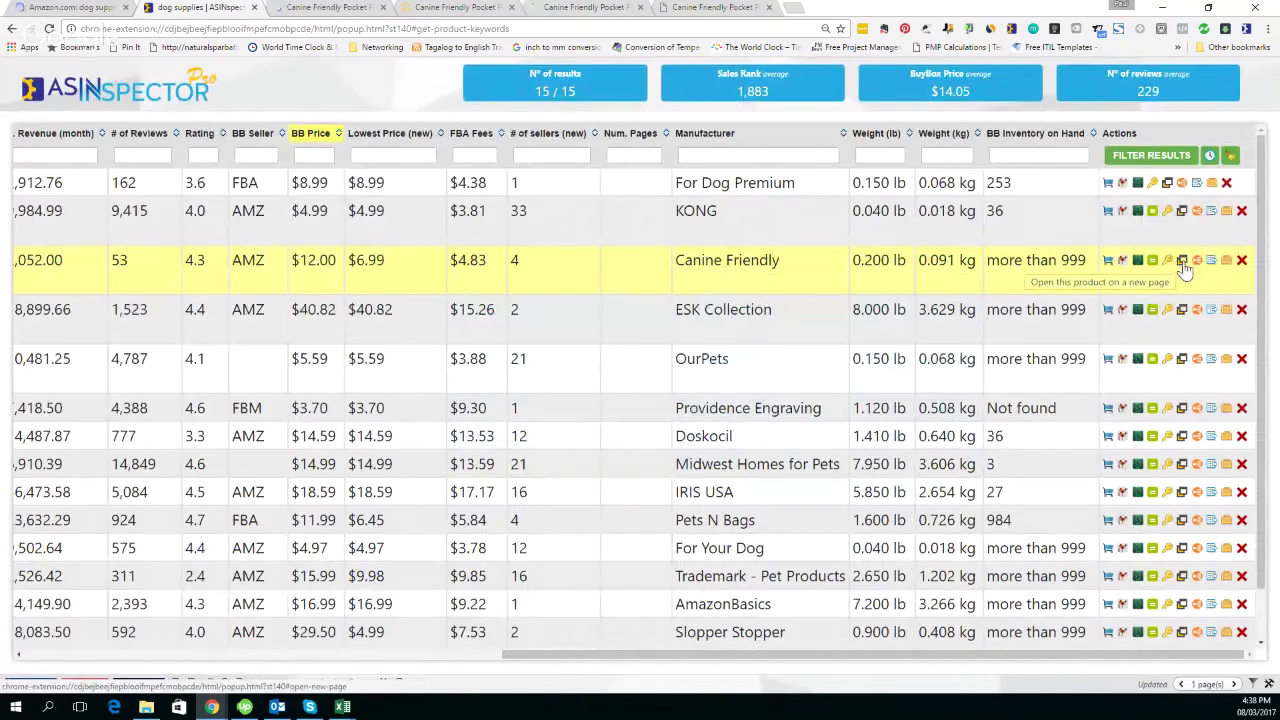
Open the Canine Friendly first aid kit on its own page, request its related products, and return to the dog supplies results
{"action": "left_click", "coordinate": [1183, 262]}
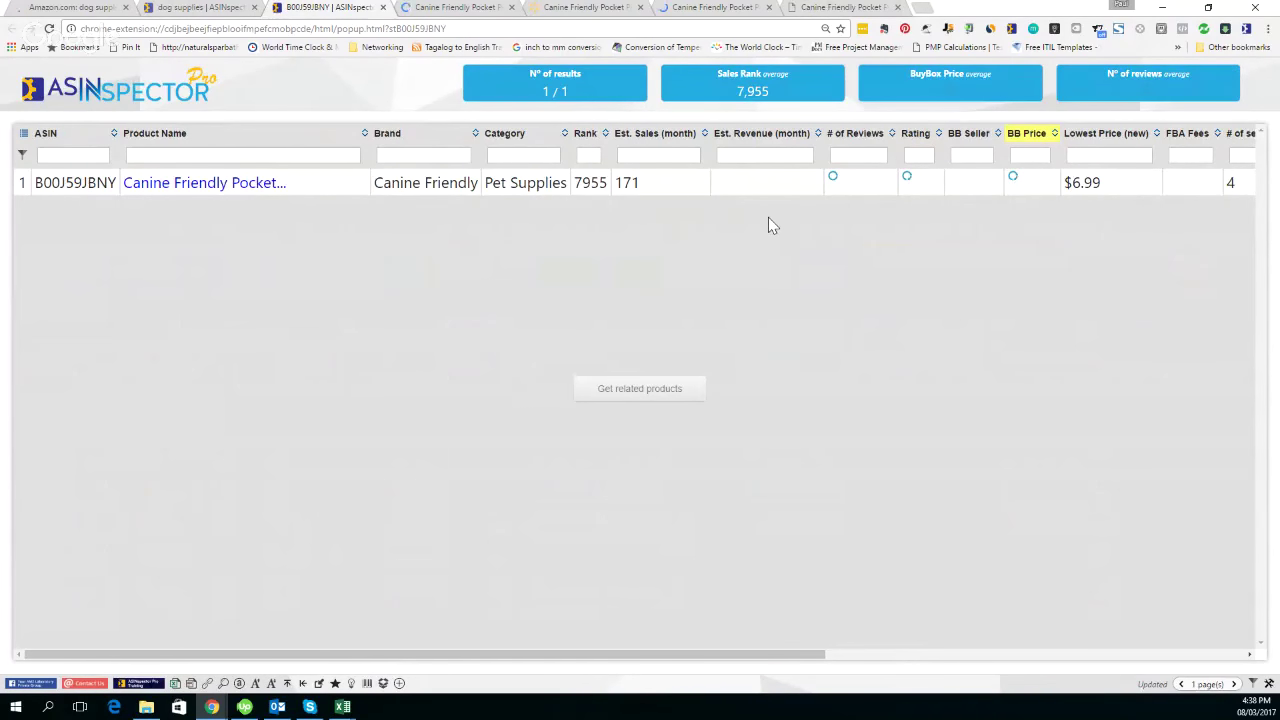
{"action": "left_click", "coordinate": [641, 392]}
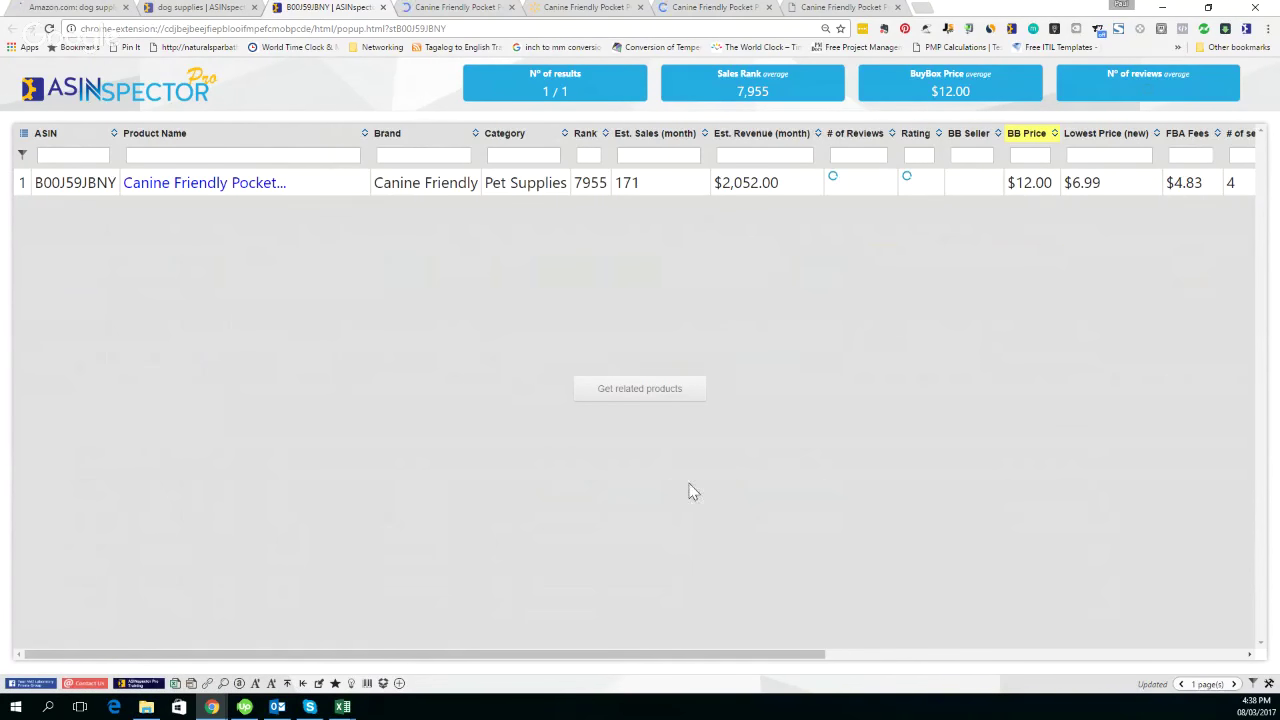
{"action": "left_click", "coordinate": [676, 396]}
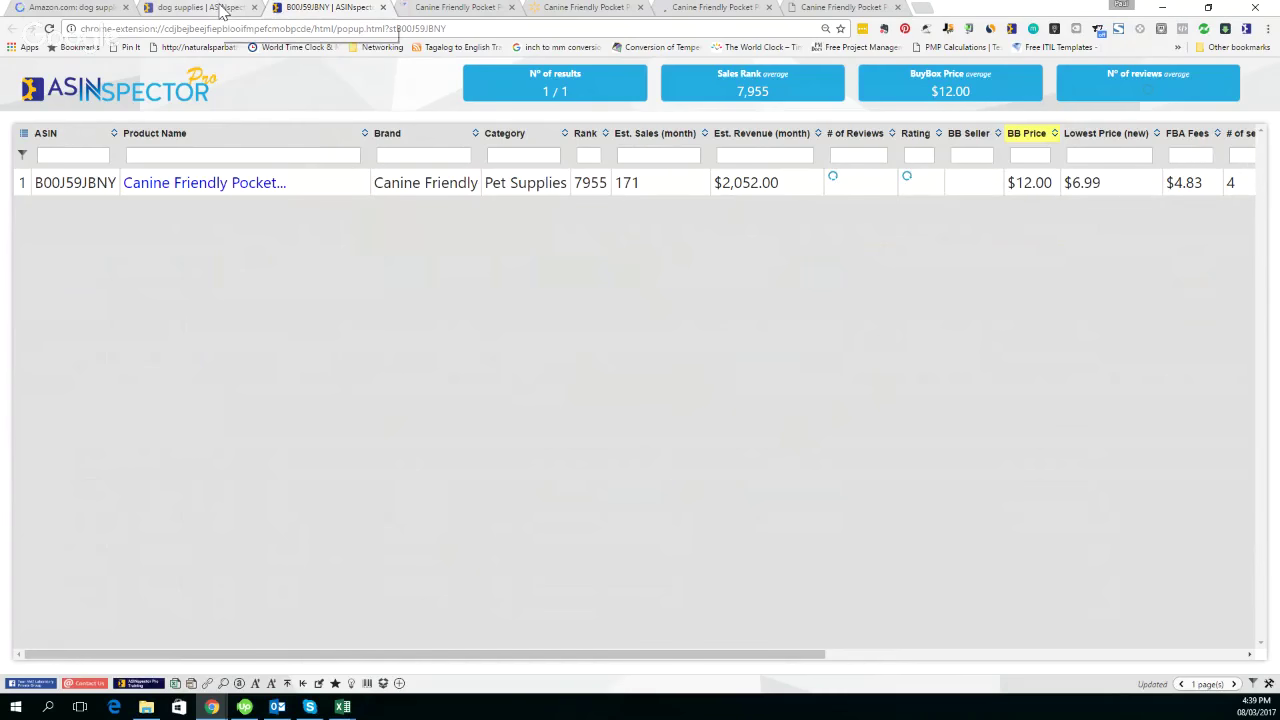
{"action": "left_click", "coordinate": [224, 10]}
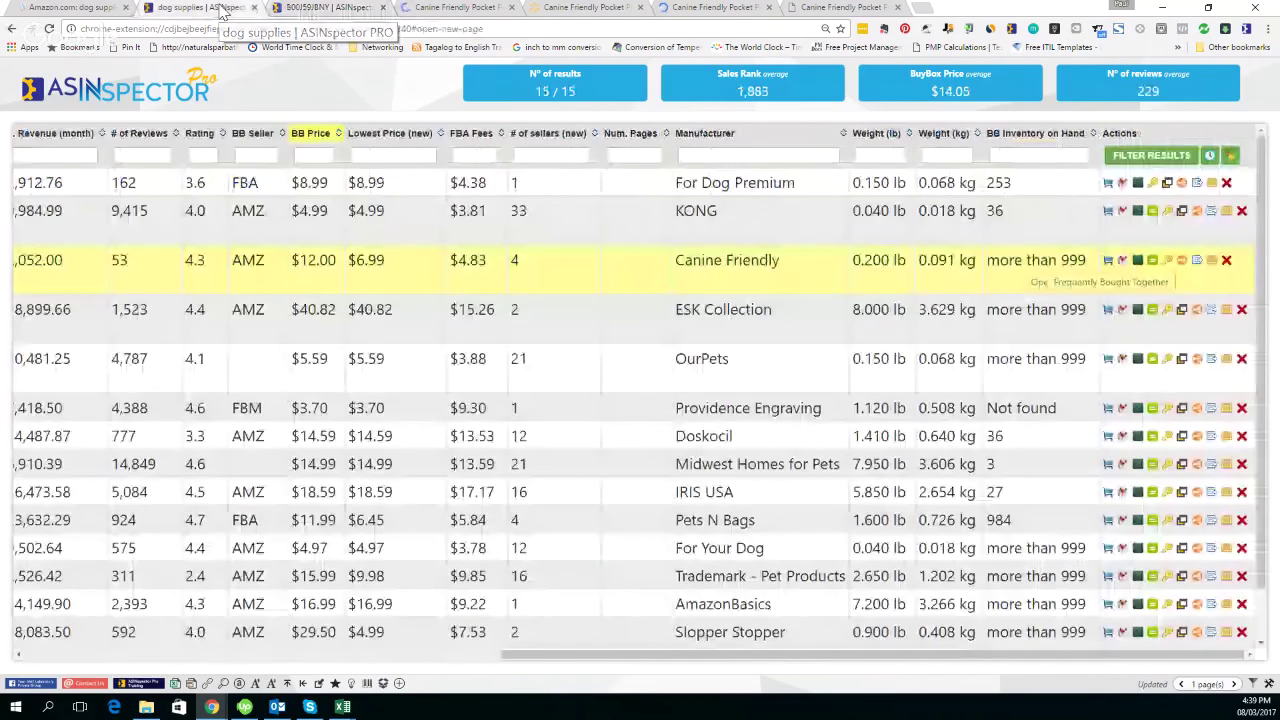
Review the products frequently bought together with the Canine Friendly kit, and look up its child/variation products
{"action": "left_click", "coordinate": [1182, 263]}
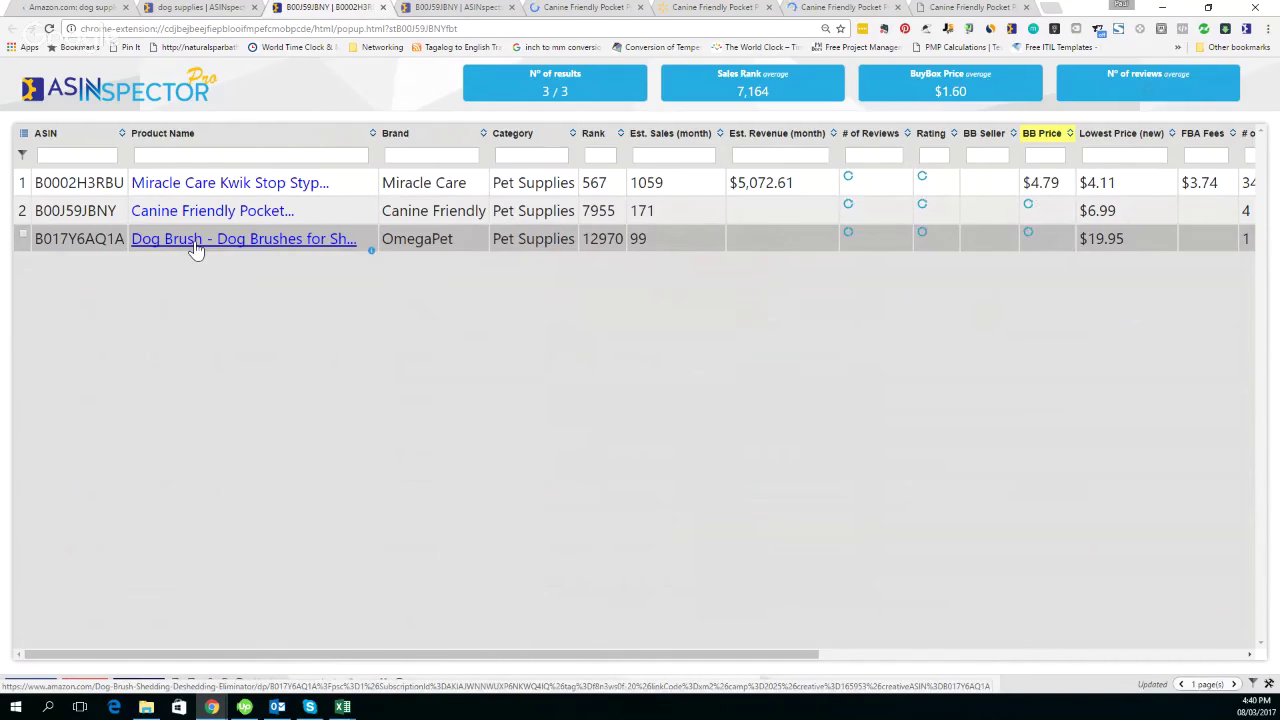
{"action": "left_click", "coordinate": [193, 9]}
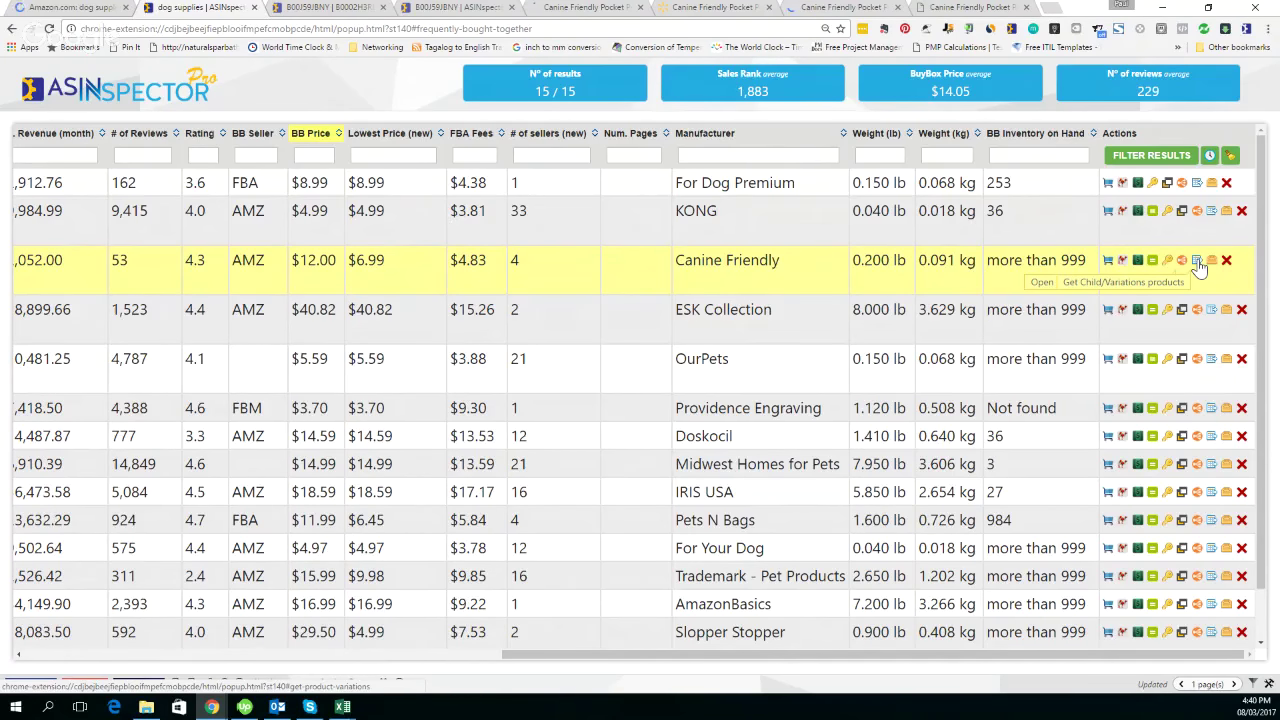
{"action": "left_click", "coordinate": [1197, 262]}
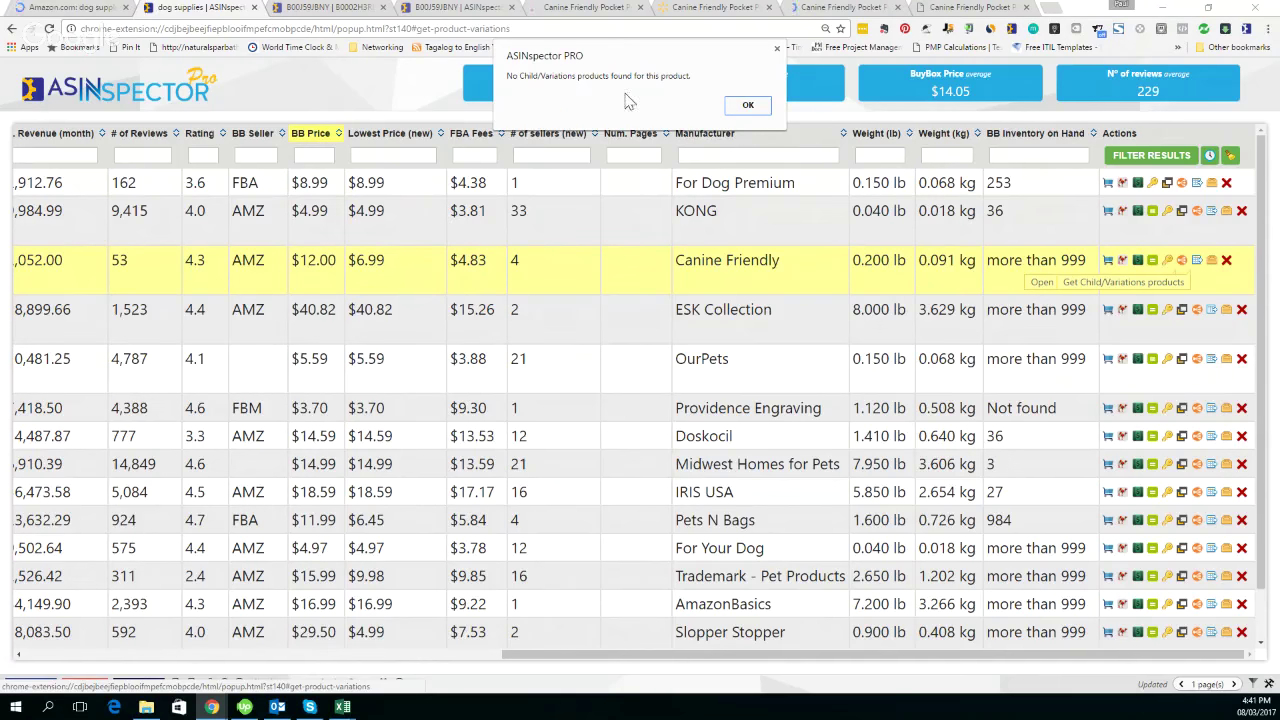
{"action": "left_click", "coordinate": [748, 106]}
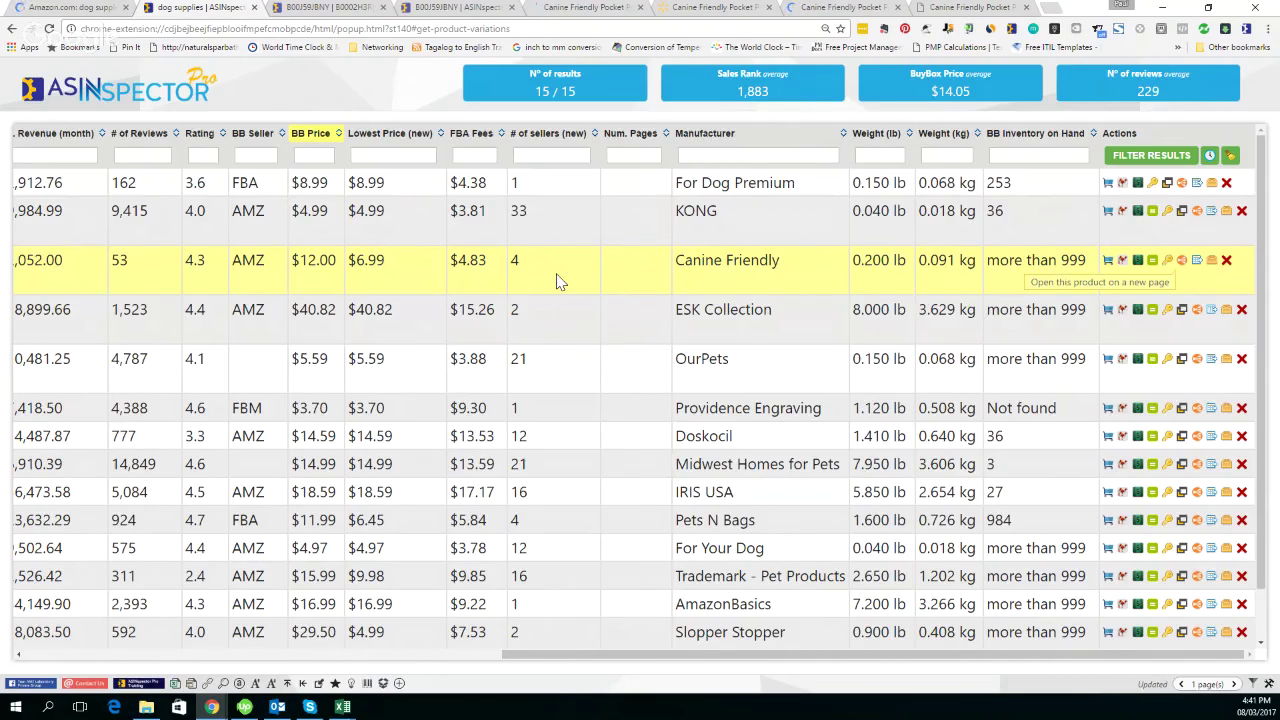
Request the Canine Friendly kit's inventory on hand for all available sellers, and close the lookup
{"action": "left_click", "coordinate": [1212, 265]}
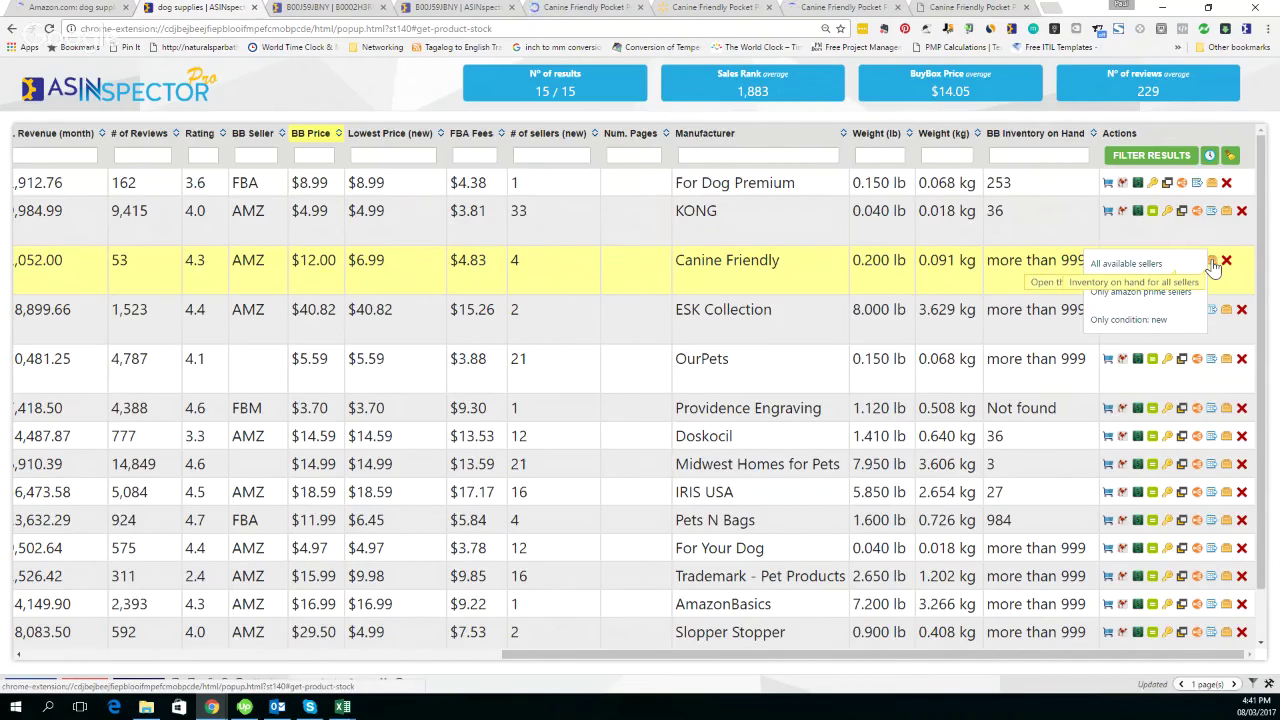
{"action": "left_click", "coordinate": [1123, 265]}
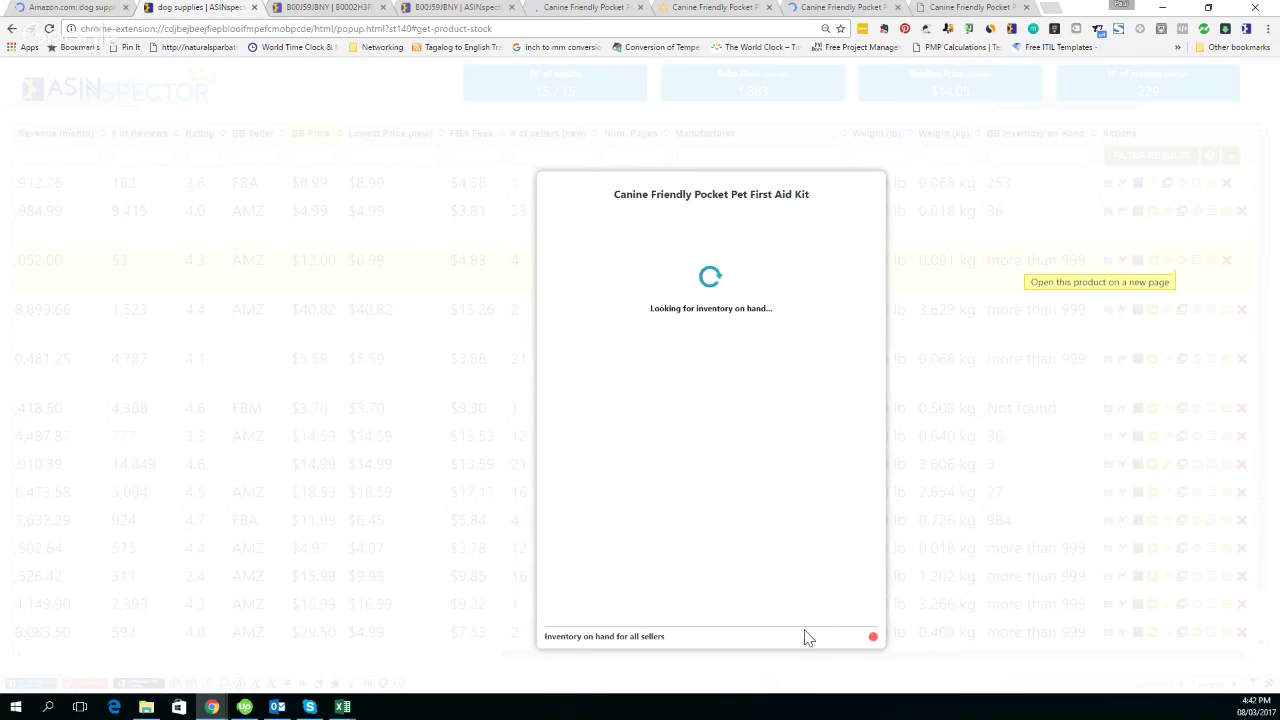
{"action": "left_click", "coordinate": [873, 639]}
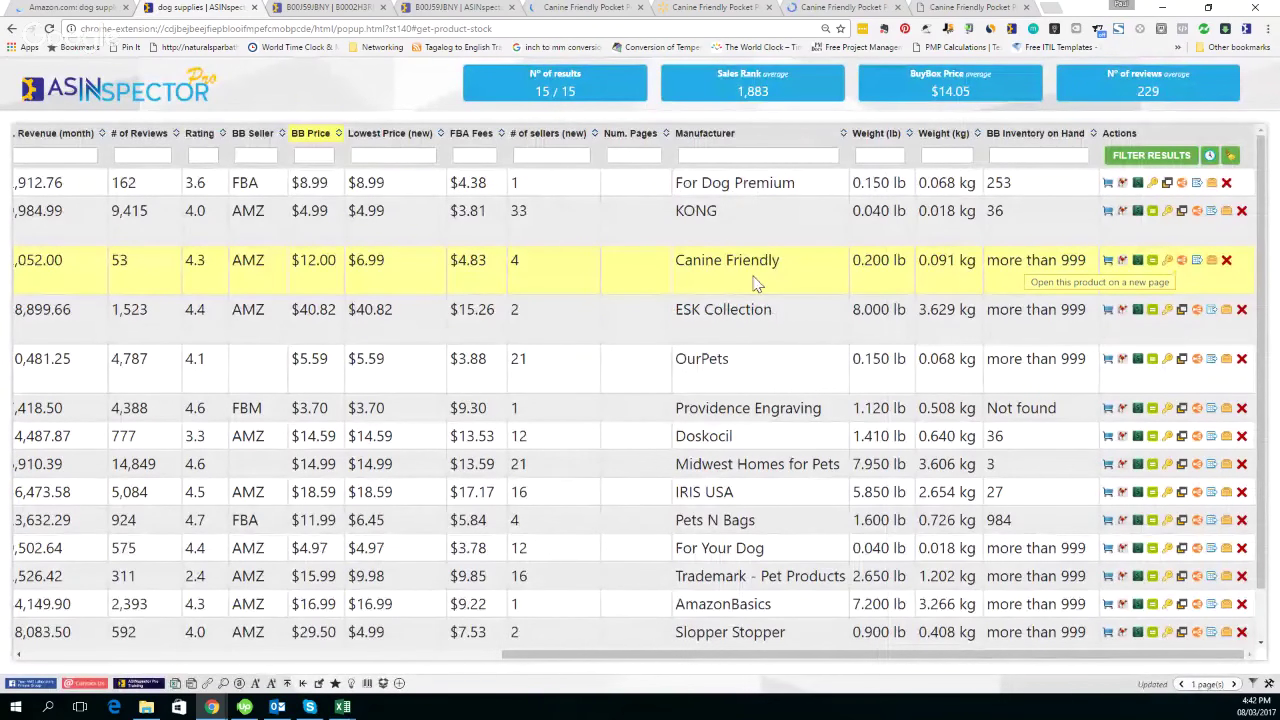
Review the column display settings in the ASINspector options, and close them
{"action": "left_click", "coordinate": [1268, 686]}
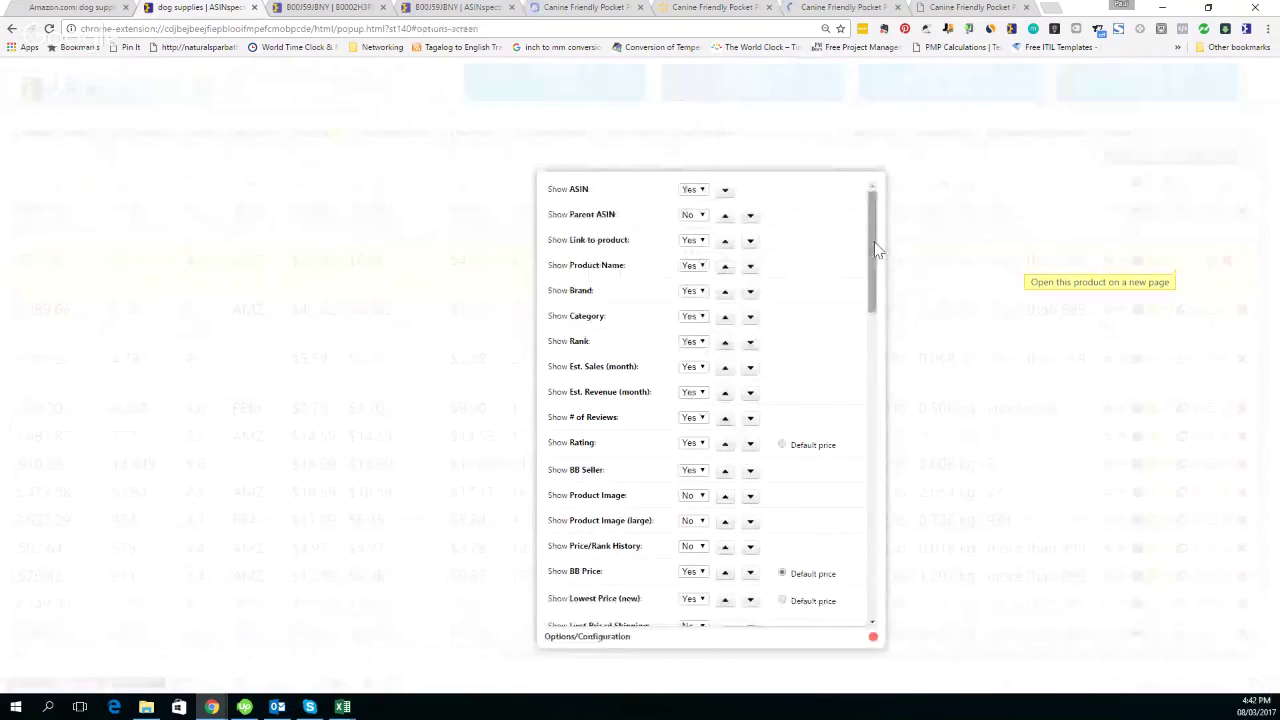
{"action": "left_click_drag", "start_coordinate": [876, 250], "coordinate": [924, 563]}
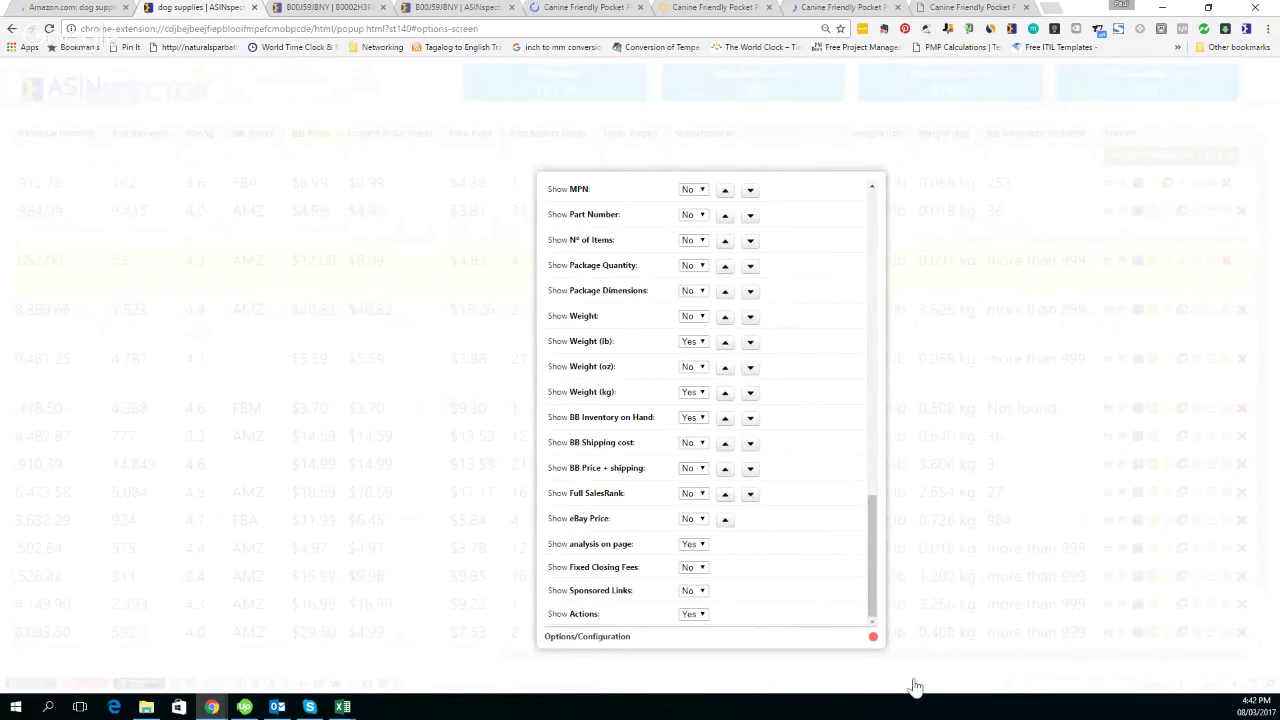
{"action": "left_click", "coordinate": [873, 638]}
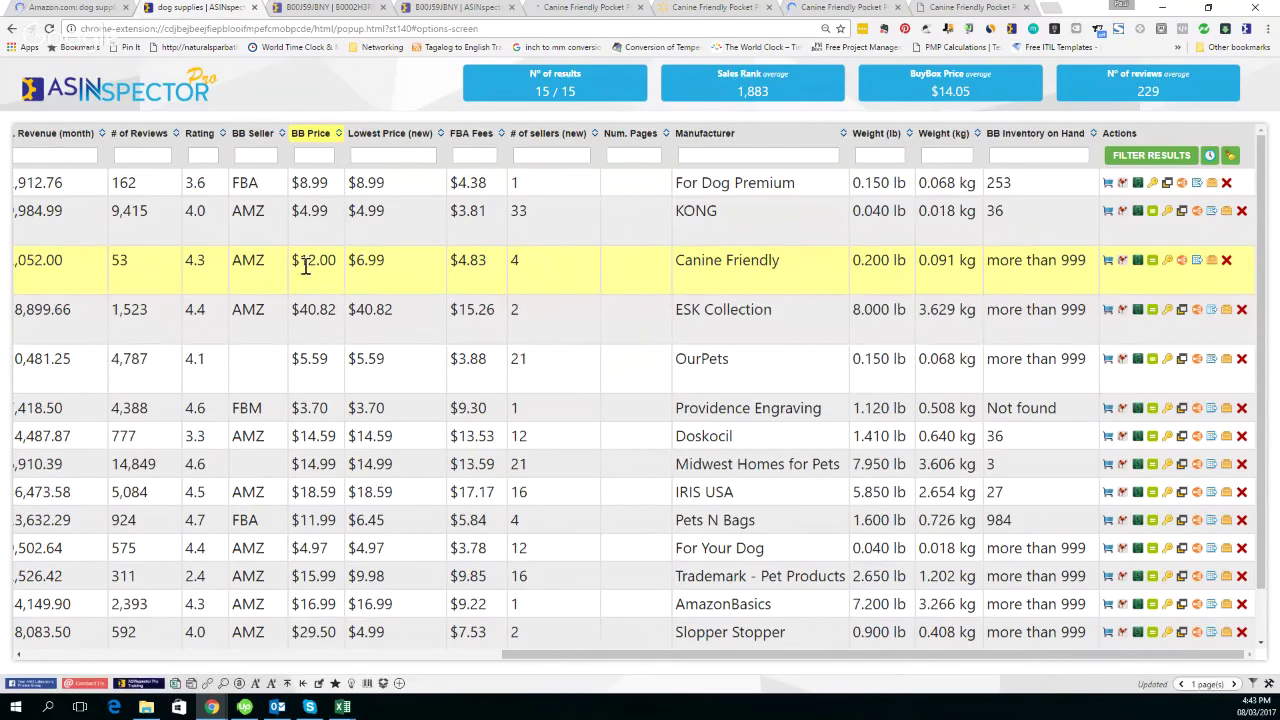
Delete the KONG product from the results table
{"action": "left_click_drag", "start_coordinate": [537, 656], "coordinate": [583, 616]}
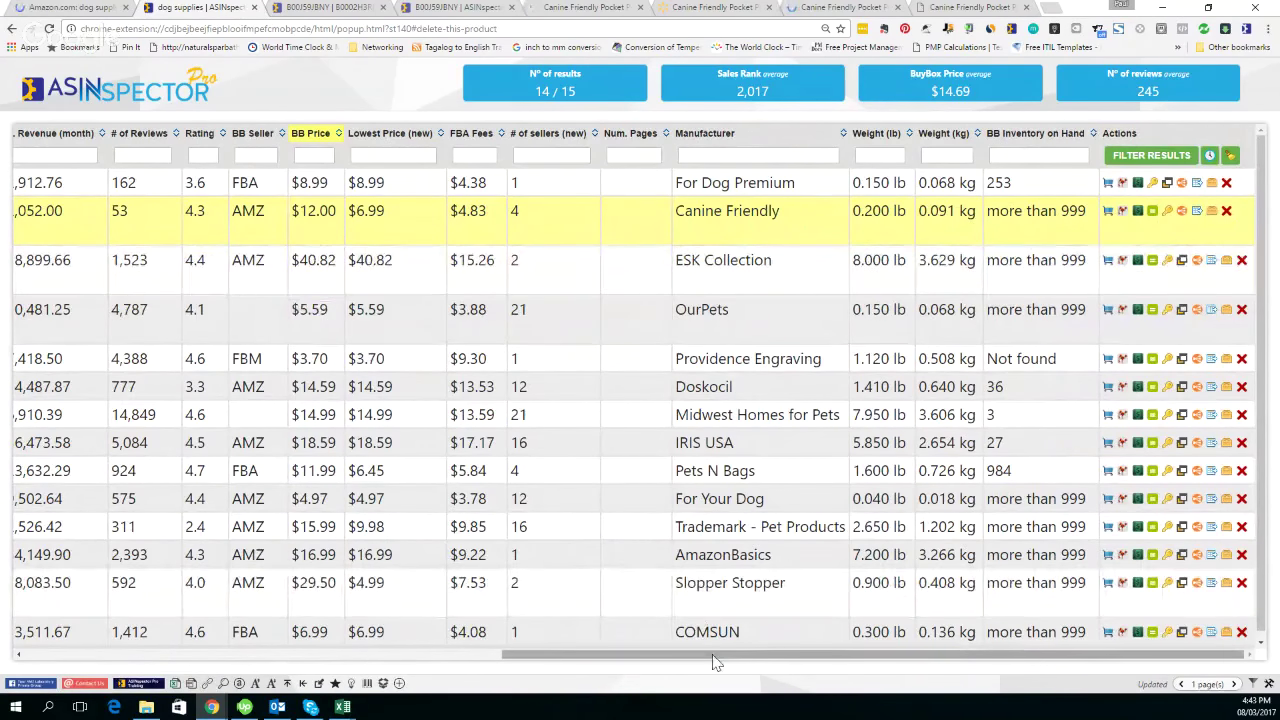
{"action": "left_click_drag", "start_coordinate": [722, 657], "coordinate": [387, 640]}
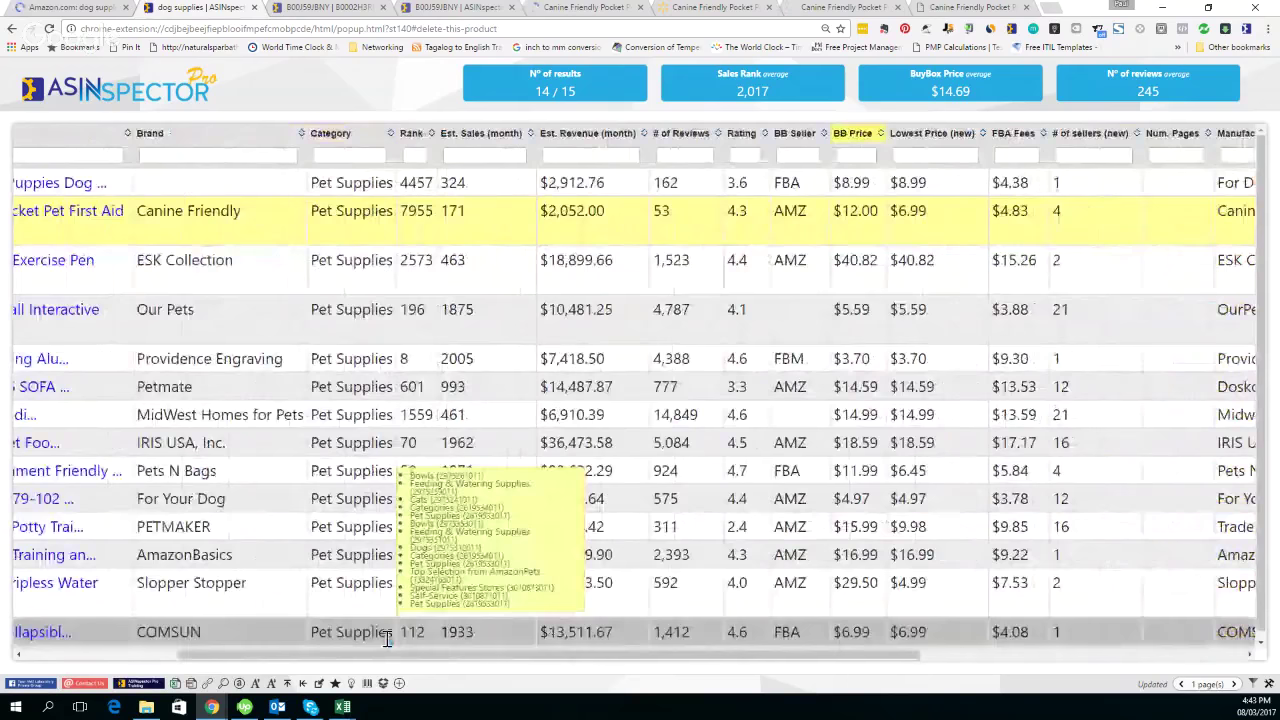
Close all the extra product pages, keeping only the Amazon search and the dog supplies results open
{"action": "left_click", "coordinate": [383, 8]}
{"action": "left_click", "coordinate": [383, 8]}
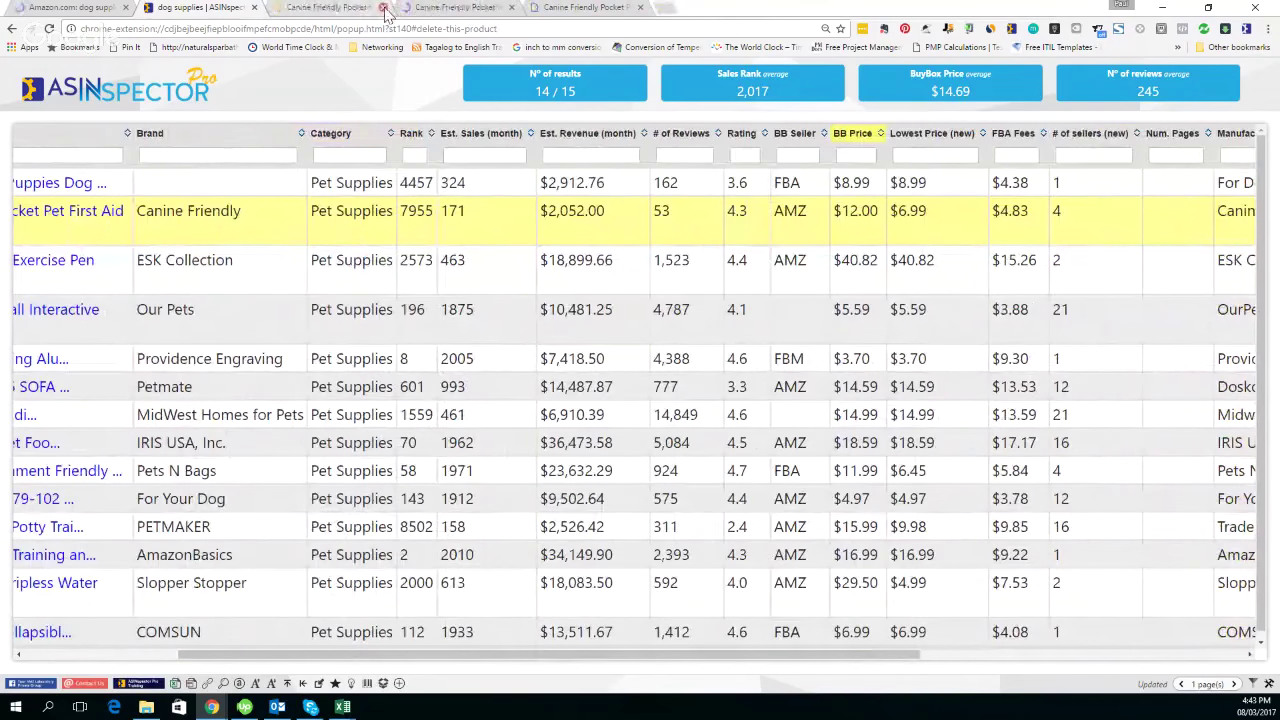
{"action": "left_click", "coordinate": [383, 8]}
{"action": "left_click", "coordinate": [383, 8]}
{"action": "left_click", "coordinate": [383, 8]}
{"action": "left_click", "coordinate": [383, 8]}
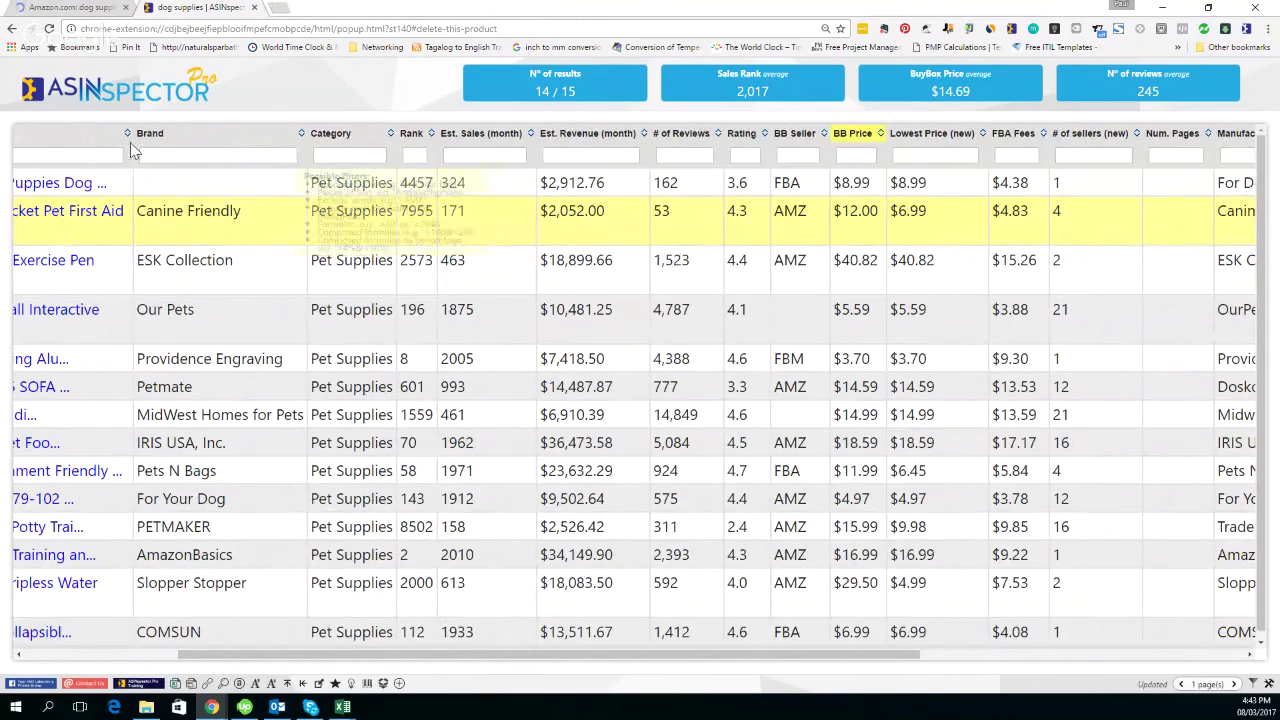
Hide the column filter row of the results table and show it again
{"action": "left_click_drag", "start_coordinate": [474, 662], "coordinate": [300, 666]}
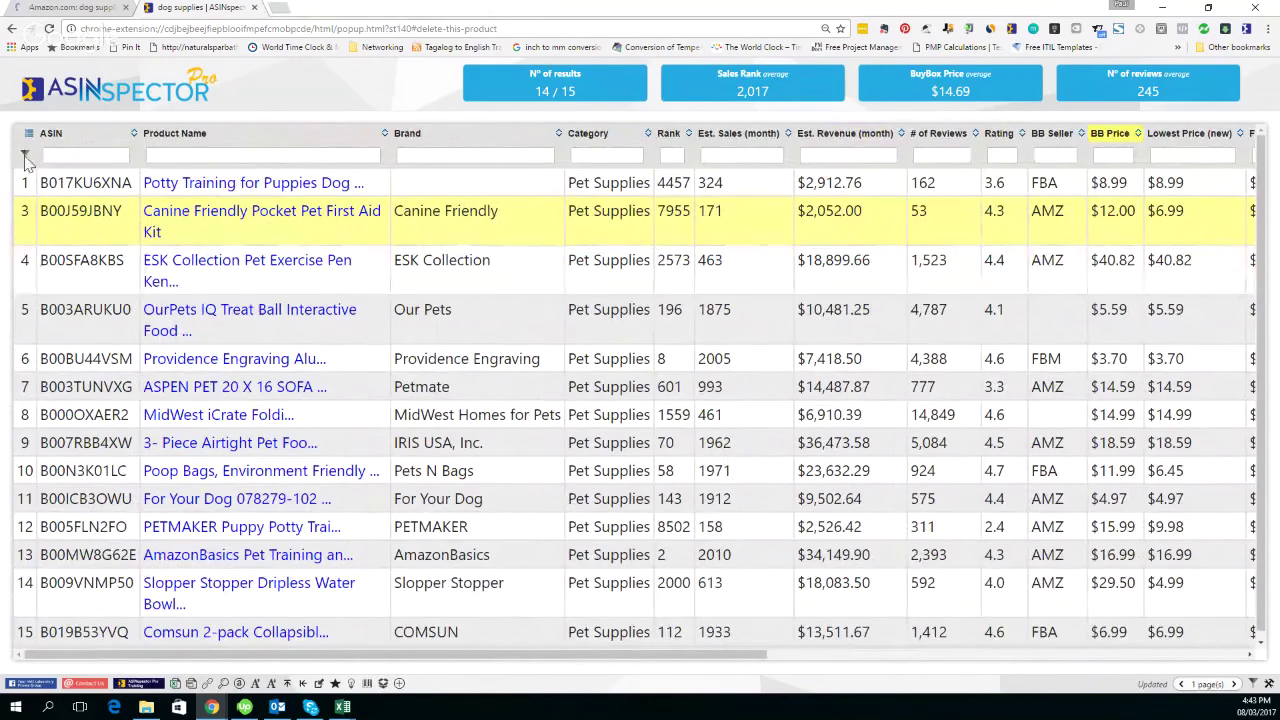
{"action": "left_click", "coordinate": [1253, 684]}
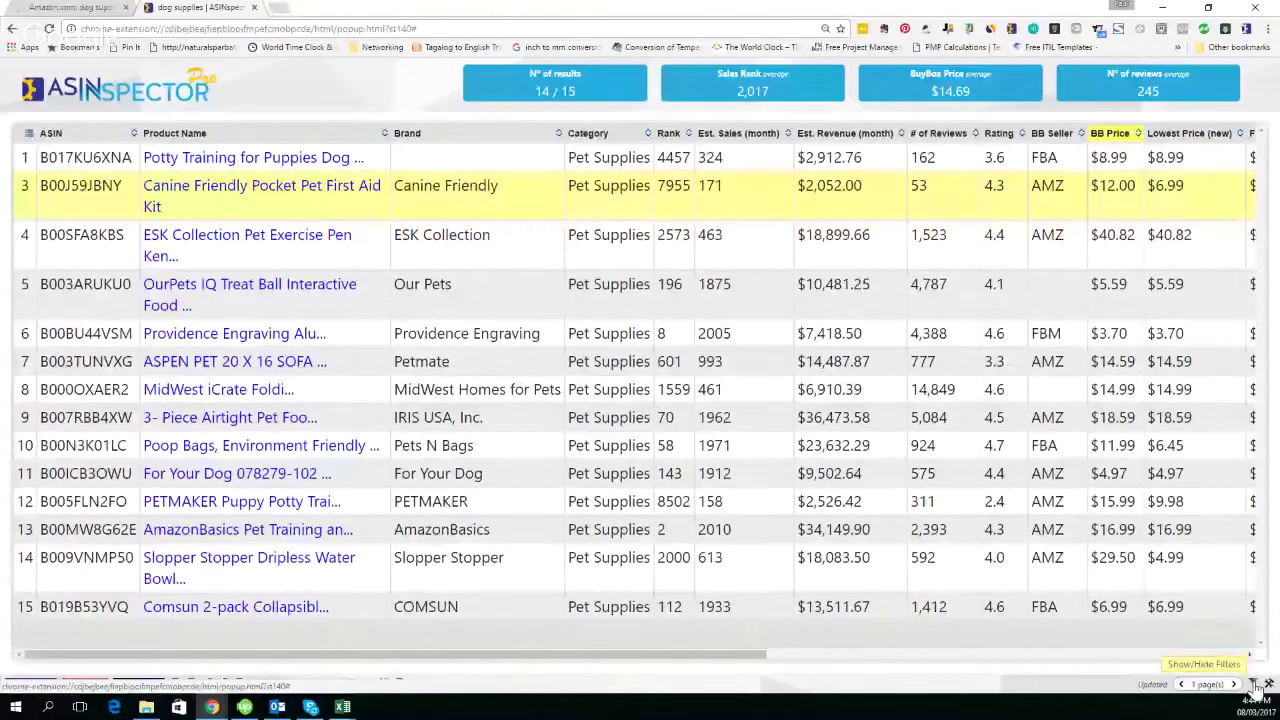
{"action": "left_click", "coordinate": [1253, 684]}
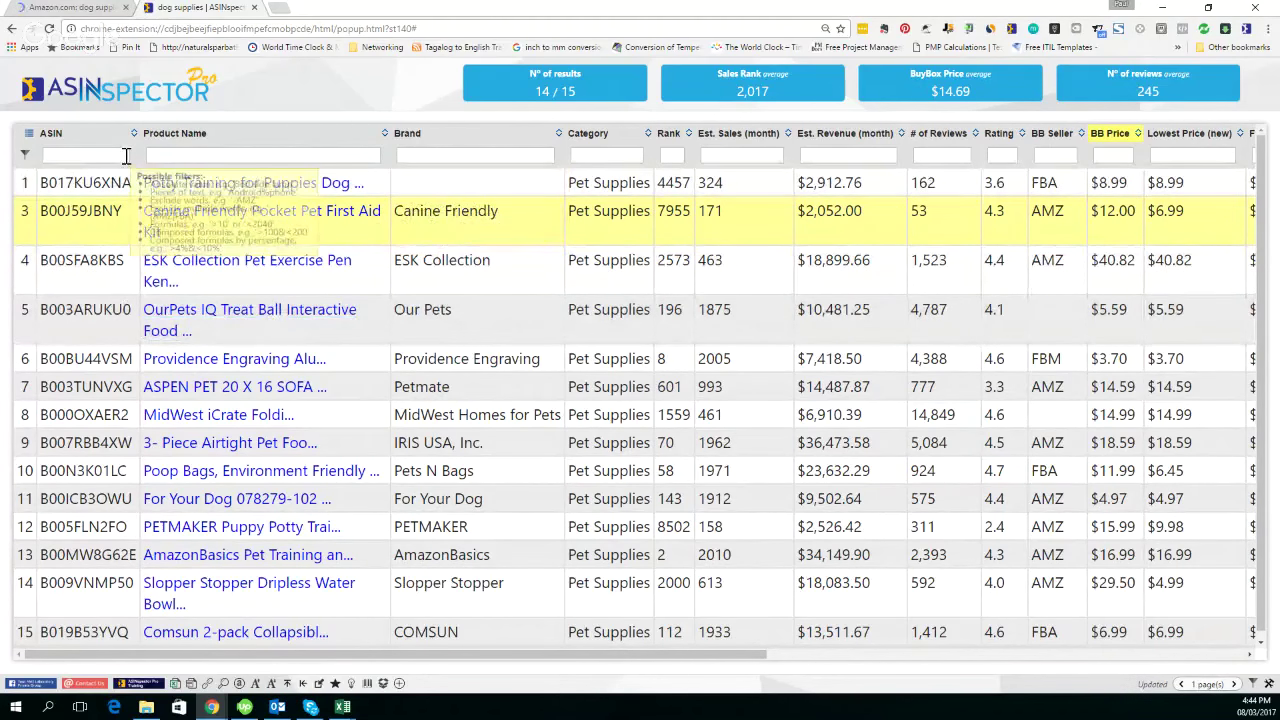
Filter the results to product names containing "food" and expand the full name of the Comsun 2-pack product
{"action": "left_click", "coordinate": [90, 156]}
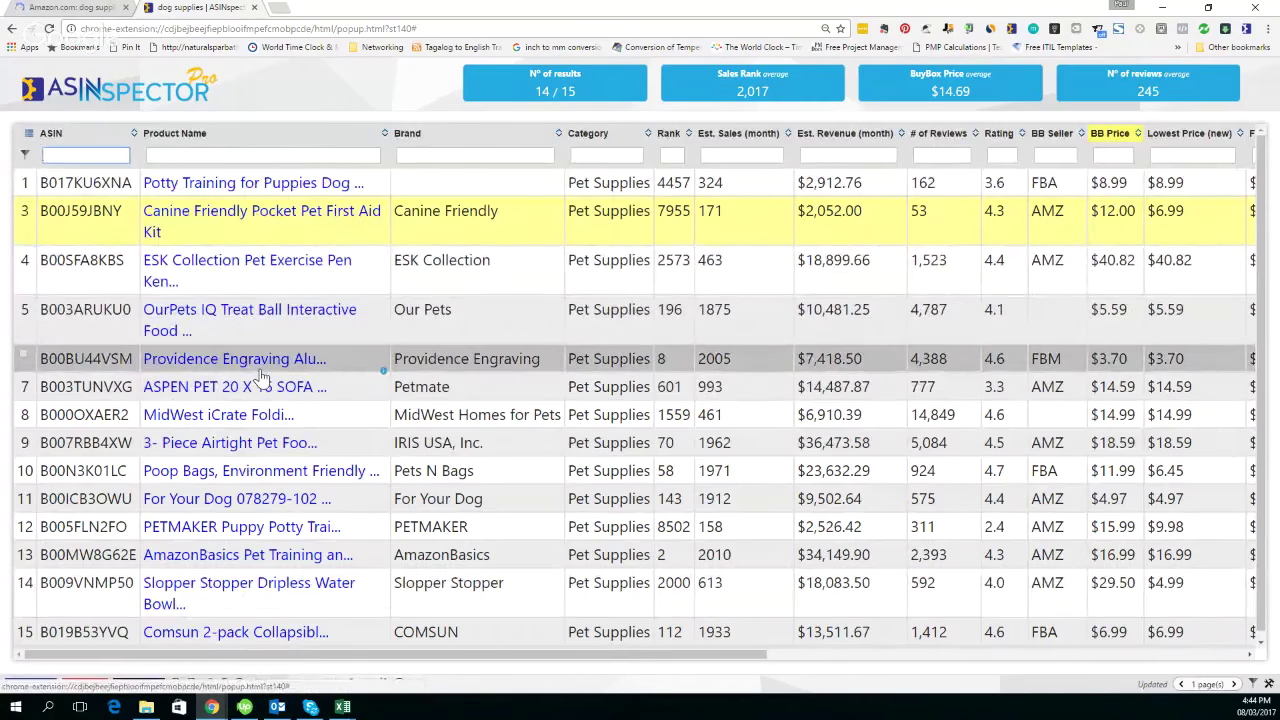
{"action": "scroll", "coordinate": [266, 370], "scroll_direction": "down", "scroll_amount": 1}
{"action": "scroll", "coordinate": [260, 385], "scroll_direction": "up", "scroll_amount": 1}
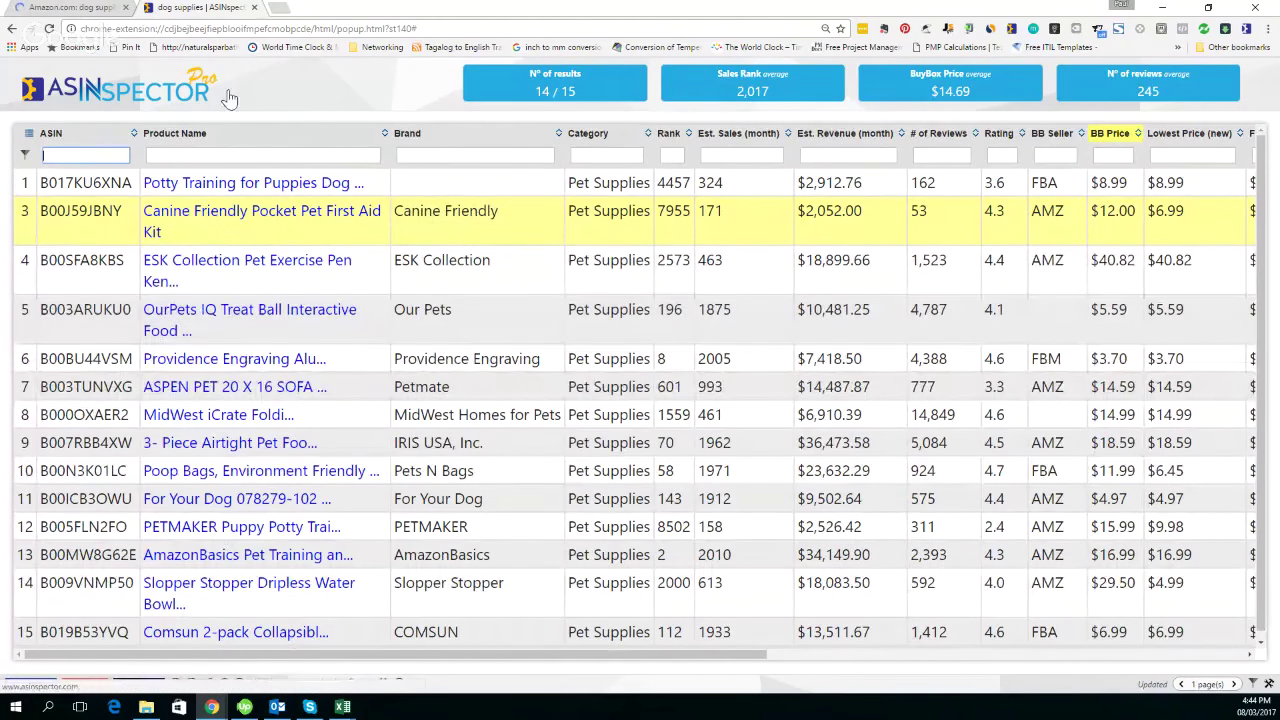
{"action": "left_click", "coordinate": [212, 155]}
{"action": "type", "text": "food"}
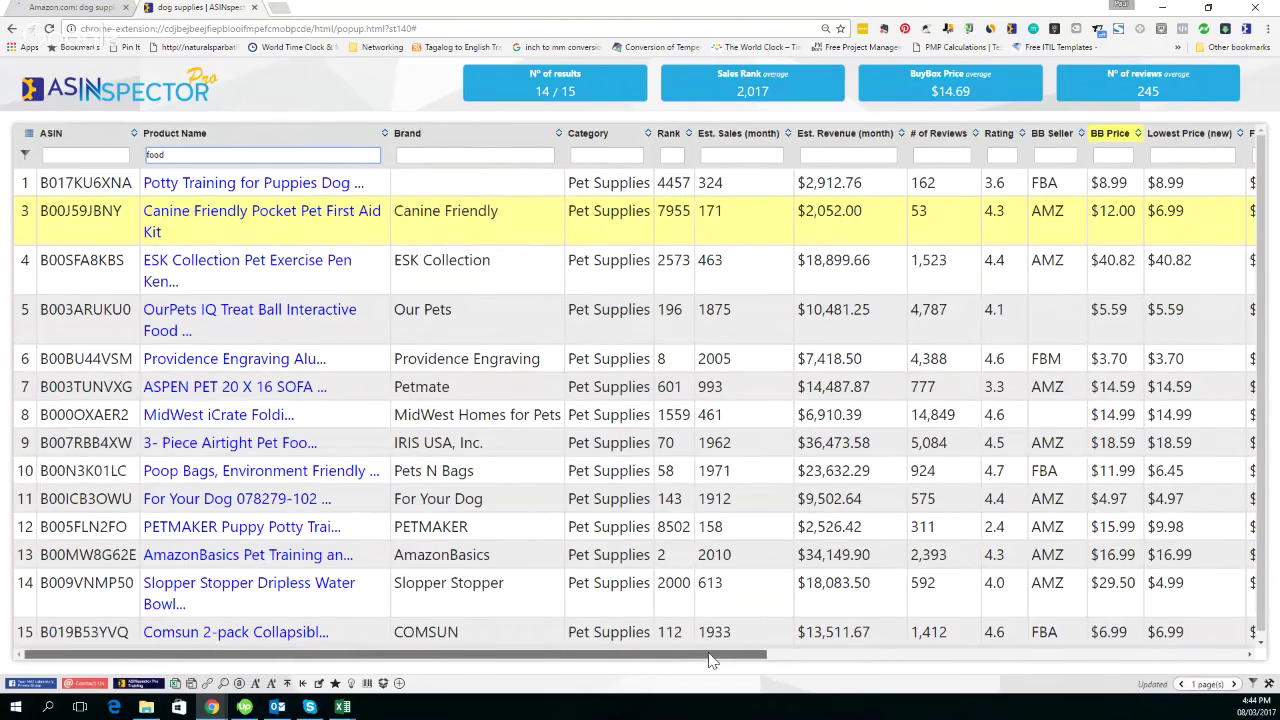
{"action": "left_click_drag", "start_coordinate": [710, 660], "coordinate": [1210, 662]}
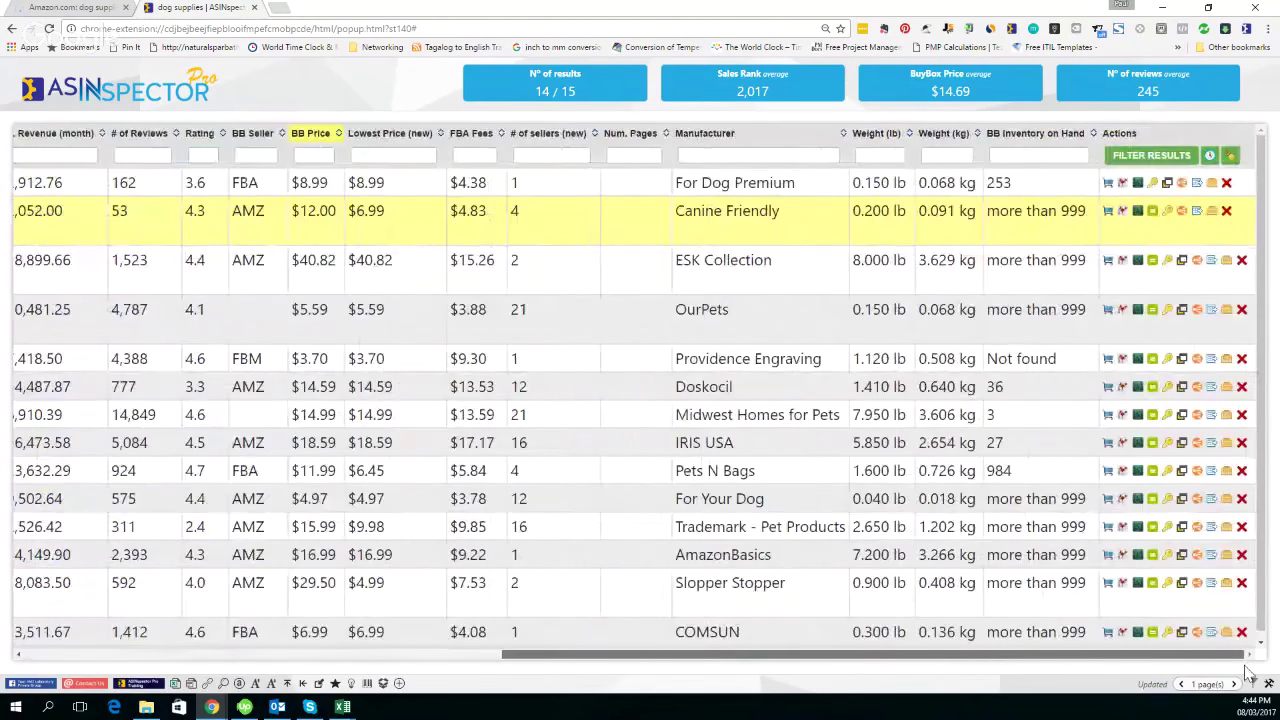
{"action": "left_click", "coordinate": [1172, 163]}
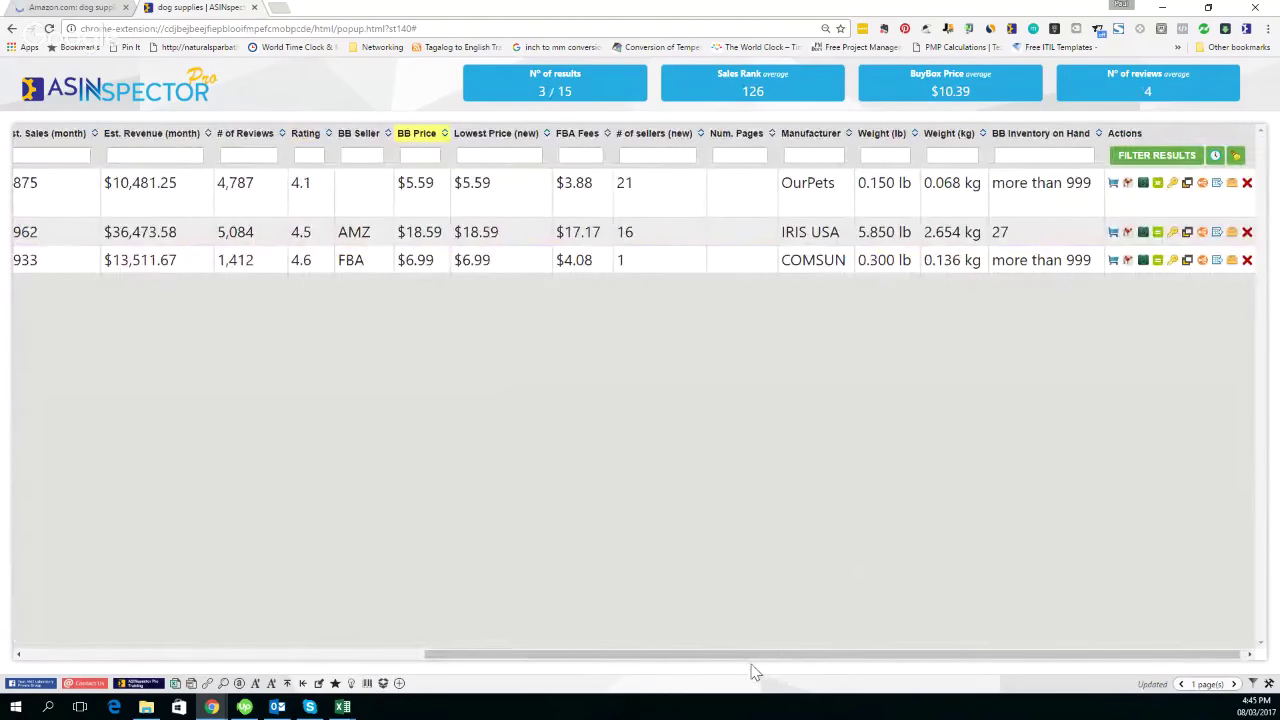
{"action": "left_click_drag", "start_coordinate": [754, 660], "coordinate": [276, 662]}
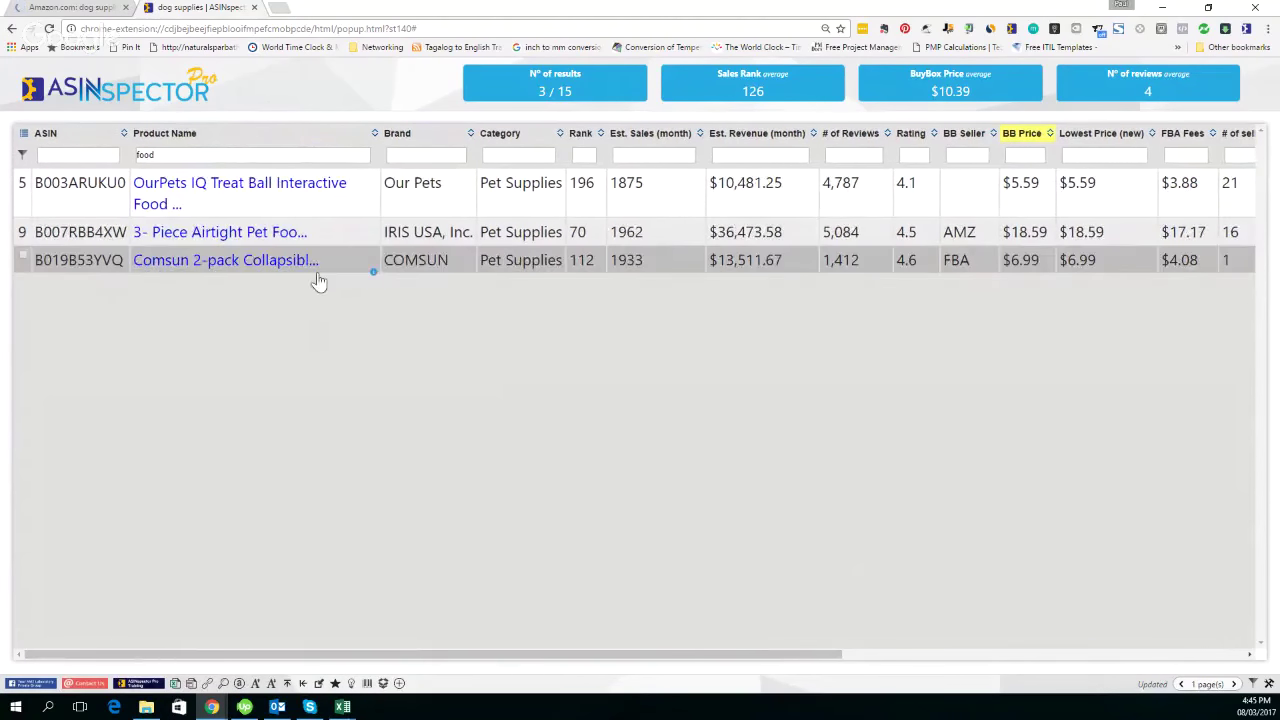
{"action": "left_click", "coordinate": [373, 273]}
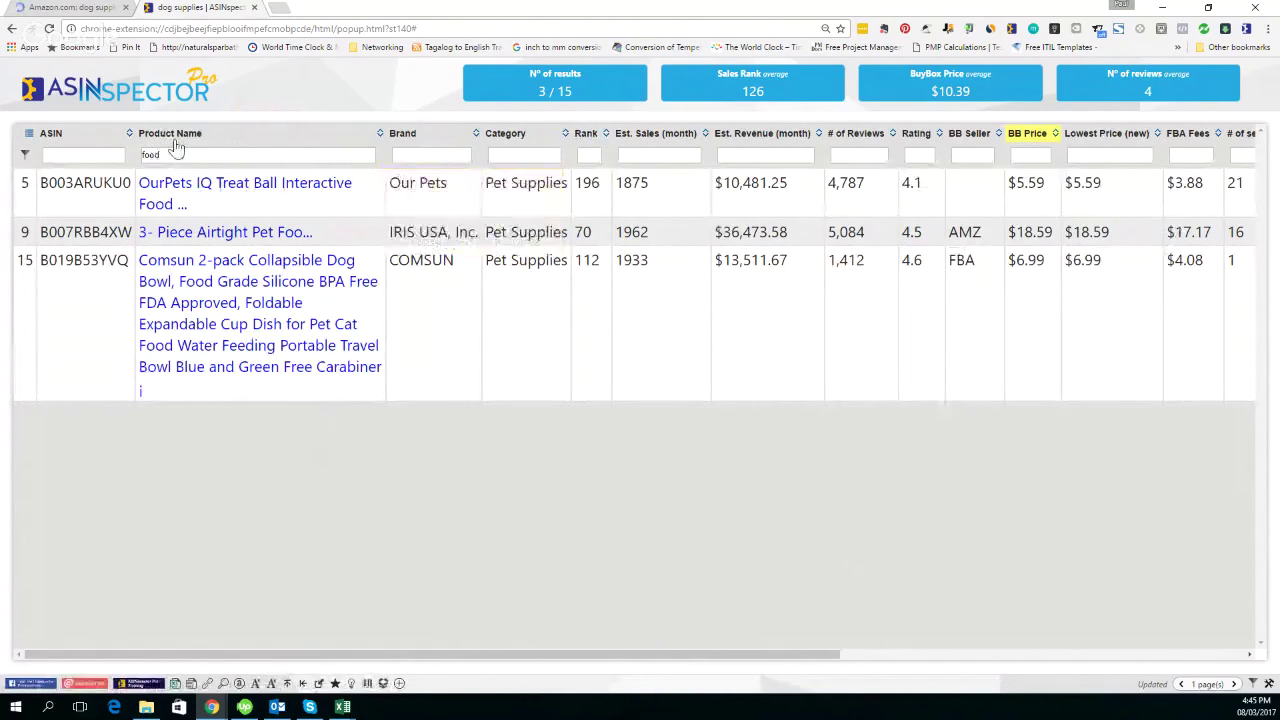
Clear the "food" product name filter from the results table
{"action": "double_click", "coordinate": [150, 155]}
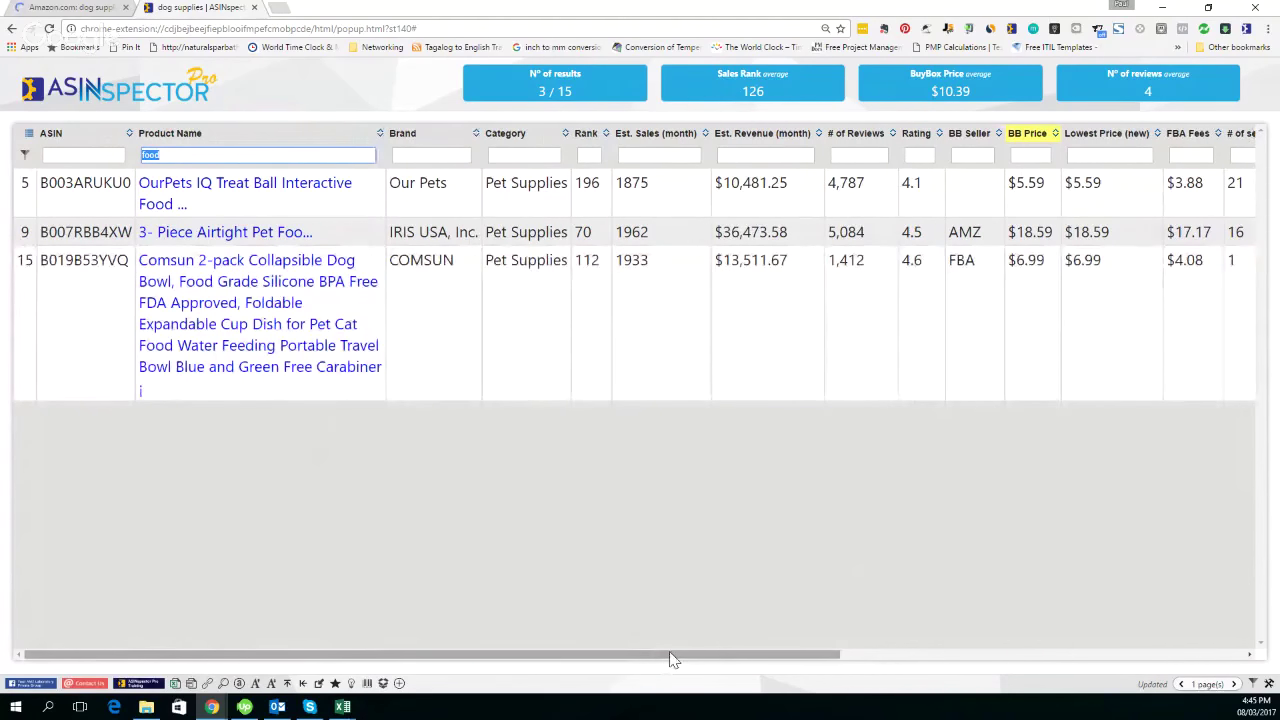
{"action": "left_click_drag", "start_coordinate": [672, 660], "coordinate": [1138, 678]}
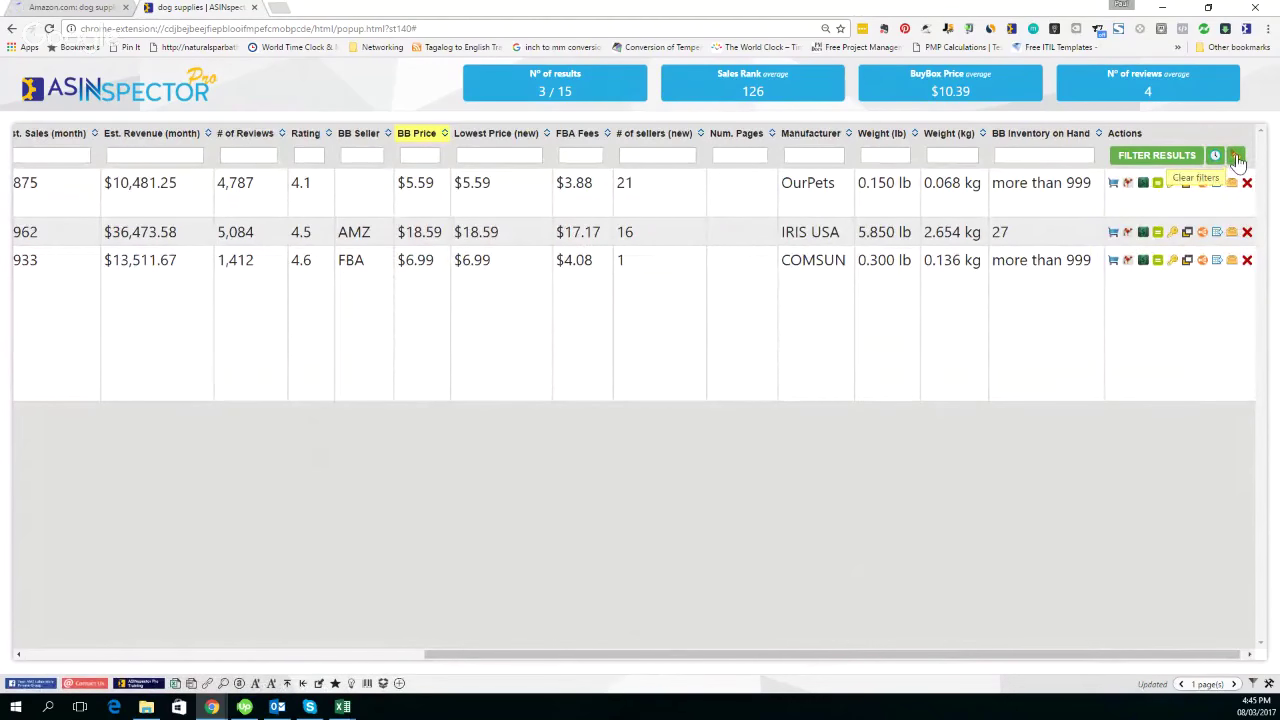
{"action": "left_click", "coordinate": [1237, 158]}
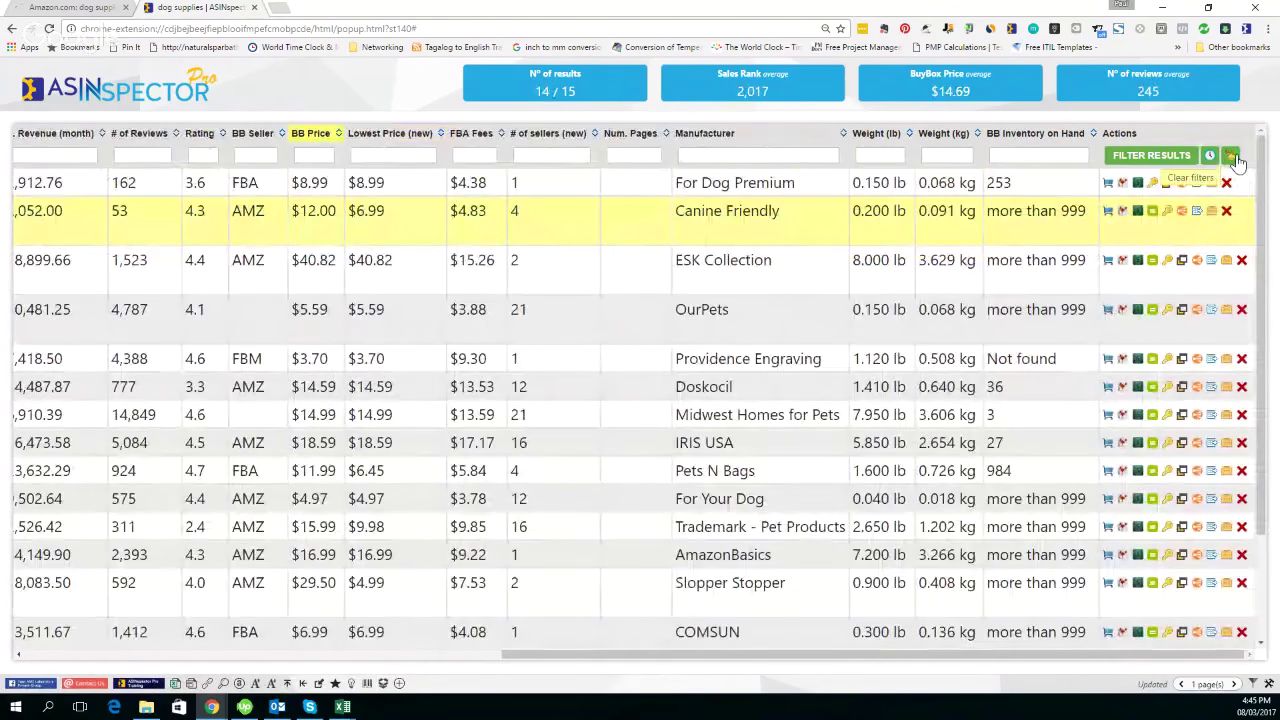
Filter the results to products with an estimated monthly revenue of >3000
{"action": "left_click_drag", "start_coordinate": [590, 660], "coordinate": [337, 667]}
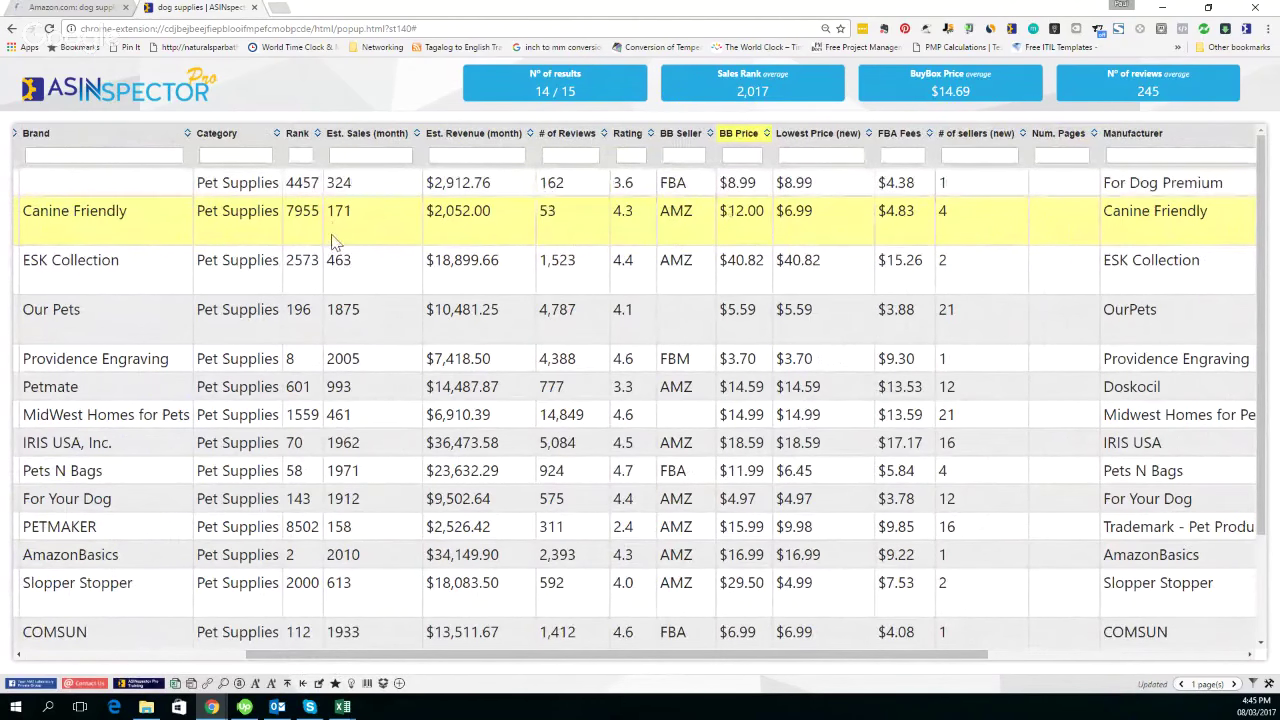
{"action": "left_click", "coordinate": [475, 155]}
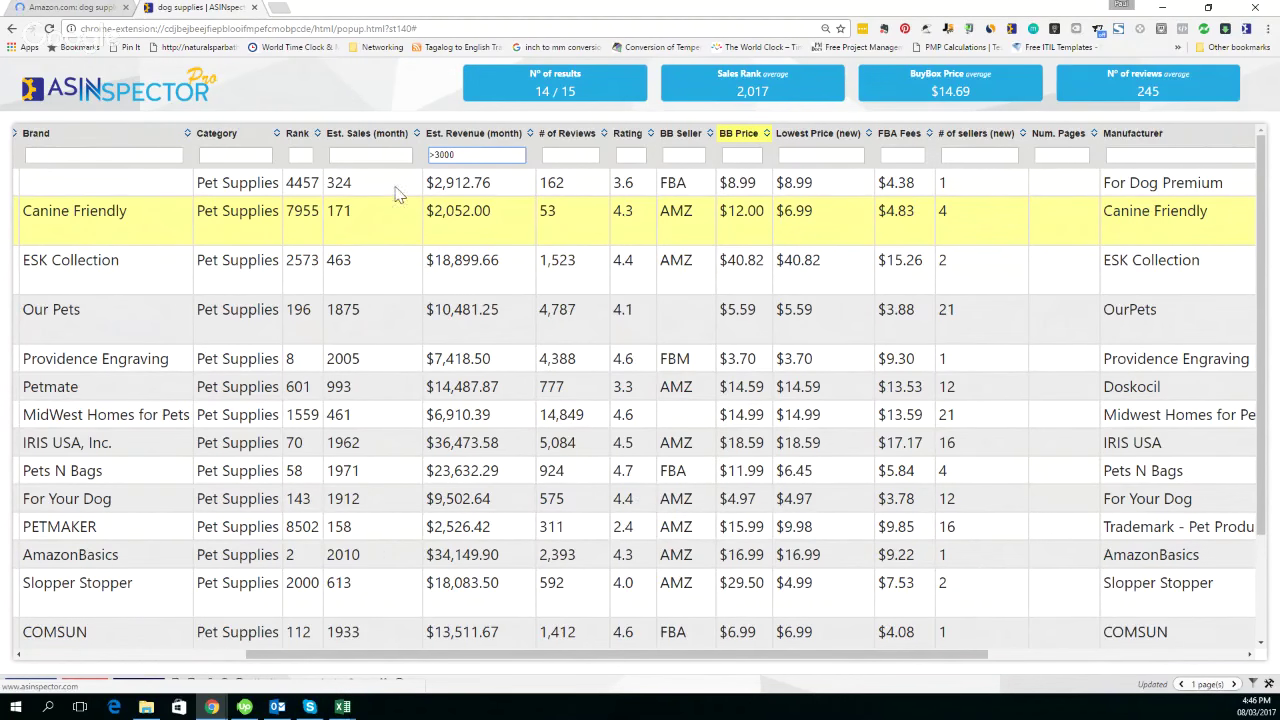
{"action": "left_click_drag", "start_coordinate": [768, 660], "coordinate": [1025, 660]}
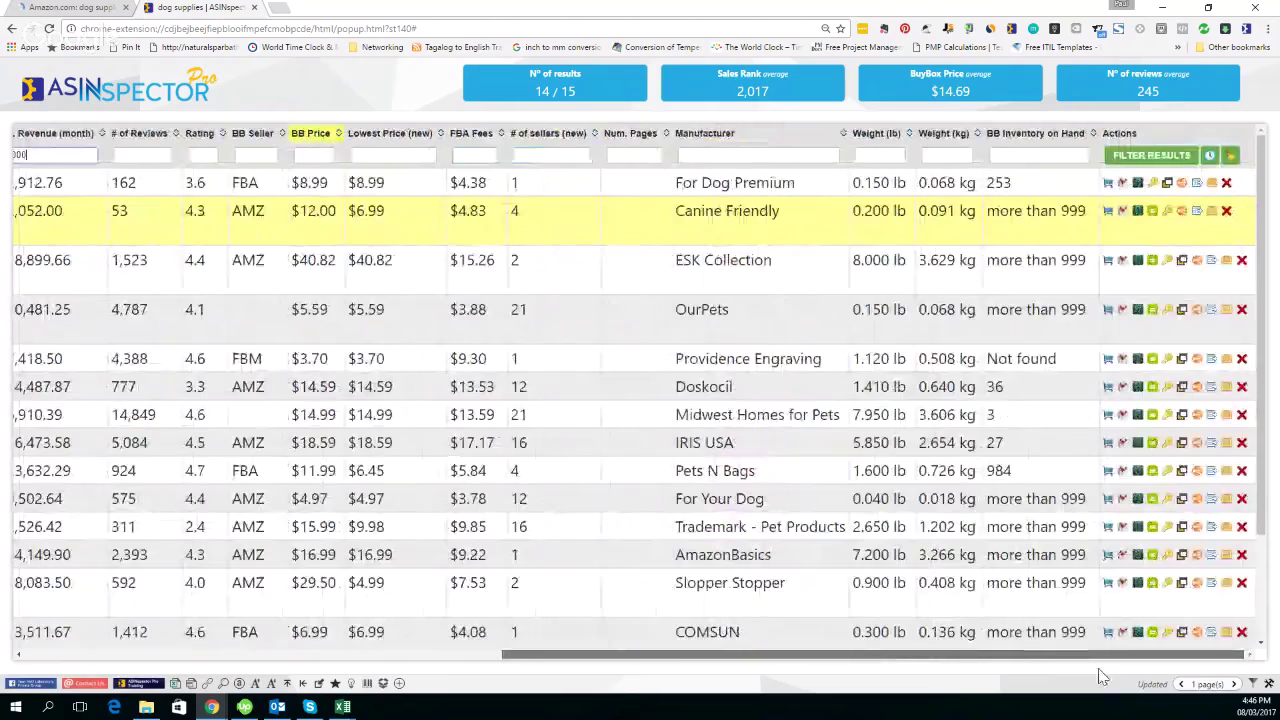
{"action": "left_click", "coordinate": [1168, 160]}
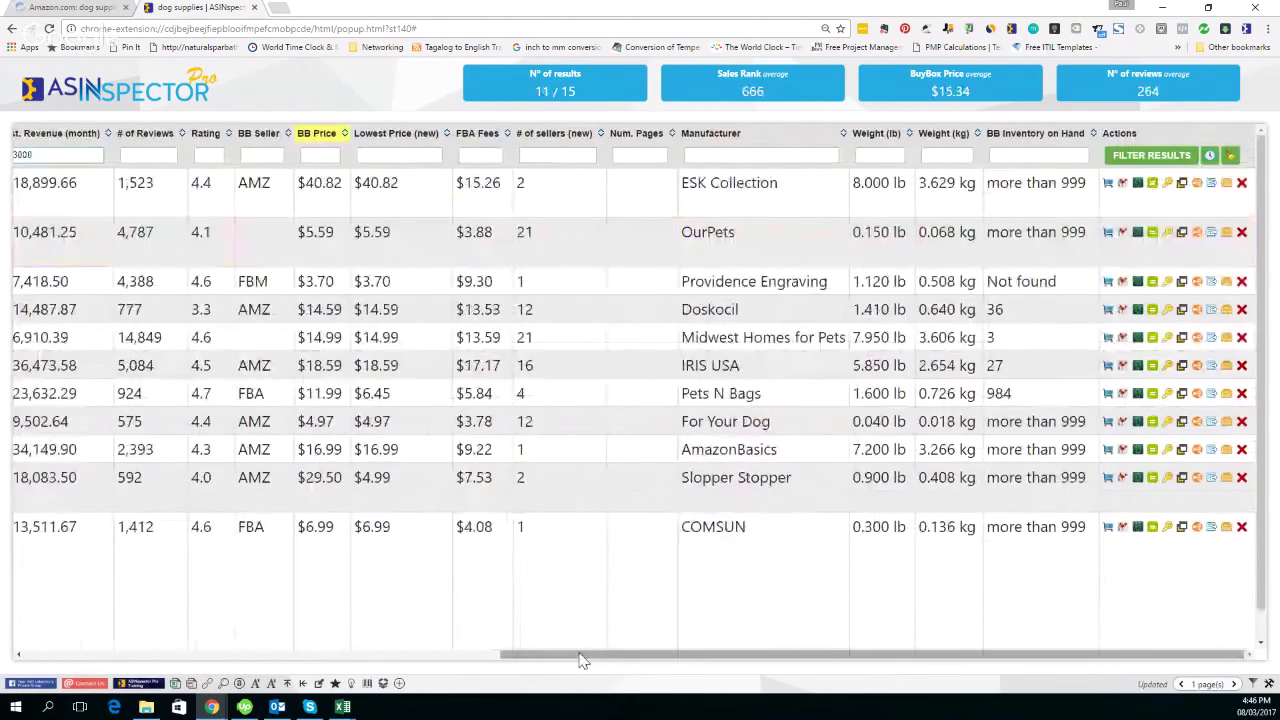
Review the products that pass the monthly revenue filter across the columns of the results table
{"action": "left_click_drag", "start_coordinate": [586, 666], "coordinate": [320, 655]}
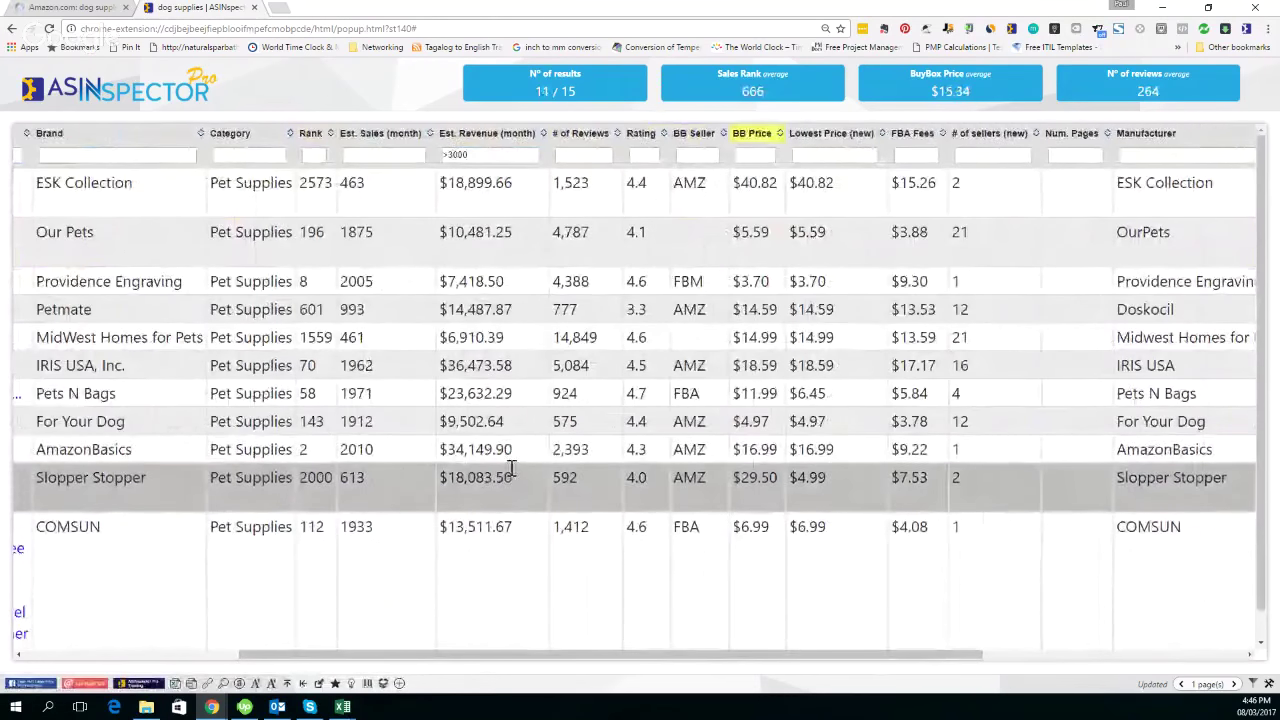
{"action": "scroll", "coordinate": [503, 478], "scroll_direction": "down", "scroll_amount": 1}
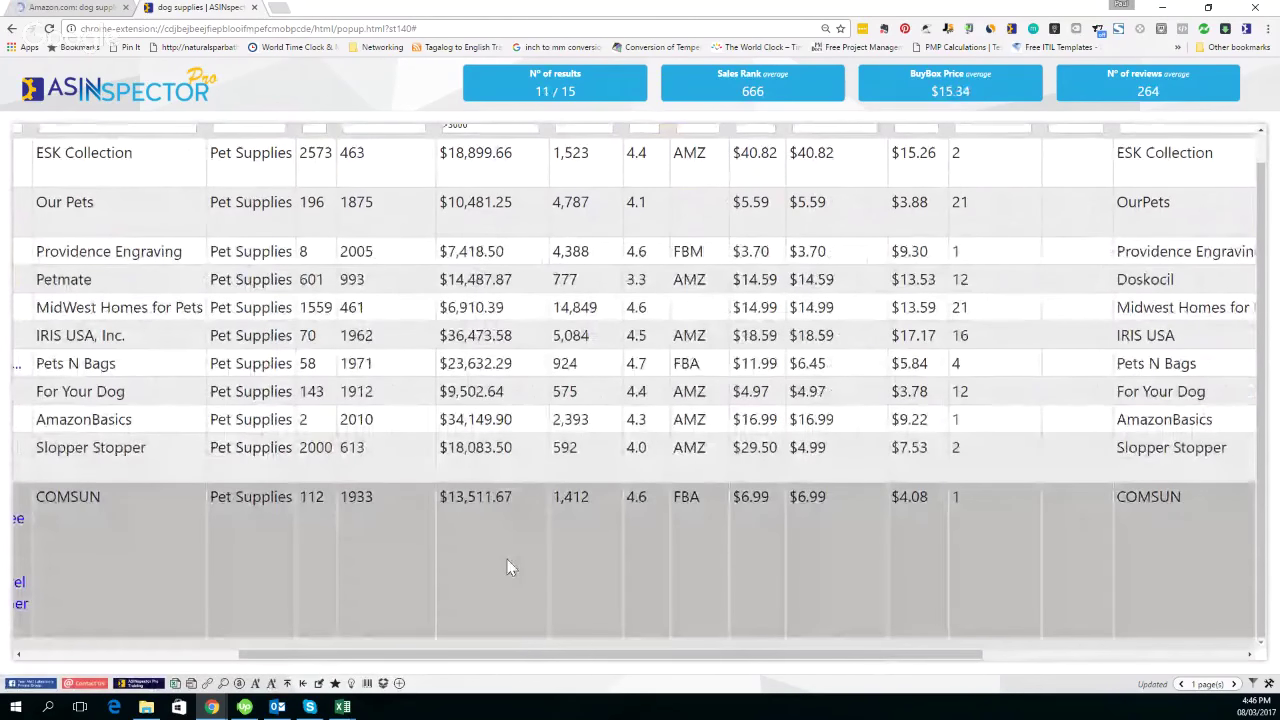
{"action": "scroll", "coordinate": [508, 567], "scroll_direction": "up", "scroll_amount": 1}
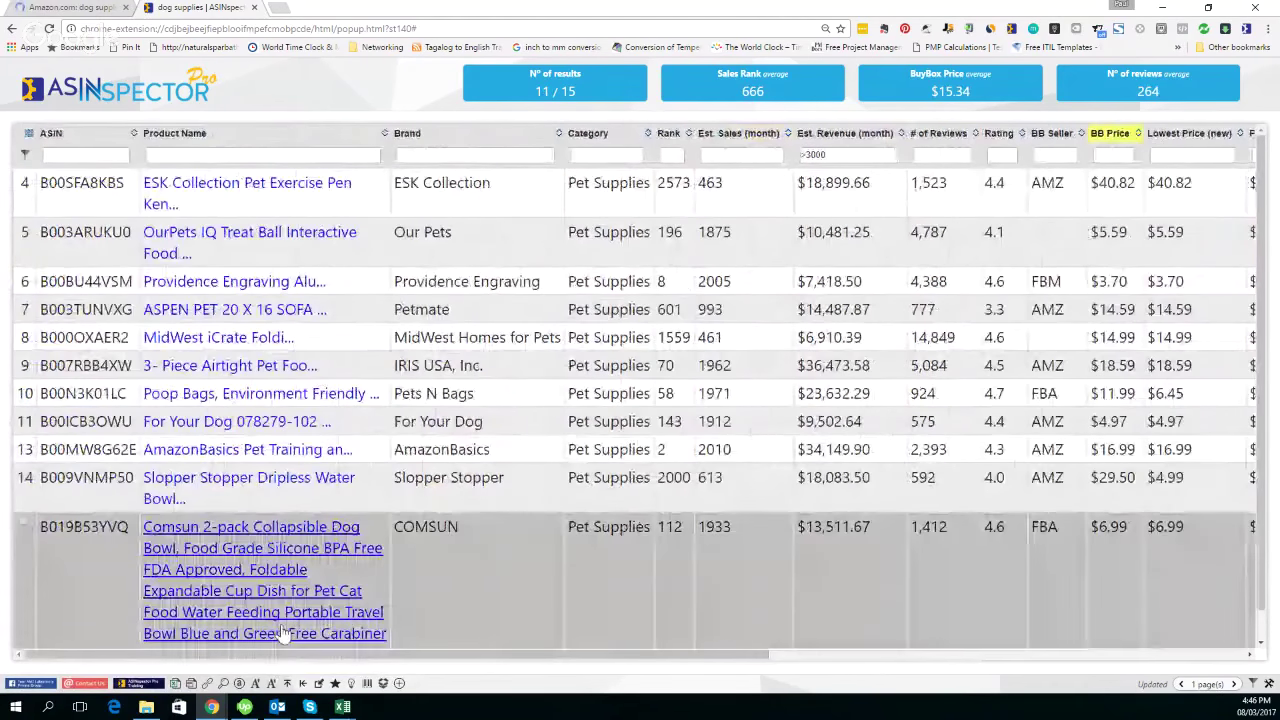
{"action": "scroll", "coordinate": [380, 630], "scroll_direction": "down", "scroll_amount": 1}
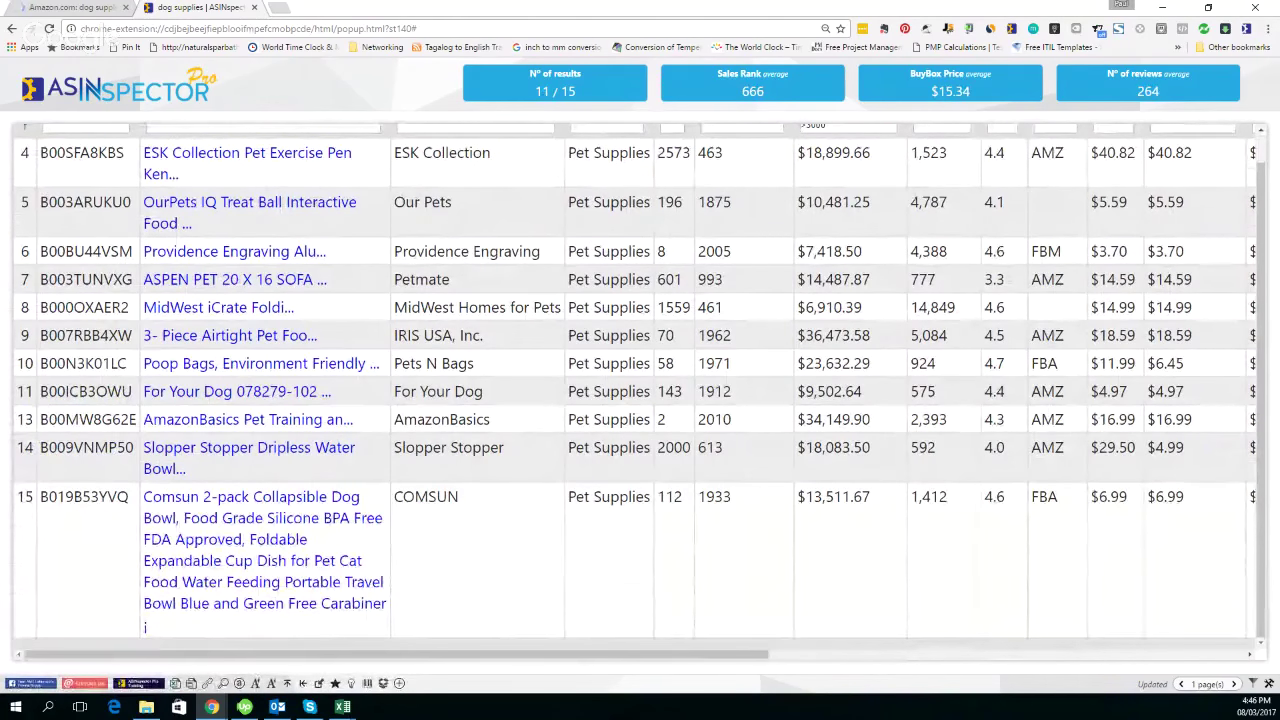
{"action": "scroll", "coordinate": [85, 222], "scroll_direction": "up", "scroll_amount": 1}
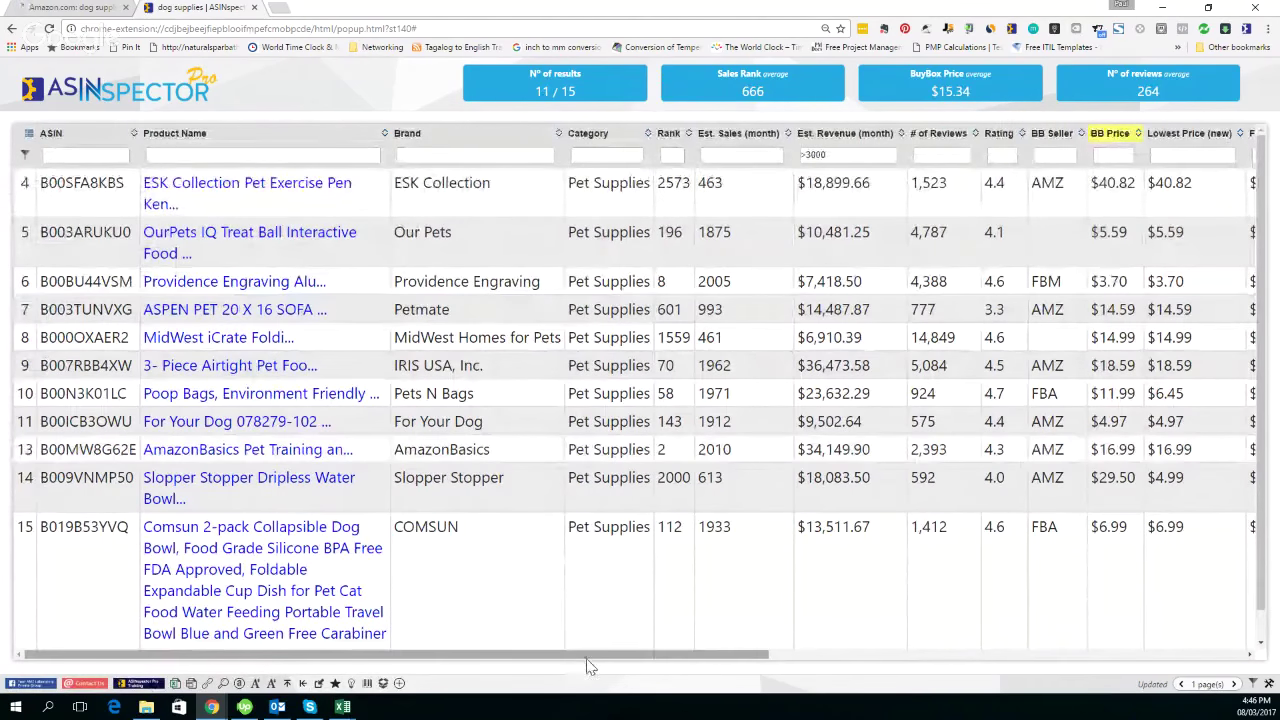
{"action": "left_click_drag", "start_coordinate": [598, 656], "coordinate": [811, 658]}
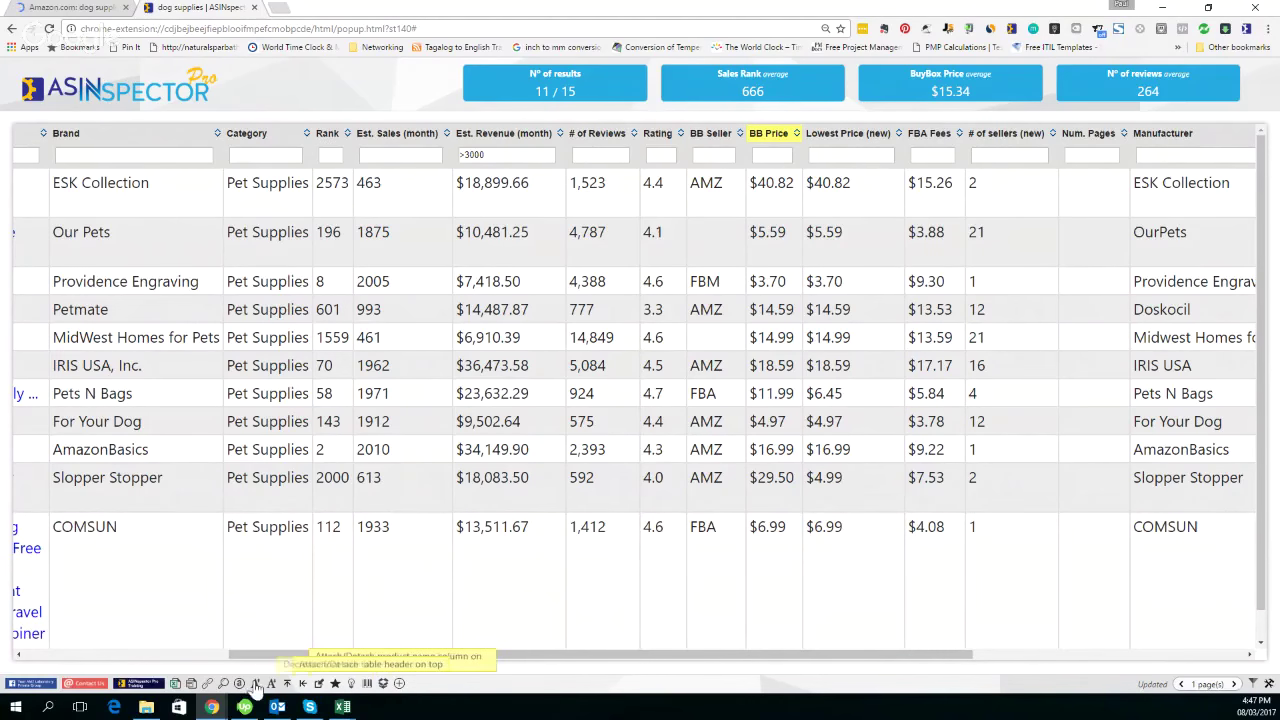
Load the next page of Amazon search results into the product table
{"action": "left_click", "coordinate": [399, 684]}
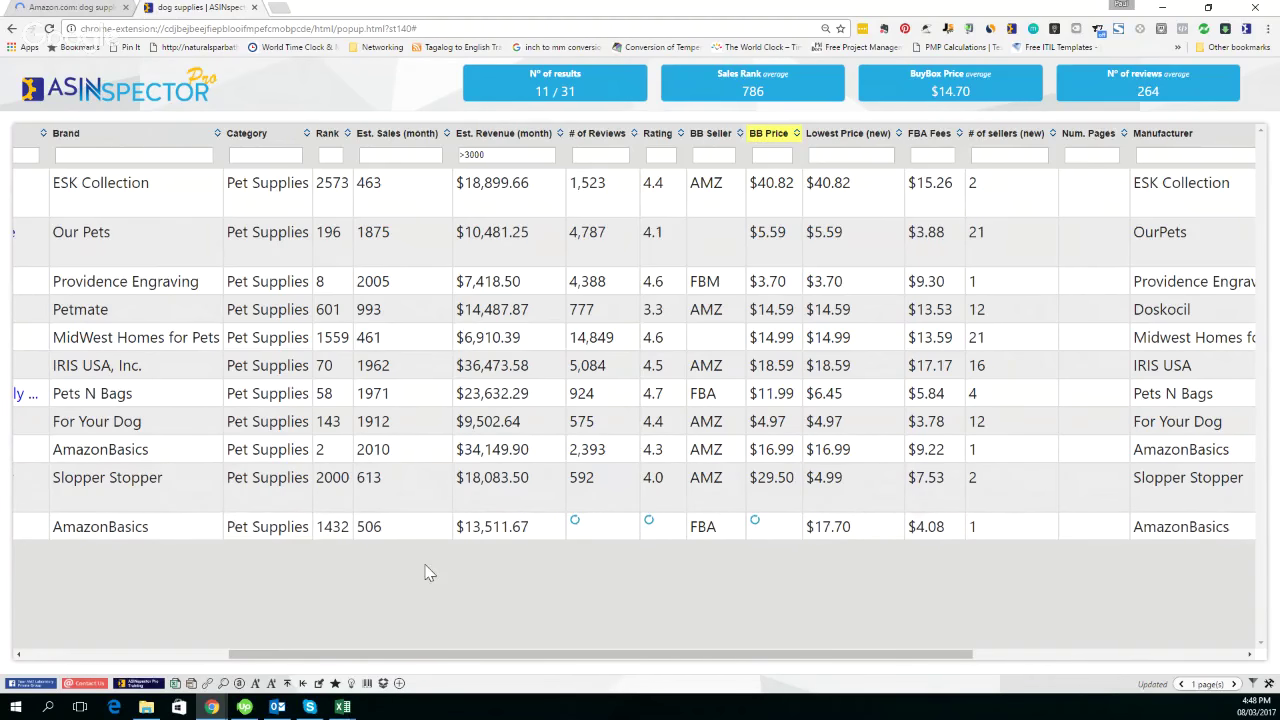
{"action": "mouse_move", "coordinate": [511, 153]}
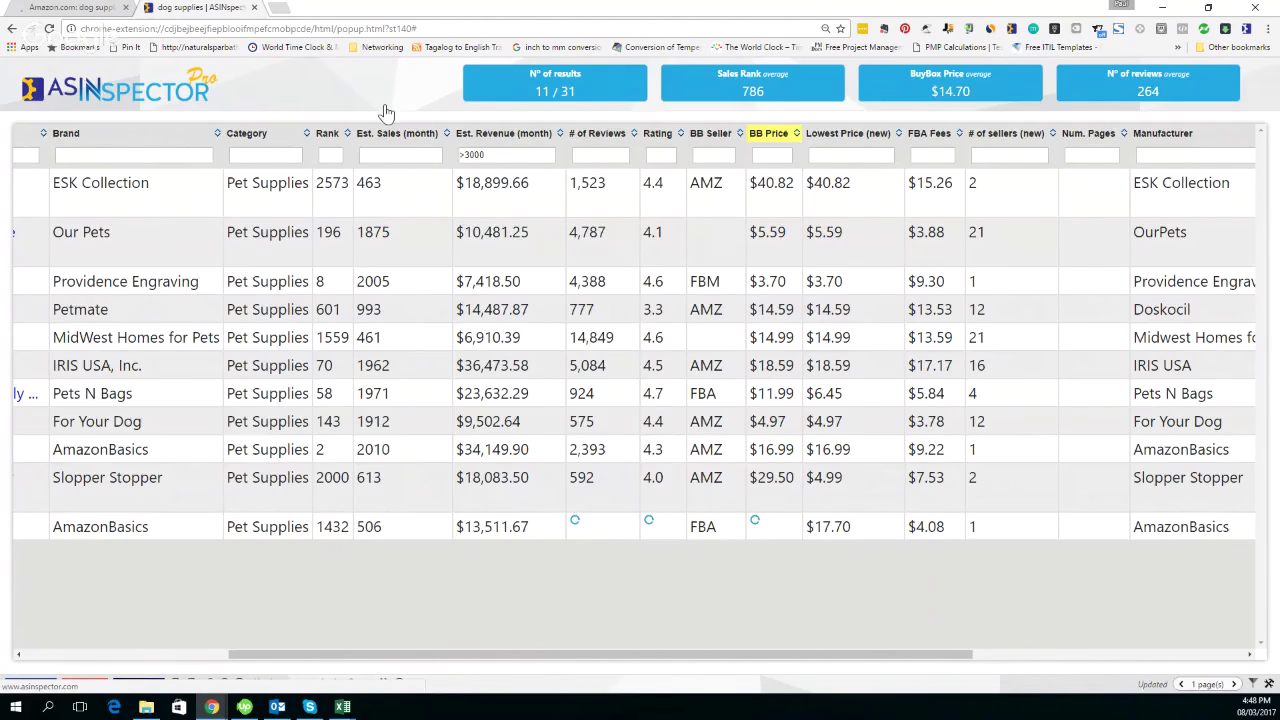
{"action": "left_click", "coordinate": [455, 195]}
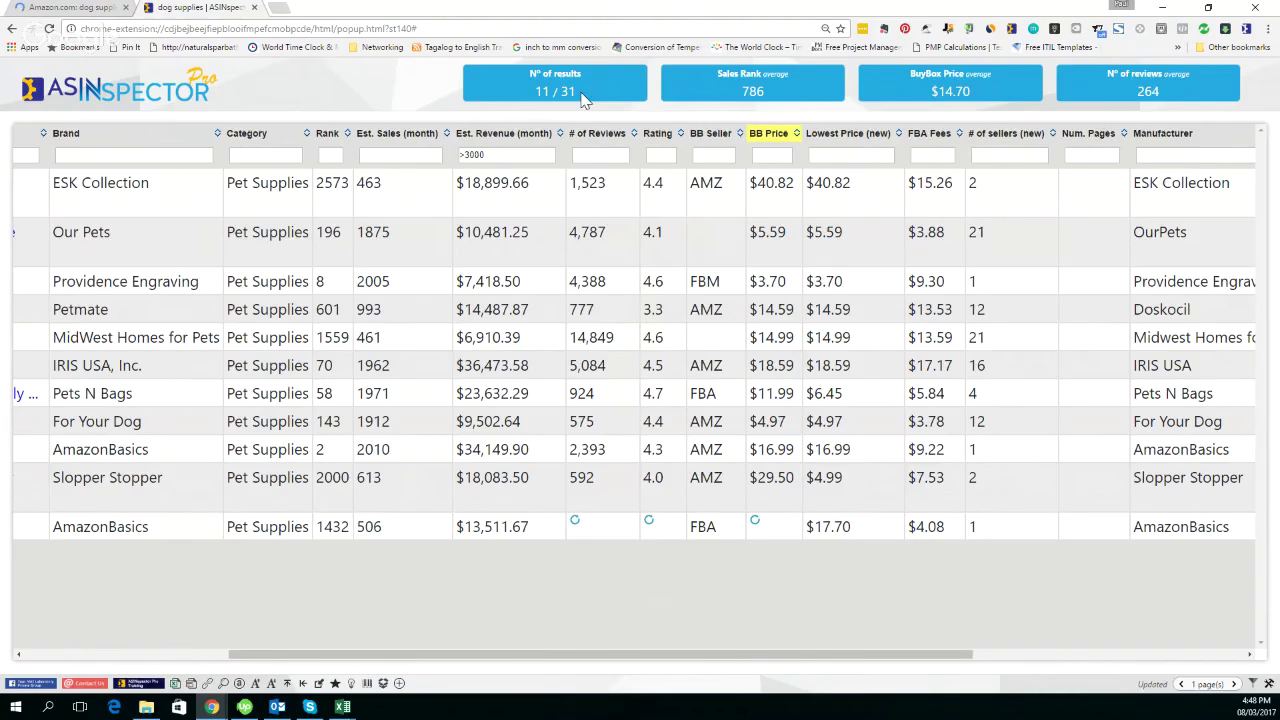
Close the Amazon search tab, reopen this page's Amazon link as the first browser tab, and return to the ASINspector table
{"action": "left_click", "coordinate": [83, 8]}
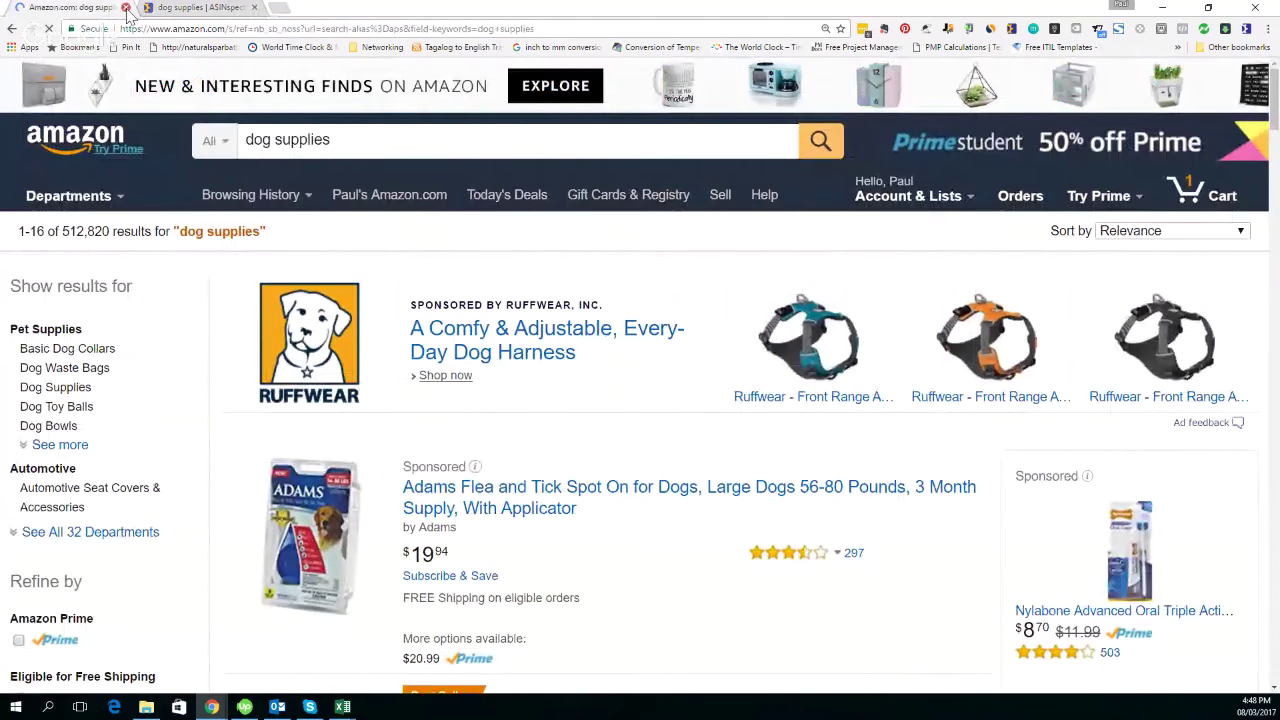
{"action": "left_click", "coordinate": [125, 8]}
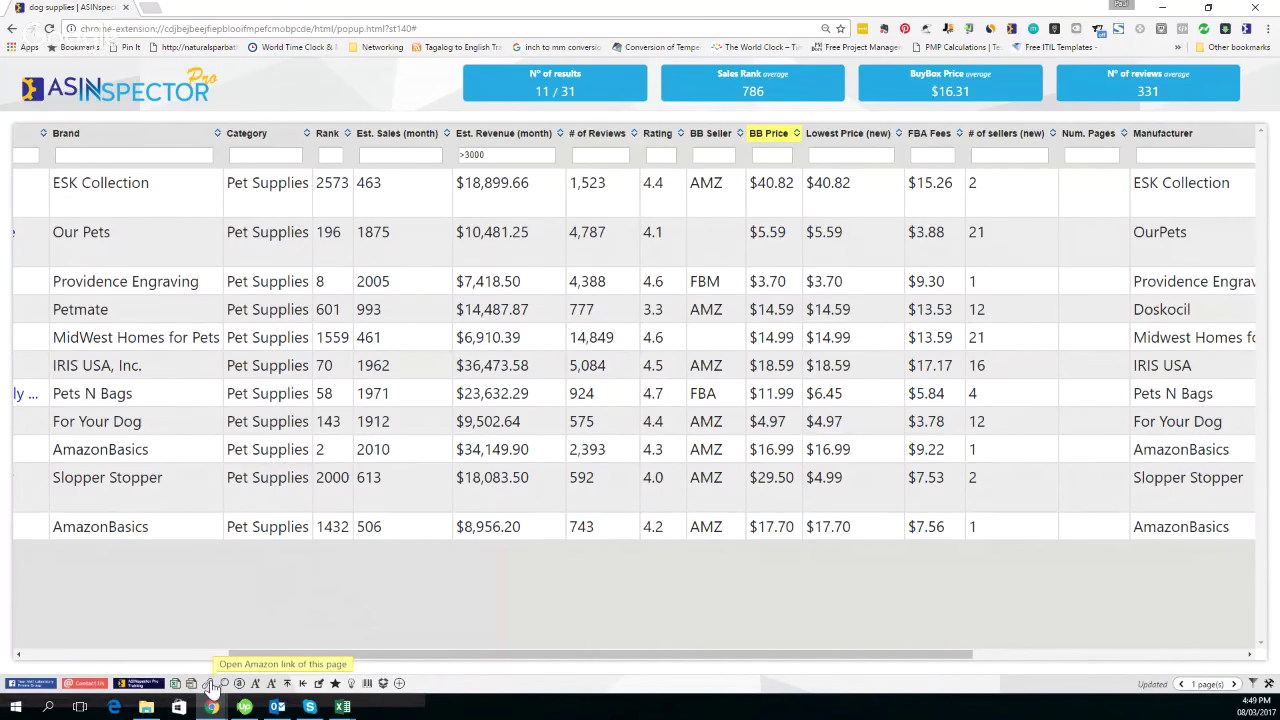
{"action": "left_click", "coordinate": [207, 684]}
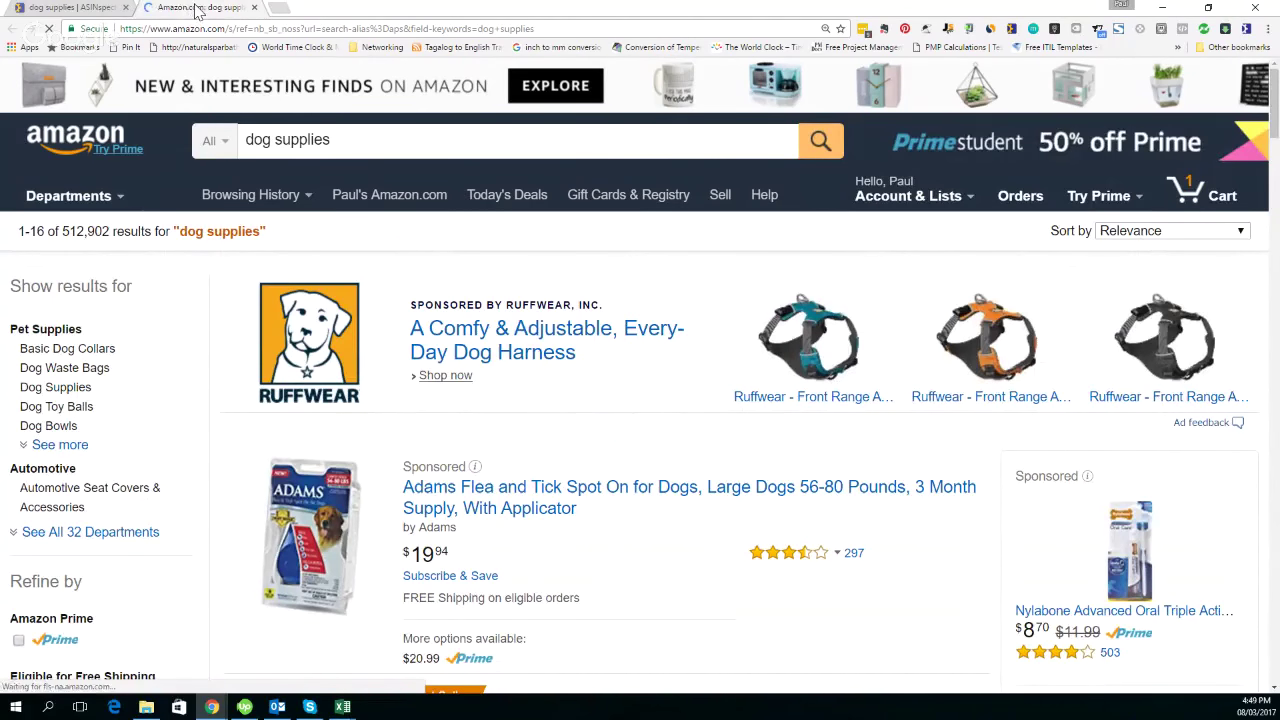
{"action": "left_click_drag", "start_coordinate": [199, 9], "coordinate": [85, 12]}
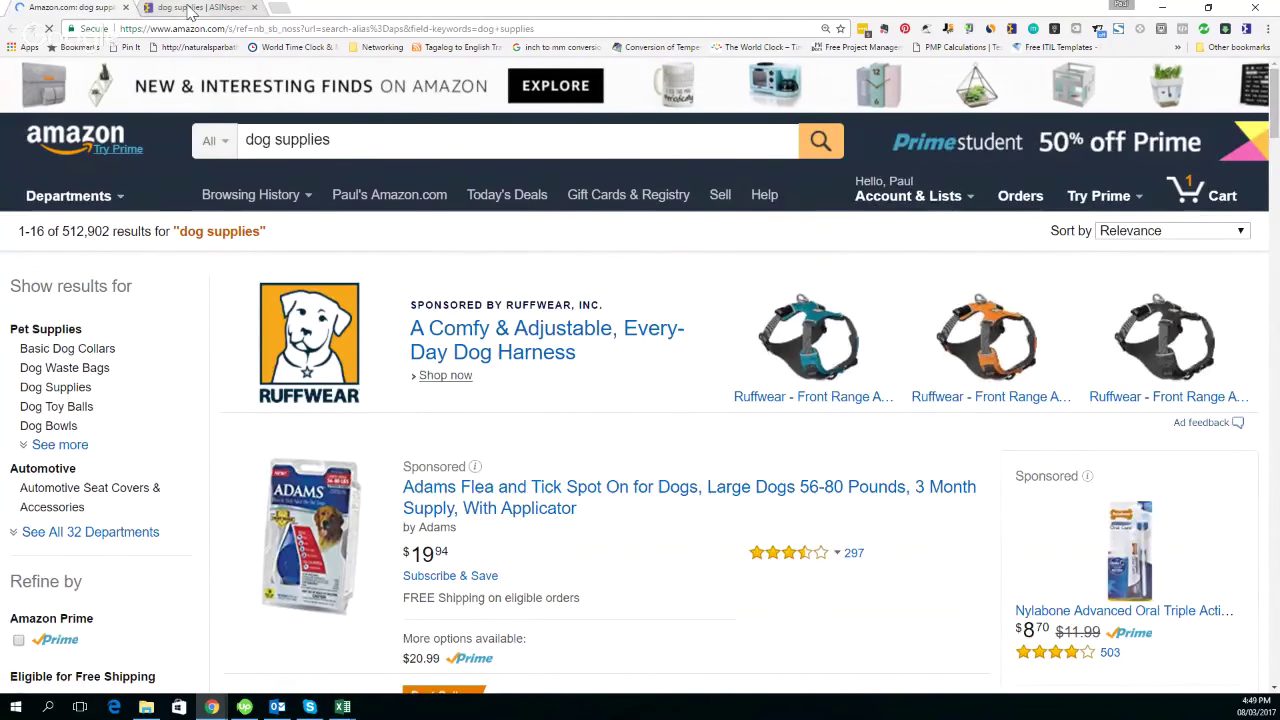
{"action": "left_click", "coordinate": [190, 8]}
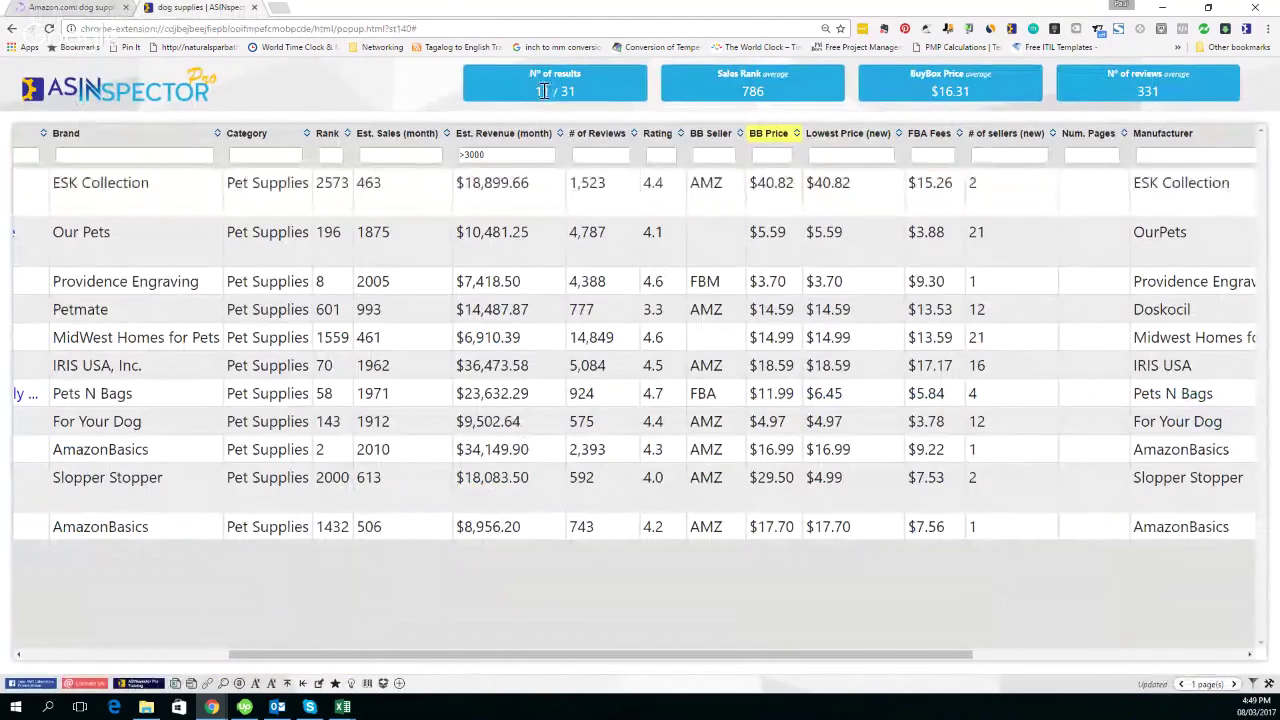
Clear the >3000 estimated monthly revenue filter from the results table
{"action": "mouse_move", "coordinate": [471, 157]}
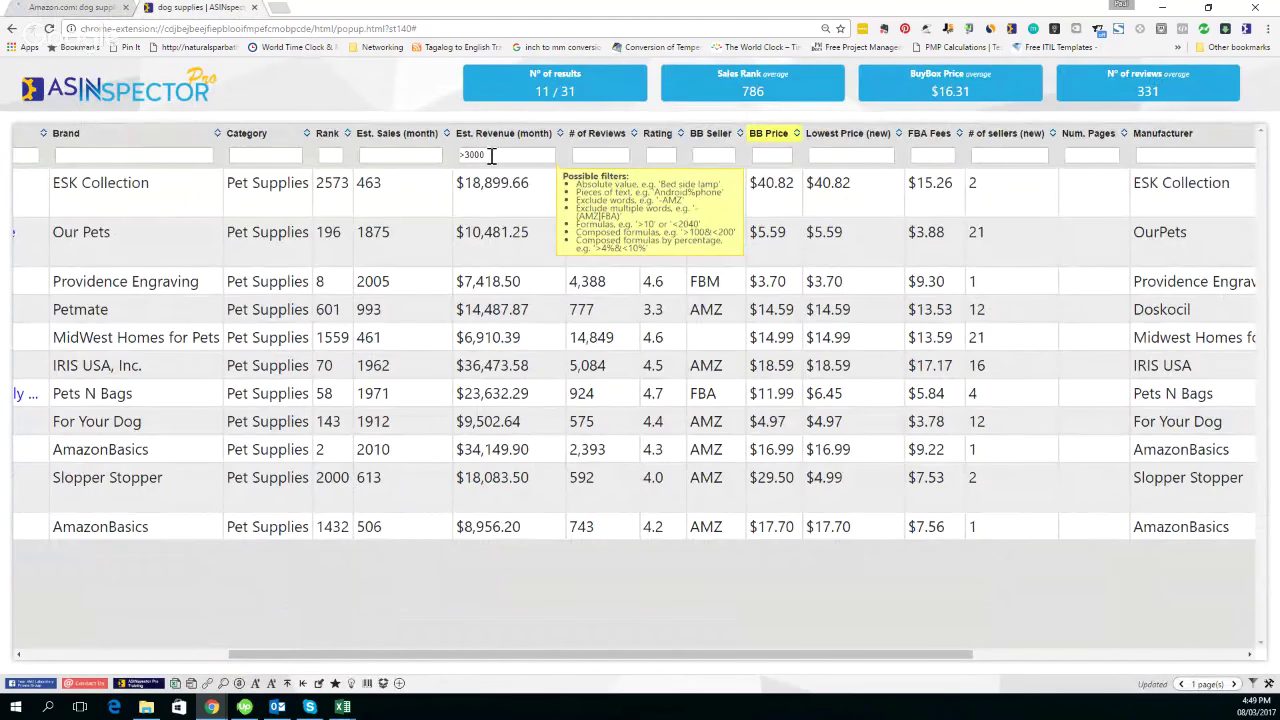
{"action": "left_click", "coordinate": [491, 157]}
{"action": "double_click", "coordinate": [466, 155]}
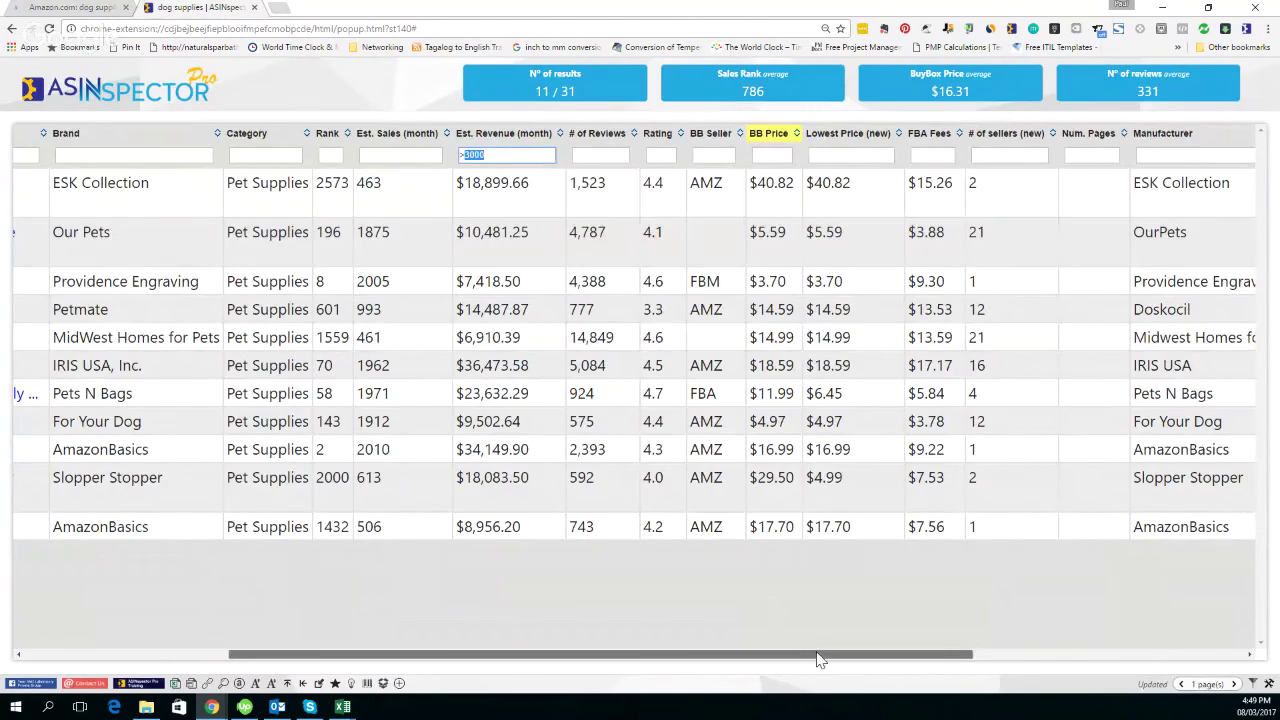
{"action": "left_click_drag", "start_coordinate": [820, 655], "coordinate": [834, 655]}
{"action": "key", "text": "BackSpace"}
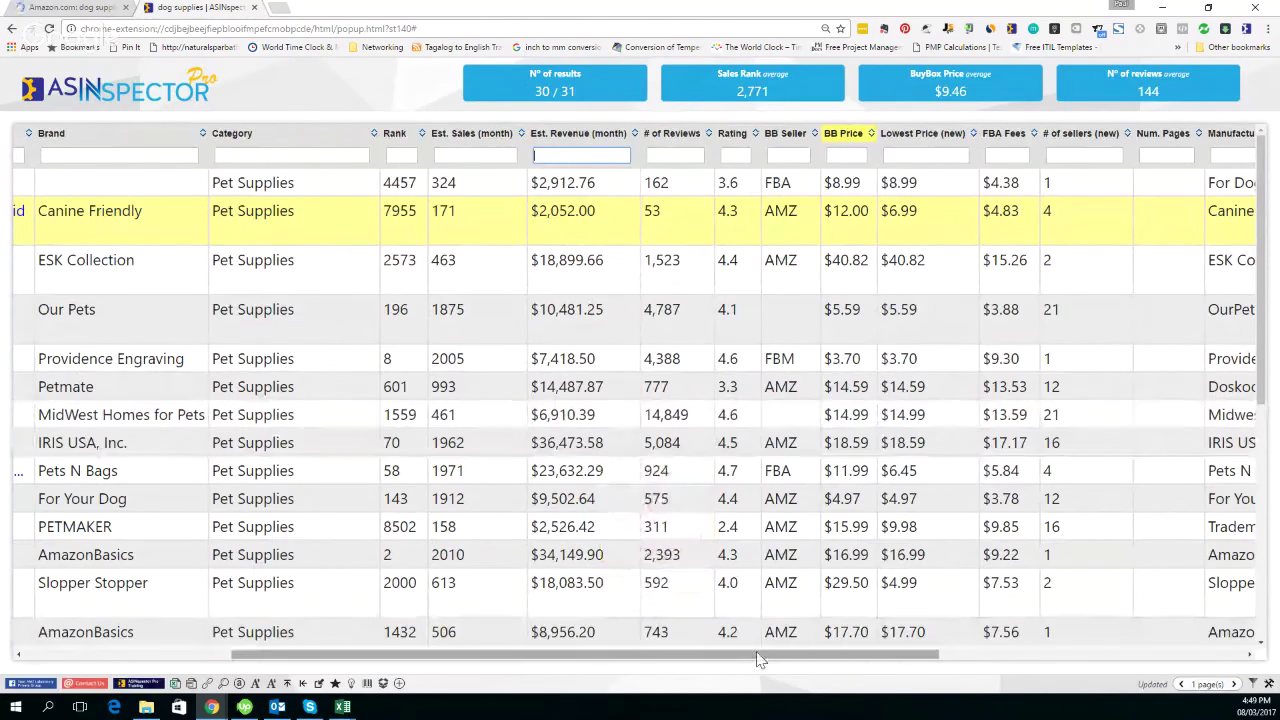
Filter the results to products whose number of reviews is >10&<500
{"action": "left_click_drag", "start_coordinate": [758, 659], "coordinate": [831, 662]}
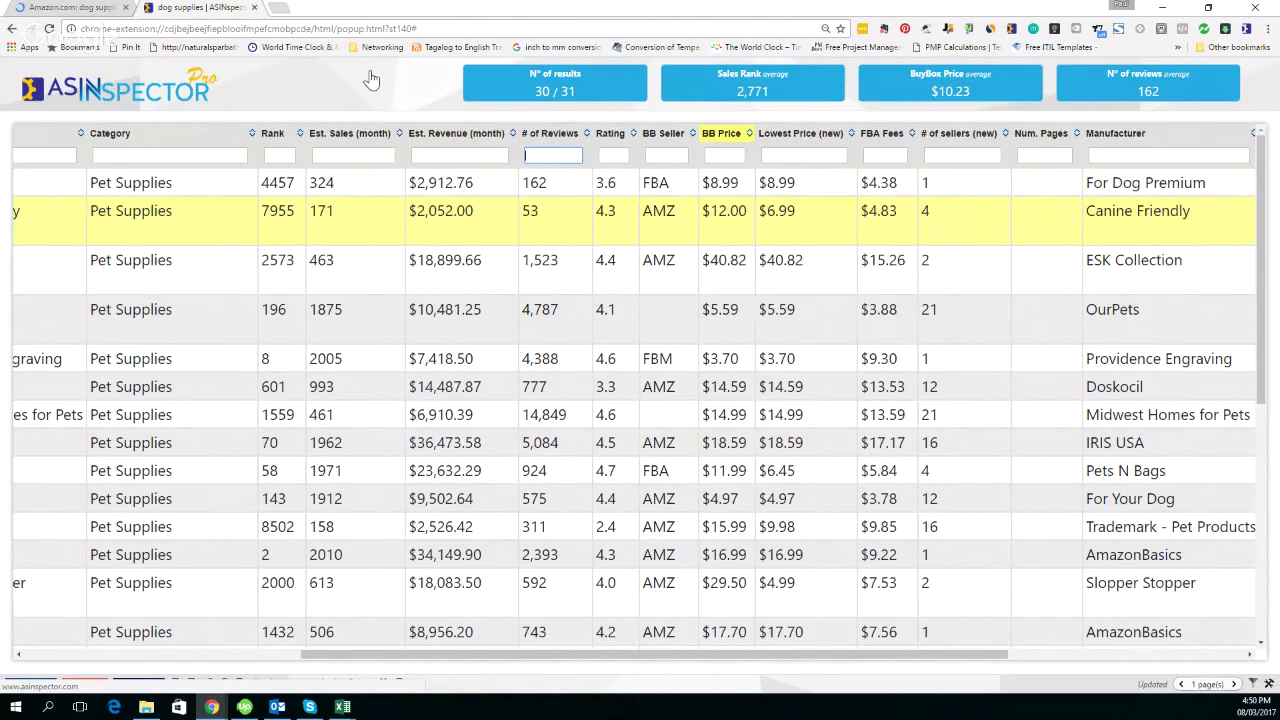
{"action": "type", "text": ">10"}
{"action": "type", "text": "&<"}
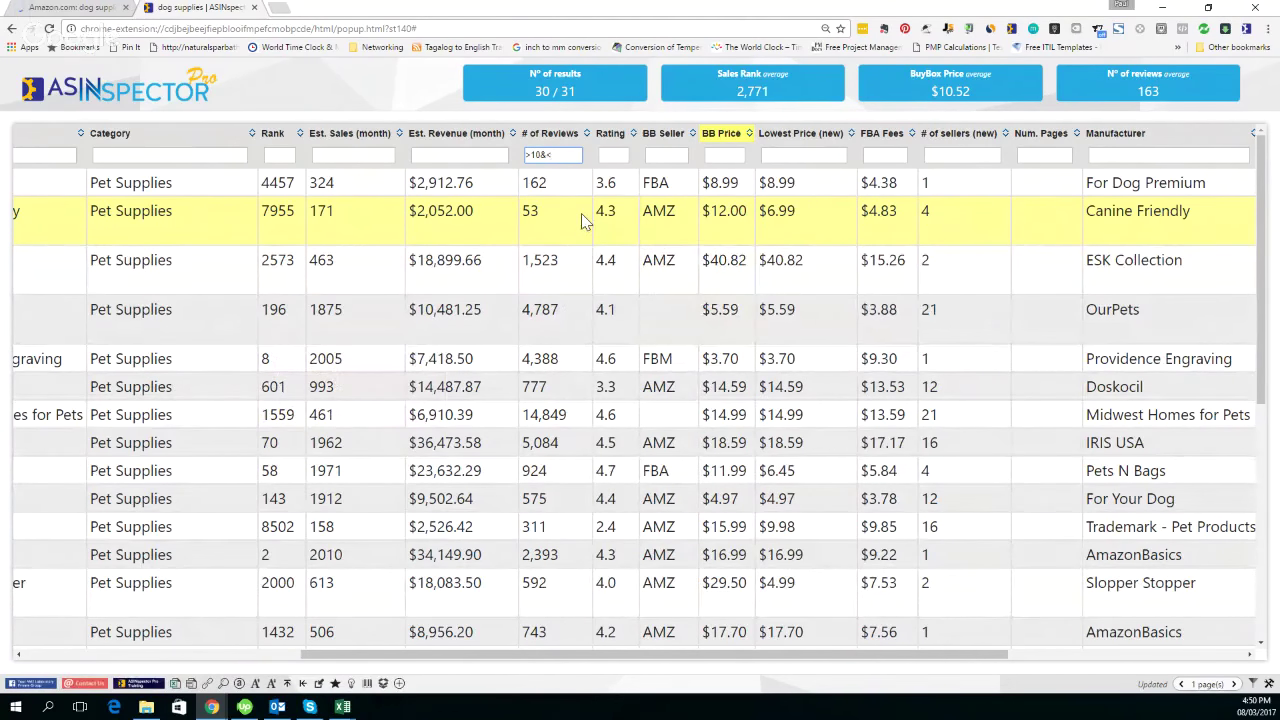
{"action": "type", "text": "500"}
{"action": "left_click_drag", "start_coordinate": [940, 656], "coordinate": [1197, 656]}
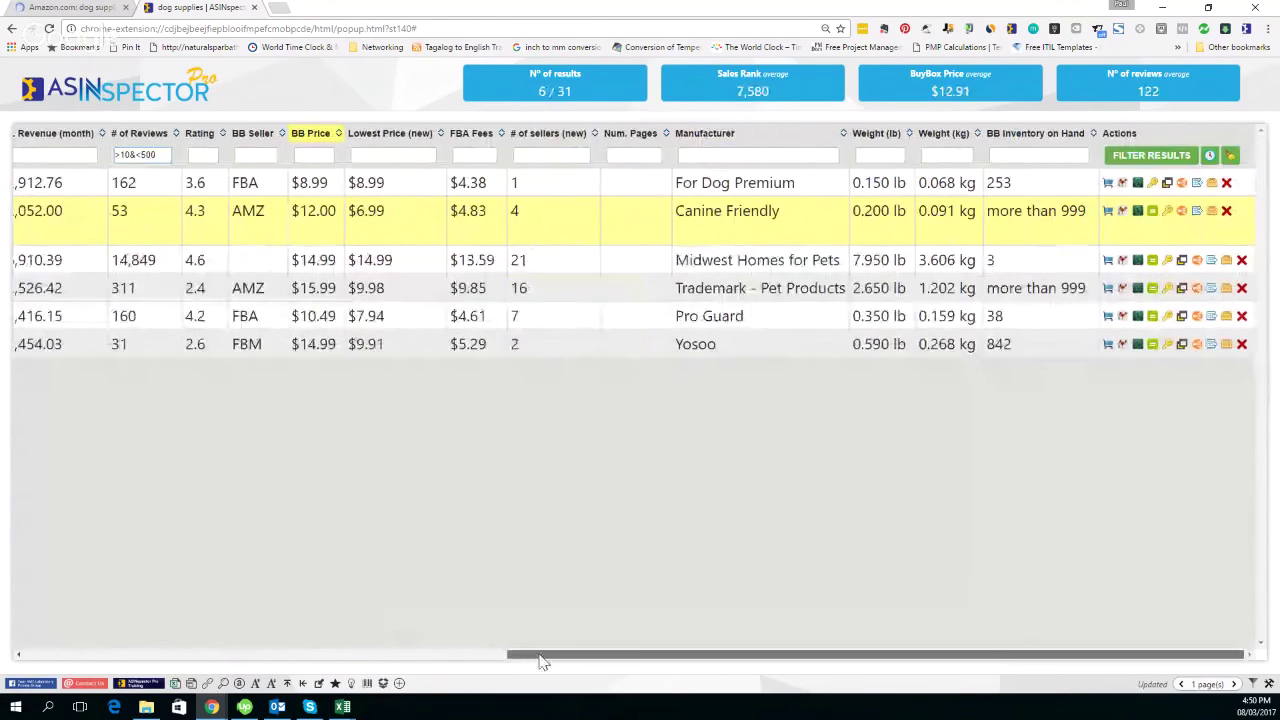
Check the review counts of the filtered products and load one more page of Amazon results into the table
{"action": "left_click_drag", "start_coordinate": [543, 659], "coordinate": [283, 662]}
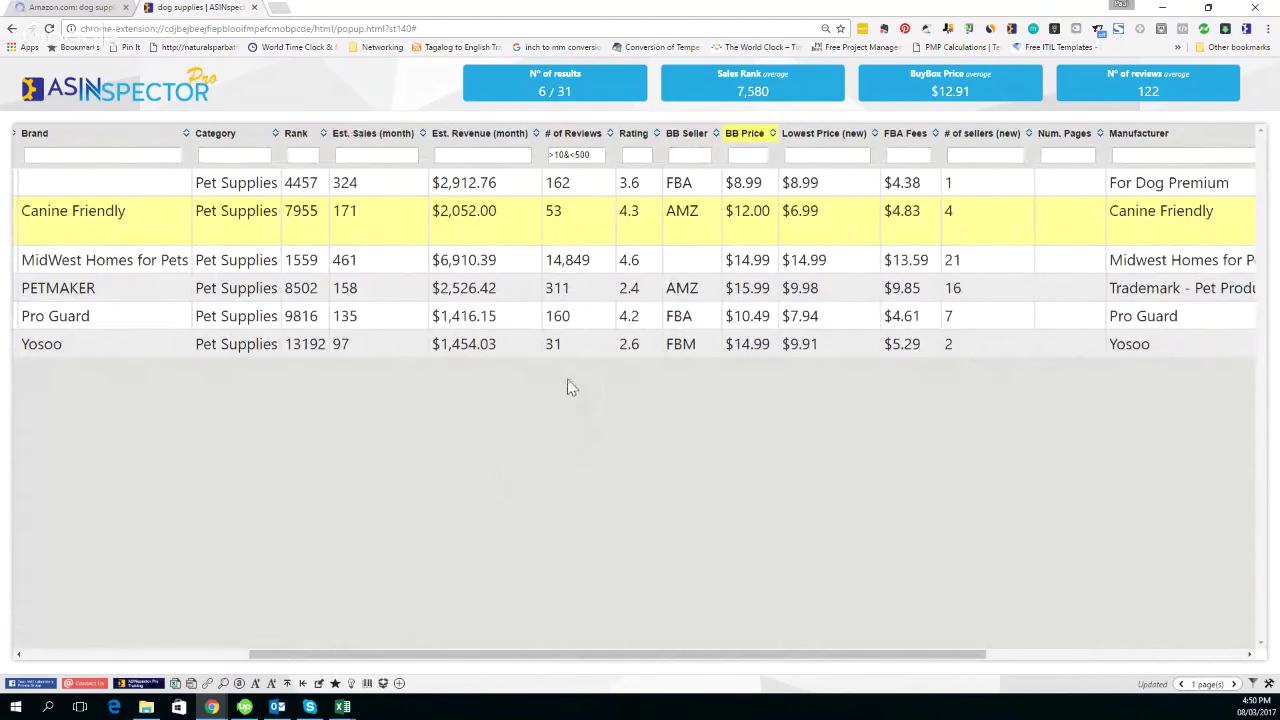
{"action": "left_click", "coordinate": [585, 262]}
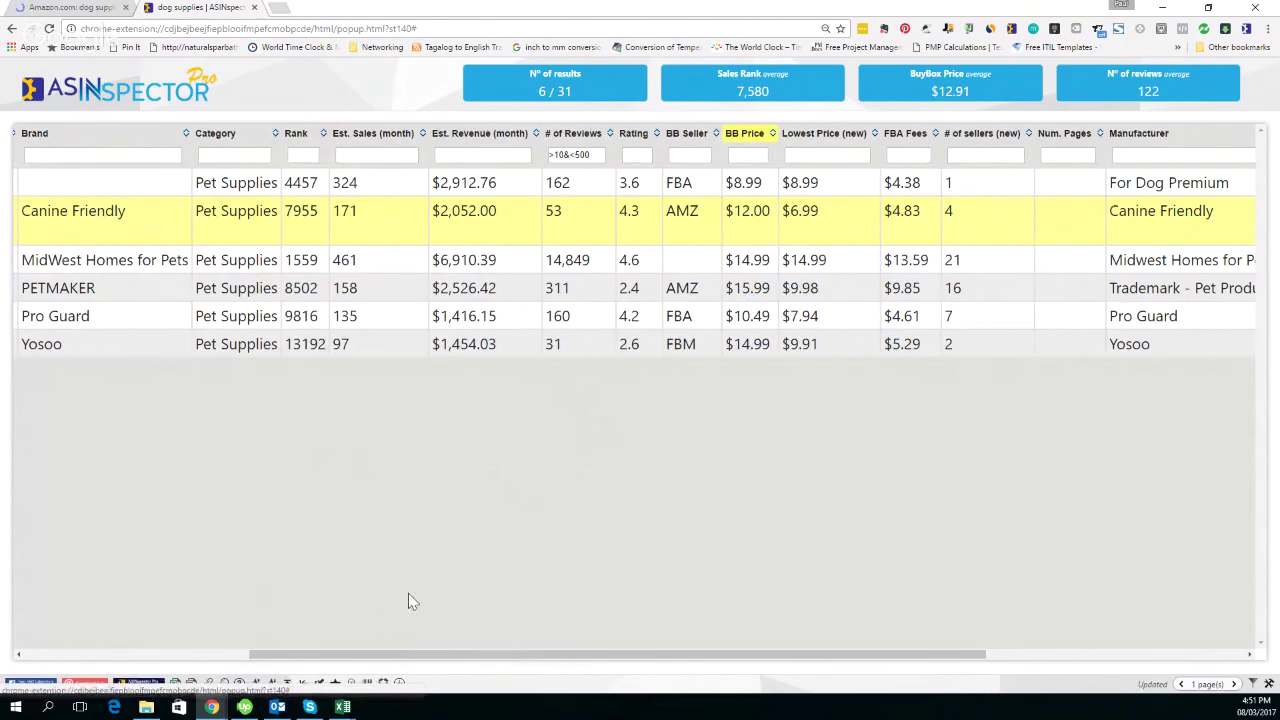
{"action": "left_click", "coordinate": [399, 684]}
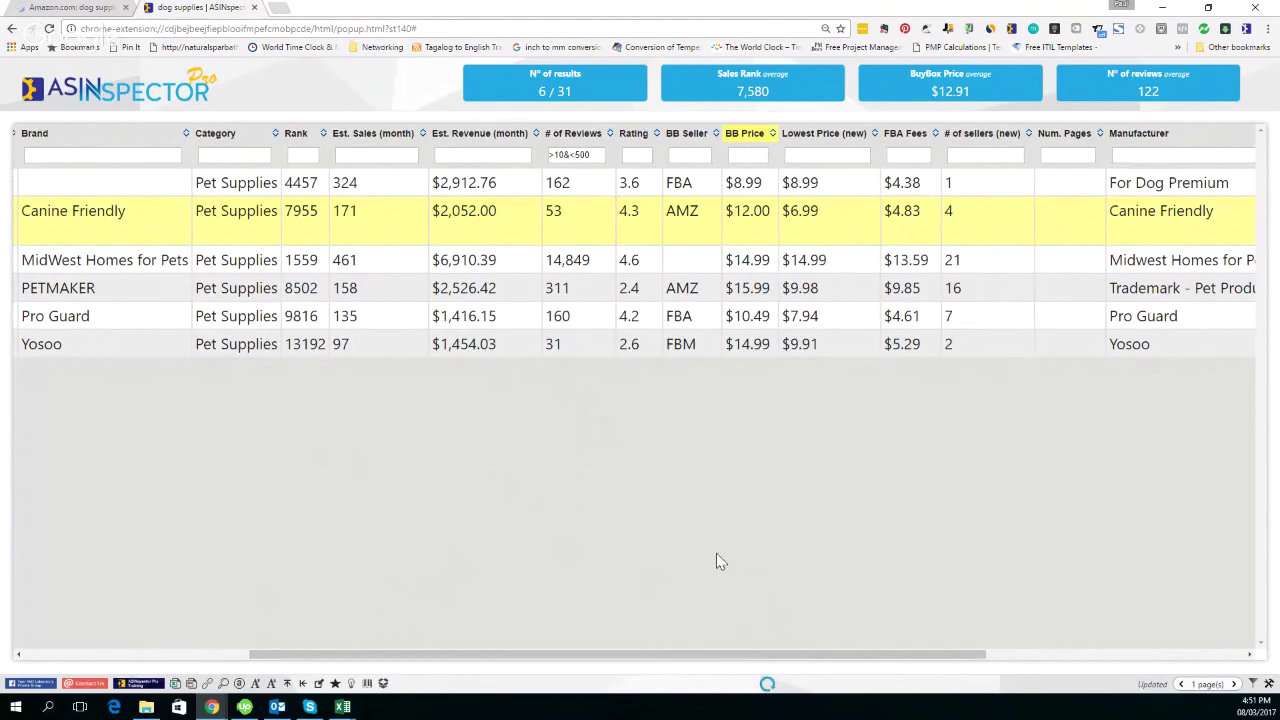
{"action": "left_click_drag", "start_coordinate": [697, 658], "coordinate": [846, 660]}
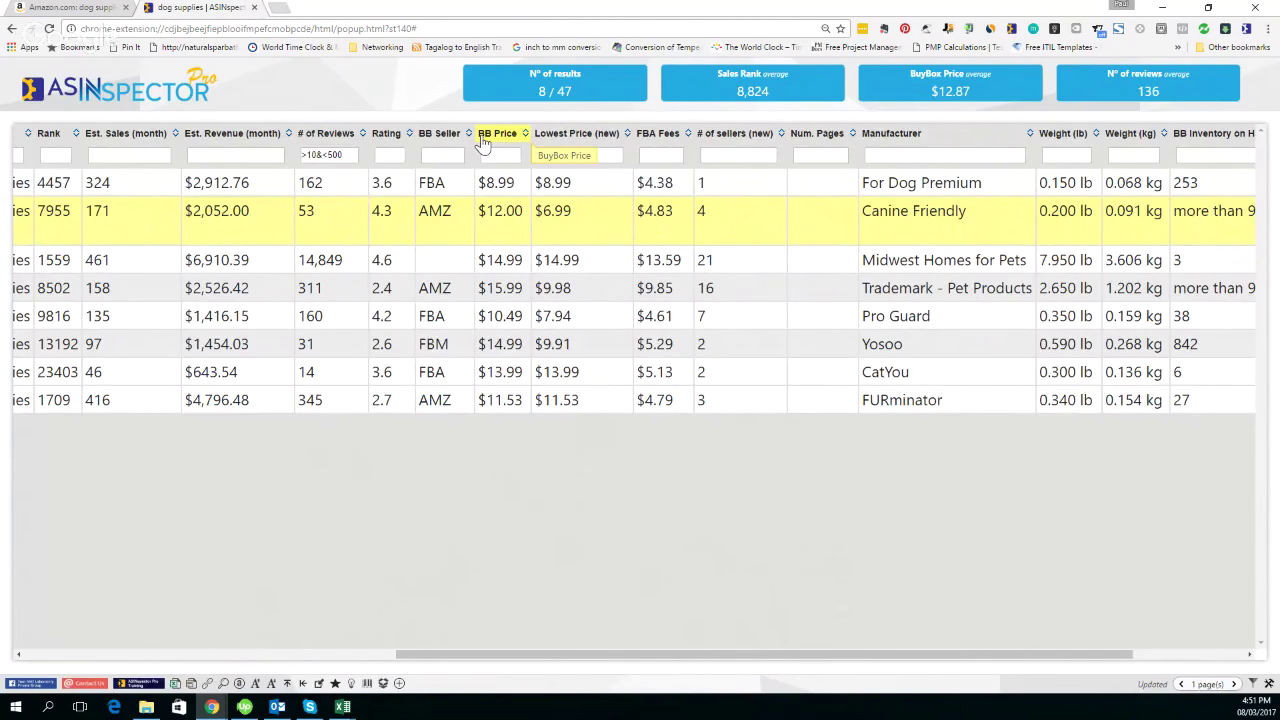
Look over the product prices on the Amazon dog supplies results page and return to the ASINspector table
{"action": "left_click", "coordinate": [92, 8]}
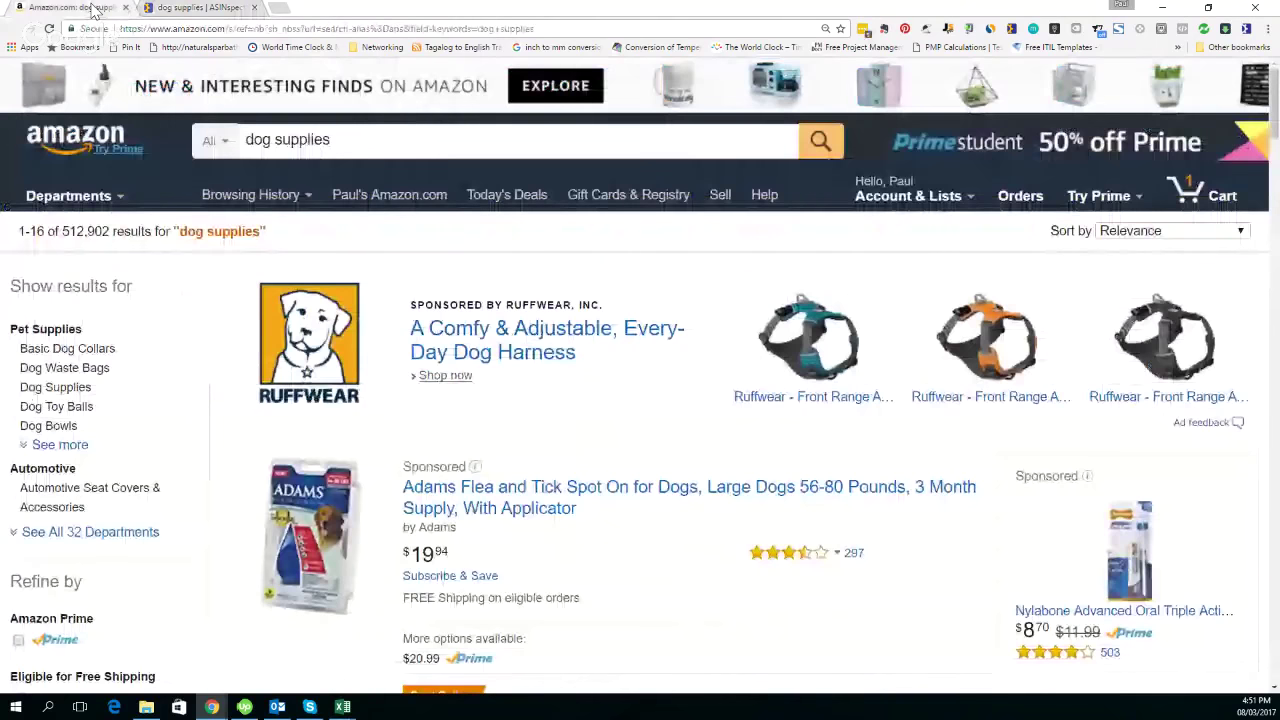
{"action": "scroll", "coordinate": [634, 487], "scroll_direction": "down", "scroll_amount": 1}
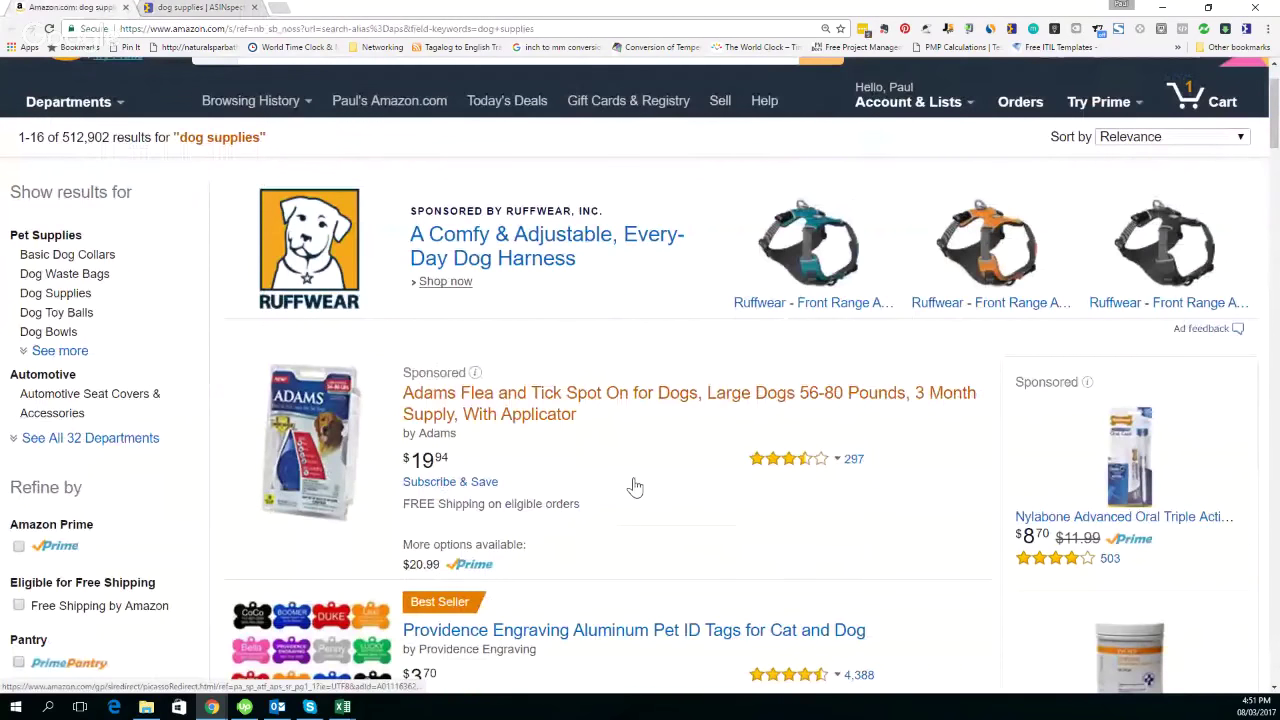
{"action": "scroll", "coordinate": [634, 487], "scroll_direction": "down", "scroll_amount": 2}
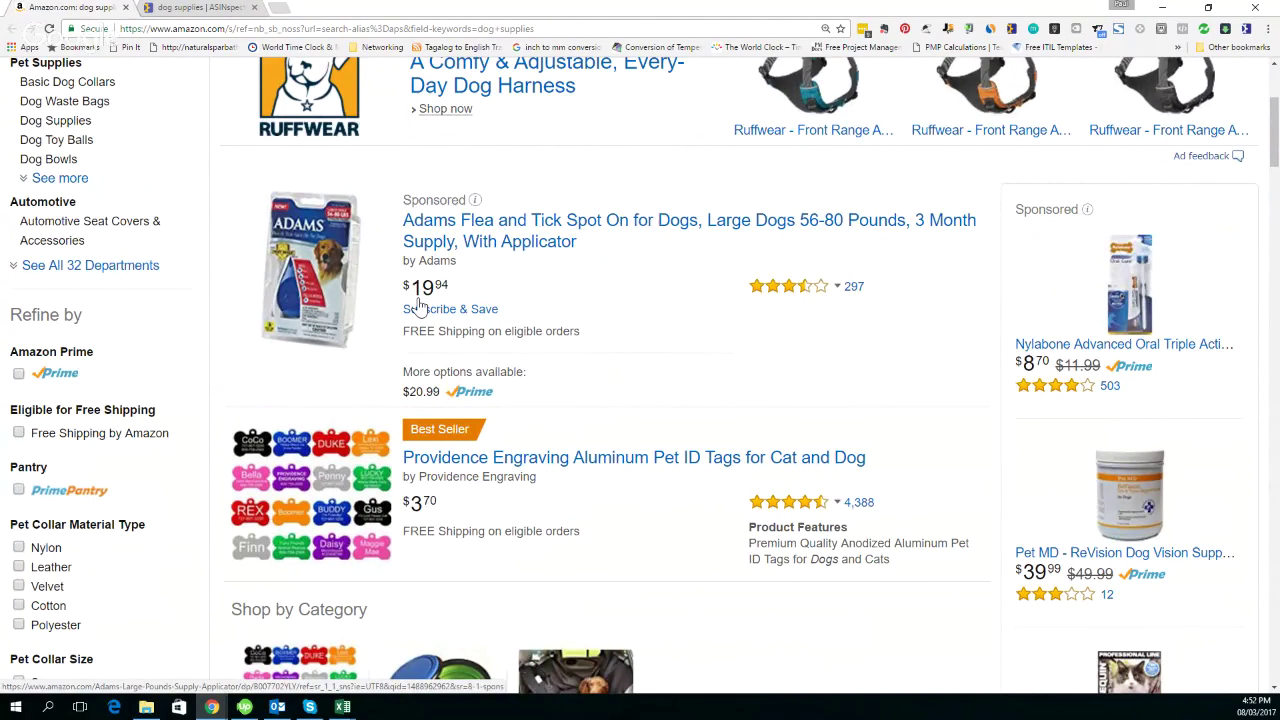
{"action": "left_click", "coordinate": [205, 9]}
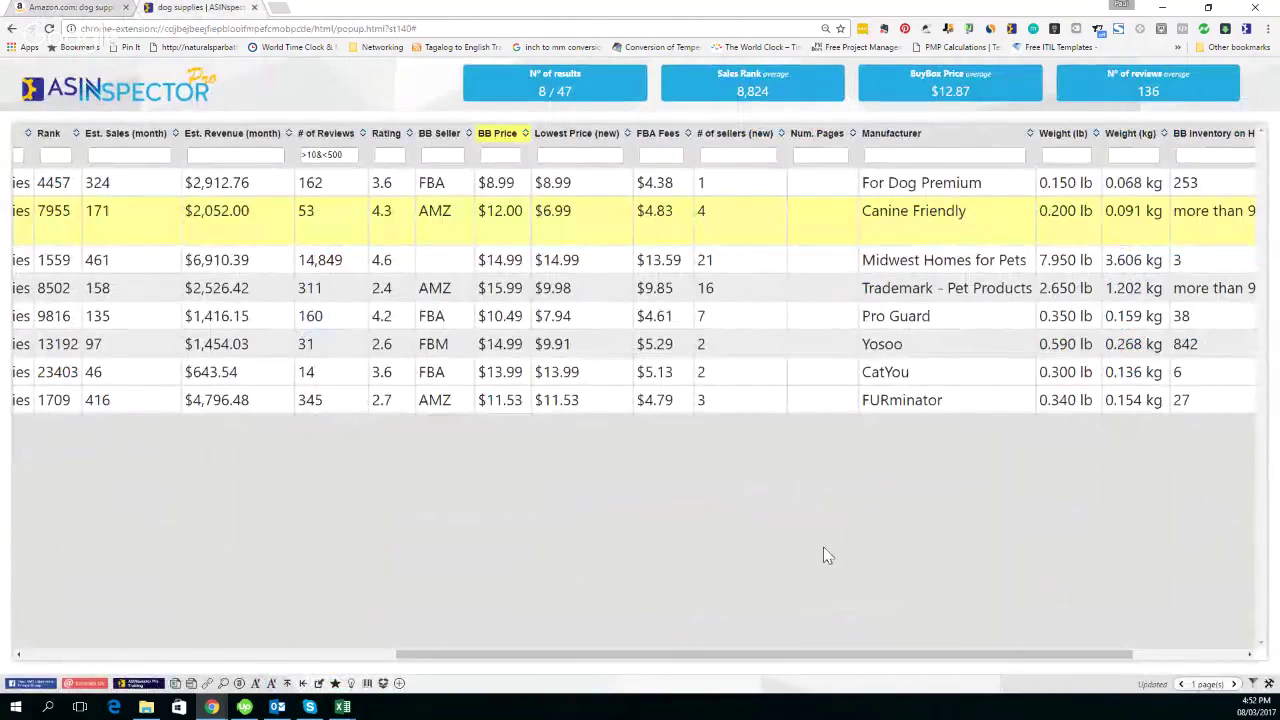
Clear the number of reviews filter from the results table
{"action": "left_click", "coordinate": [495, 155]}
{"action": "left_click", "coordinate": [325, 155]}
{"action": "key", "text": "BackSpace"}
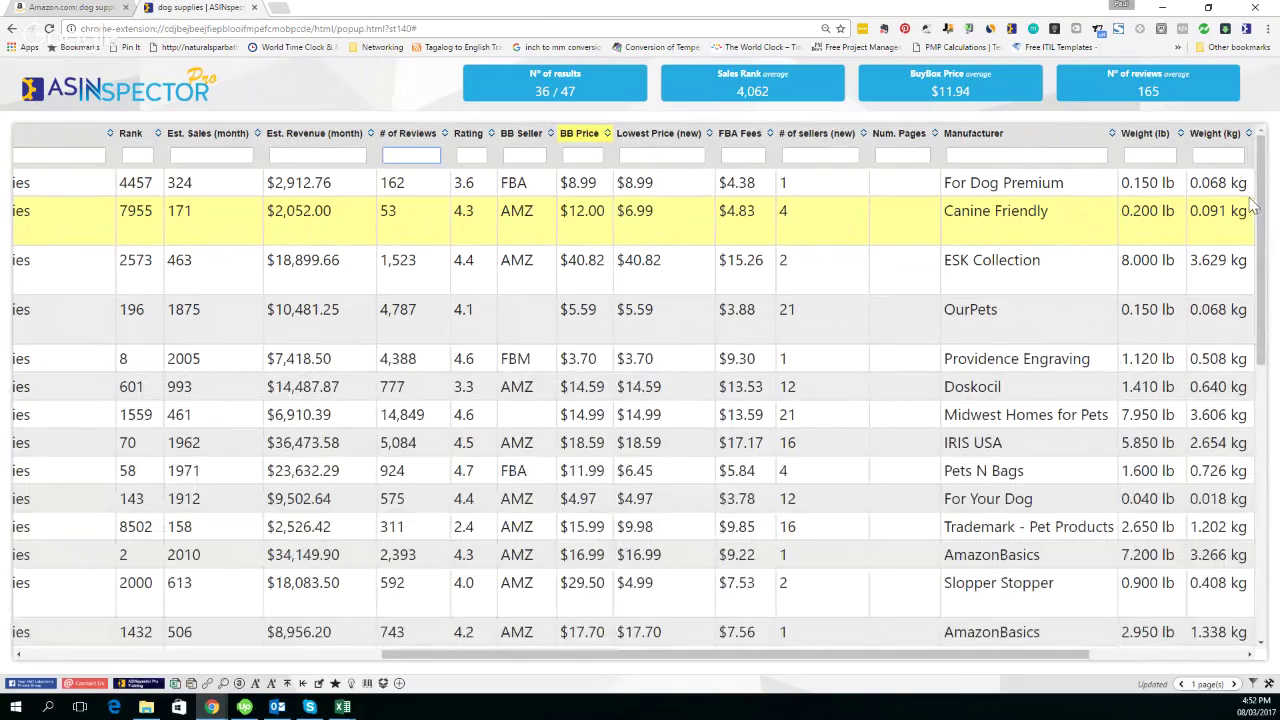
Filter the results to products with a BuyBox price of >17&<50
{"action": "left_click", "coordinate": [589, 155]}
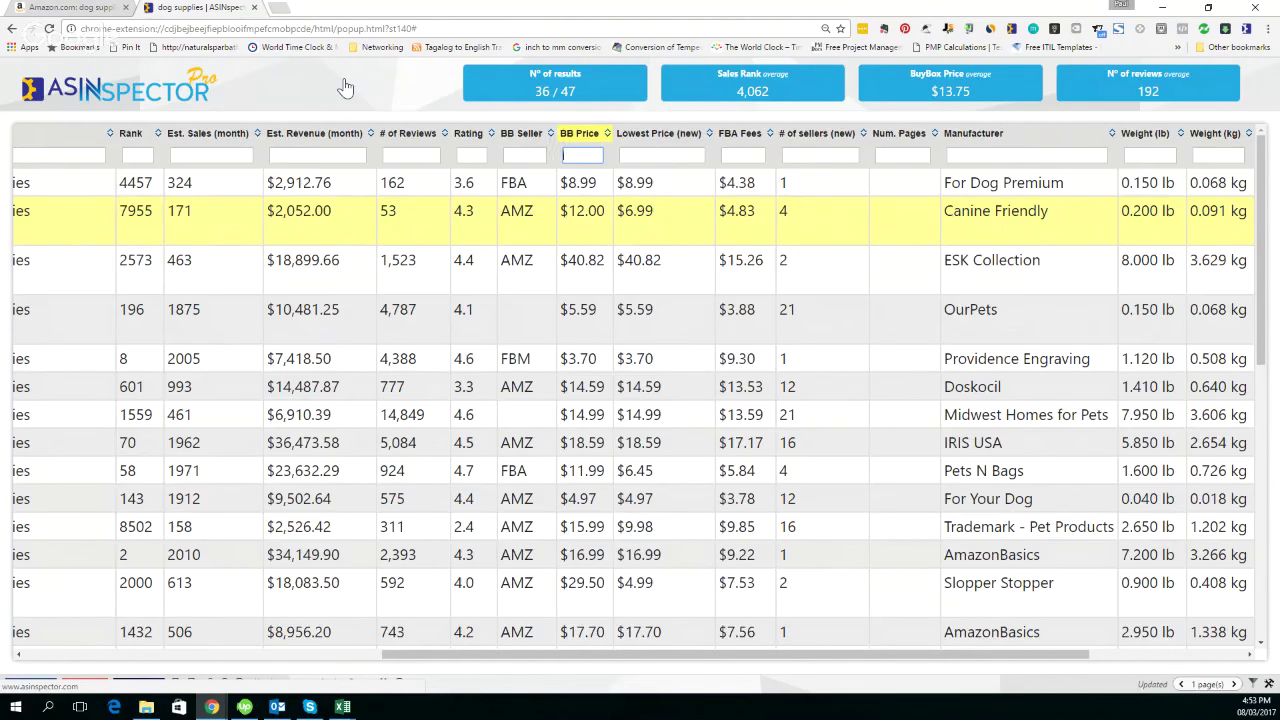
{"action": "type", "text": ">17&<50"}
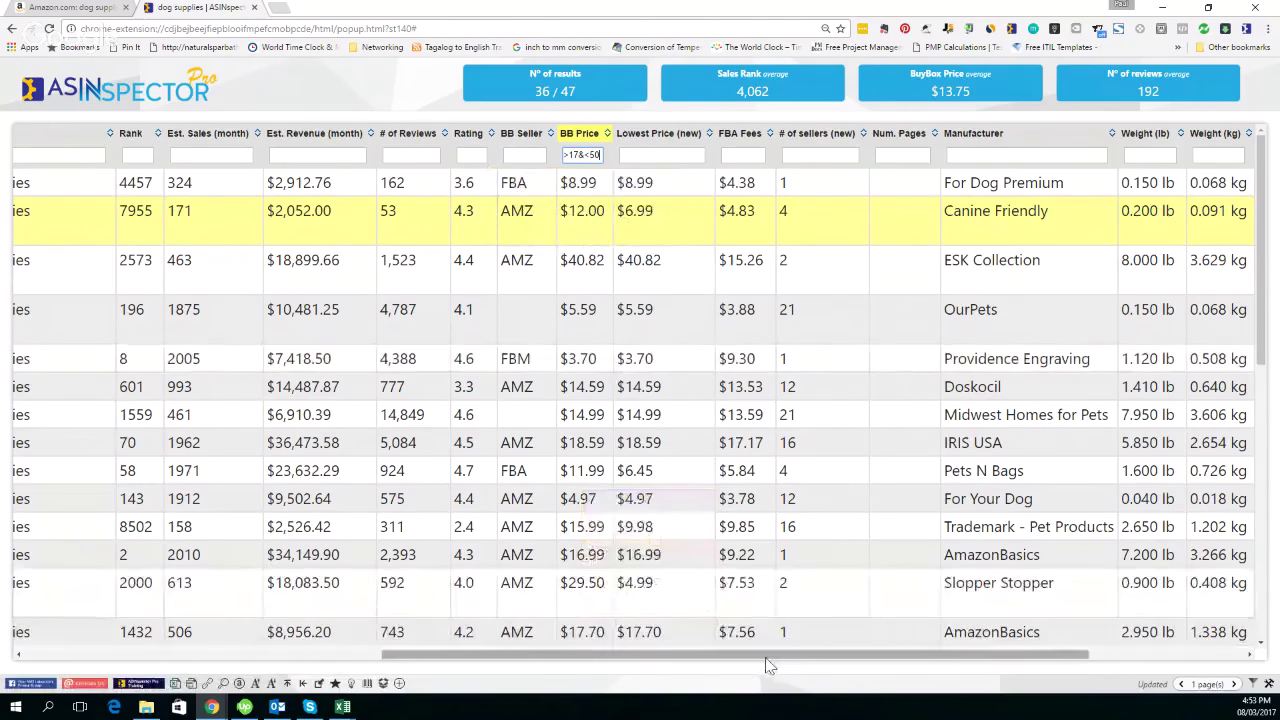
{"action": "left_click_drag", "start_coordinate": [767, 656], "coordinate": [950, 657]}
{"action": "left_click", "coordinate": [1149, 157]}
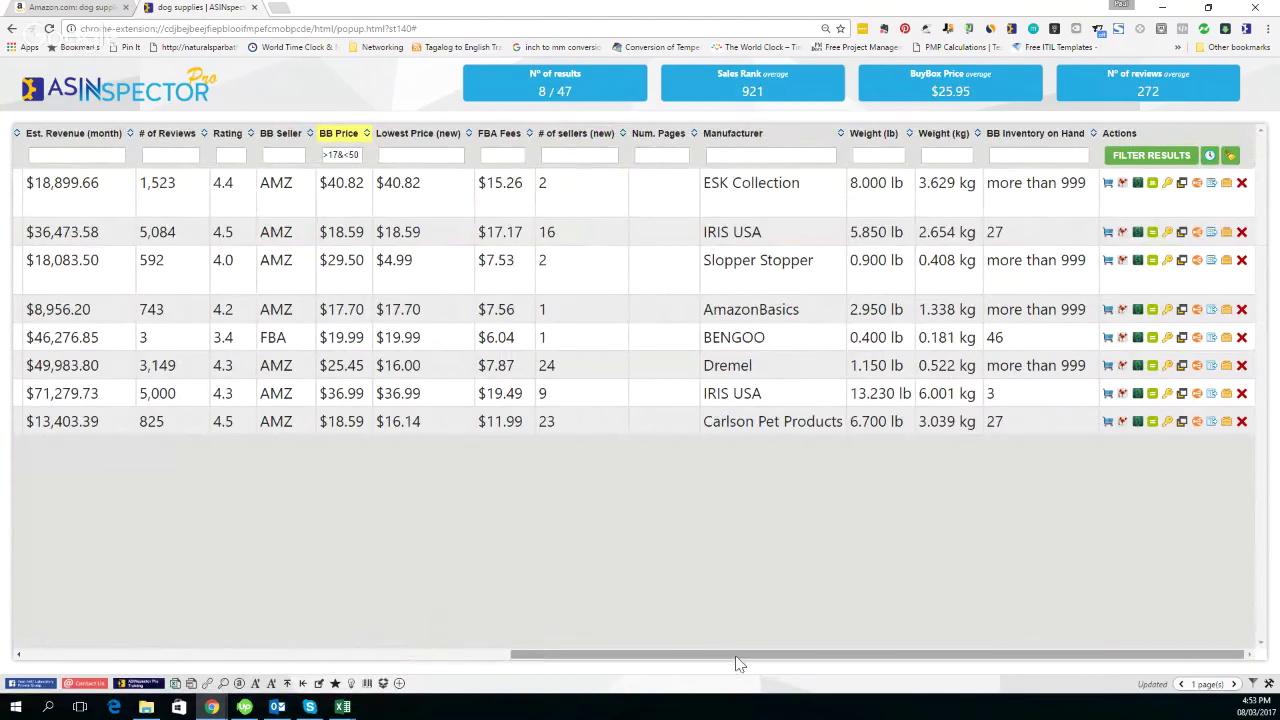
Examine the names, categories, ranks and estimated sales of the products that pass the BuyBox price filter
{"action": "left_click_drag", "start_coordinate": [735, 662], "coordinate": [169, 634]}
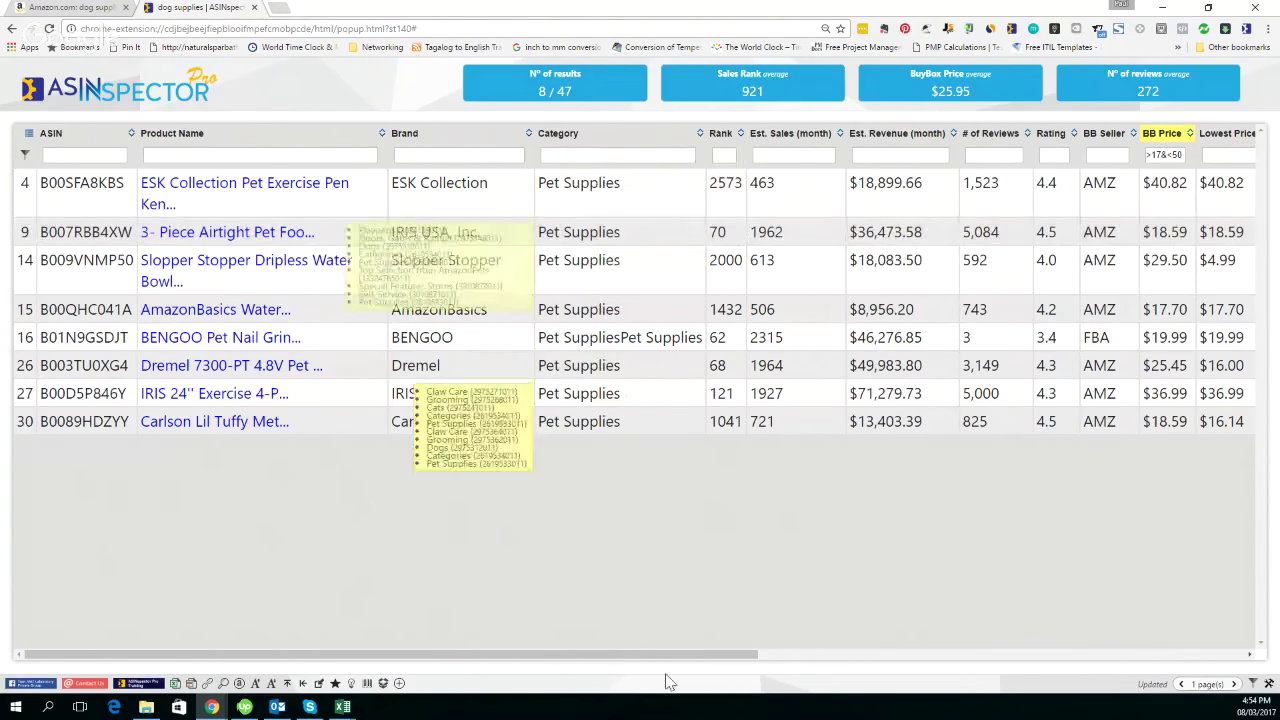
{"action": "left_click_drag", "start_coordinate": [680, 658], "coordinate": [827, 658]}
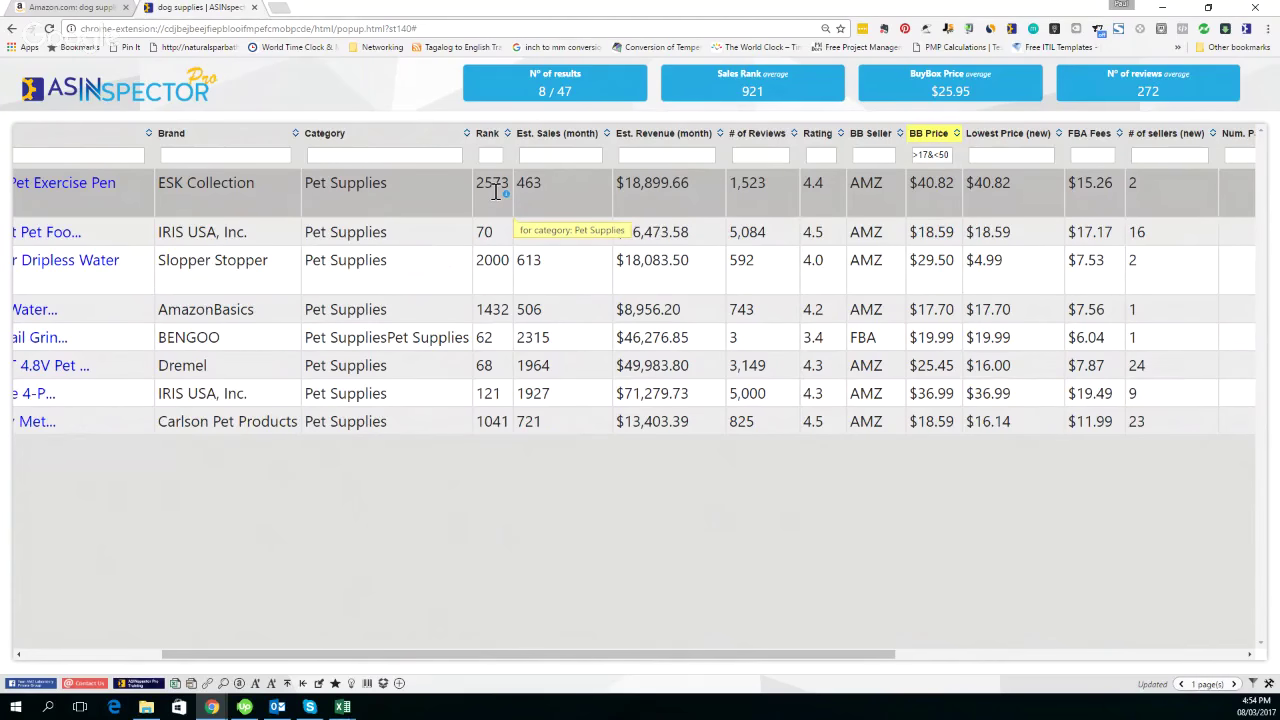
{"action": "mouse_move", "coordinate": [361, 191]}
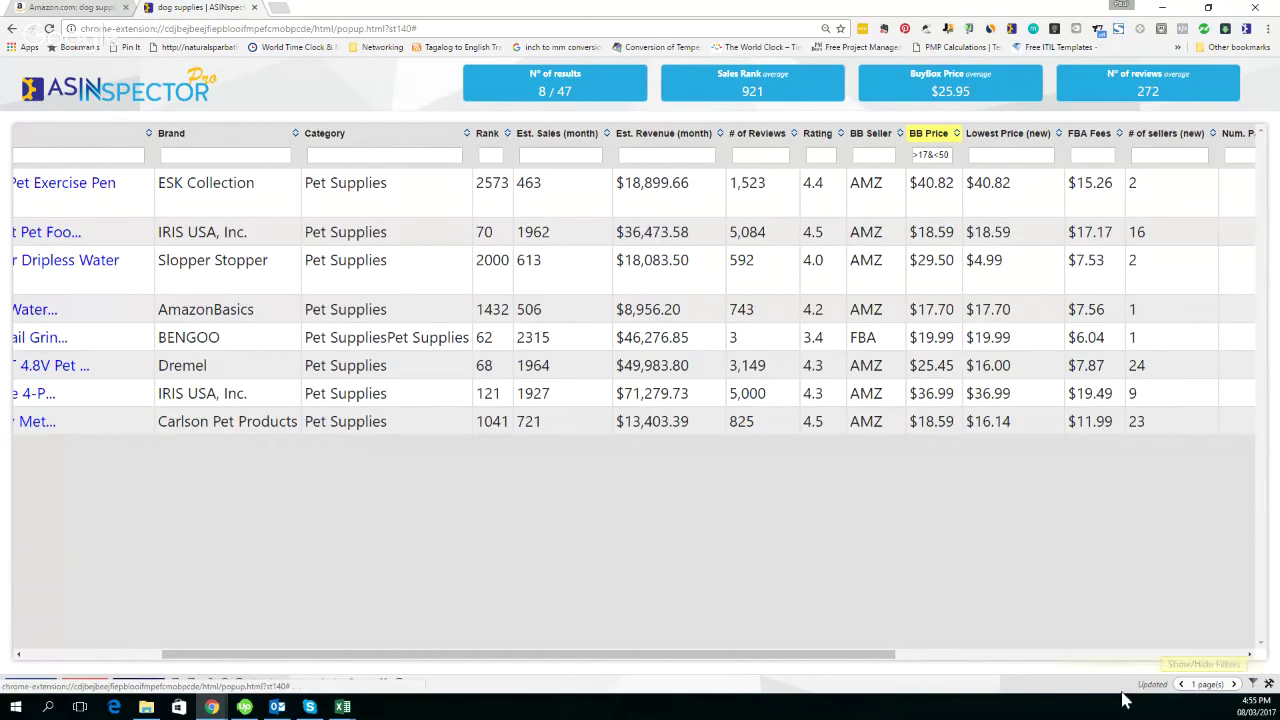
Turn on the Full SalesRank column in the display options and return to the results table
{"action": "left_click_drag", "start_coordinate": [858, 657], "coordinate": [1213, 660]}
{"action": "left_click", "coordinate": [1268, 686]}
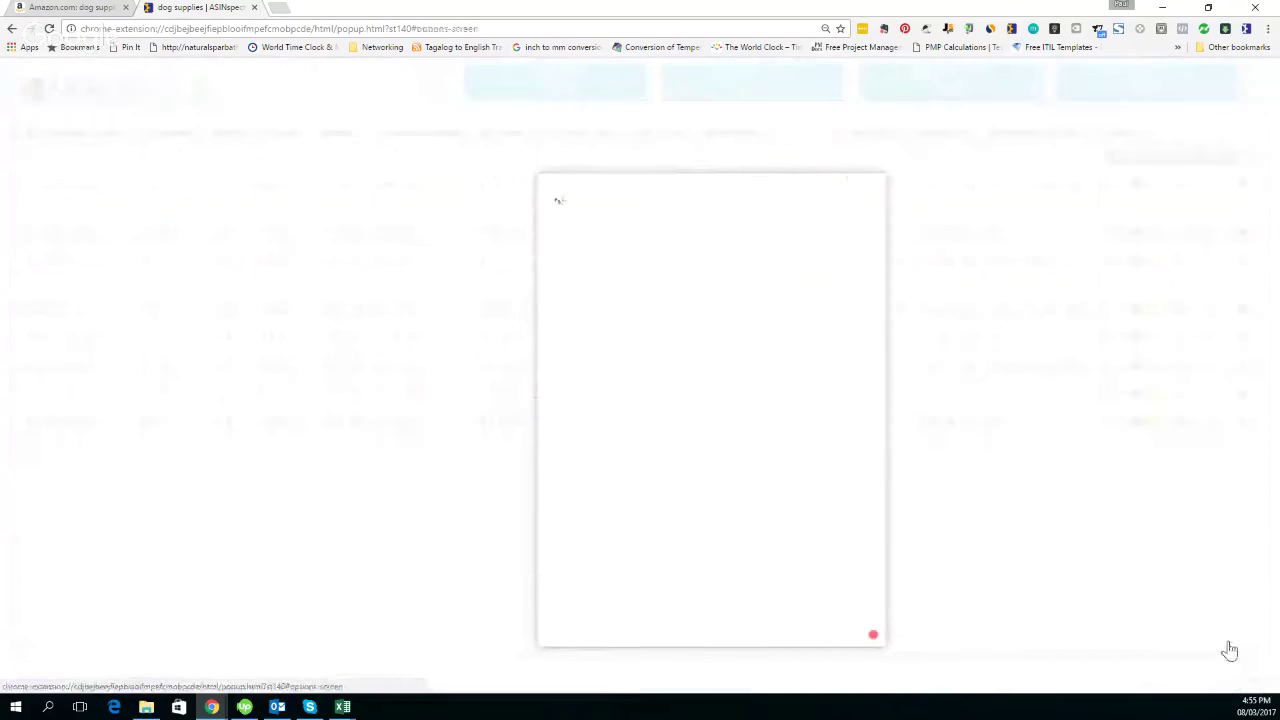
{"action": "left_click_drag", "start_coordinate": [871, 251], "coordinate": [903, 557]}
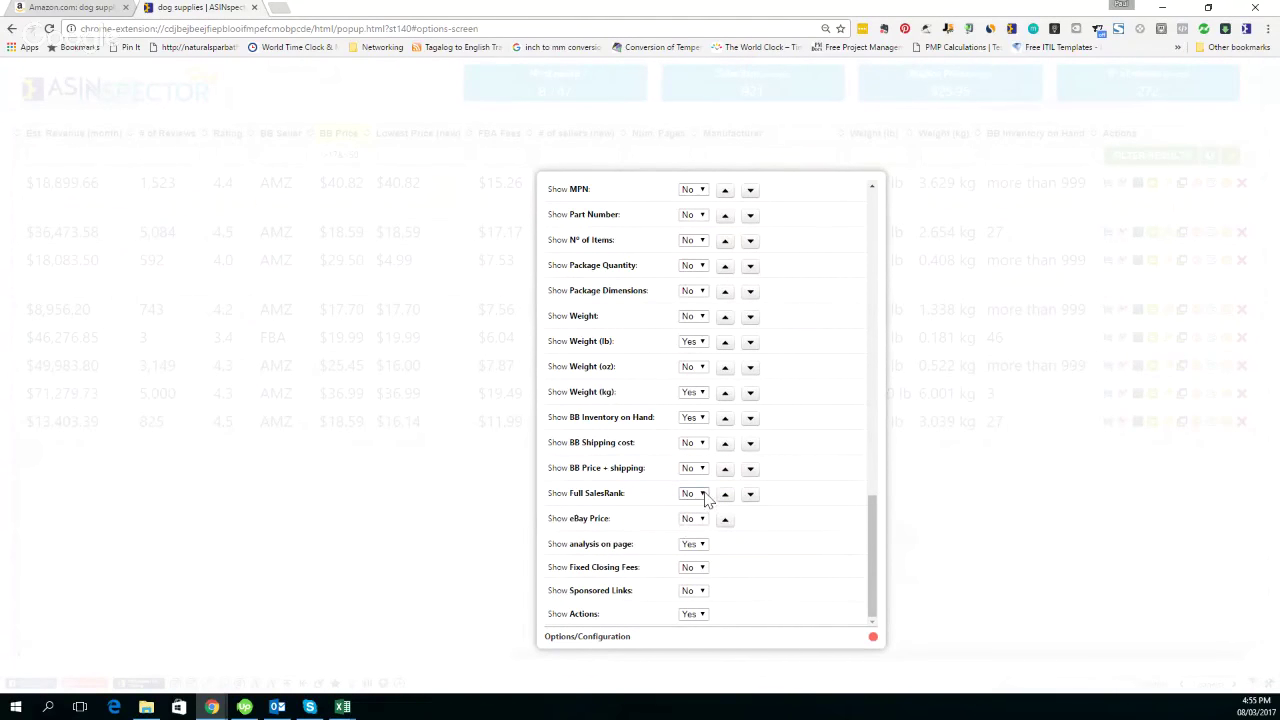
{"action": "left_click", "coordinate": [700, 494]}
{"action": "left_click", "coordinate": [691, 518]}
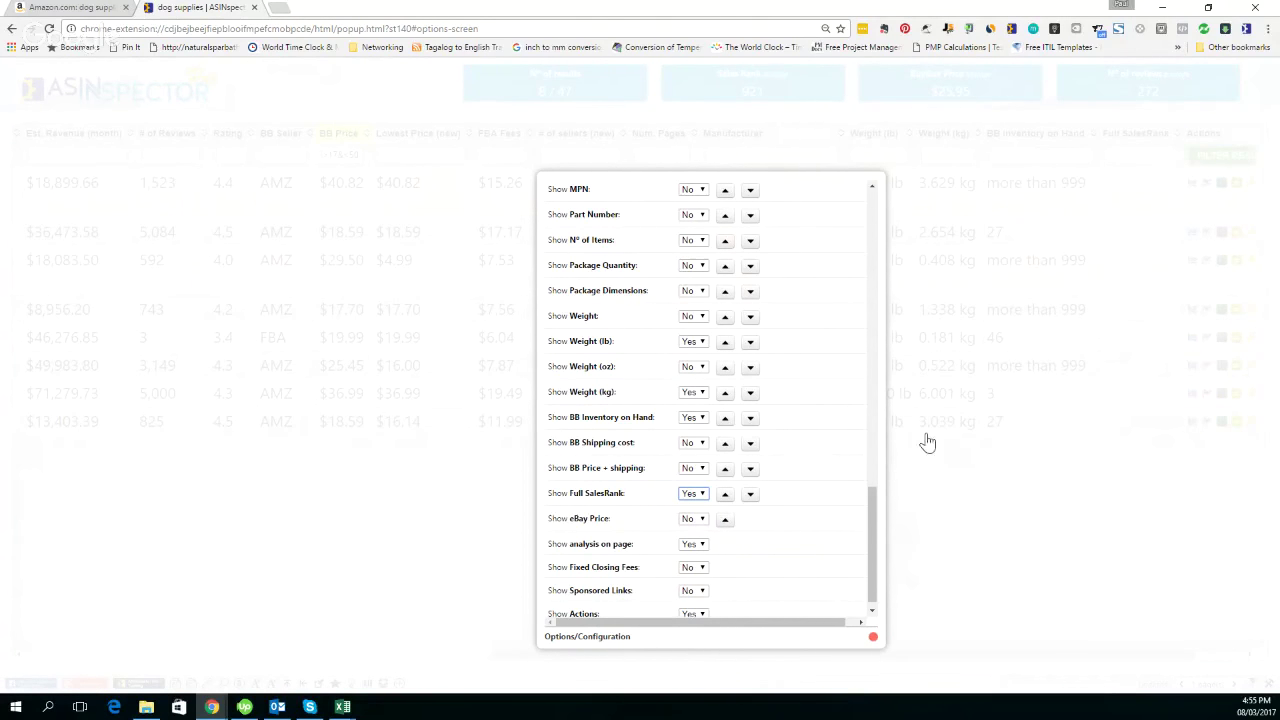
{"action": "left_click", "coordinate": [873, 637]}
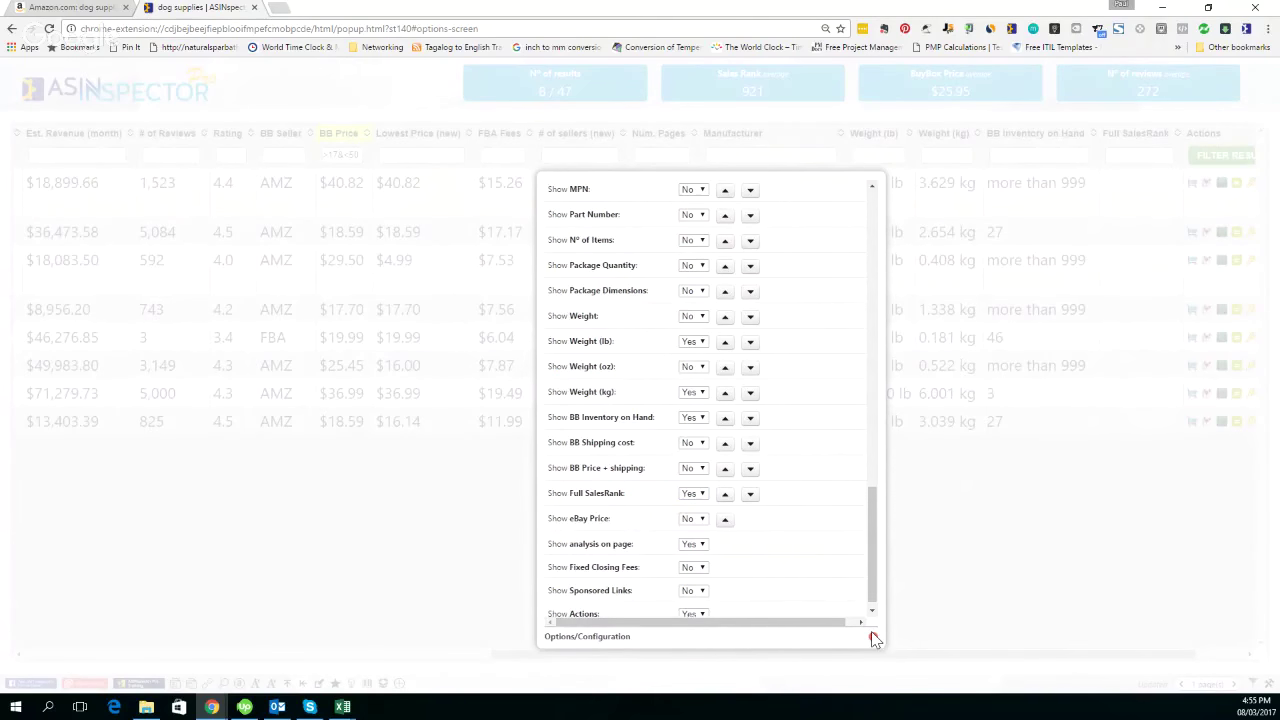
{"action": "scroll", "coordinate": [995, 663], "scroll_direction": "right", "scroll_amount": 2}
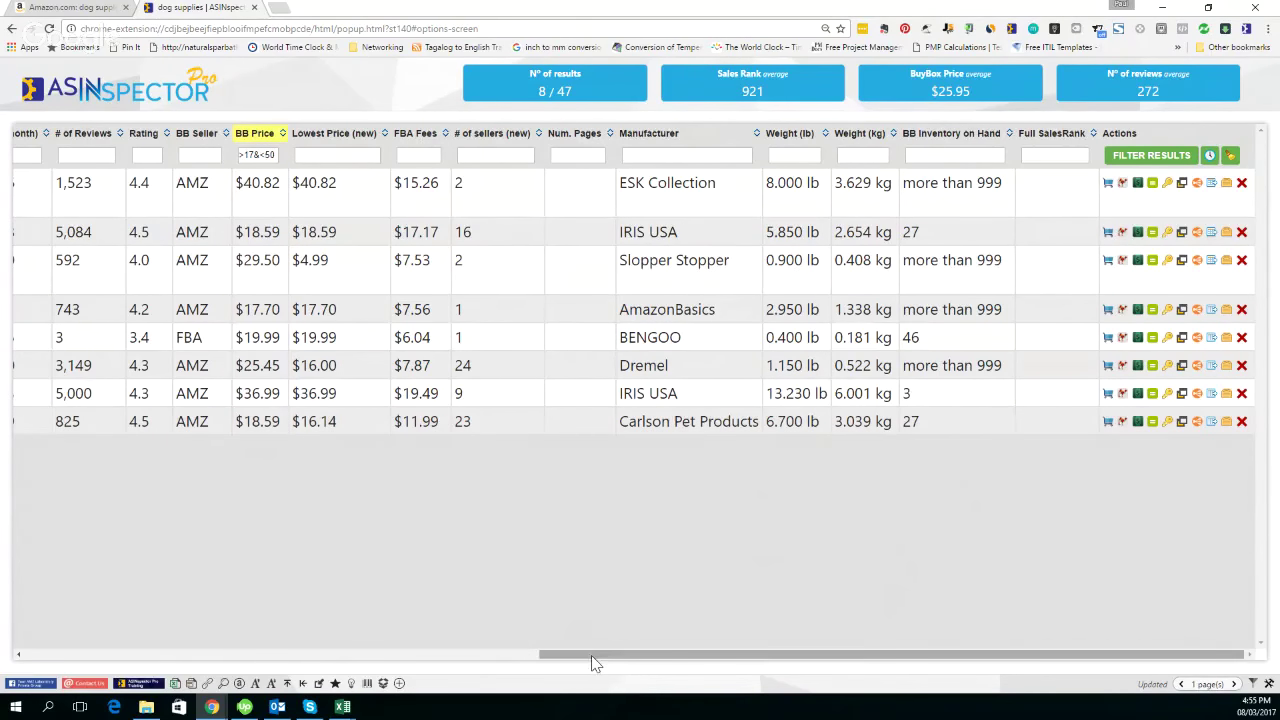
Clear the BuyBox price filter from the results table
{"action": "left_click_drag", "start_coordinate": [591, 655], "coordinate": [524, 670]}
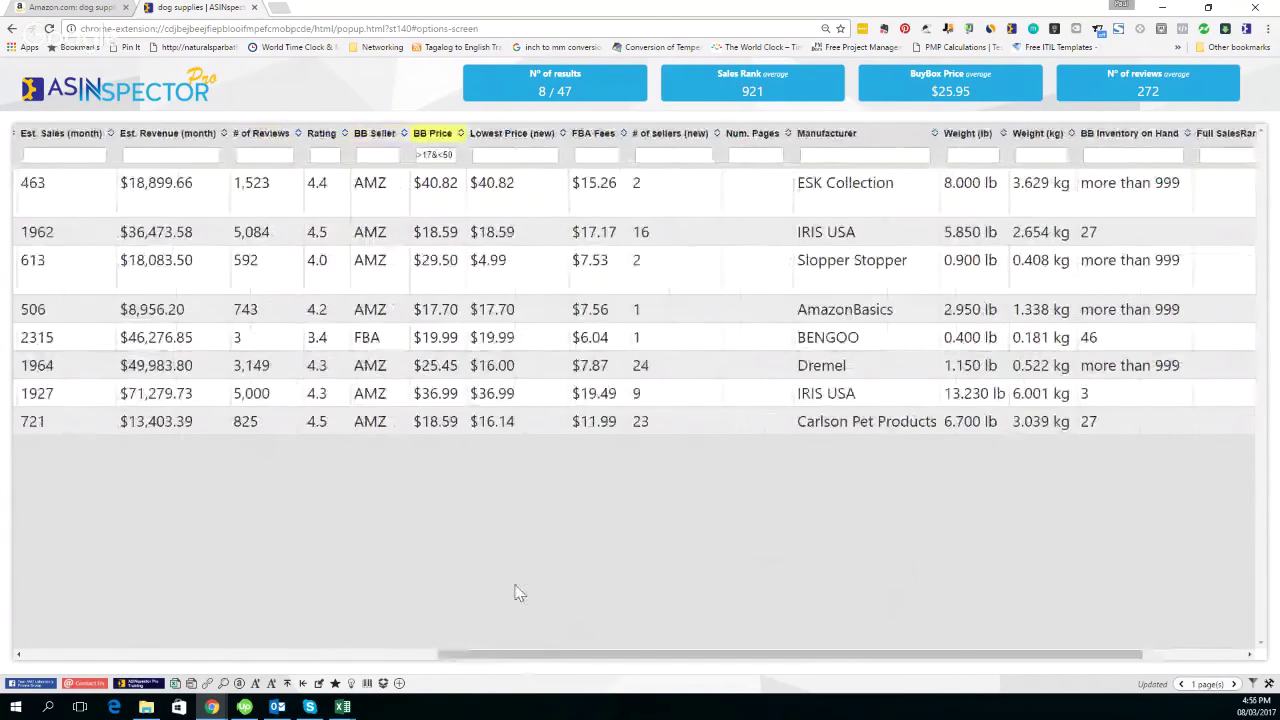
{"action": "left_click_drag", "start_coordinate": [519, 664], "coordinate": [457, 666]}
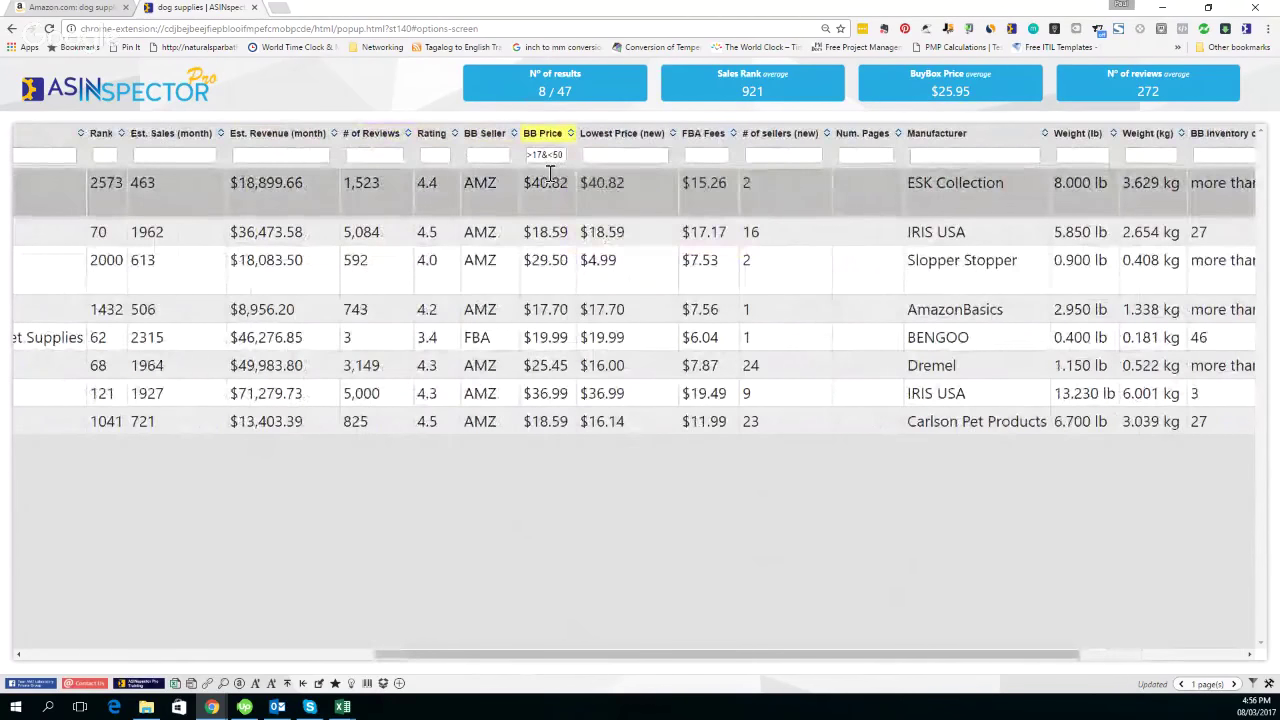
{"action": "mouse_move", "coordinate": [537, 162]}
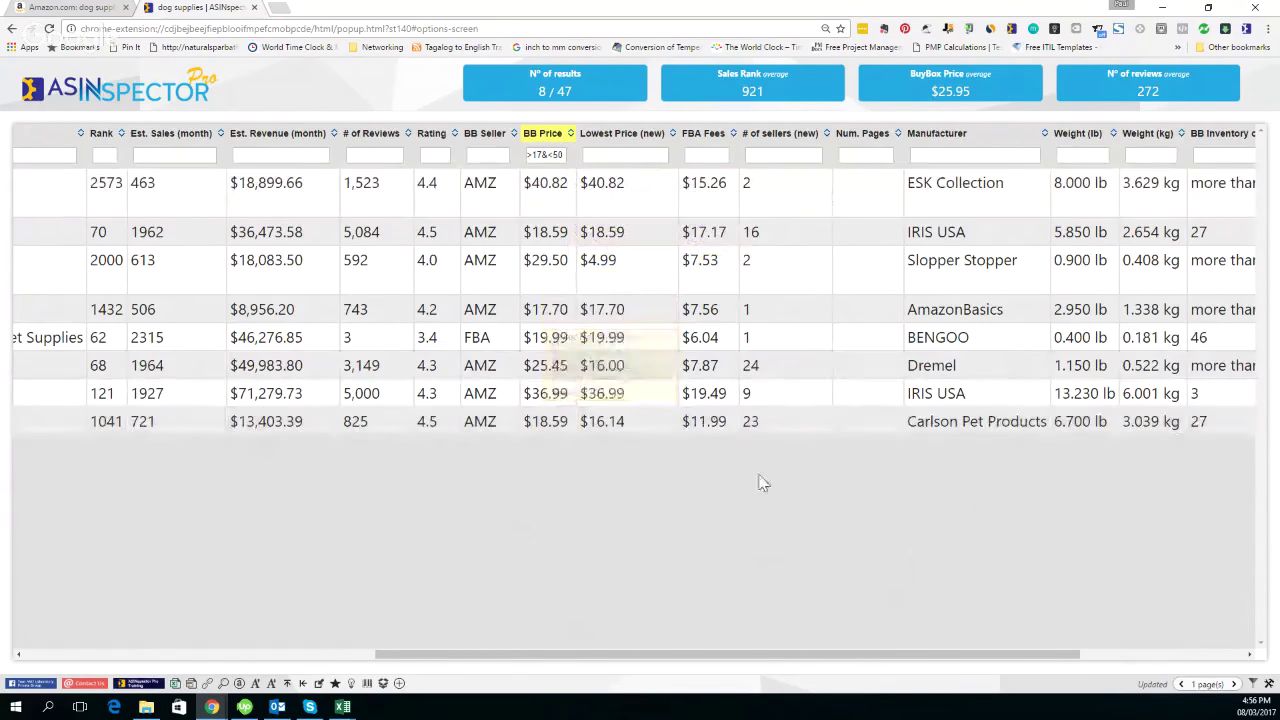
{"action": "left_click_drag", "start_coordinate": [563, 155], "coordinate": [527, 155]}
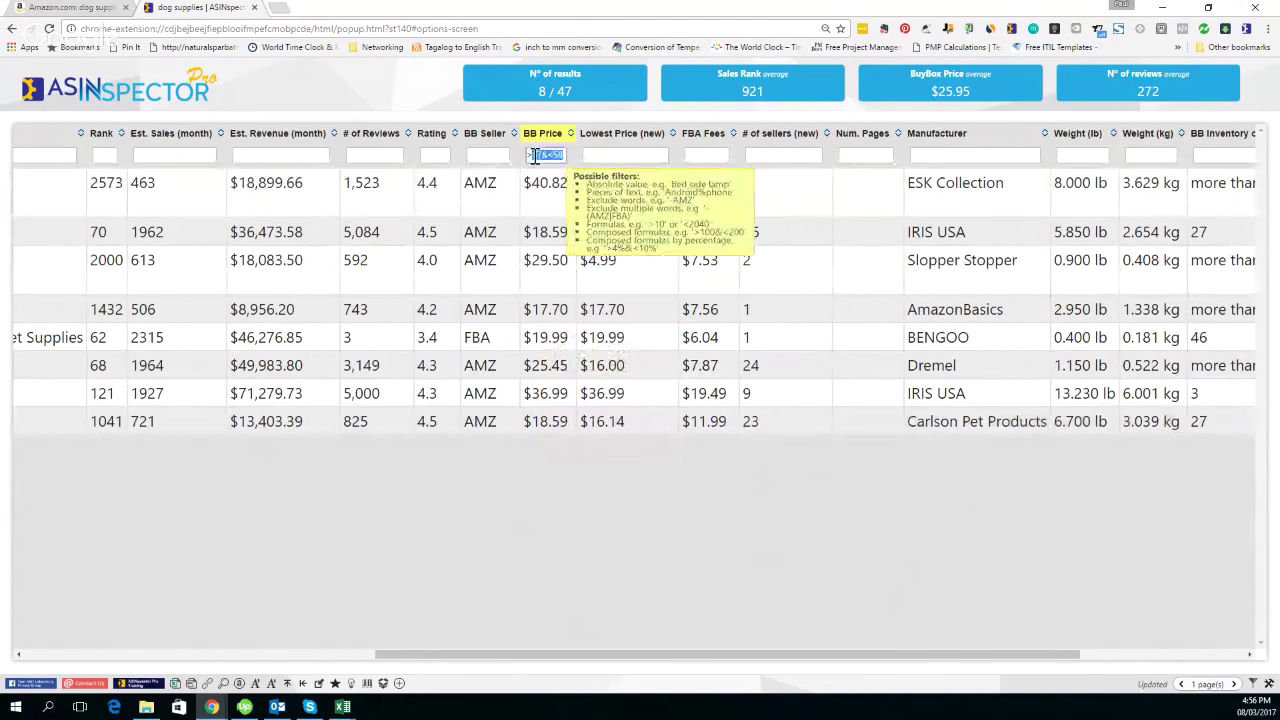
{"action": "key", "text": "BackSpace"}
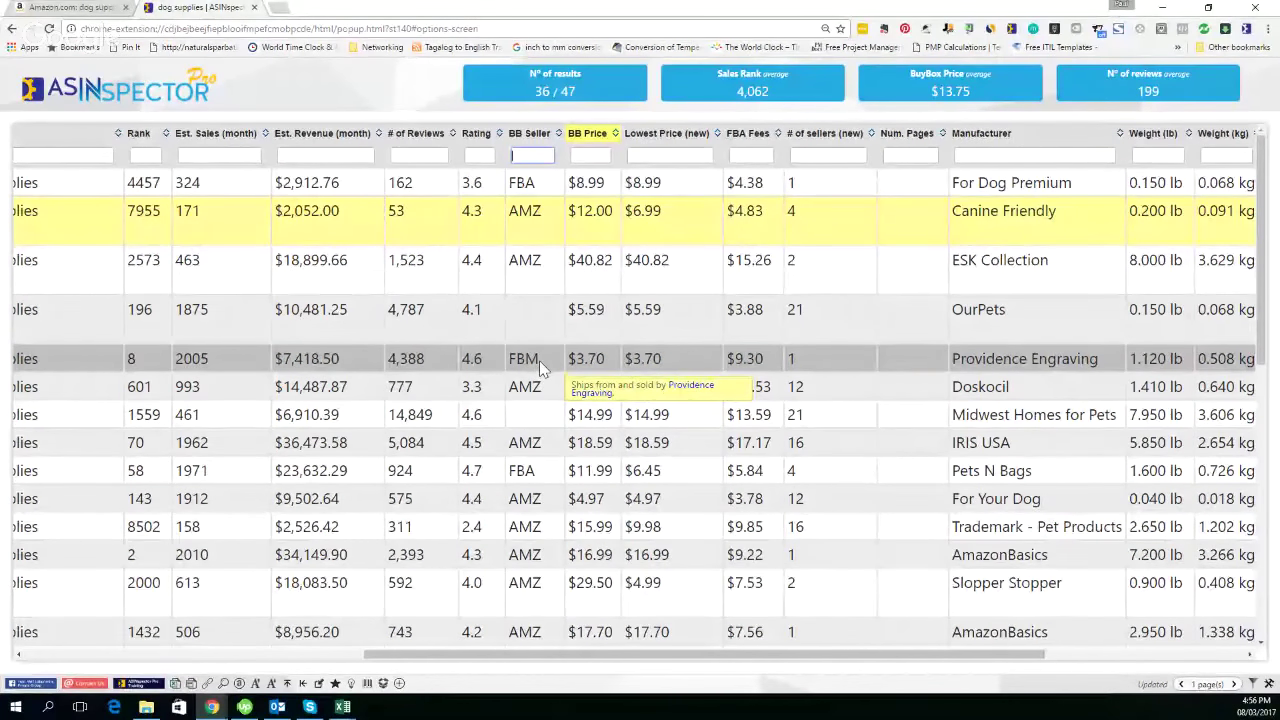
Filter the BuyBox seller column with -amz to exclude products sold by Amazon, and look through the remaining rows
{"action": "left_click", "coordinate": [526, 158]}
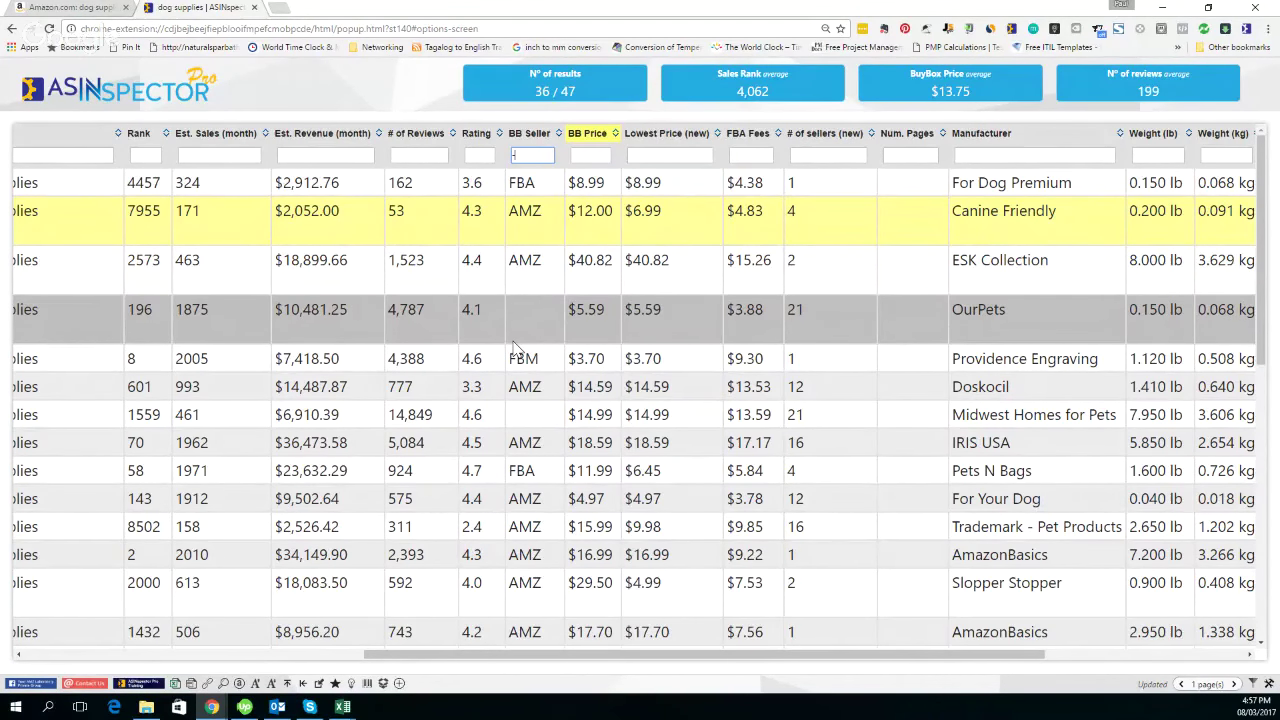
{"action": "type", "text": "mz"}
{"action": "key", "text": "Return"}
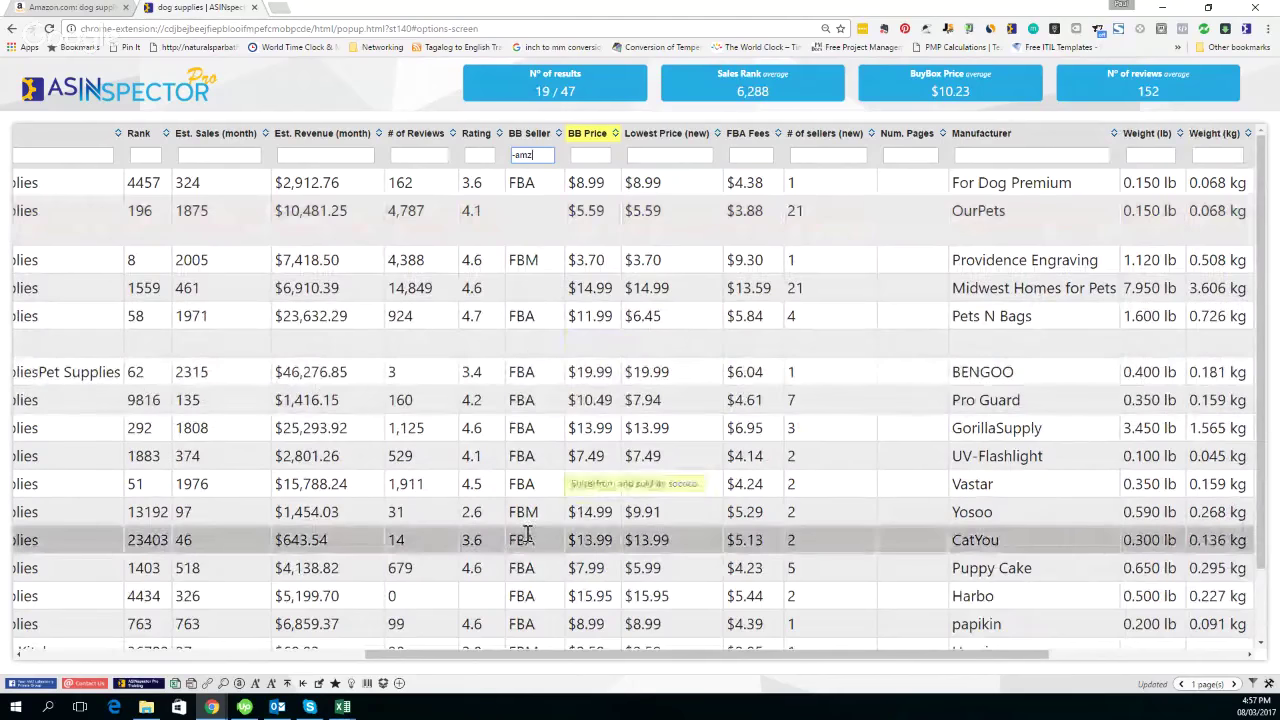
{"action": "scroll", "coordinate": [533, 565], "scroll_direction": "down", "scroll_amount": 2}
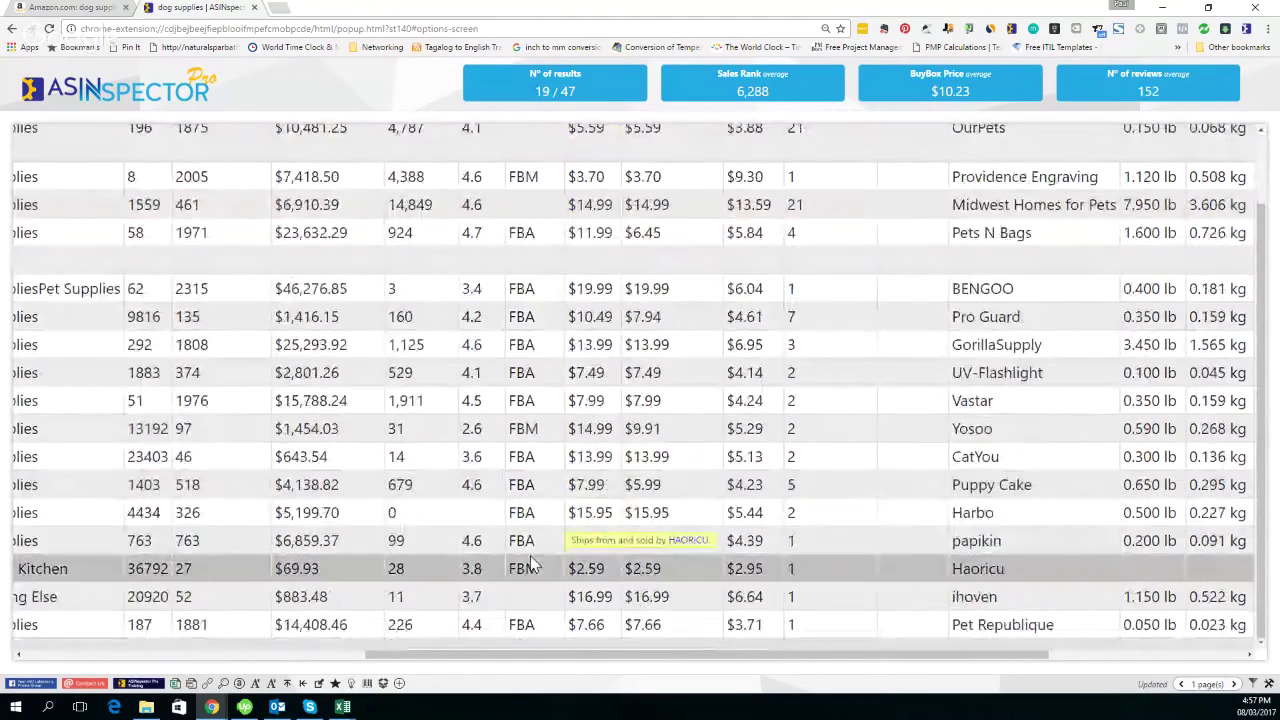
{"action": "scroll", "coordinate": [533, 565], "scroll_direction": "up", "scroll_amount": 1}
{"action": "scroll", "coordinate": [533, 565], "scroll_direction": "up", "scroll_amount": 1}
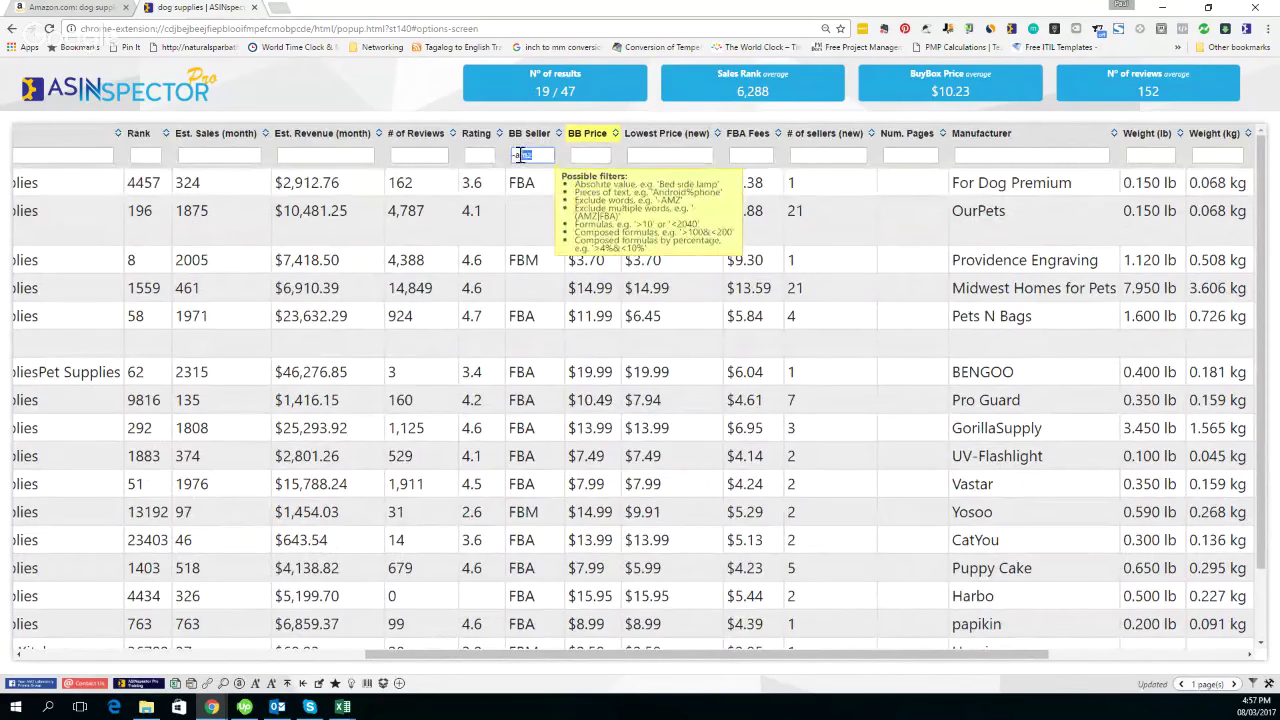
Clear the BuyBox seller filter and return to the table's first columns
{"action": "left_click_drag", "start_coordinate": [538, 157], "coordinate": [514, 163]}
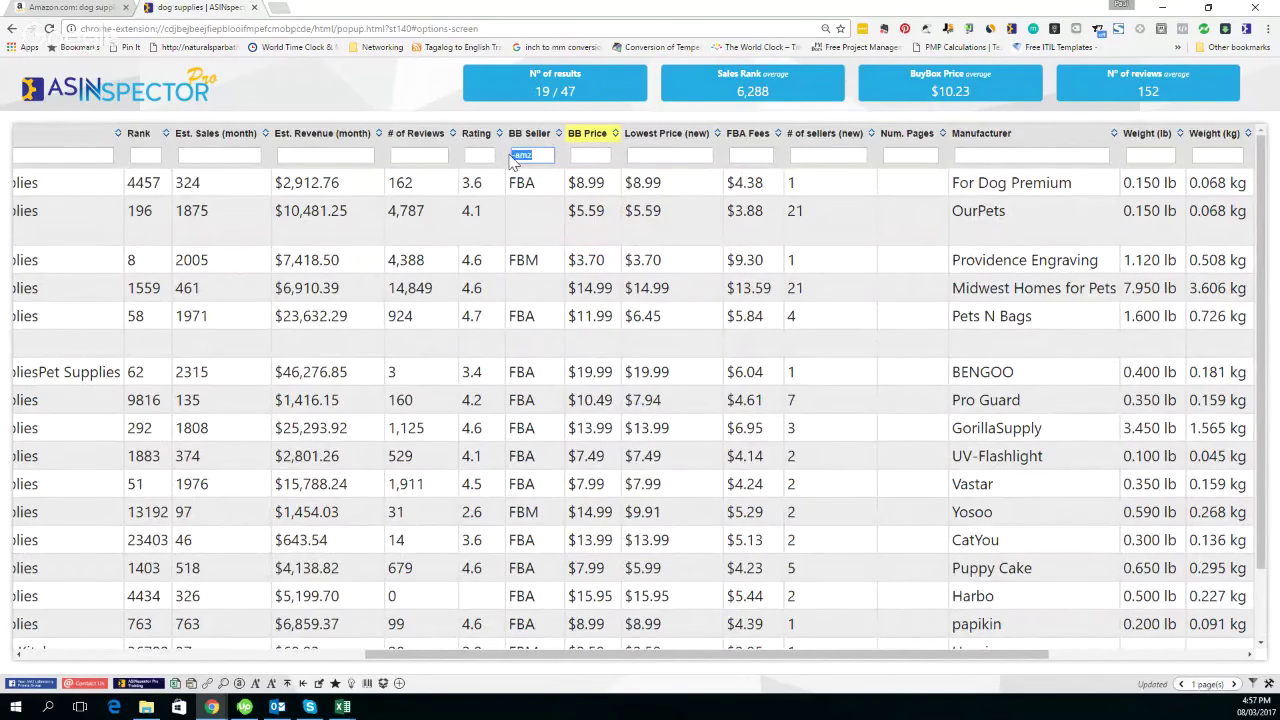
{"action": "key", "text": "BackSpace"}
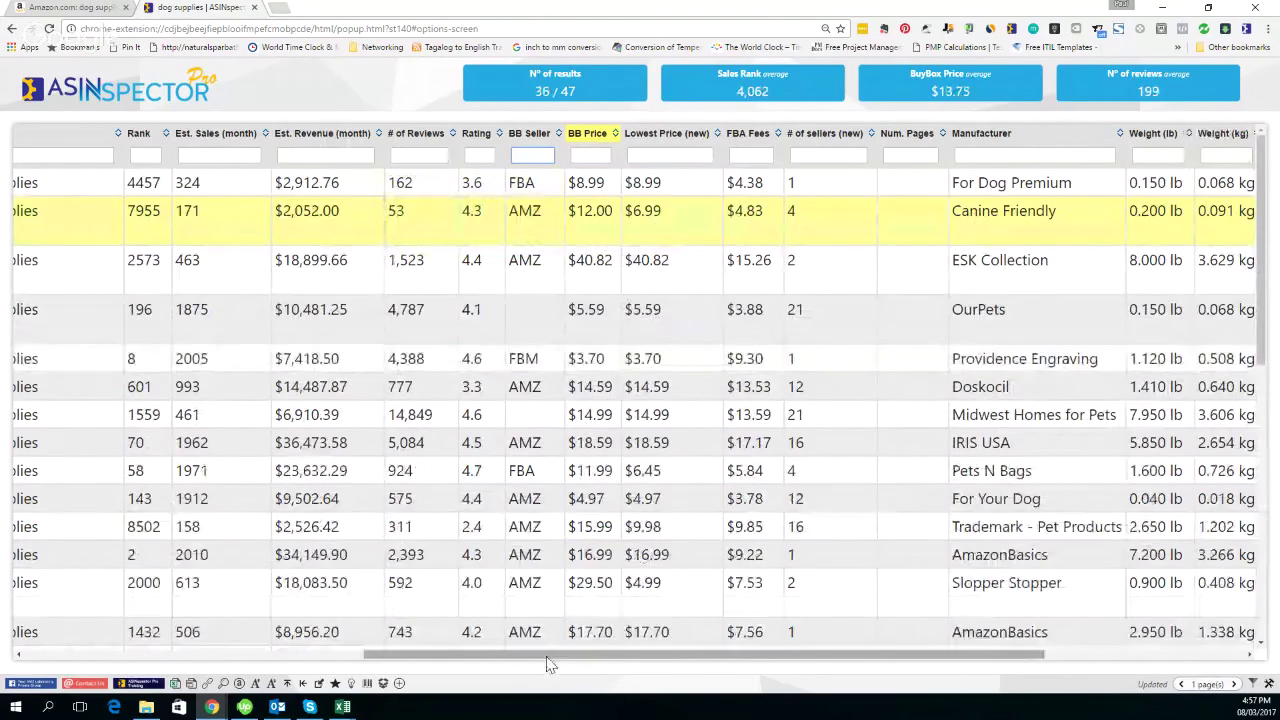
{"action": "left_click_drag", "start_coordinate": [545, 660], "coordinate": [146, 656]}
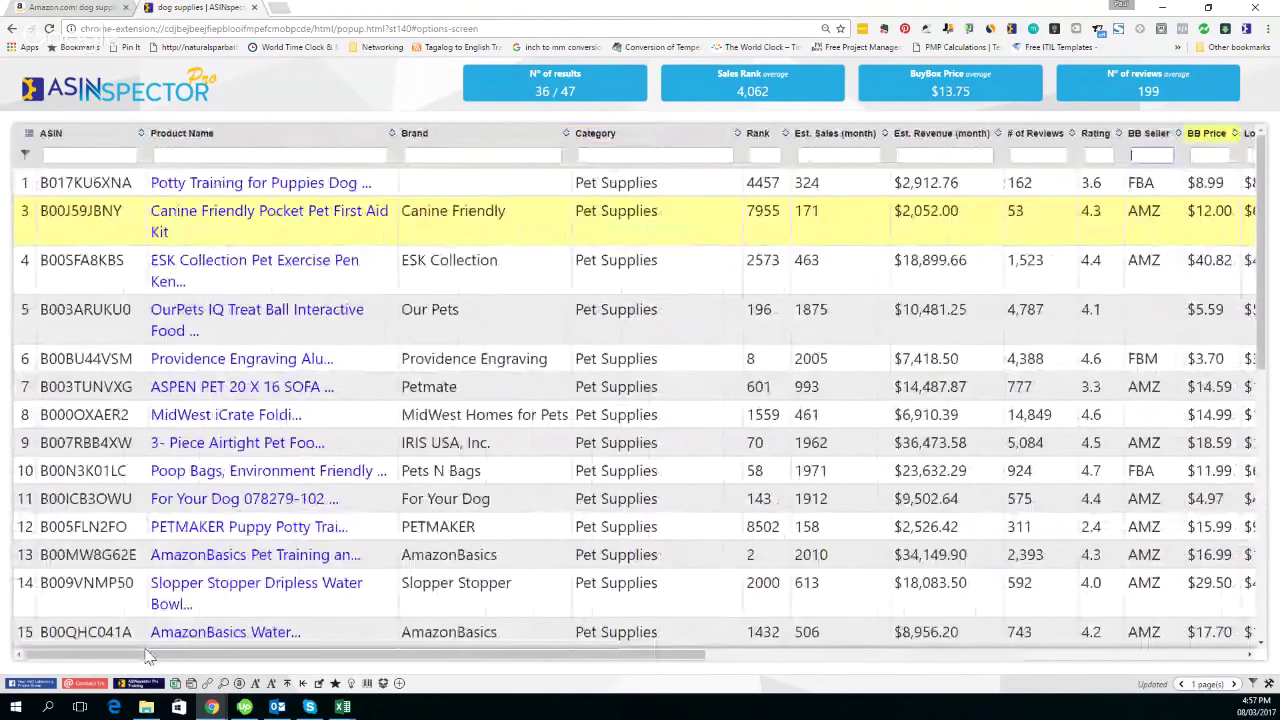
Look over the dog supplies search page on Amazon and the matching product rows in the ASINspector table
{"action": "left_click", "coordinate": [65, 8]}
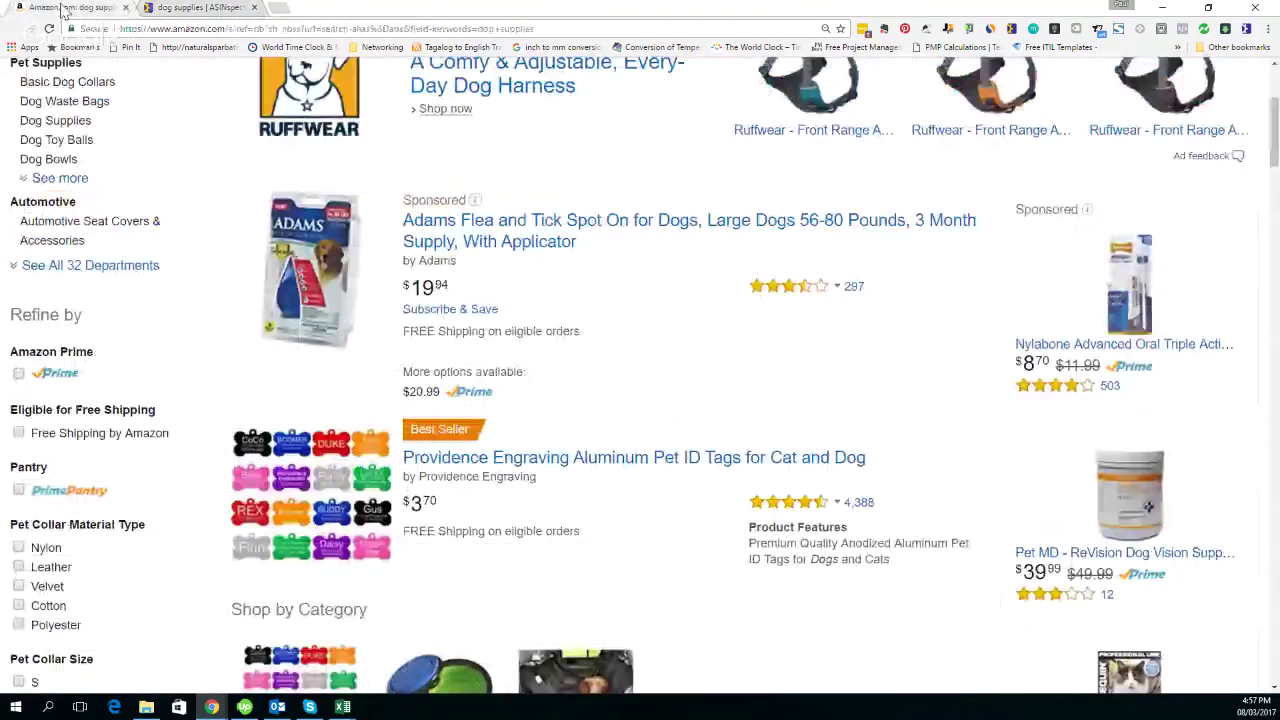
{"action": "scroll", "coordinate": [359, 152], "scroll_direction": "up", "scroll_amount": 3}
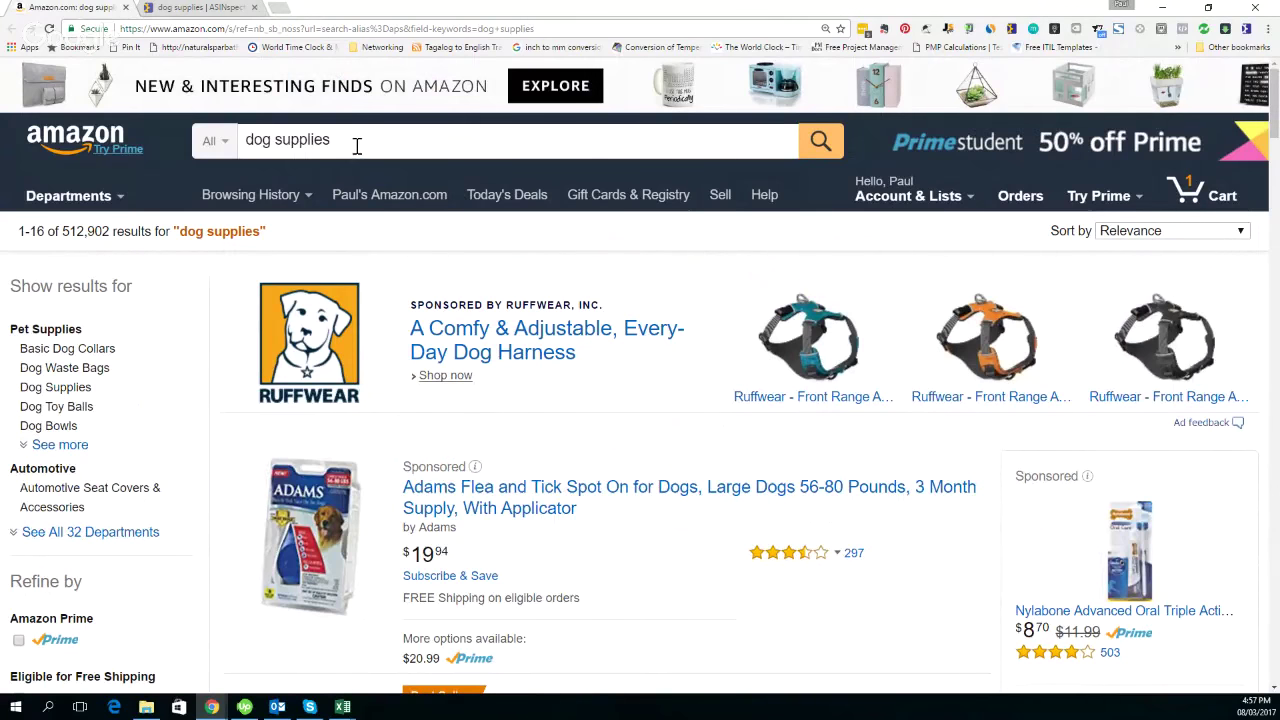
{"action": "left_click", "coordinate": [200, 8]}
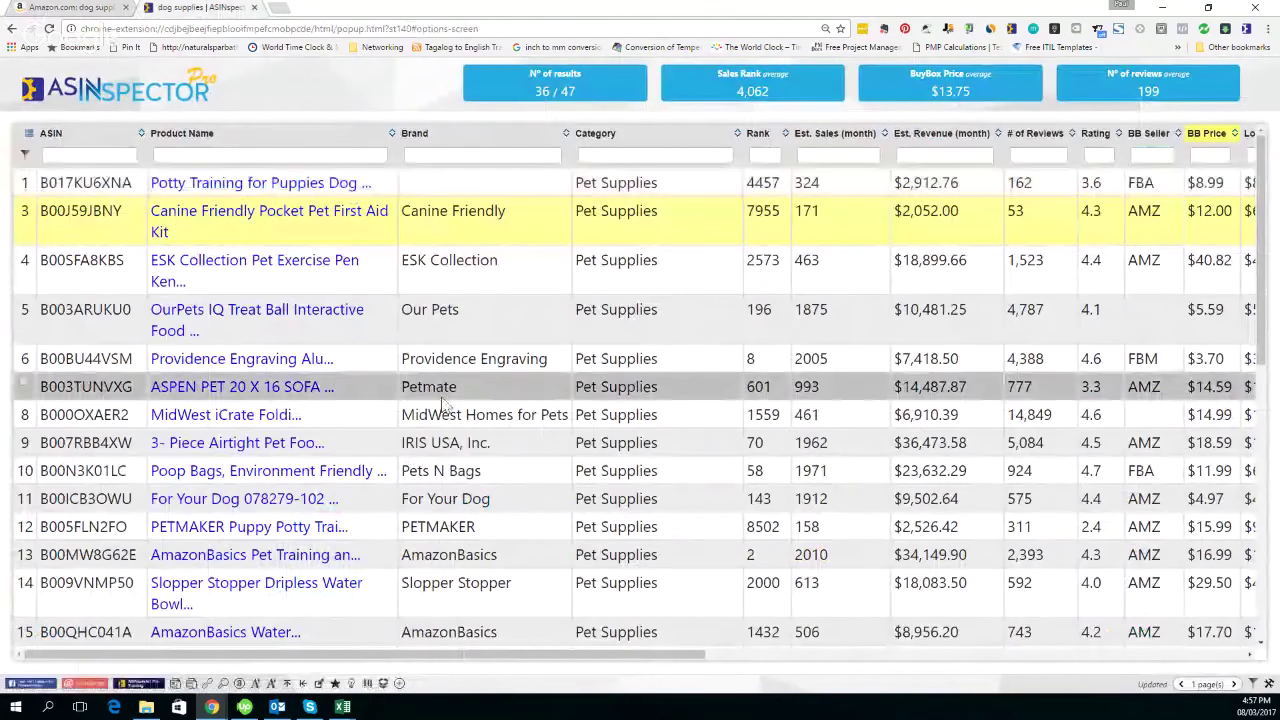
{"action": "scroll", "coordinate": [440, 405], "scroll_direction": "down", "scroll_amount": 3}
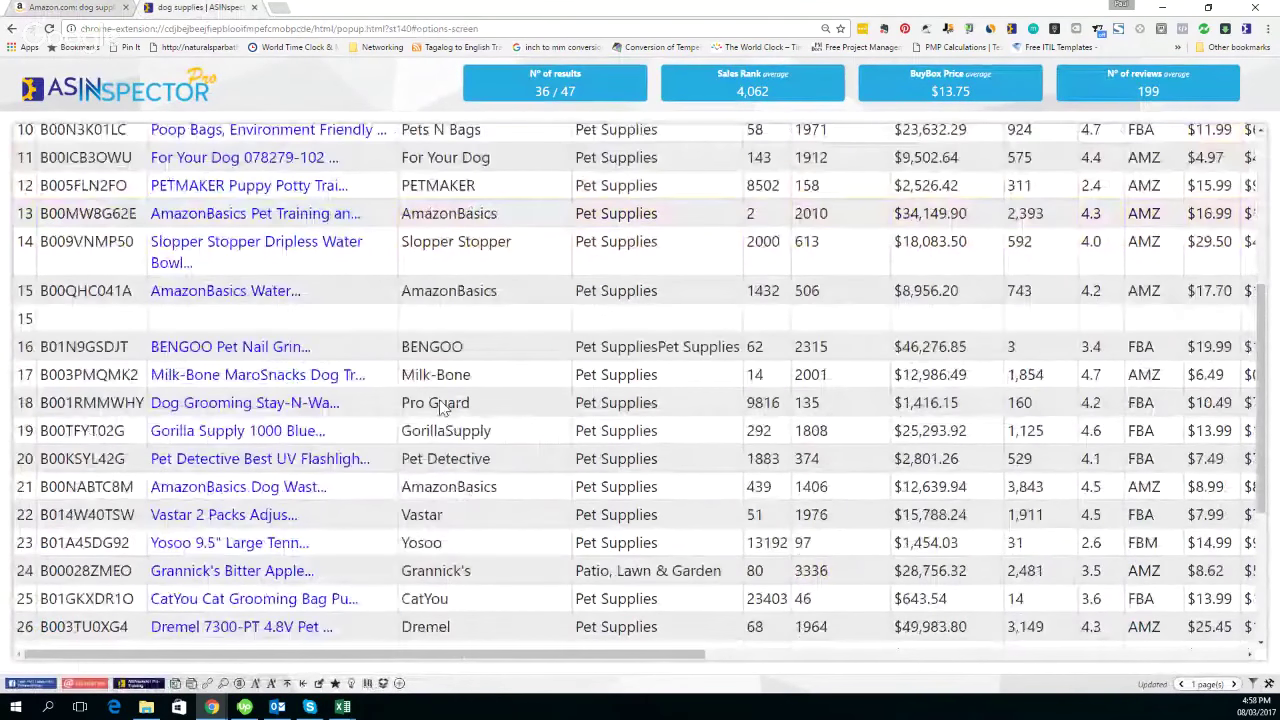
{"action": "scroll", "coordinate": [441, 405], "scroll_direction": "down", "scroll_amount": 1}
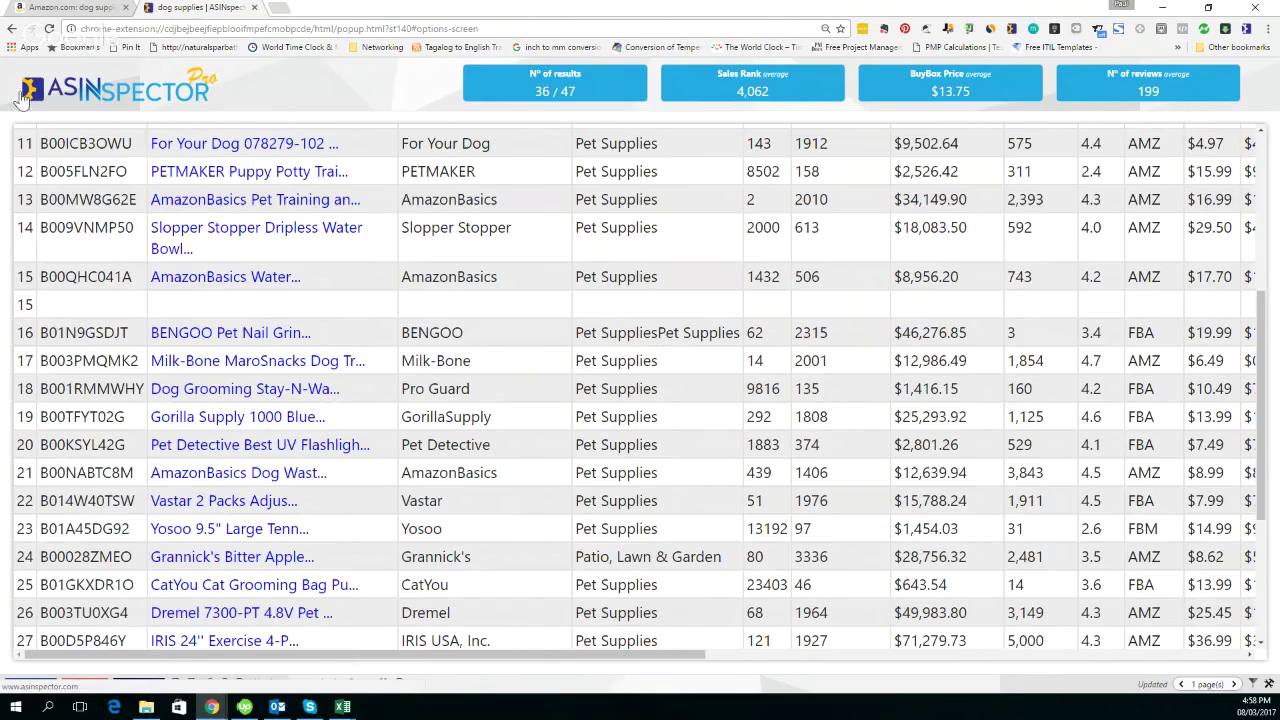
Check the search term on Amazon and view its related keywords and Google Trends chart in ASINspector
{"action": "left_click", "coordinate": [88, 8]}
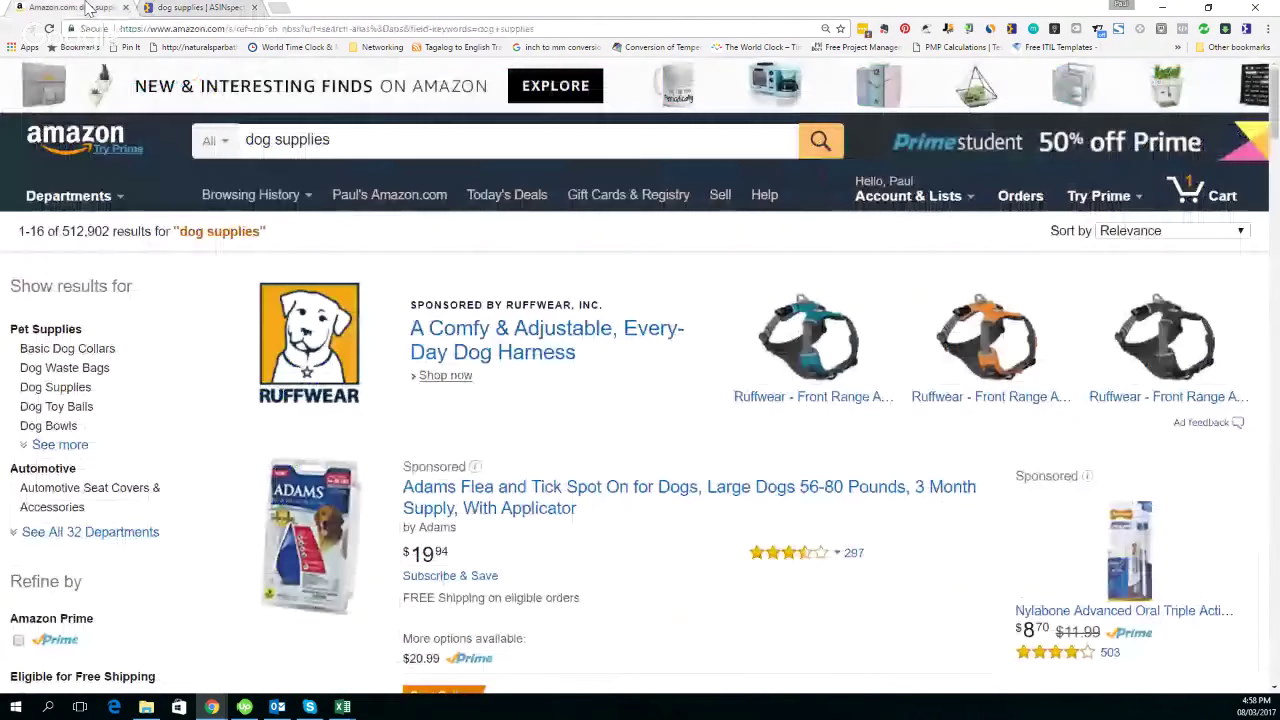
{"action": "left_click", "coordinate": [197, 8]}
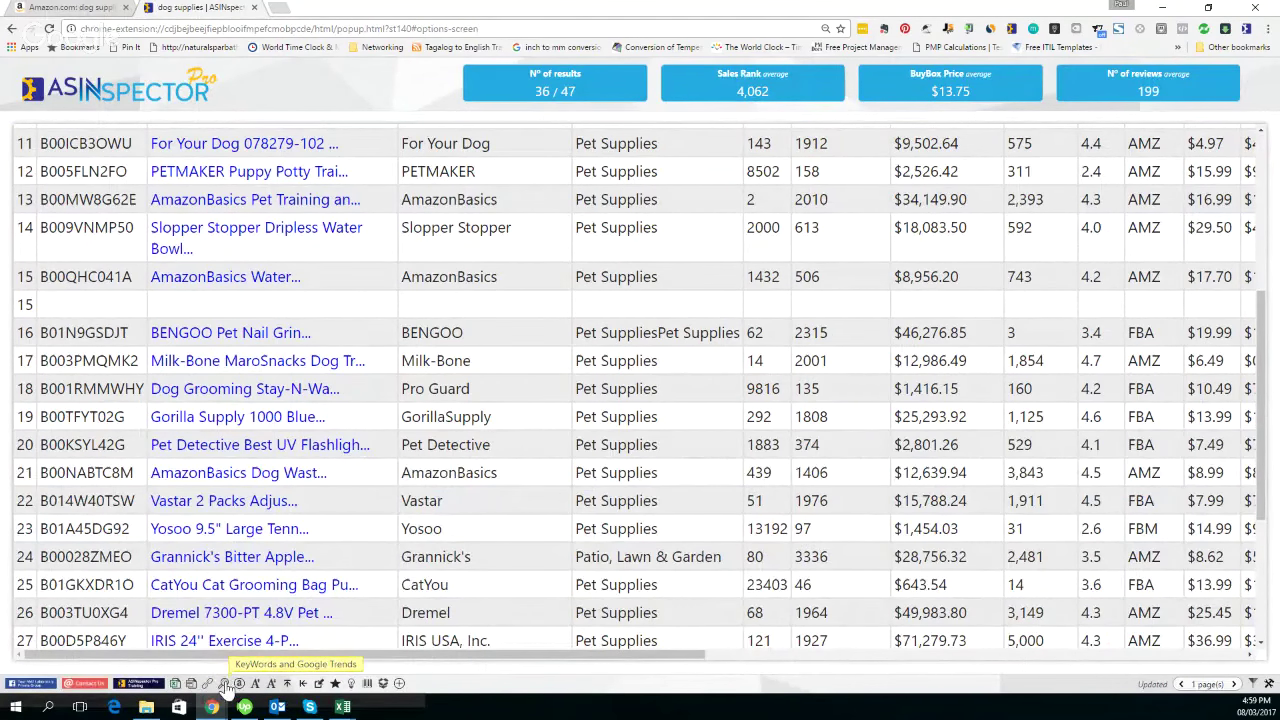
{"action": "left_click", "coordinate": [86, 8]}
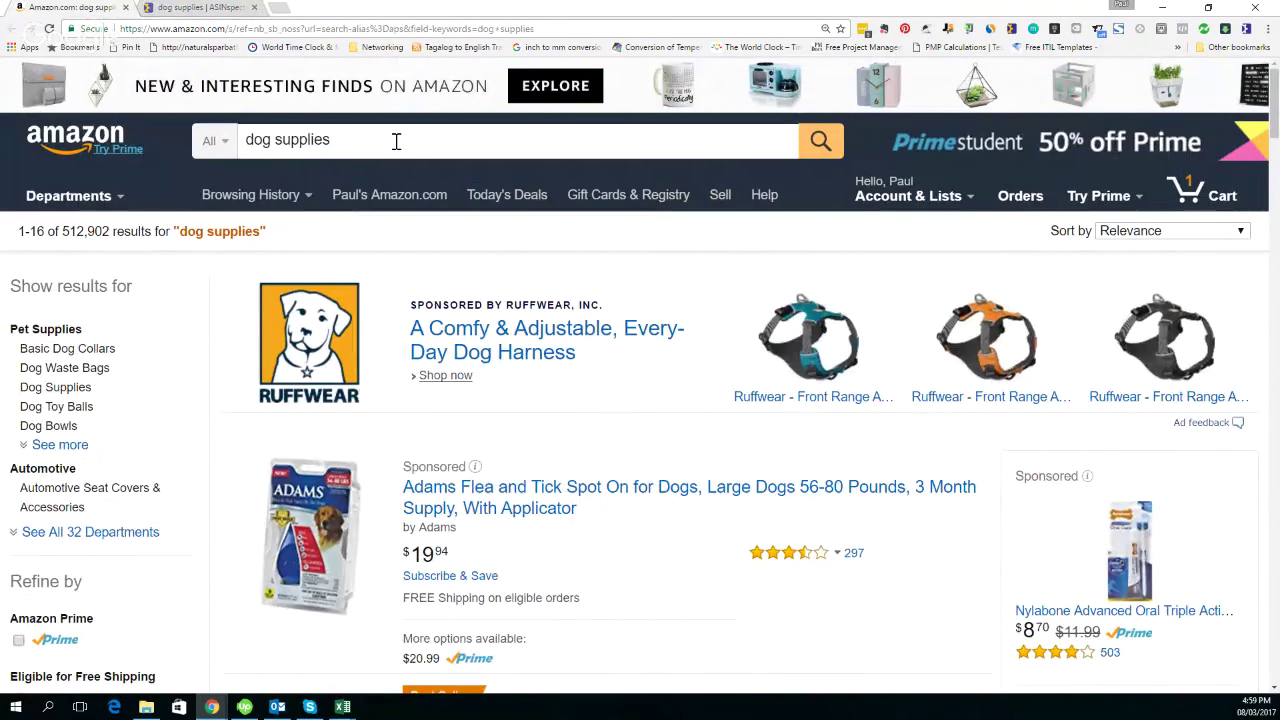
{"action": "left_click", "coordinate": [192, 8]}
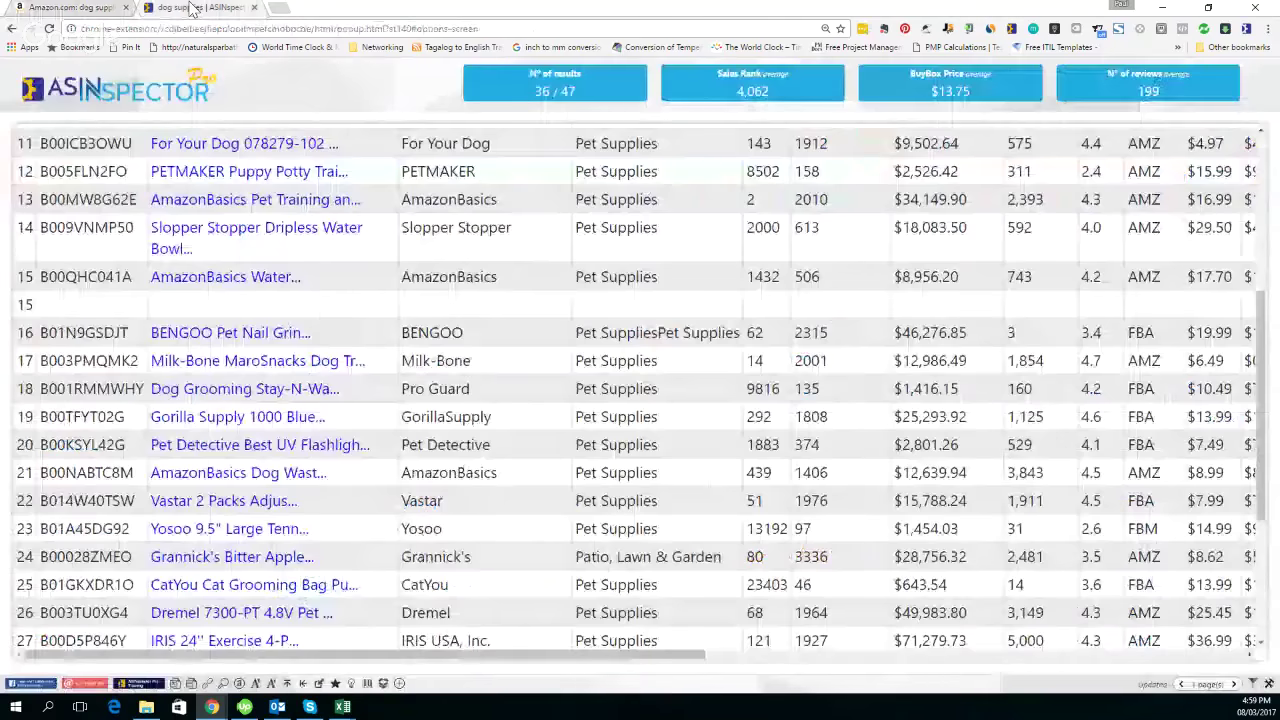
{"action": "left_click", "coordinate": [228, 687]}
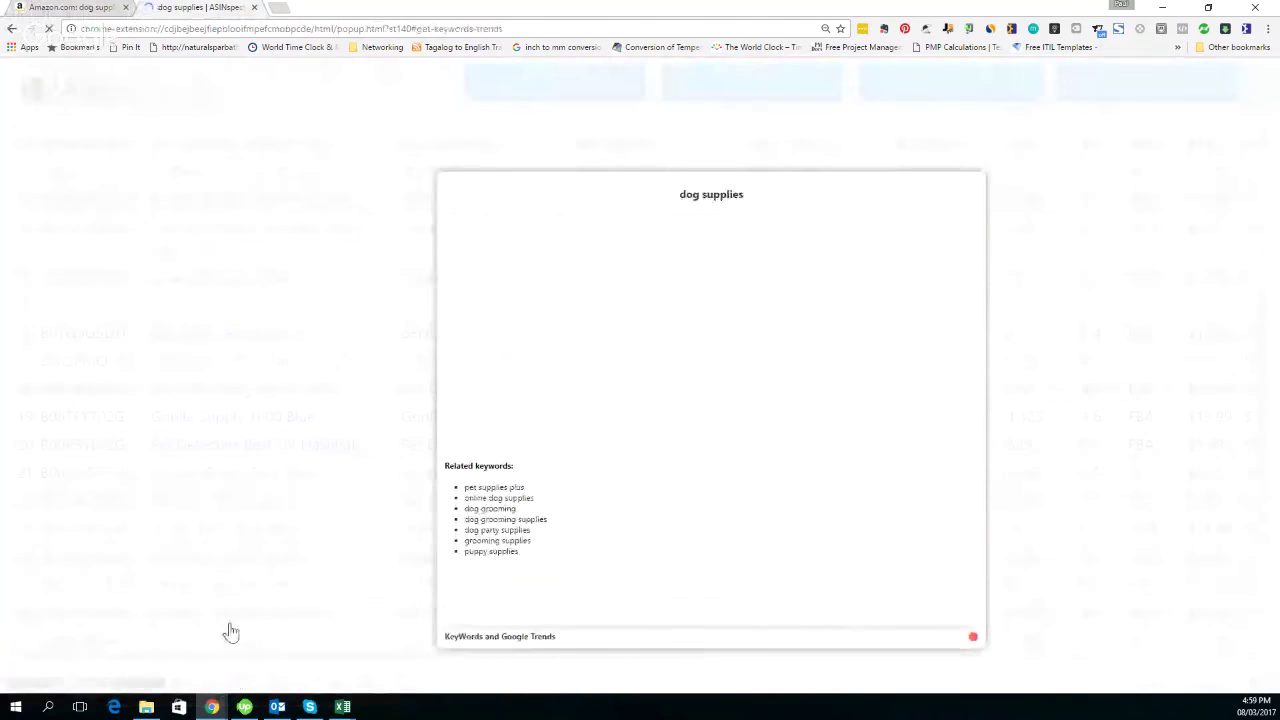
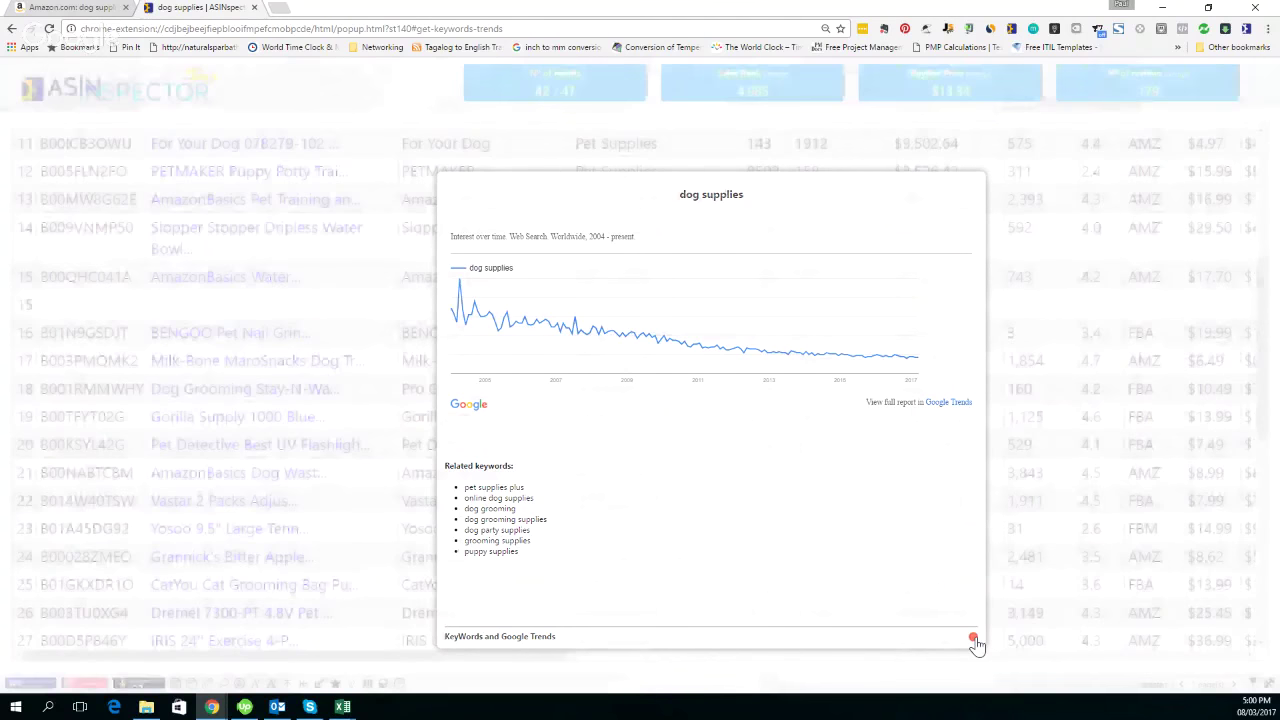
{"action": "left_click", "coordinate": [974, 638]}
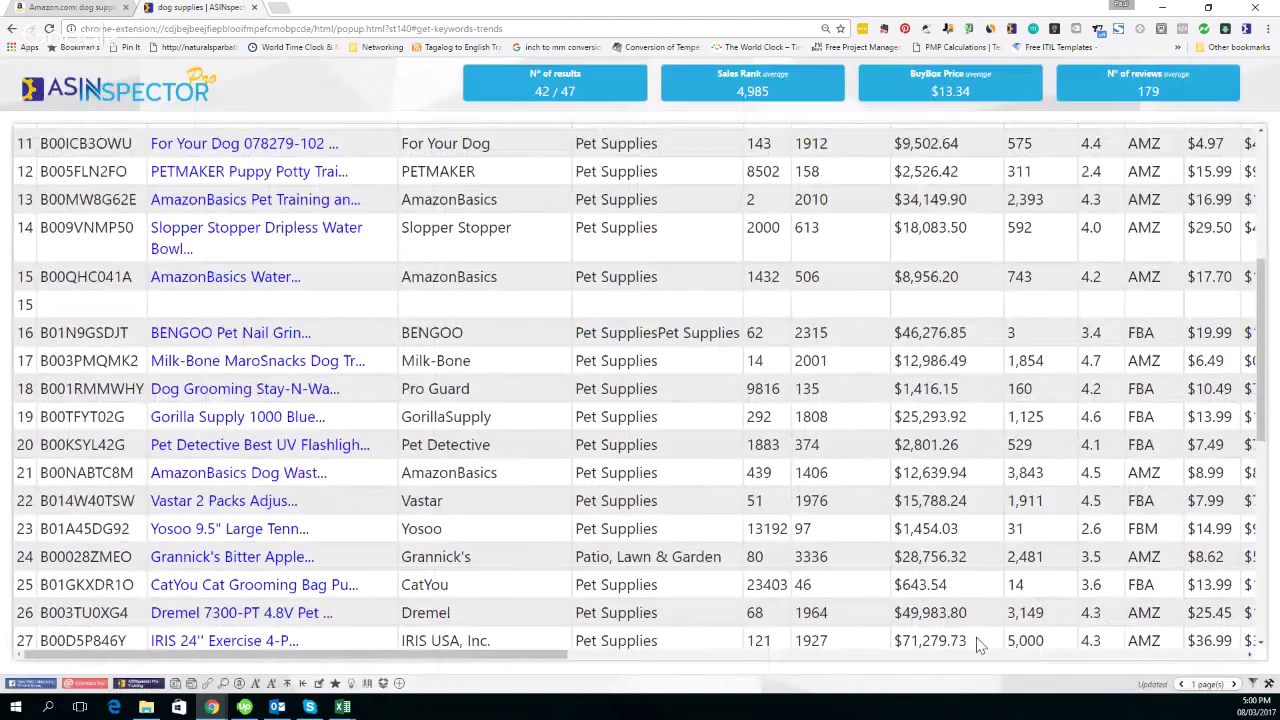
Make a new Amazon search for "dog chew" from within ASINspector
{"action": "left_click", "coordinate": [238, 684]}
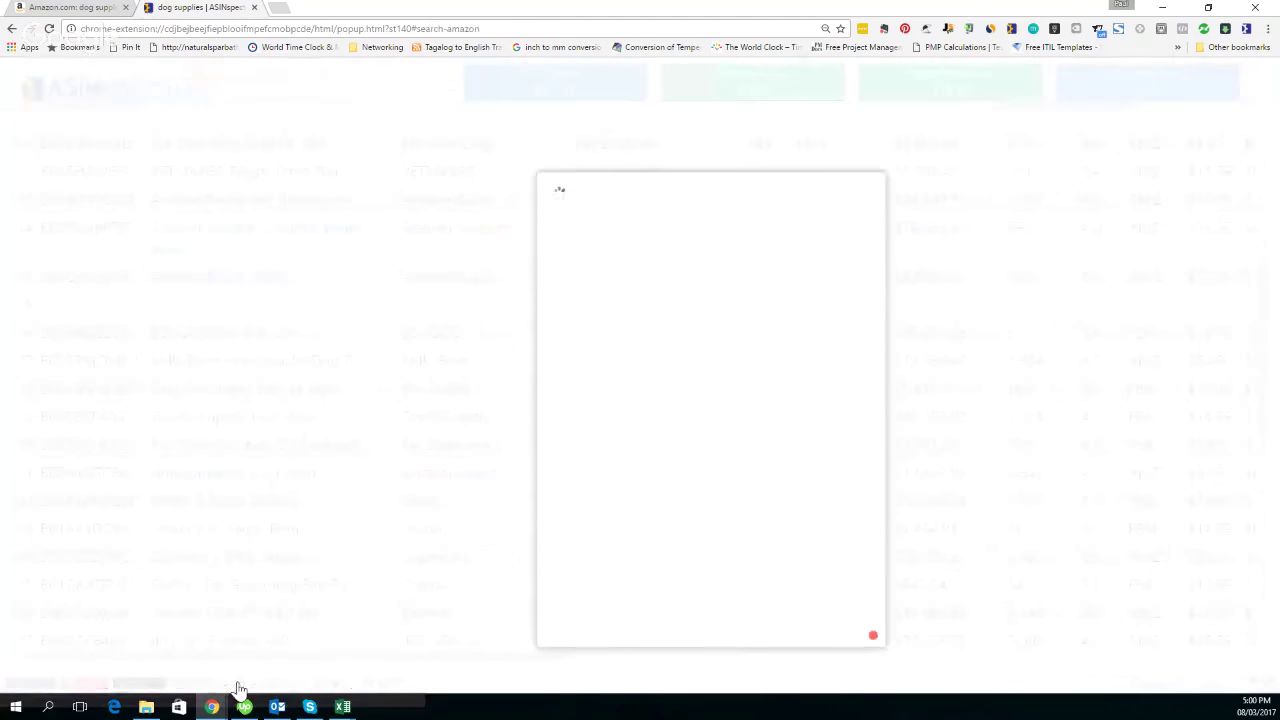
{"action": "left_click", "coordinate": [619, 234]}
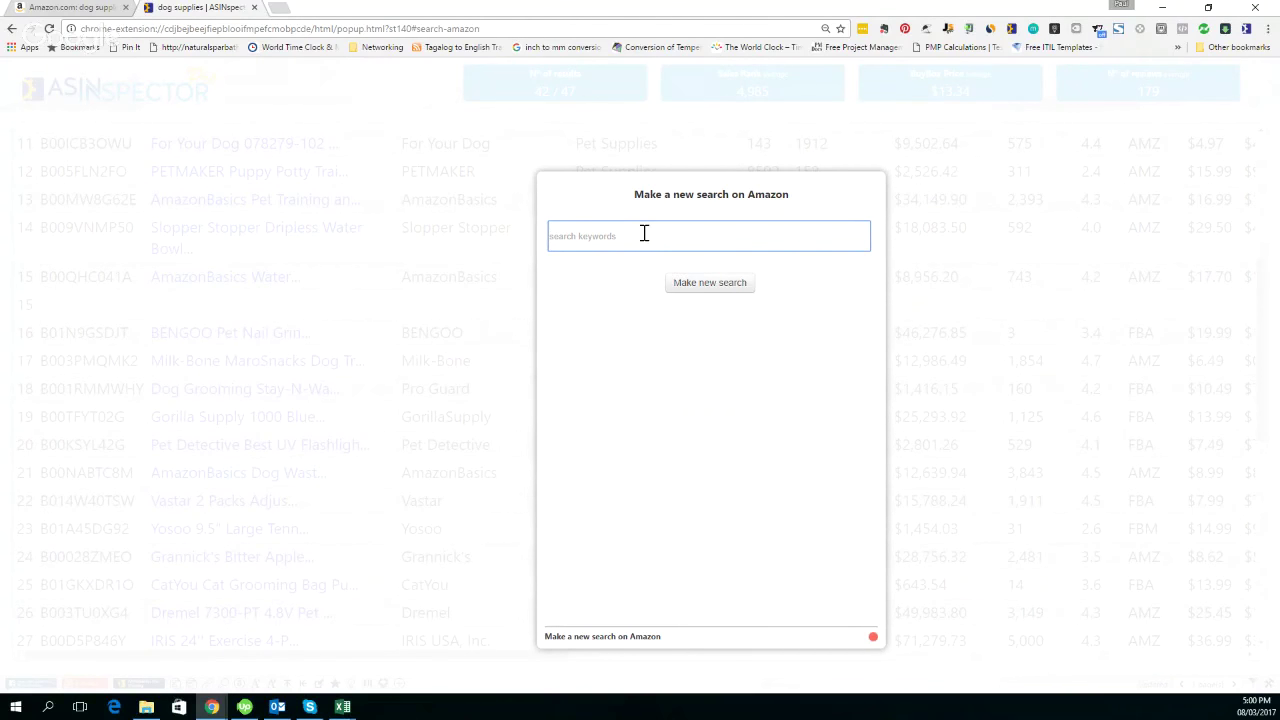
{"action": "type", "text": "dog chew"}
{"action": "left_click", "coordinate": [711, 286]}
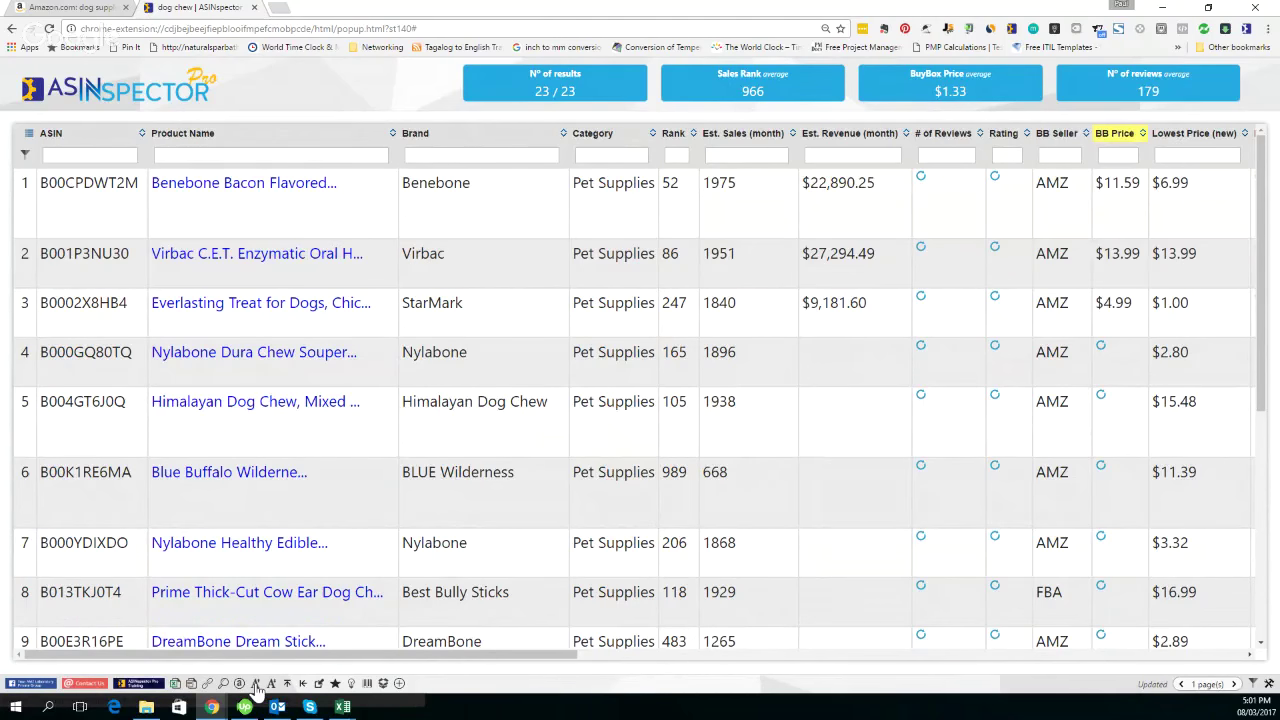
Increase the text size of the dog chew results table
{"action": "left_click", "coordinate": [256, 686]}
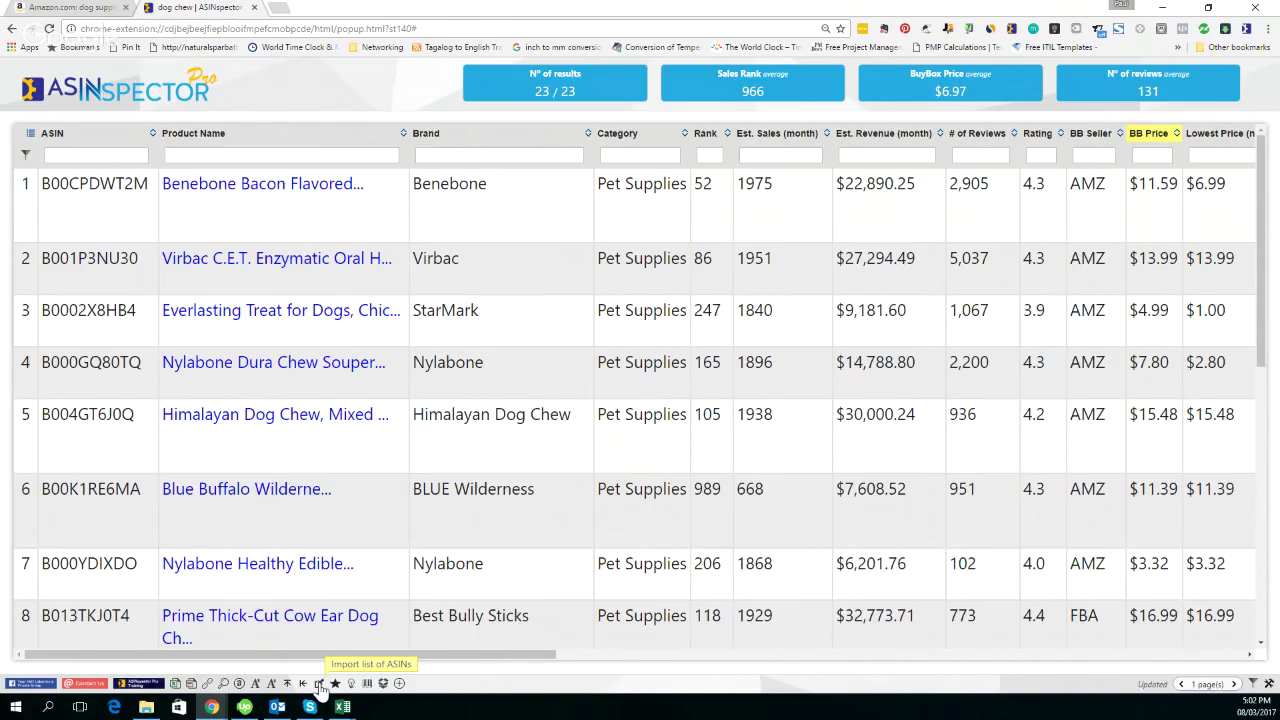
Open the Import list of ASINs feature and return to the results table
{"action": "left_click", "coordinate": [319, 685]}
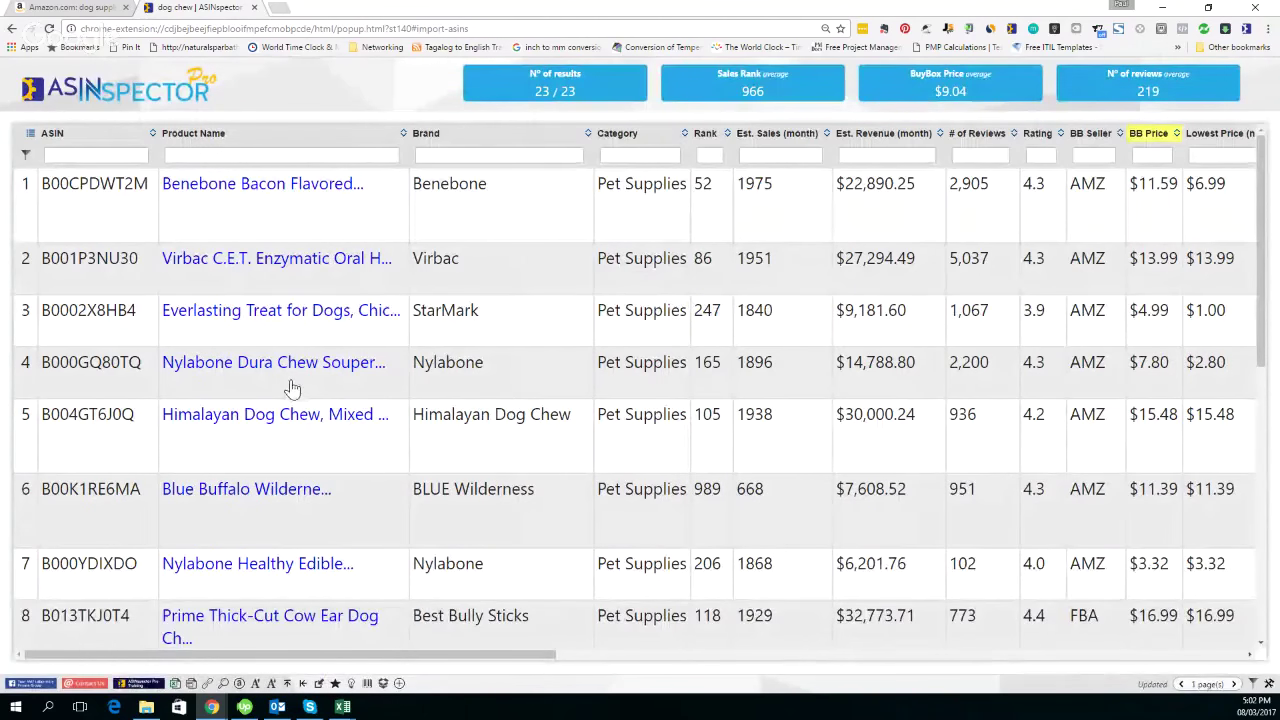
{"action": "left_click", "coordinate": [613, 379]}
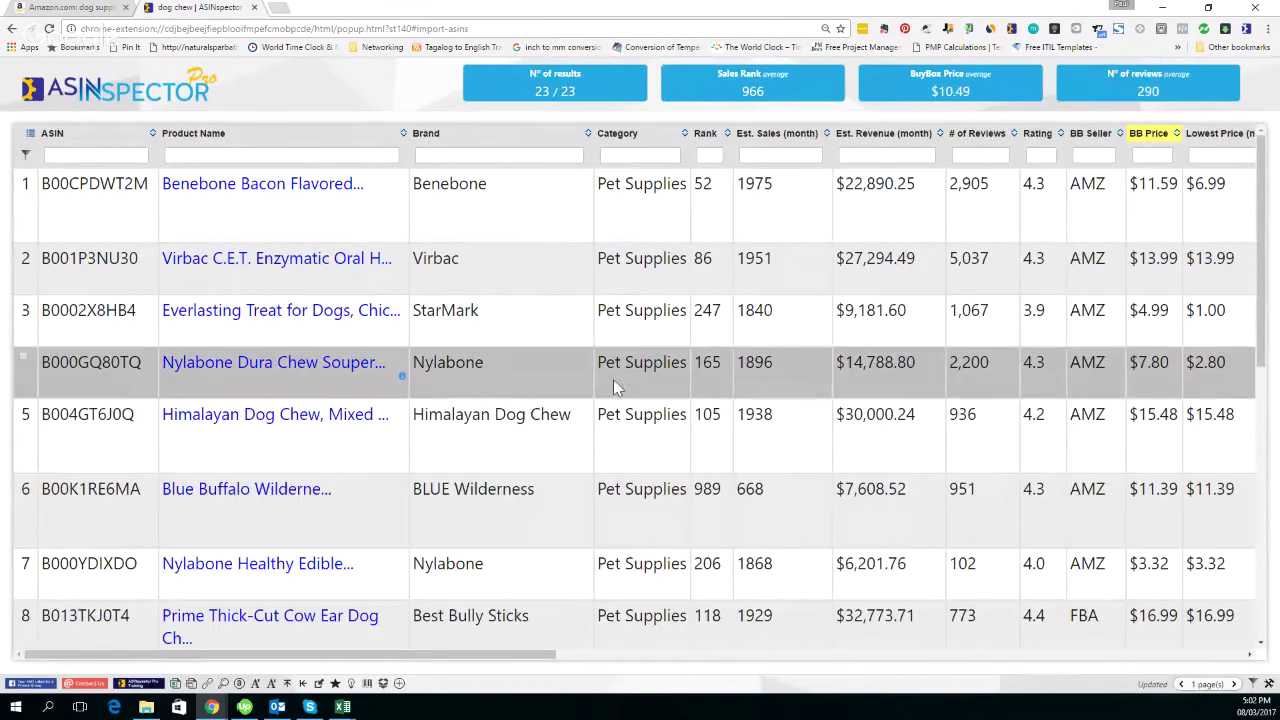
Add the current search keyword "dog chew" to the favorites
{"action": "left_click", "coordinate": [403, 333]}
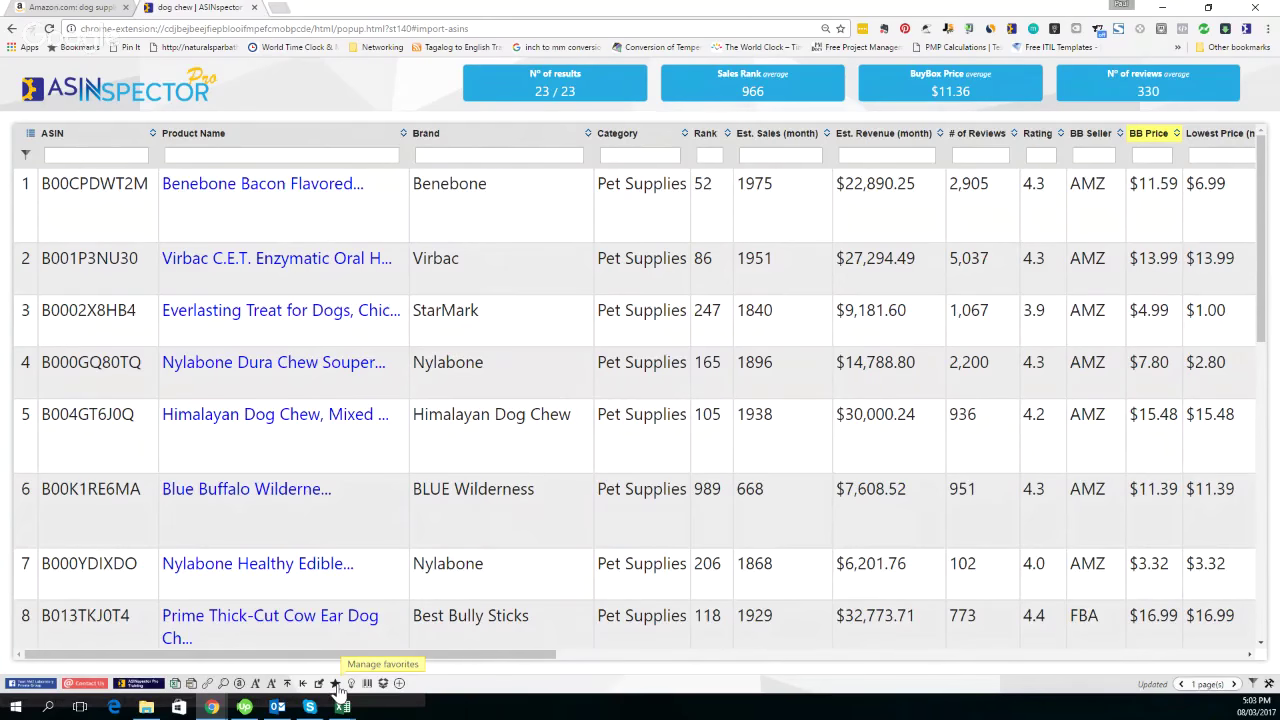
{"action": "left_click", "coordinate": [336, 684]}
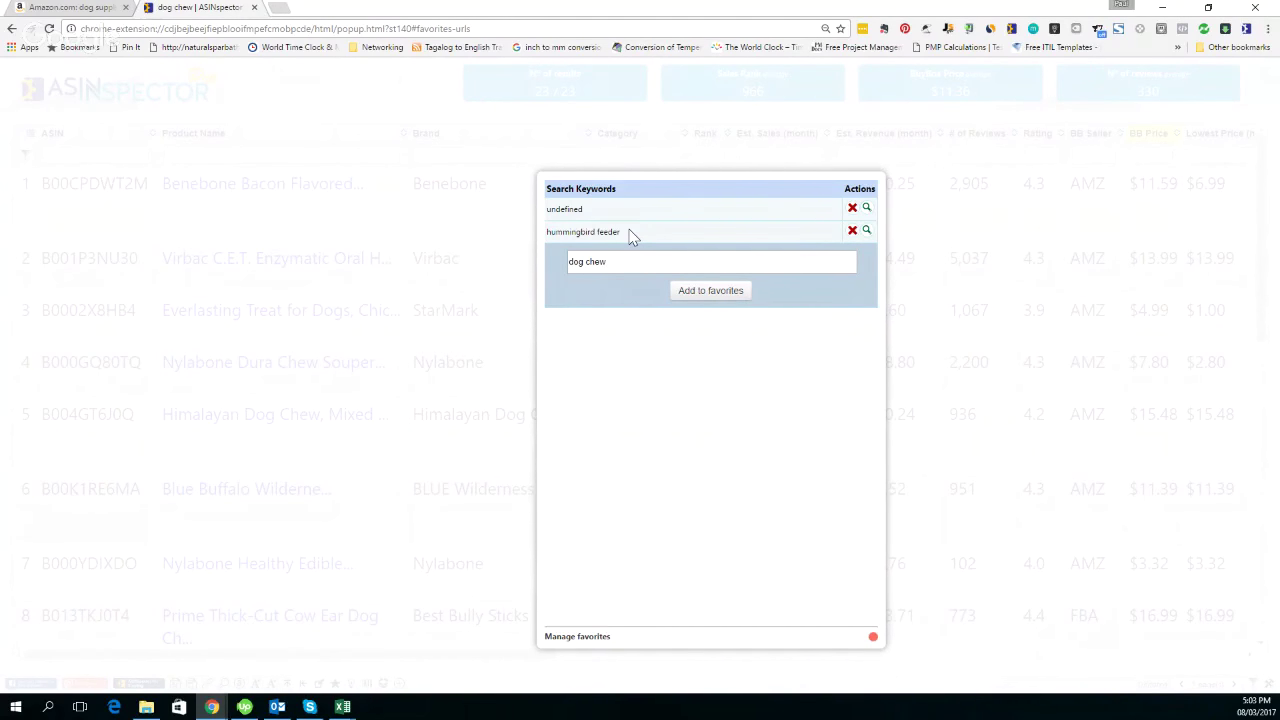
{"action": "left_click", "coordinate": [722, 292]}
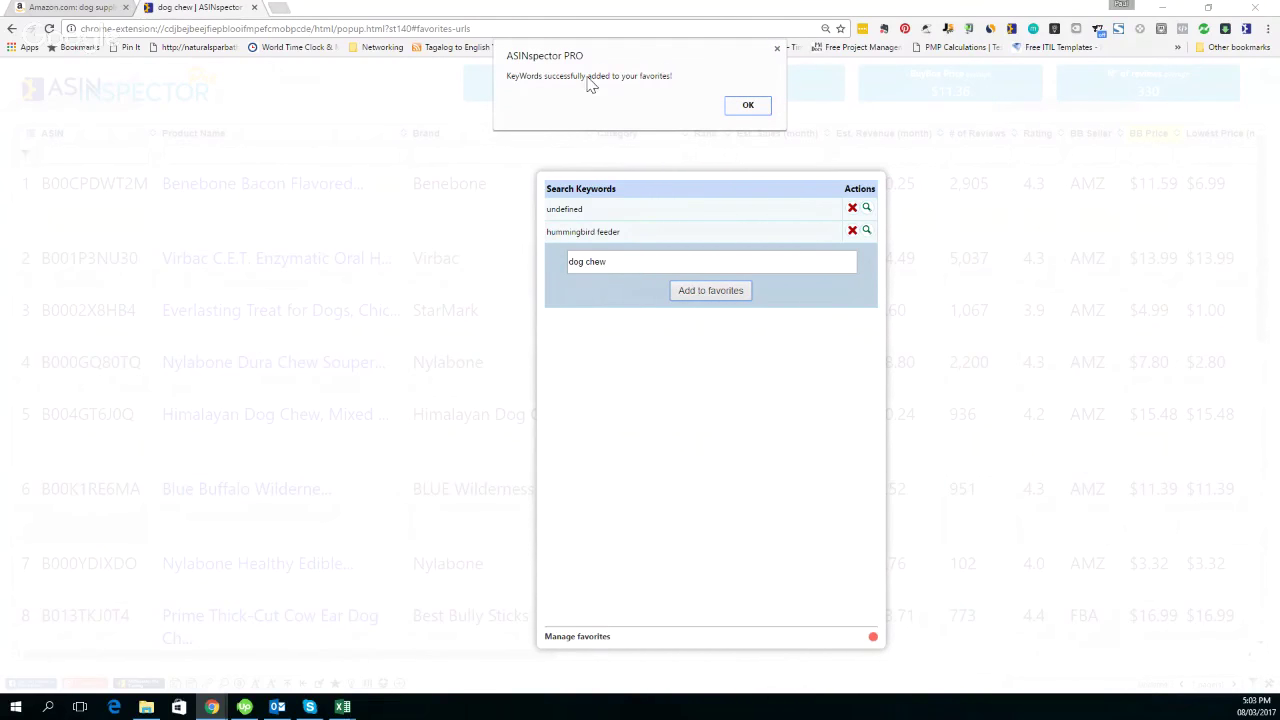
{"action": "left_click", "coordinate": [748, 107]}
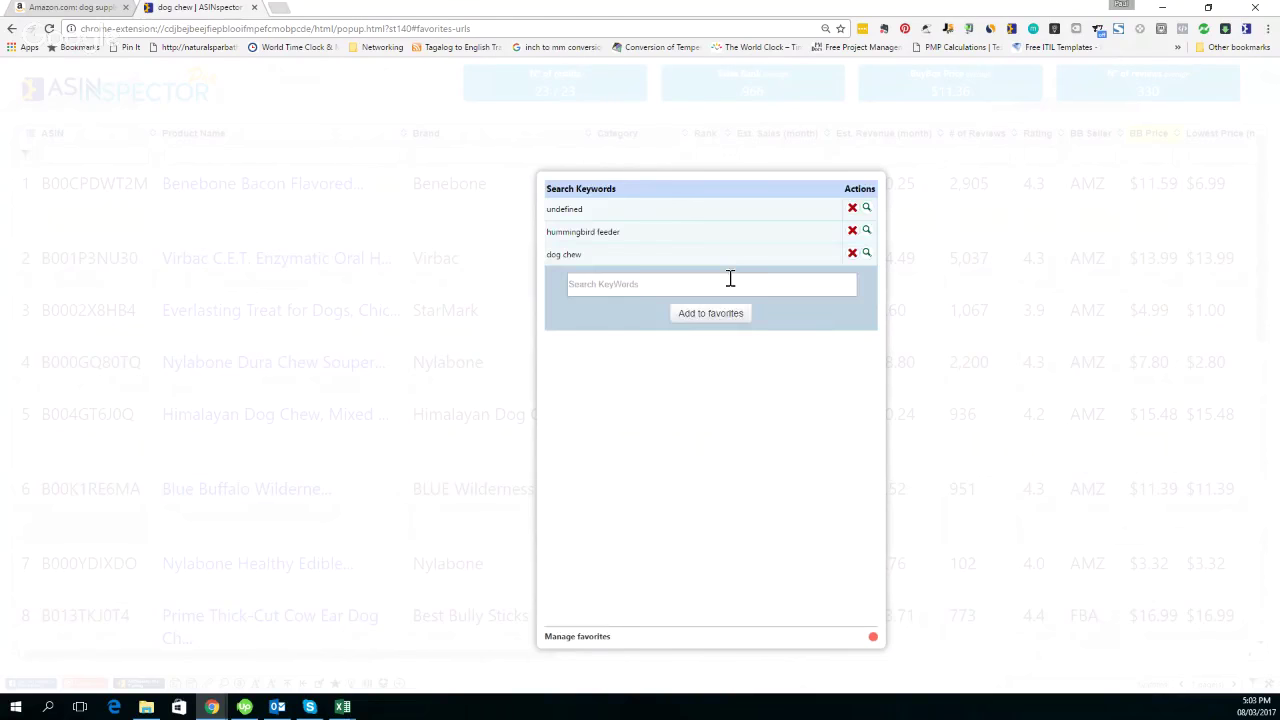
Run an Amazon search from the "hummingbird feeder" favorite and delete the "undefined" keyword from the favorites
{"action": "left_click", "coordinate": [867, 232]}
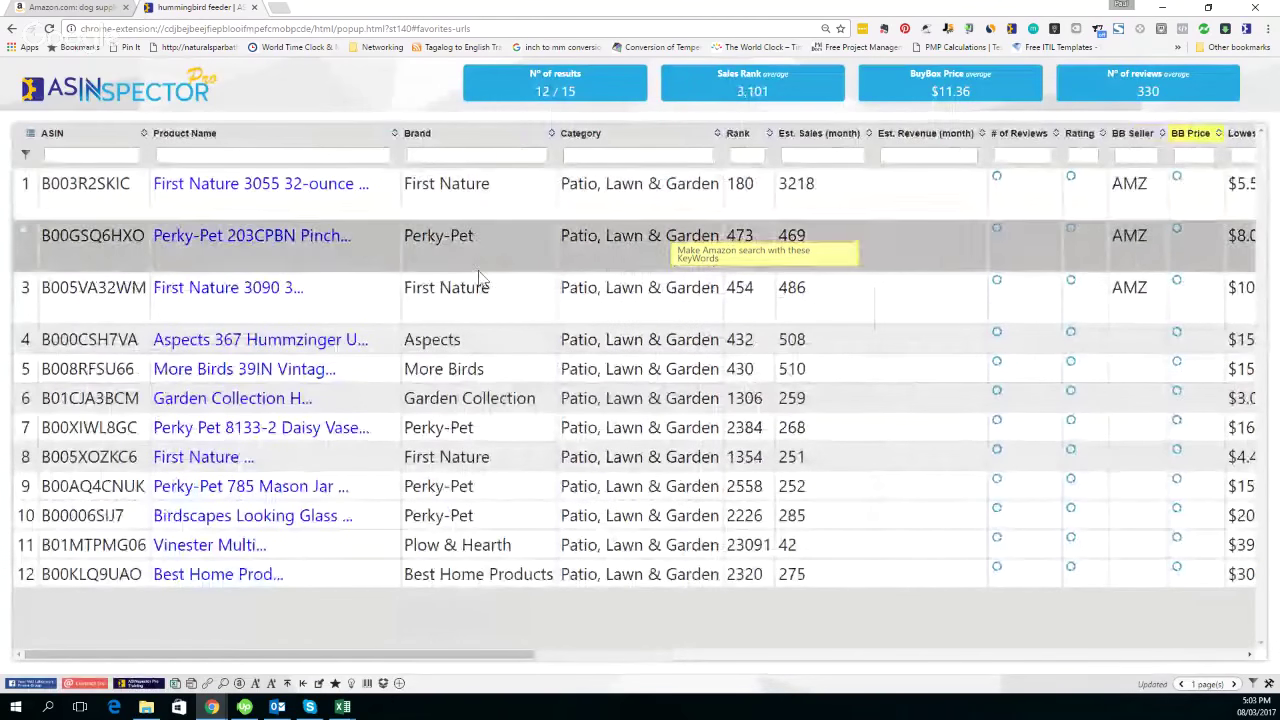
{"action": "mouse_move", "coordinate": [576, 236]}
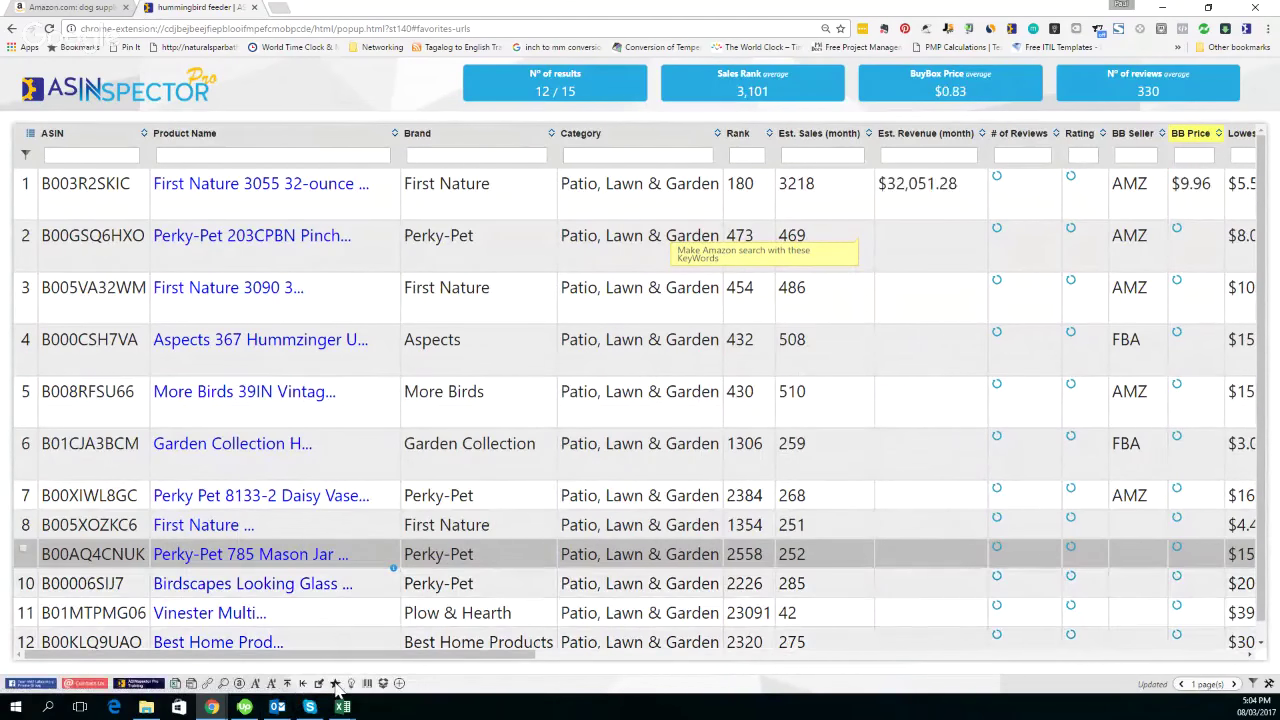
{"action": "left_click", "coordinate": [335, 684]}
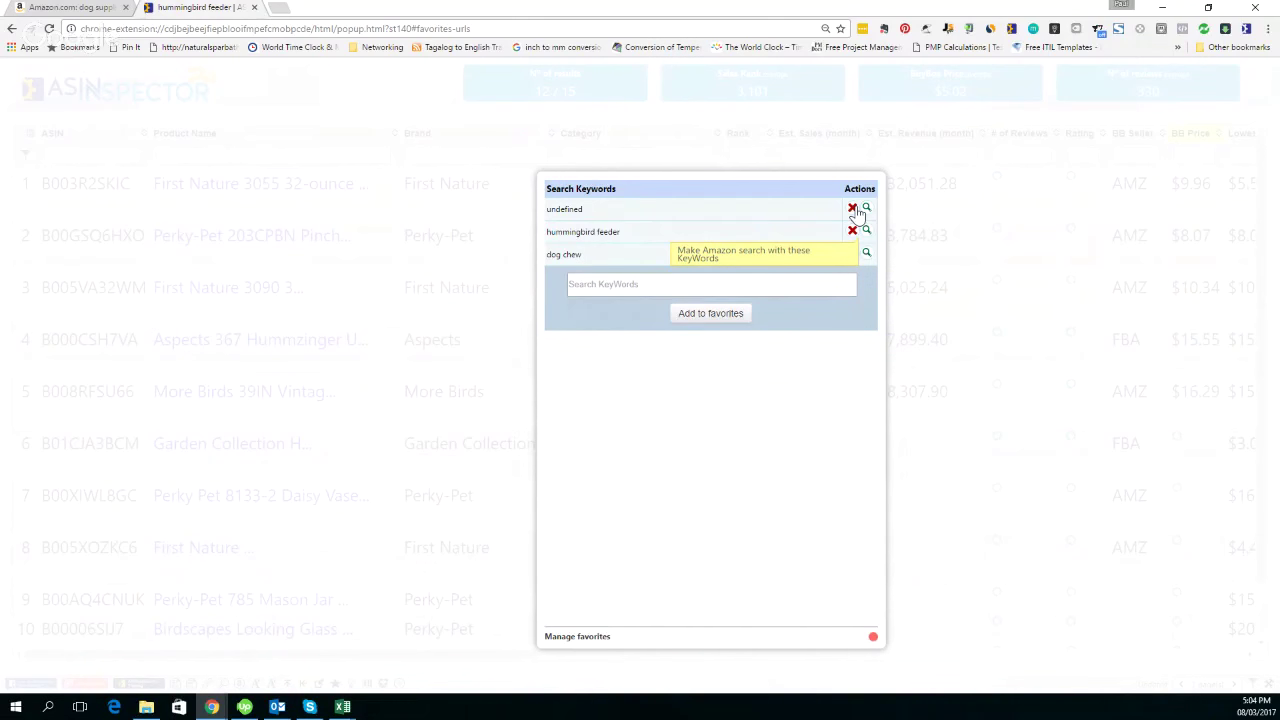
{"action": "left_click", "coordinate": [853, 210]}
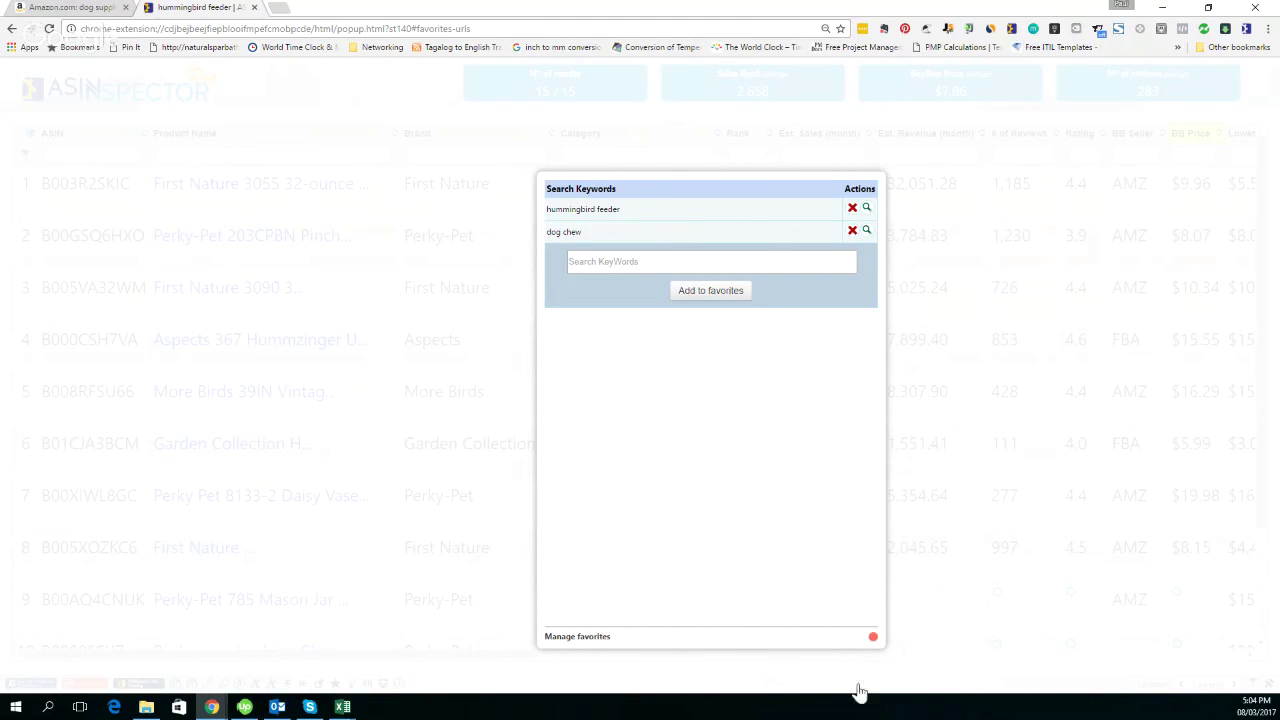
{"action": "left_click", "coordinate": [873, 641]}
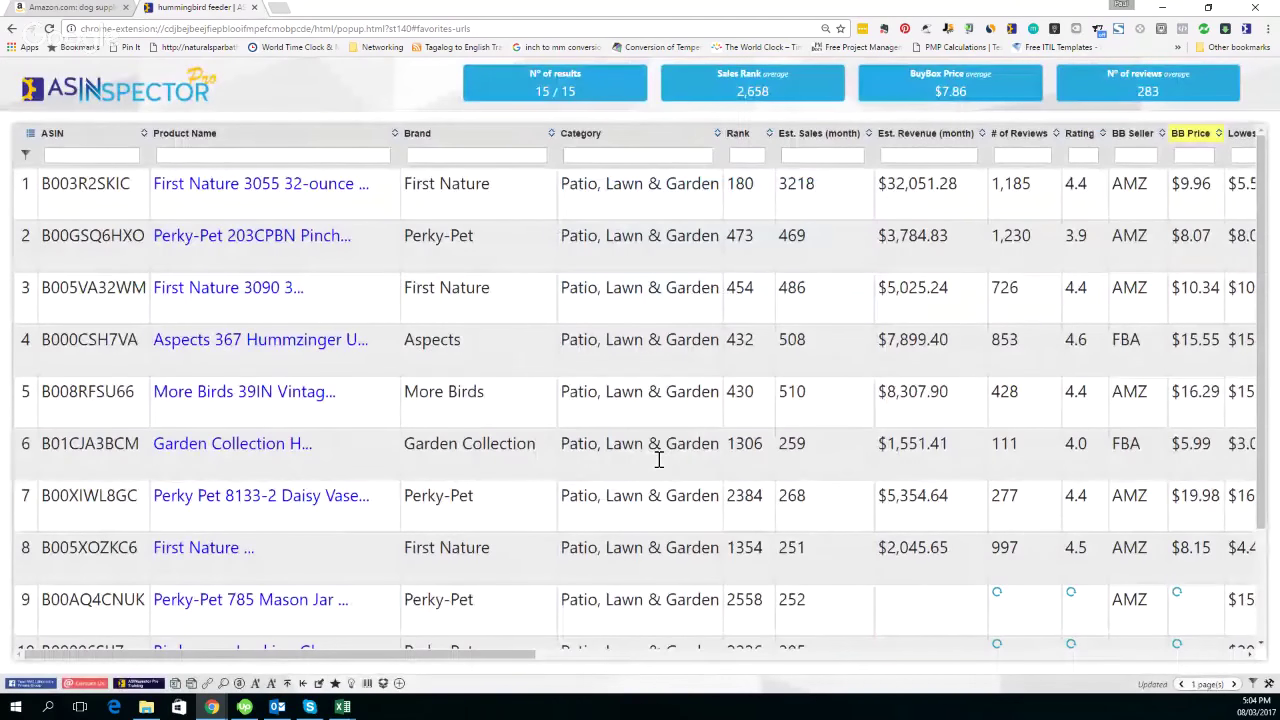
Brainstorm random keywords and make an Amazon search for the suggestion "hdmi cable 6ft pack"
{"action": "left_click", "coordinate": [377, 560]}
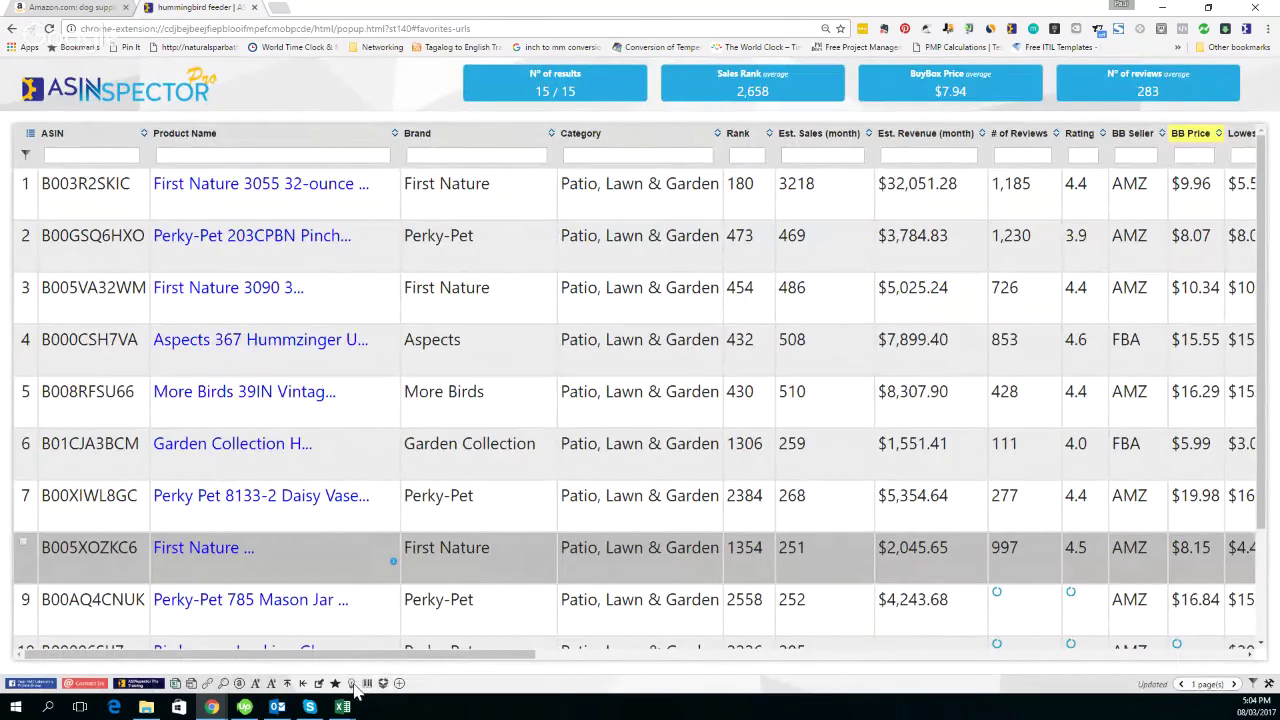
{"action": "left_click", "coordinate": [352, 686]}
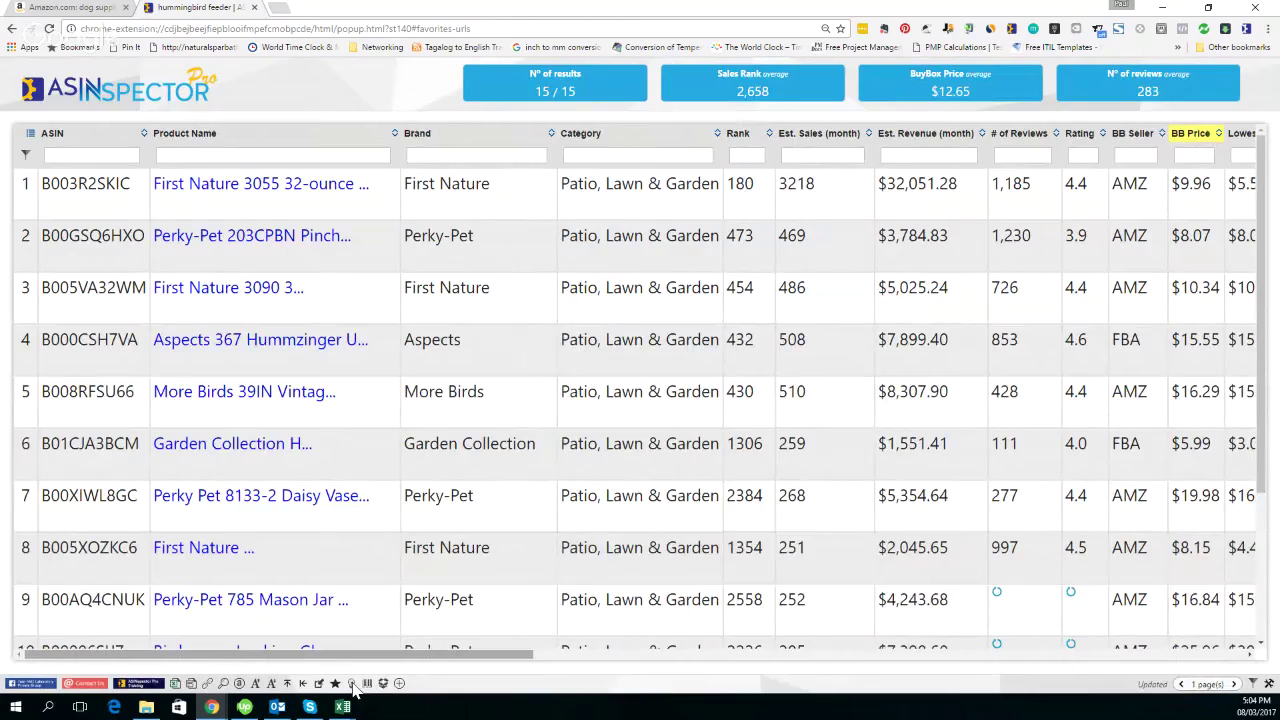
{"action": "left_click", "coordinate": [352, 686]}
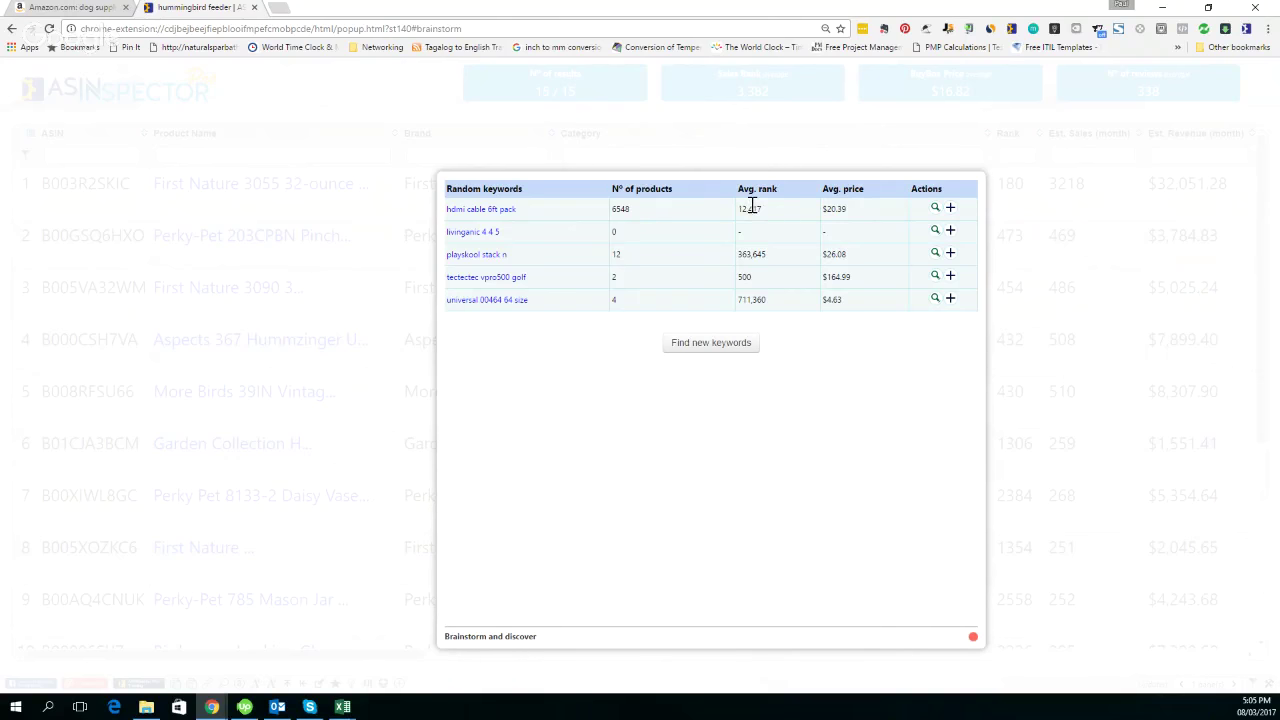
{"action": "left_click", "coordinate": [935, 209]}
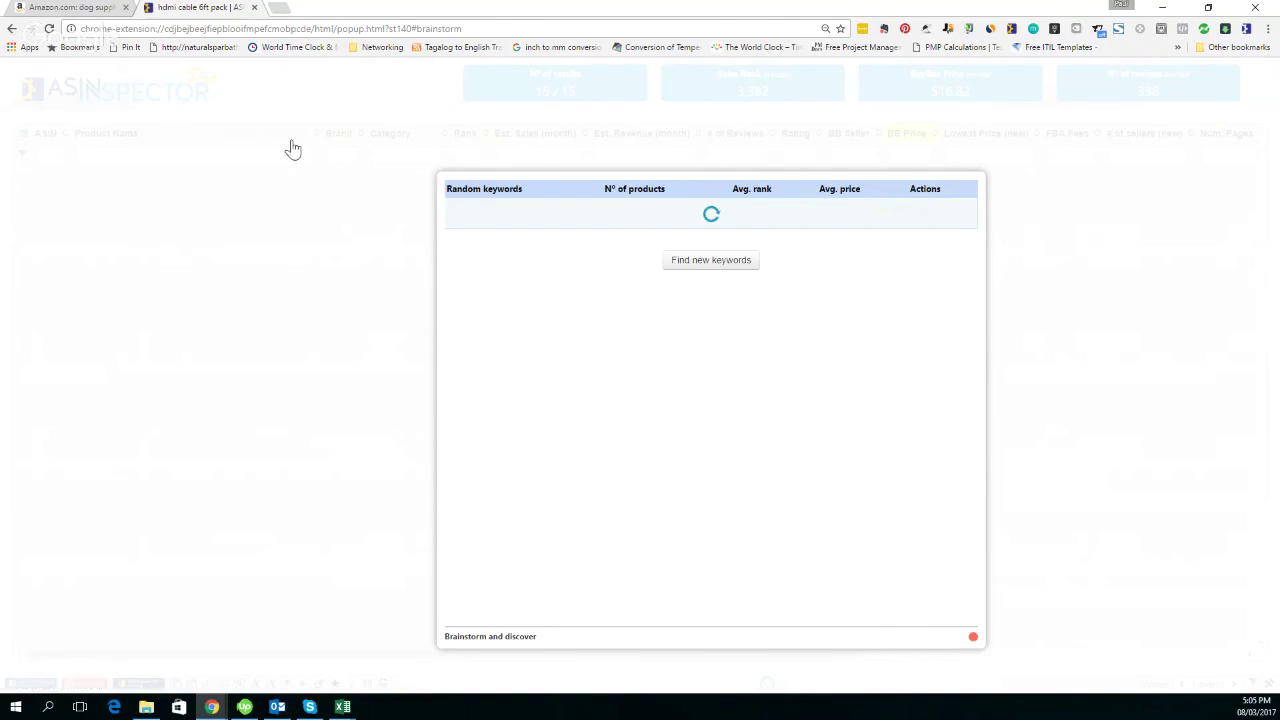
{"action": "left_click", "coordinate": [318, 118]}
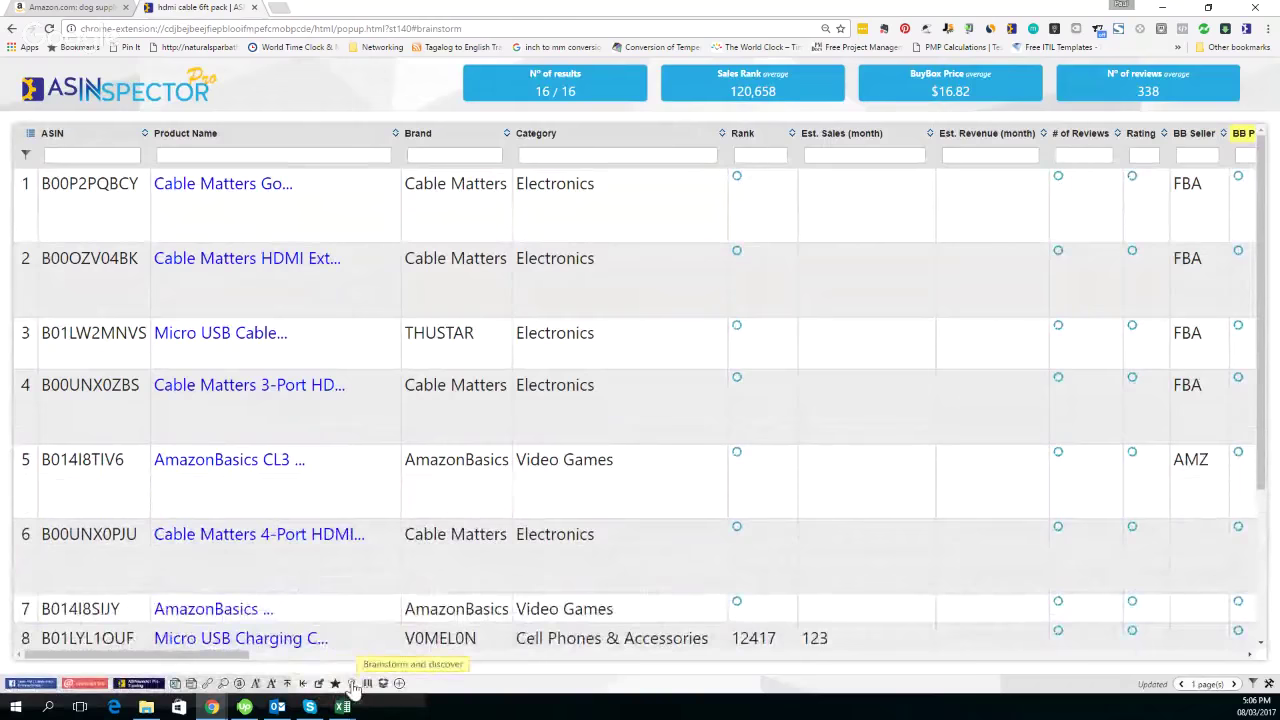
Generate further sets of random keywords with Brainstorm and discover, then return to the results table
{"action": "left_click", "coordinate": [352, 684]}
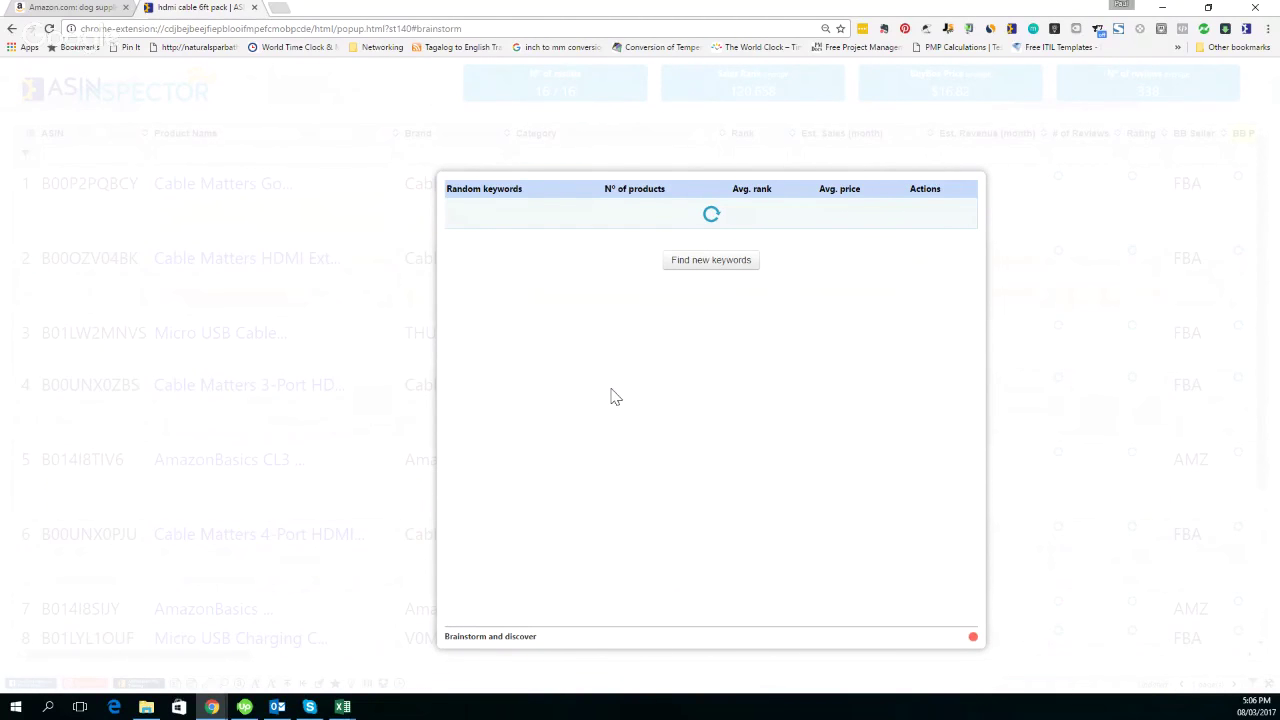
{"action": "left_click", "coordinate": [711, 260]}
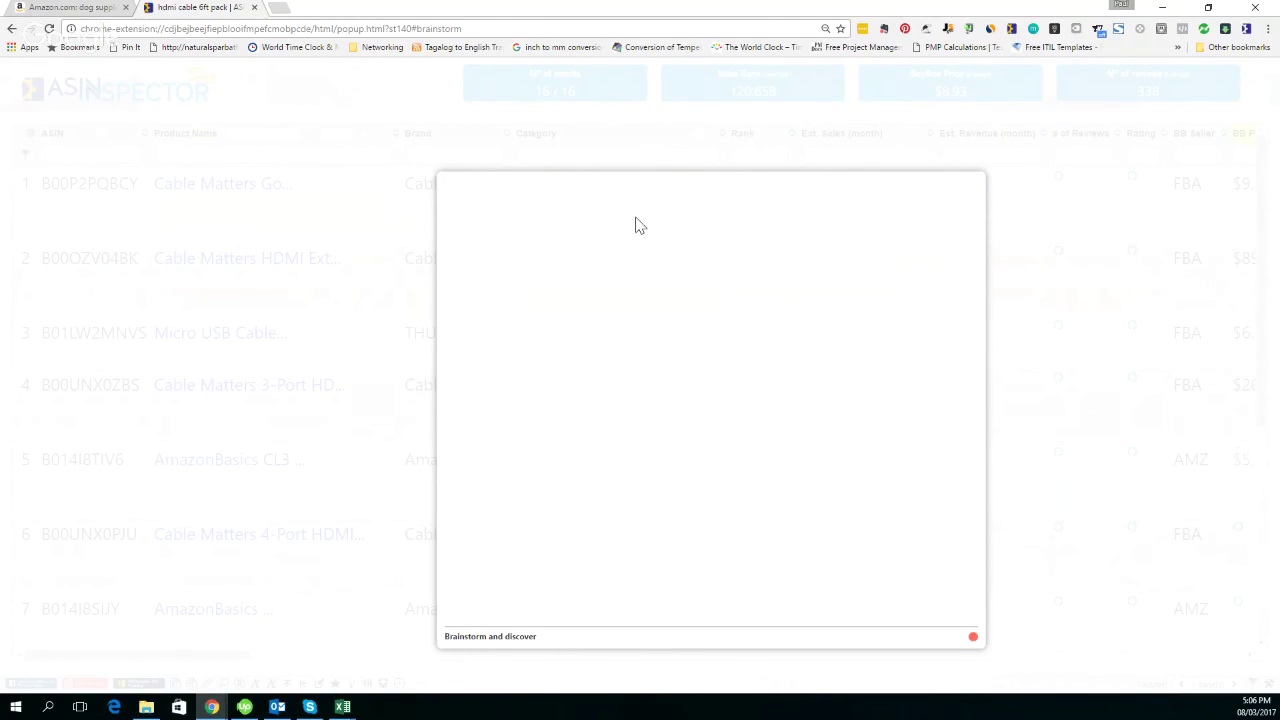
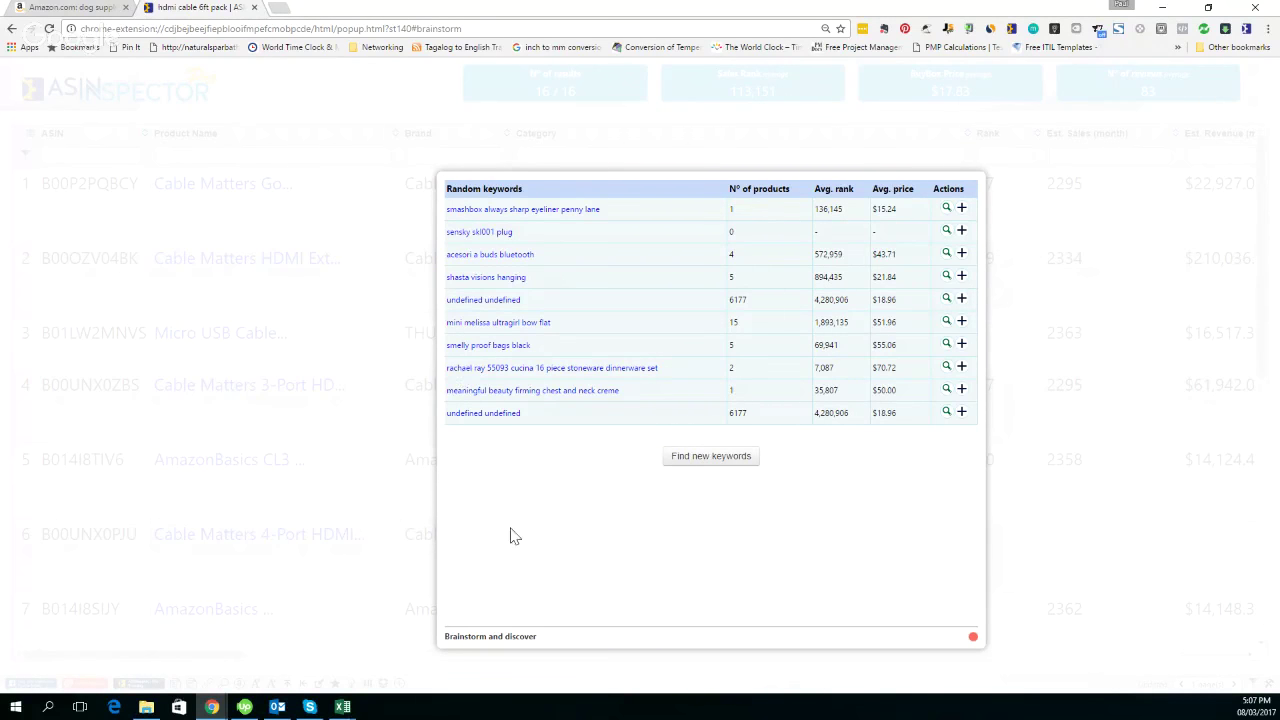
{"action": "left_click", "coordinate": [711, 462]}
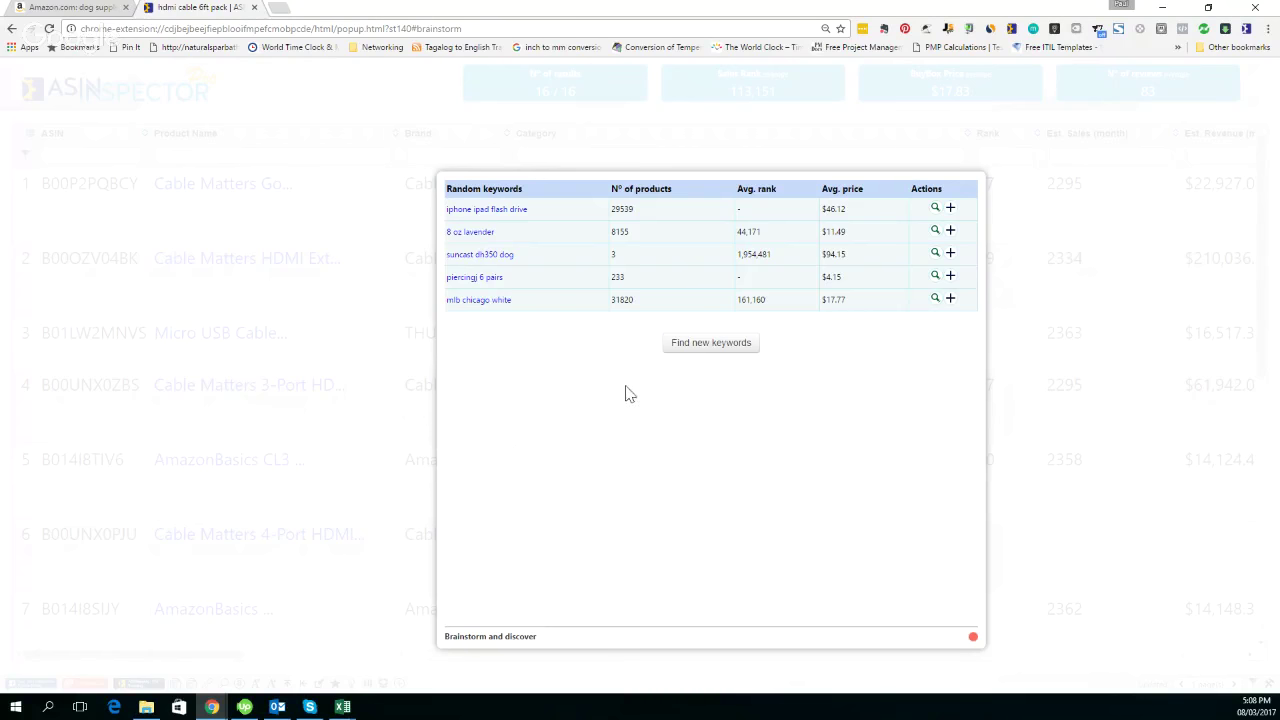
{"action": "left_click", "coordinate": [973, 638]}
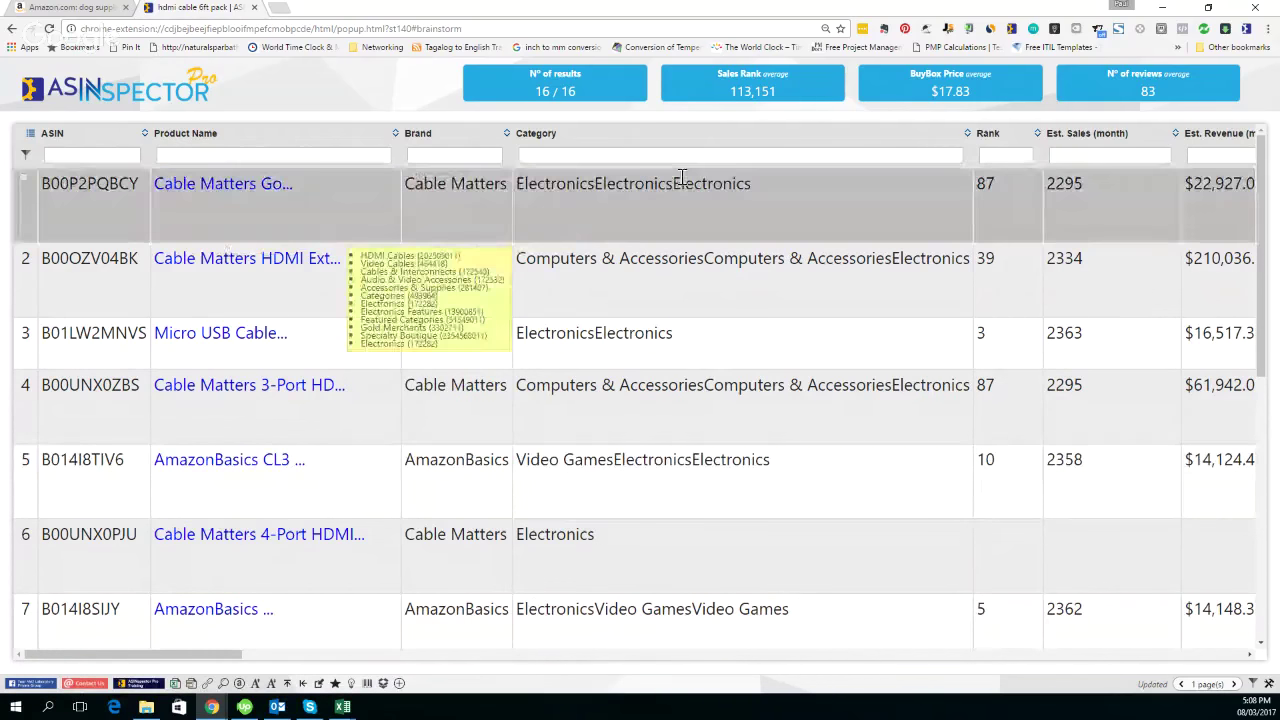
Examine the full sales ranks and row actions of all hdmi cable results, and close the results tab
{"action": "left_click_drag", "start_coordinate": [206, 656], "coordinate": [1245, 662]}
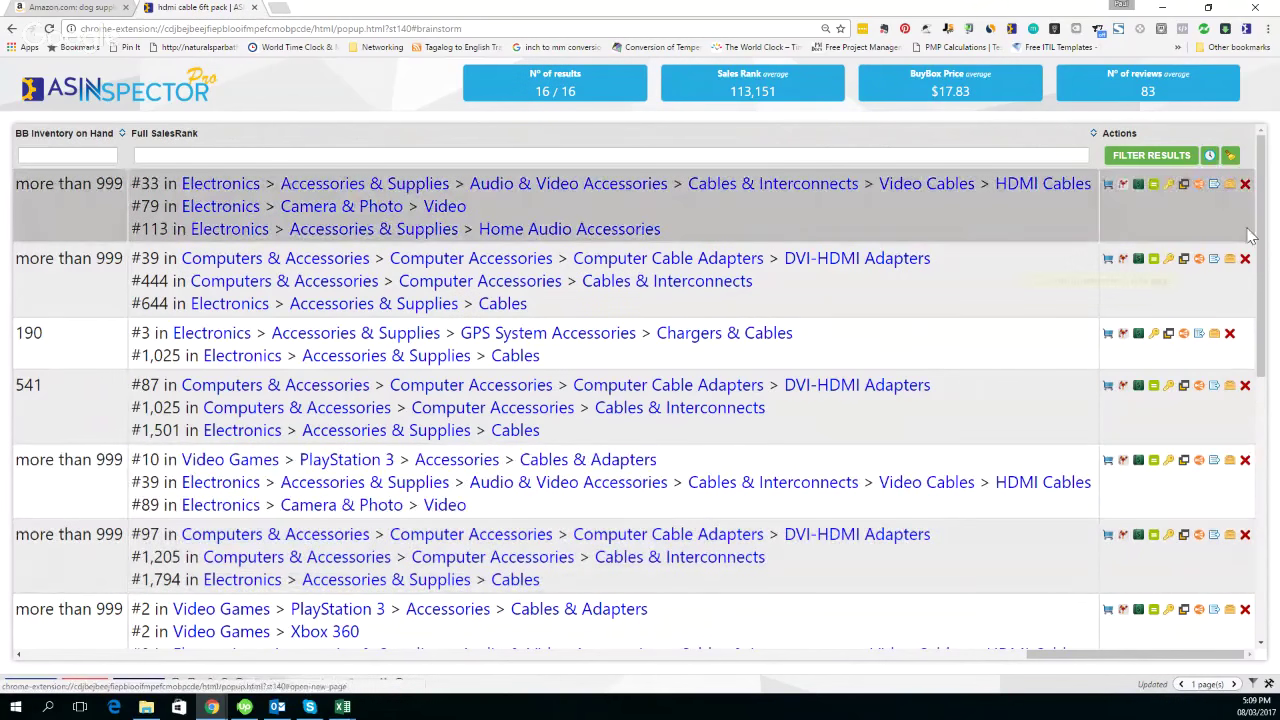
{"action": "scroll", "coordinate": [1268, 312], "scroll_direction": "down", "scroll_amount": 1}
{"action": "left_click_drag", "start_coordinate": [1268, 312], "coordinate": [1277, 533]}
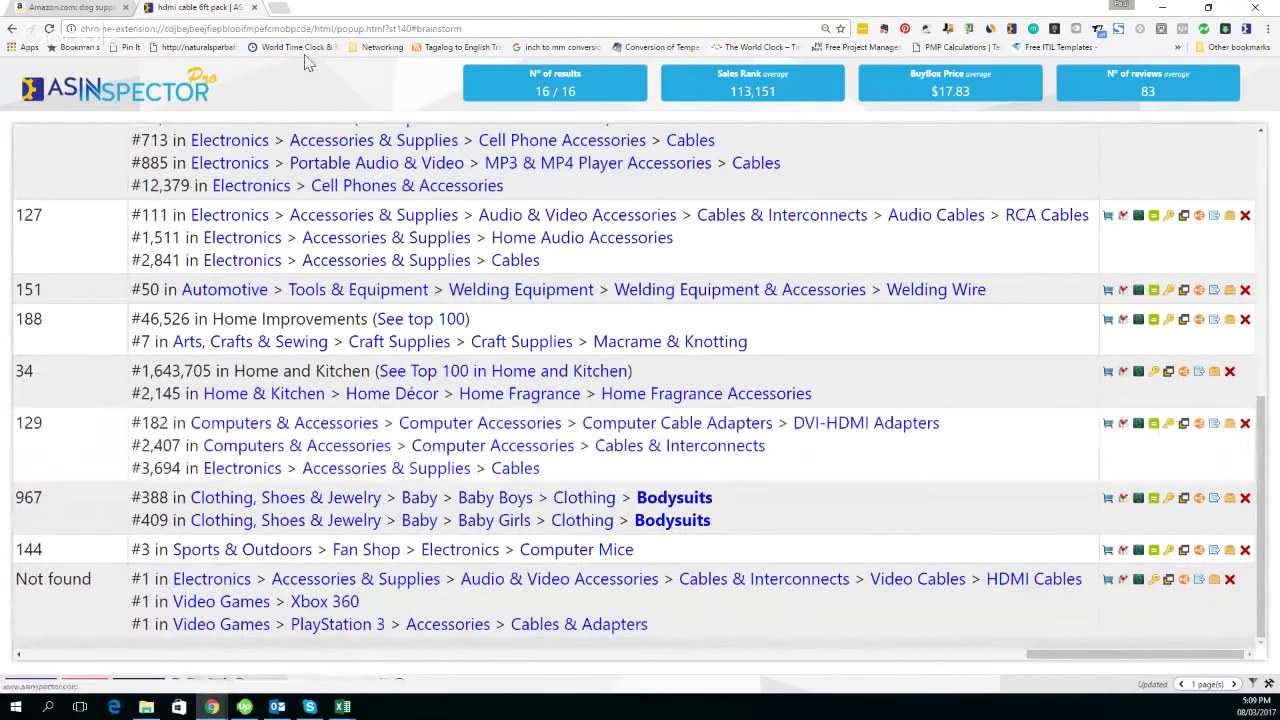
{"action": "left_click", "coordinate": [255, 7]}
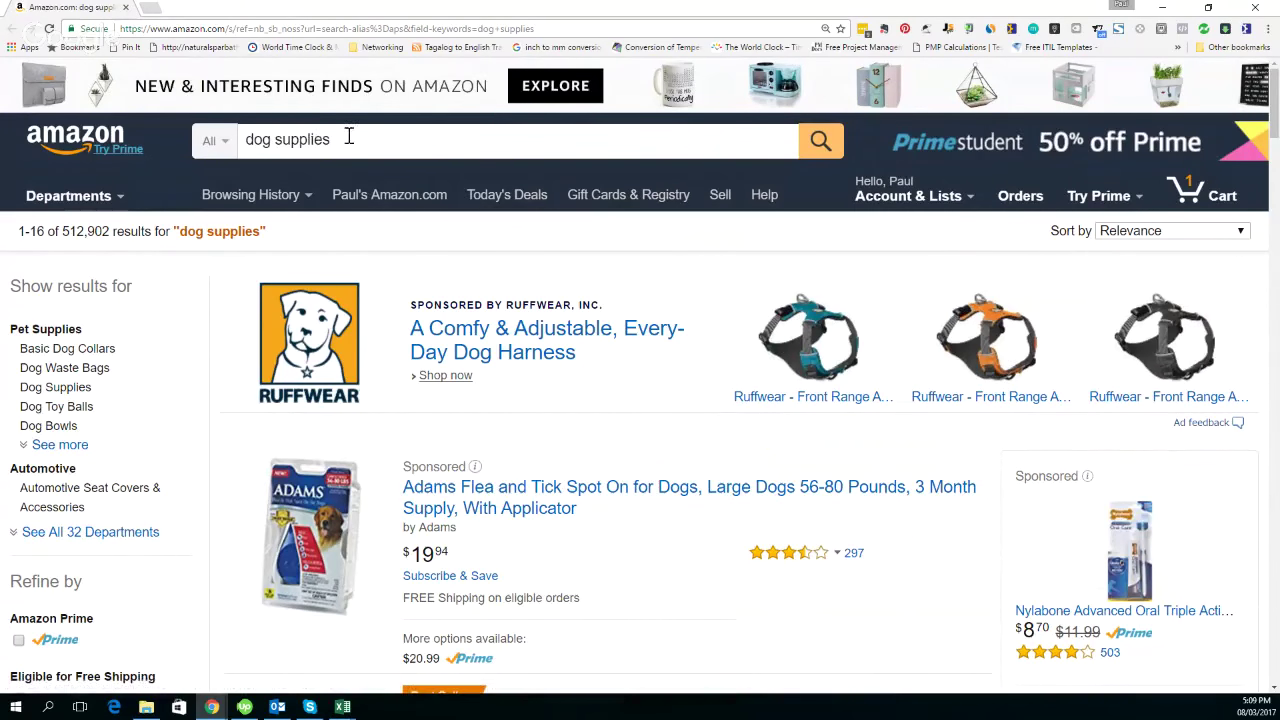
Search Amazon for "shaver kit" in place of dog supplies
{"action": "left_click", "coordinate": [307, 141]}
{"action": "triple_click", "coordinate": [307, 141]}
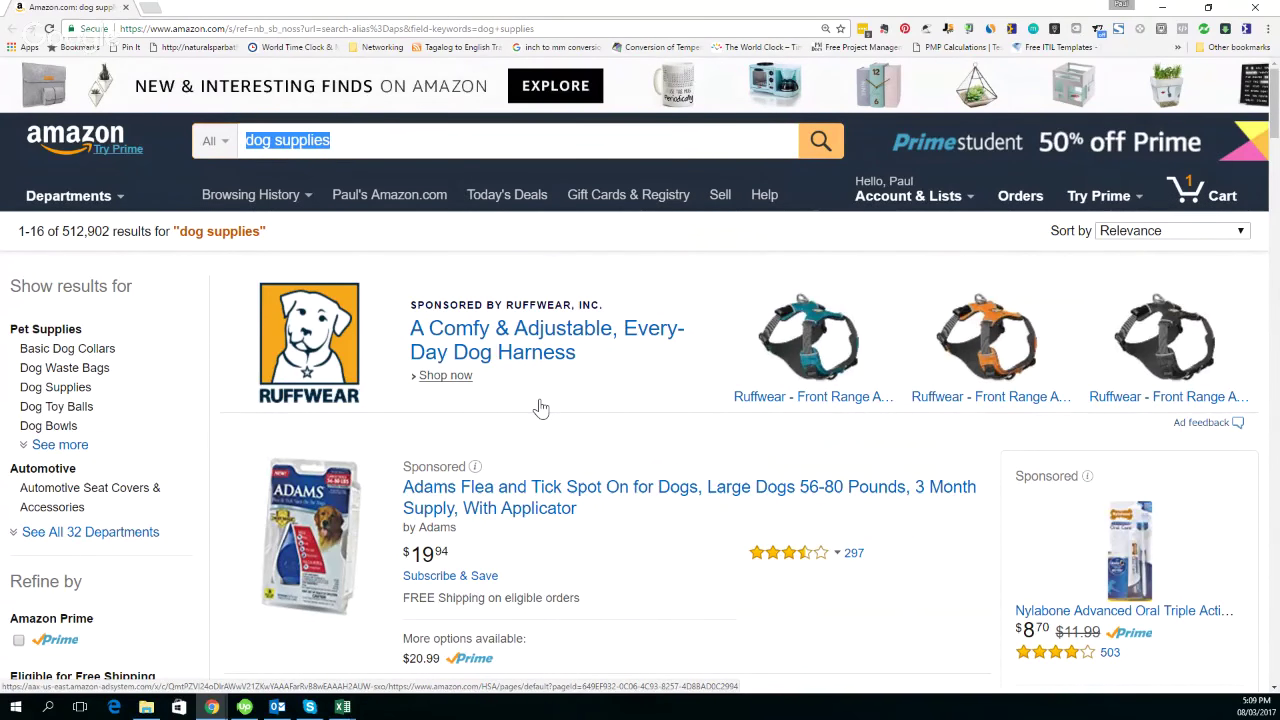
{"action": "type", "text": "shav"}
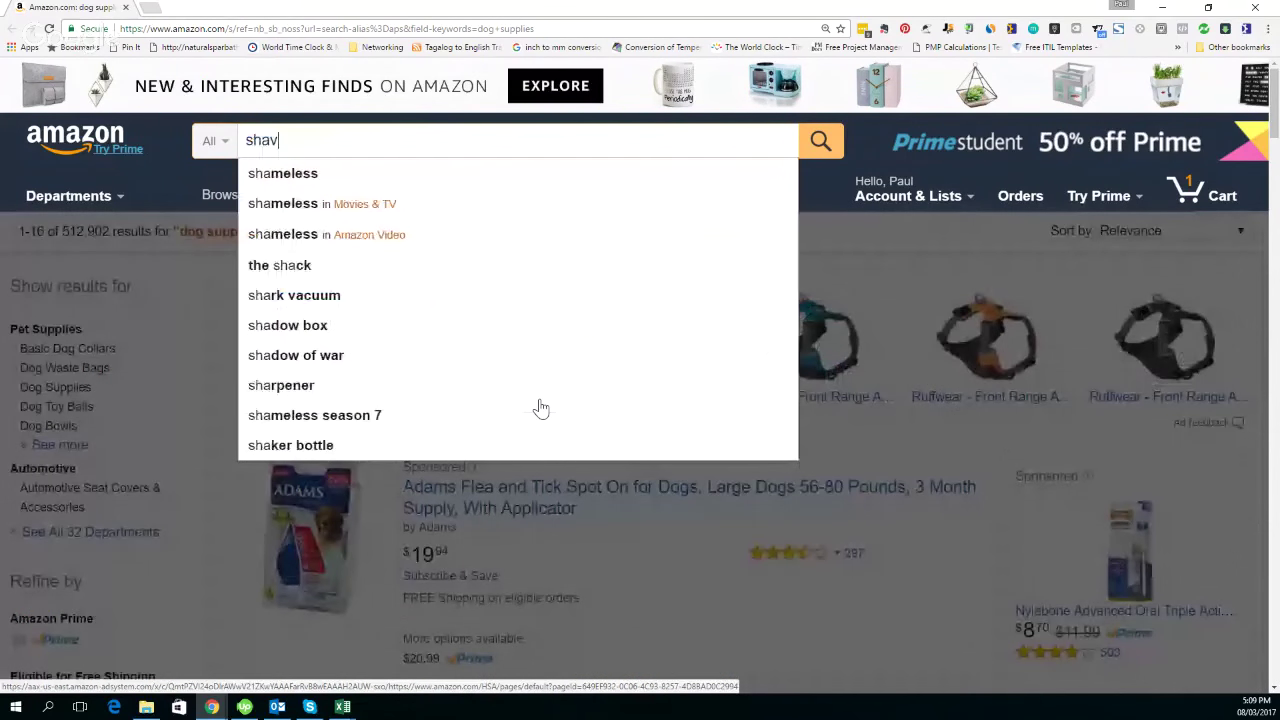
{"action": "type", "text": "er kit"}
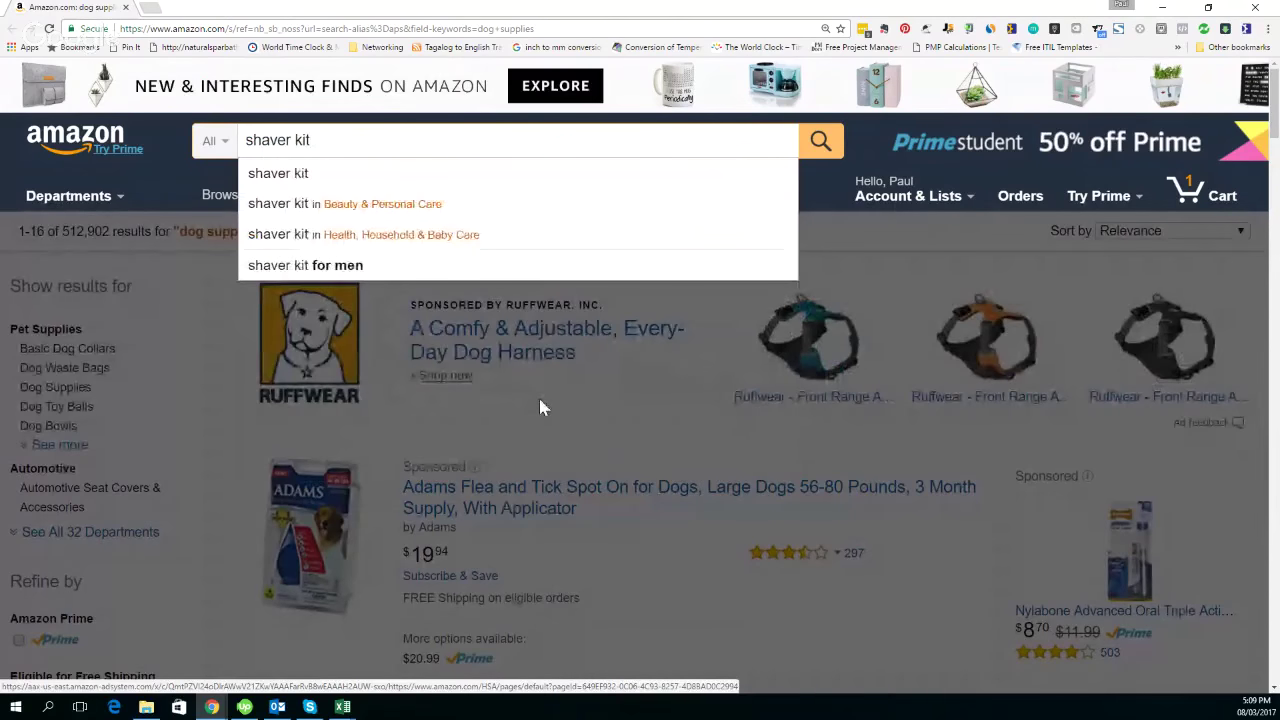
{"action": "key", "text": "Return"}
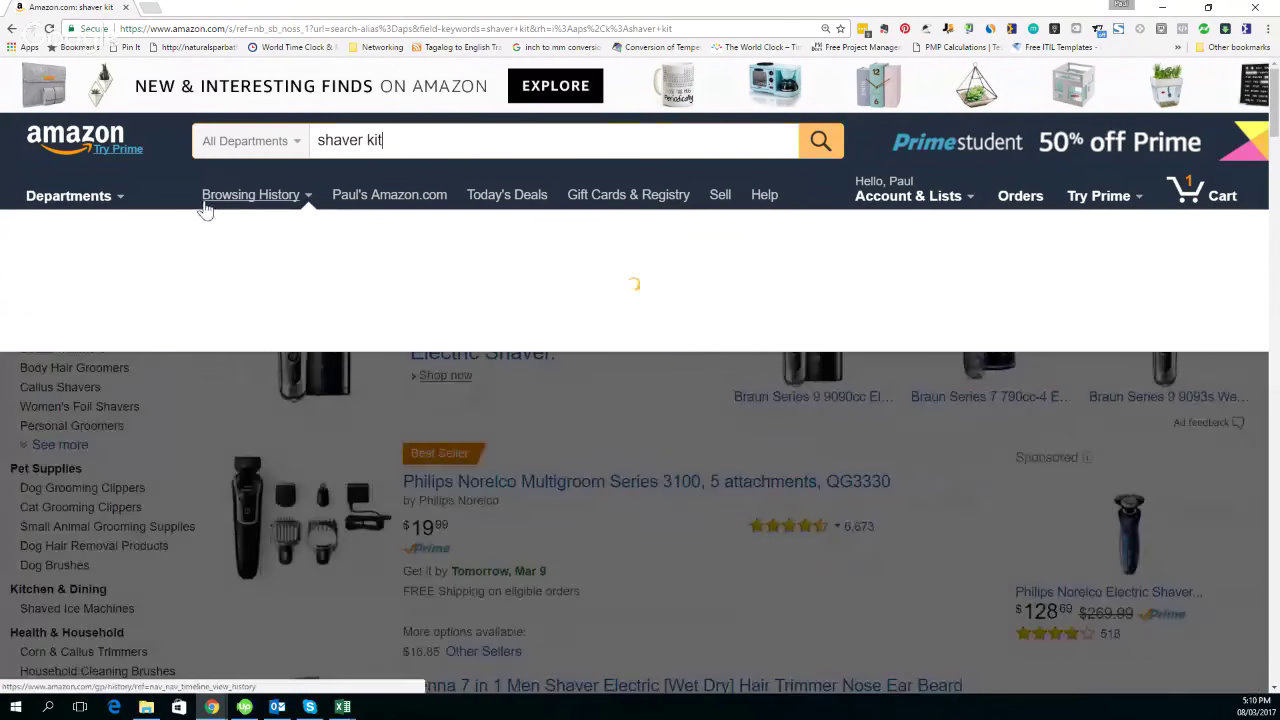
Look over the shaver kit listings on Amazon and load them into ASINspector
{"action": "scroll", "coordinate": [578, 434], "scroll_direction": "down", "scroll_amount": 6}
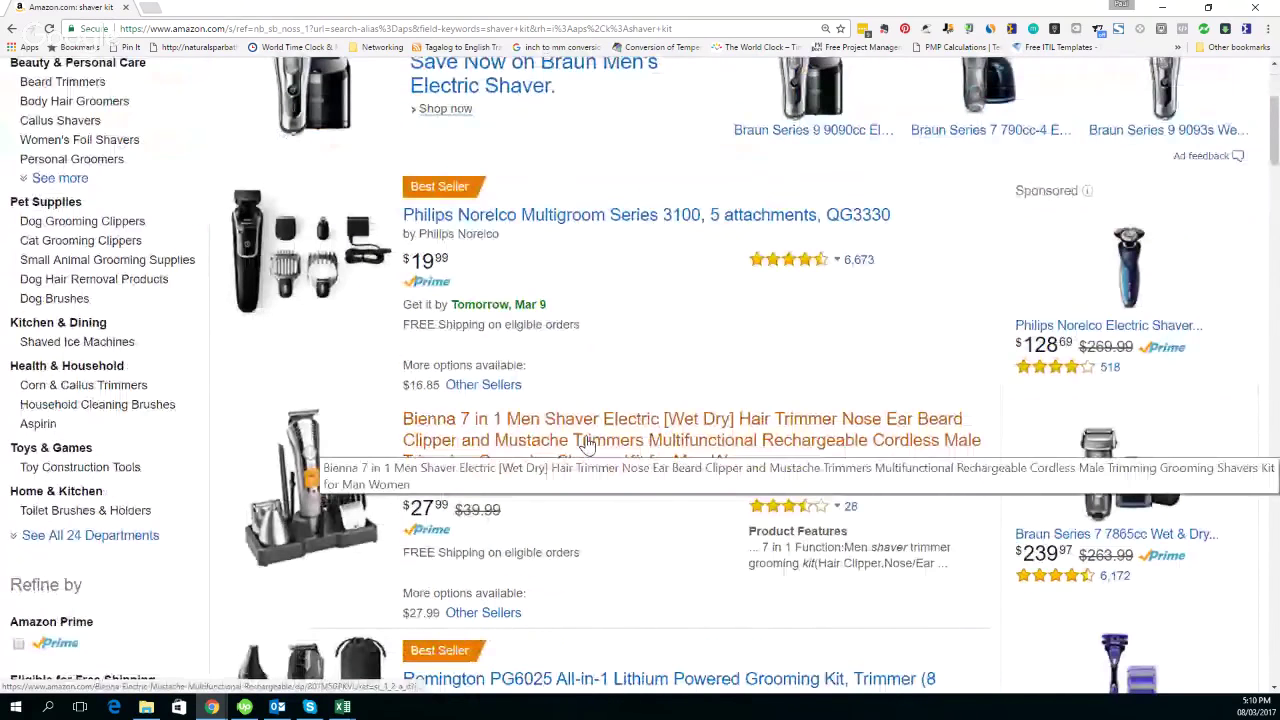
{"action": "scroll", "coordinate": [590, 444], "scroll_direction": "up", "scroll_amount": 6}
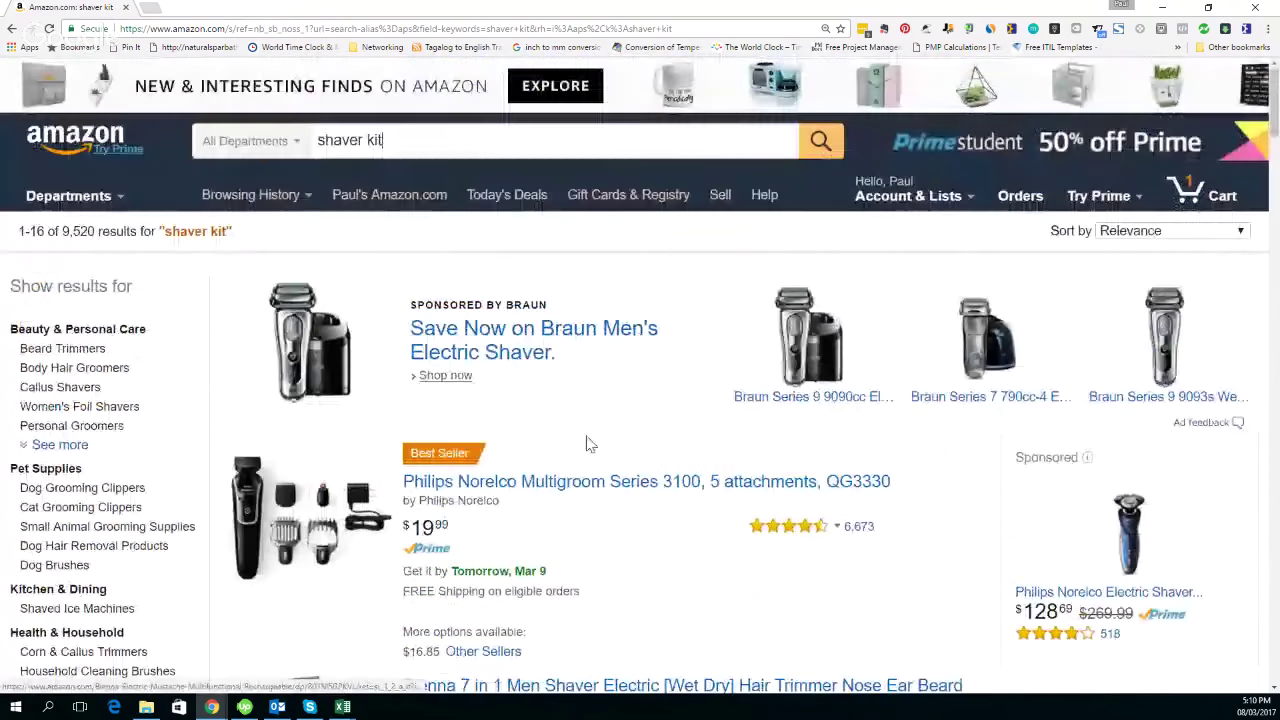
{"action": "left_click", "coordinate": [1012, 29]}
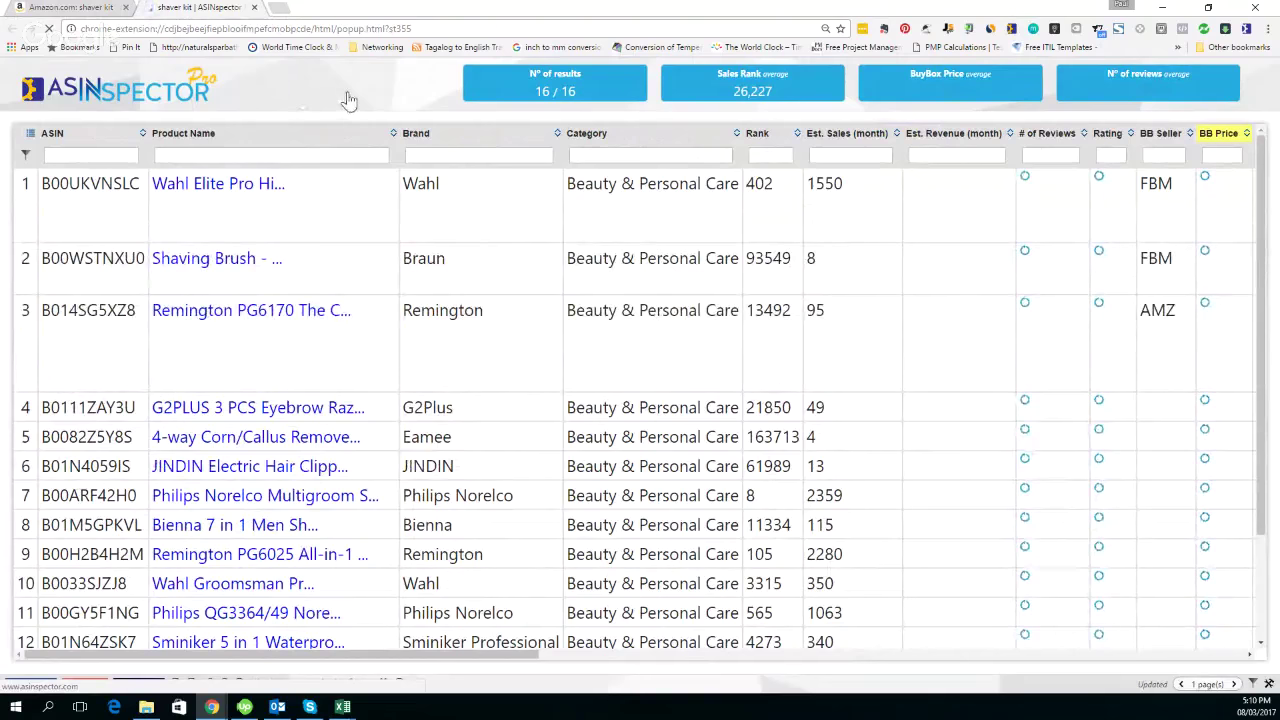
{"action": "left_click", "coordinate": [408, 198]}
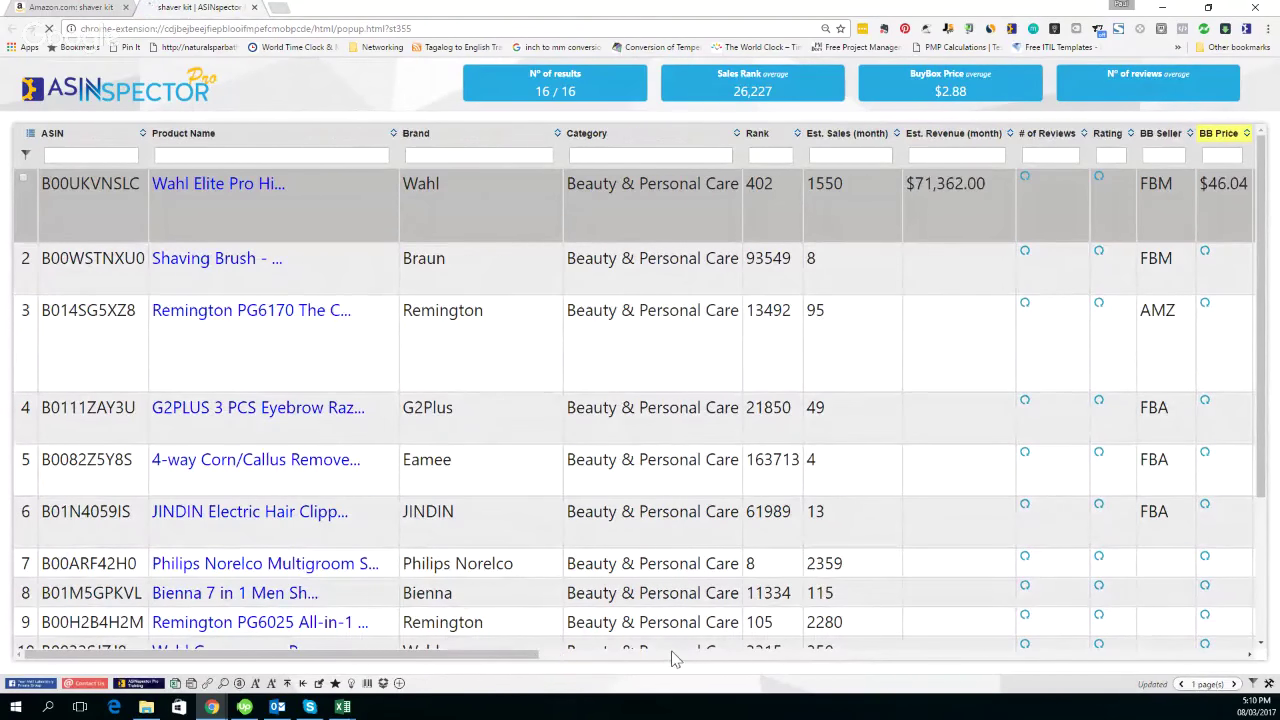
Filter the shaver kit results to a BB Price above 17 and below 50 using ">17&<50"
{"action": "left_click", "coordinate": [675, 655]}
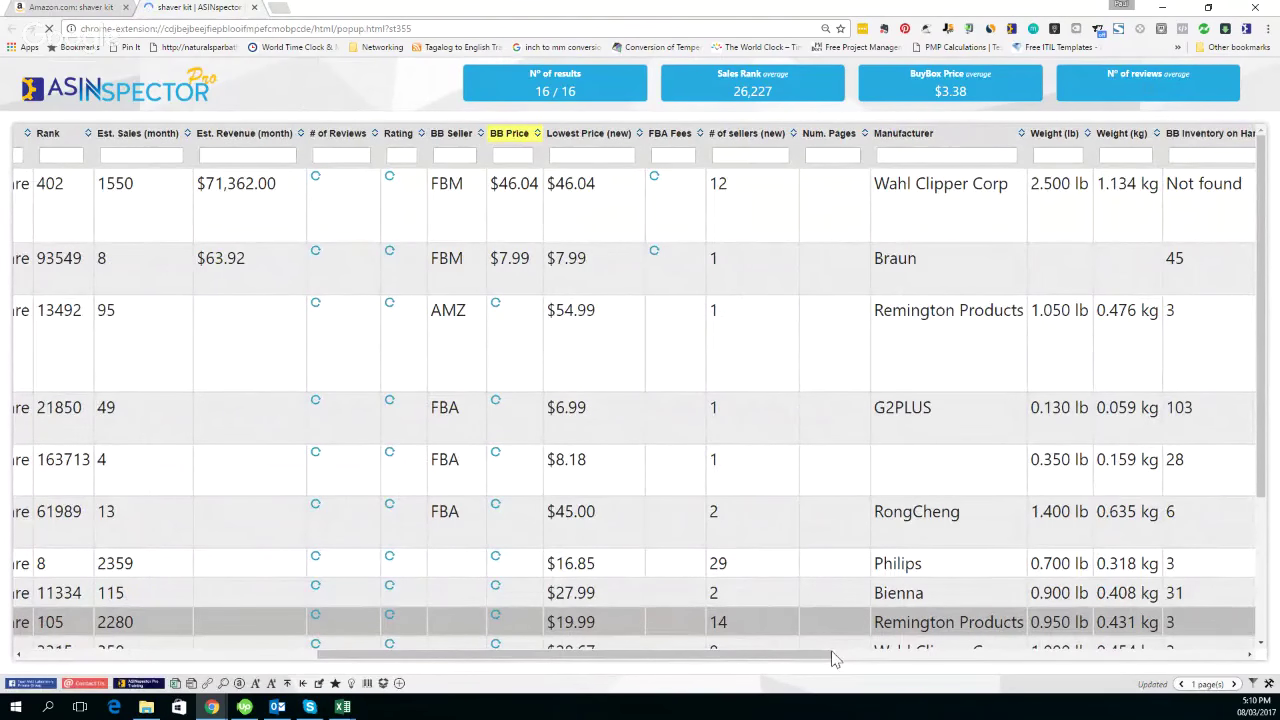
{"action": "left_click", "coordinate": [892, 658]}
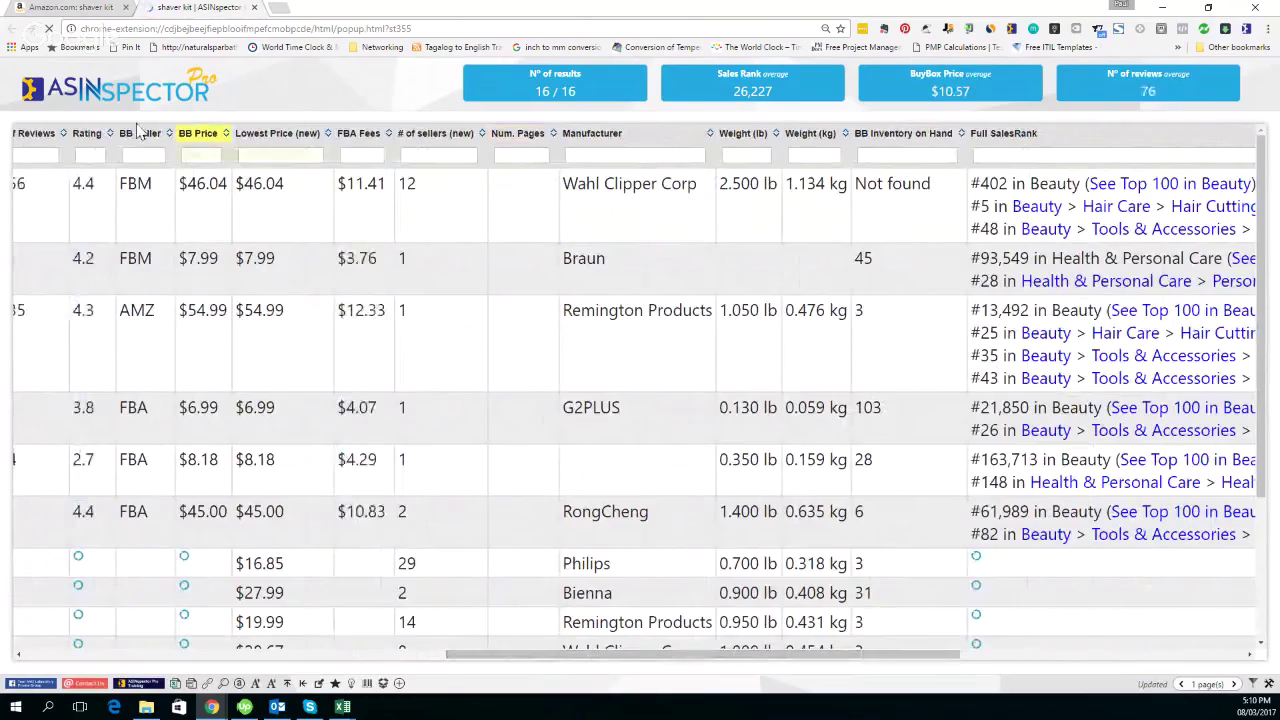
{"action": "left_click", "coordinate": [197, 157]}
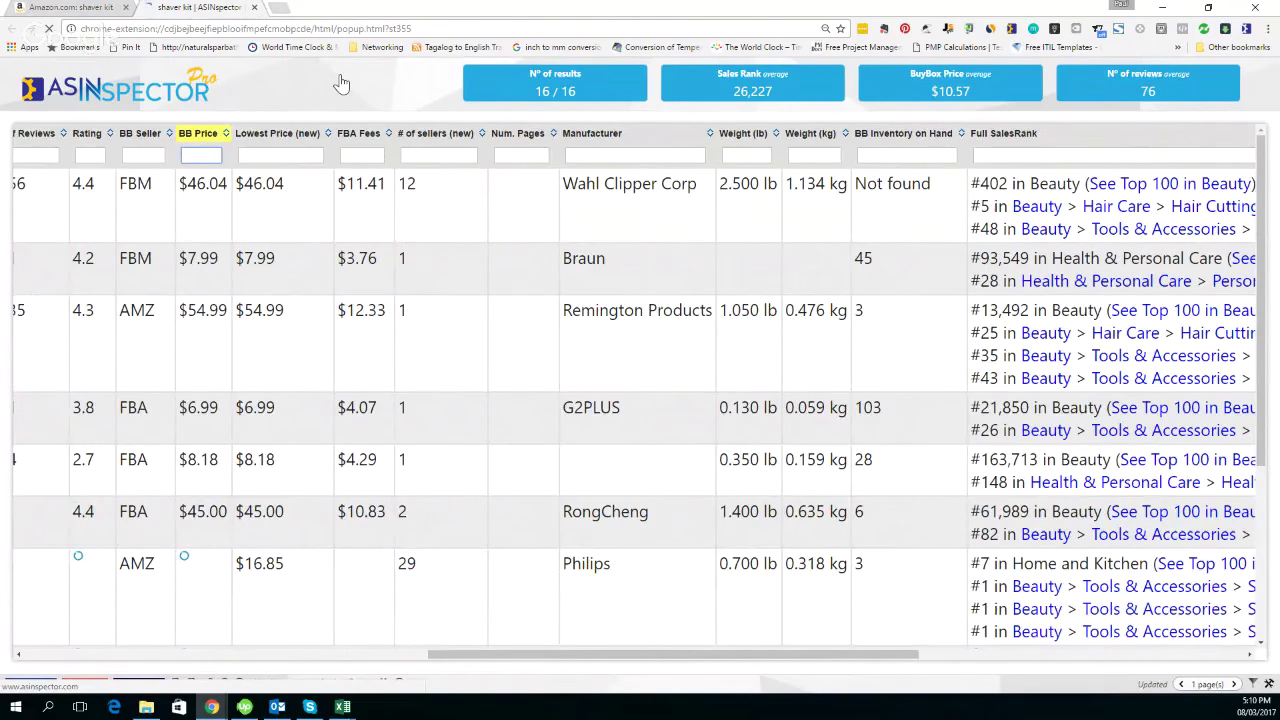
{"action": "type", "text": ">"}
{"action": "type", "text": "17"}
{"action": "type", "text": "8"}
{"action": "type", "text": "<50"}
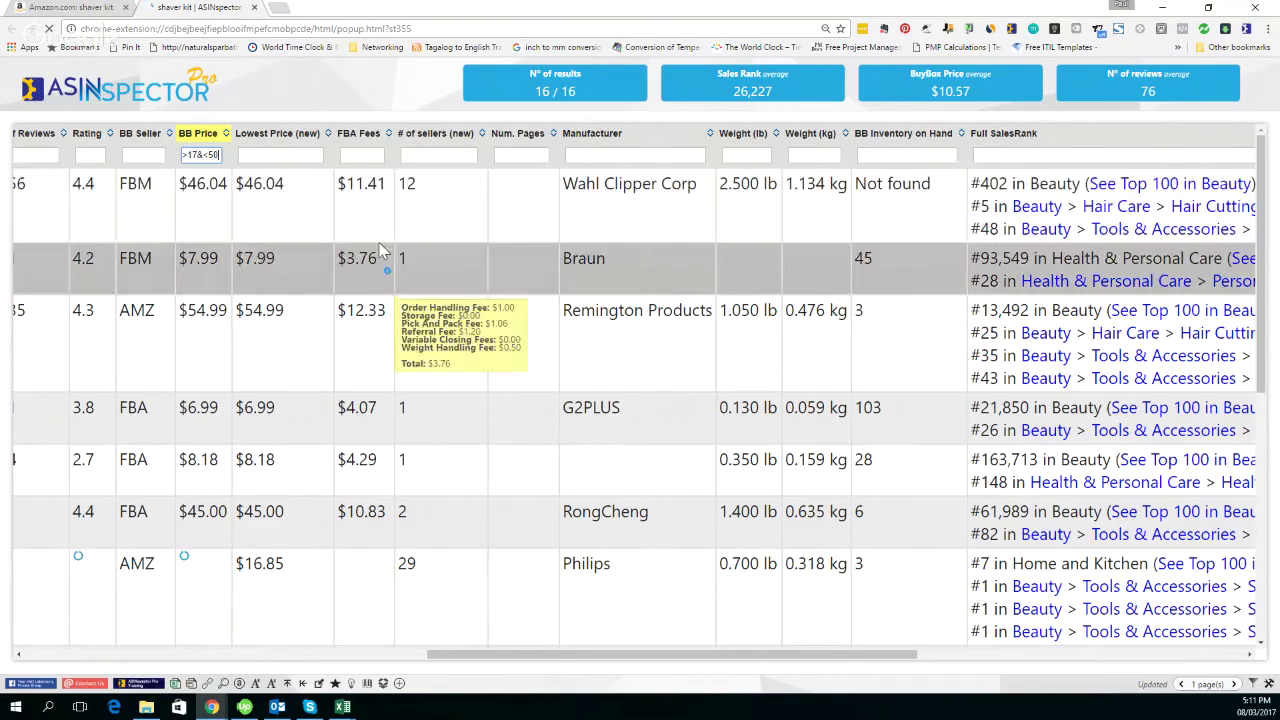
{"action": "left_click_drag", "start_coordinate": [708, 663], "coordinate": [1200, 563]}
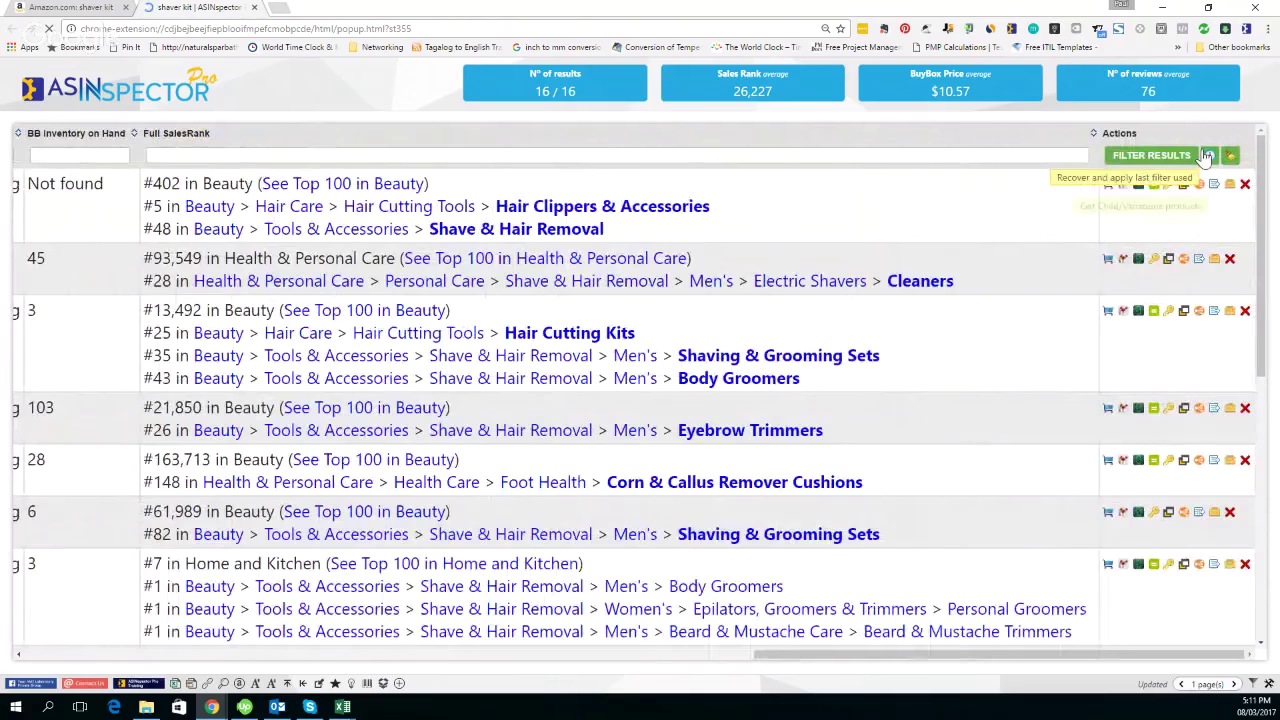
{"action": "left_click", "coordinate": [1207, 158]}
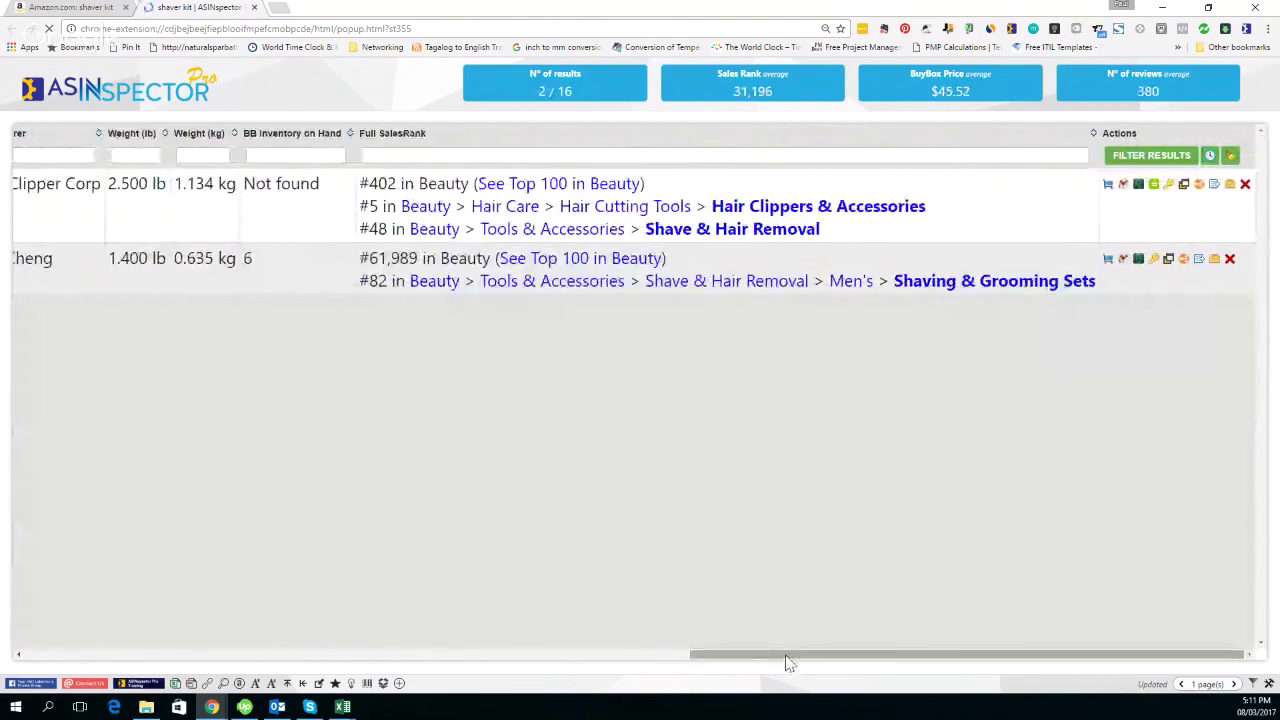
Load more shaver kit results into the table and look over the filtered products' revenue, reviews, brands and names
{"action": "left_click_drag", "start_coordinate": [786, 663], "coordinate": [372, 664]}
{"action": "left_click", "coordinate": [399, 683]}
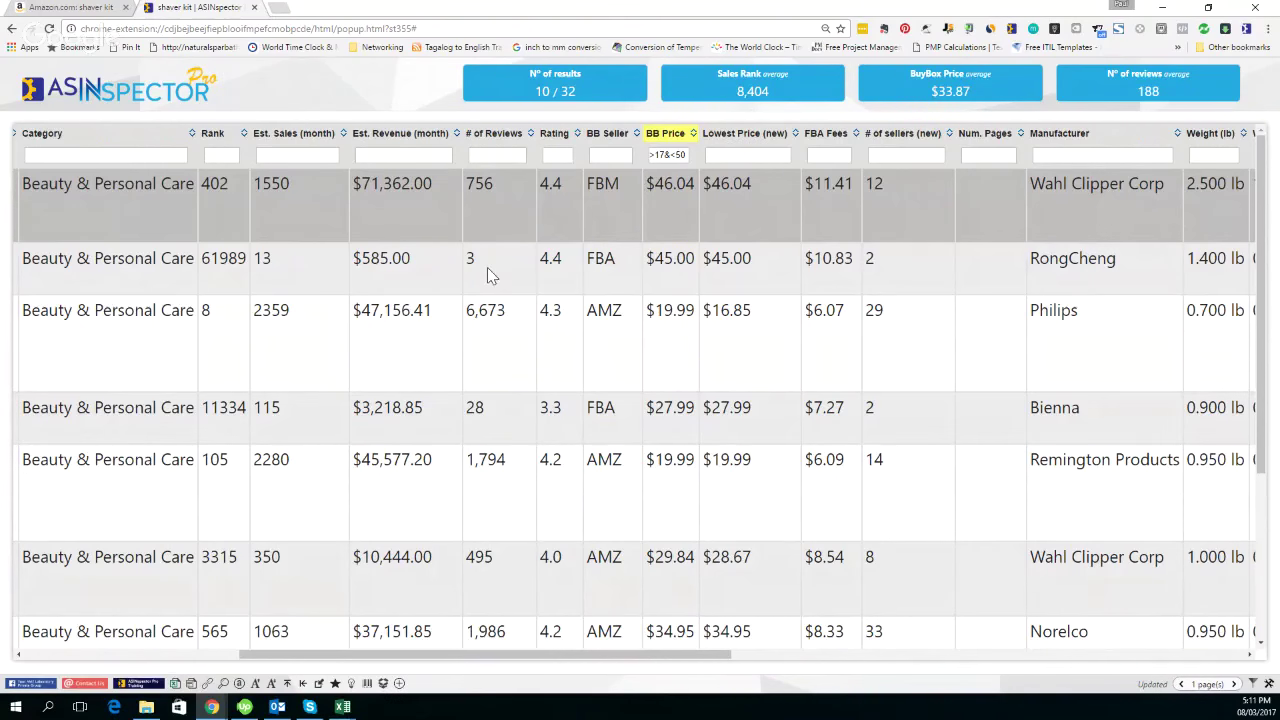
{"action": "left_click", "coordinate": [430, 275]}
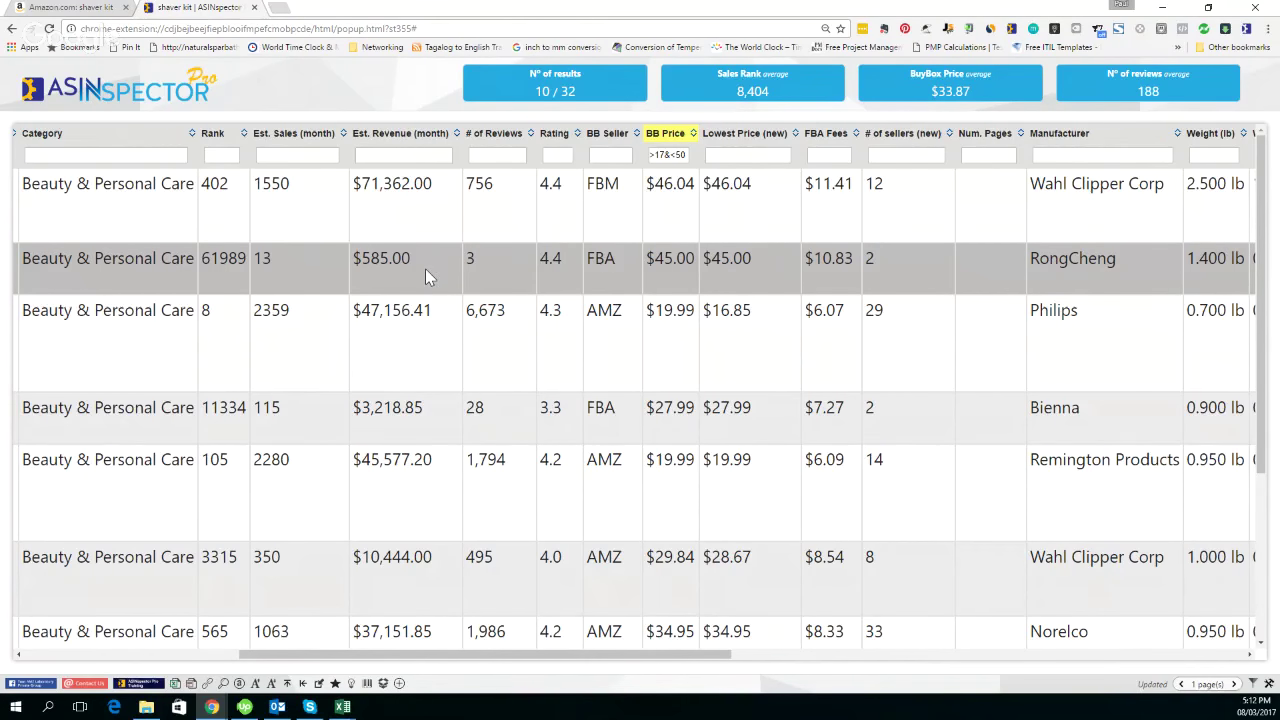
{"action": "left_click", "coordinate": [530, 557]}
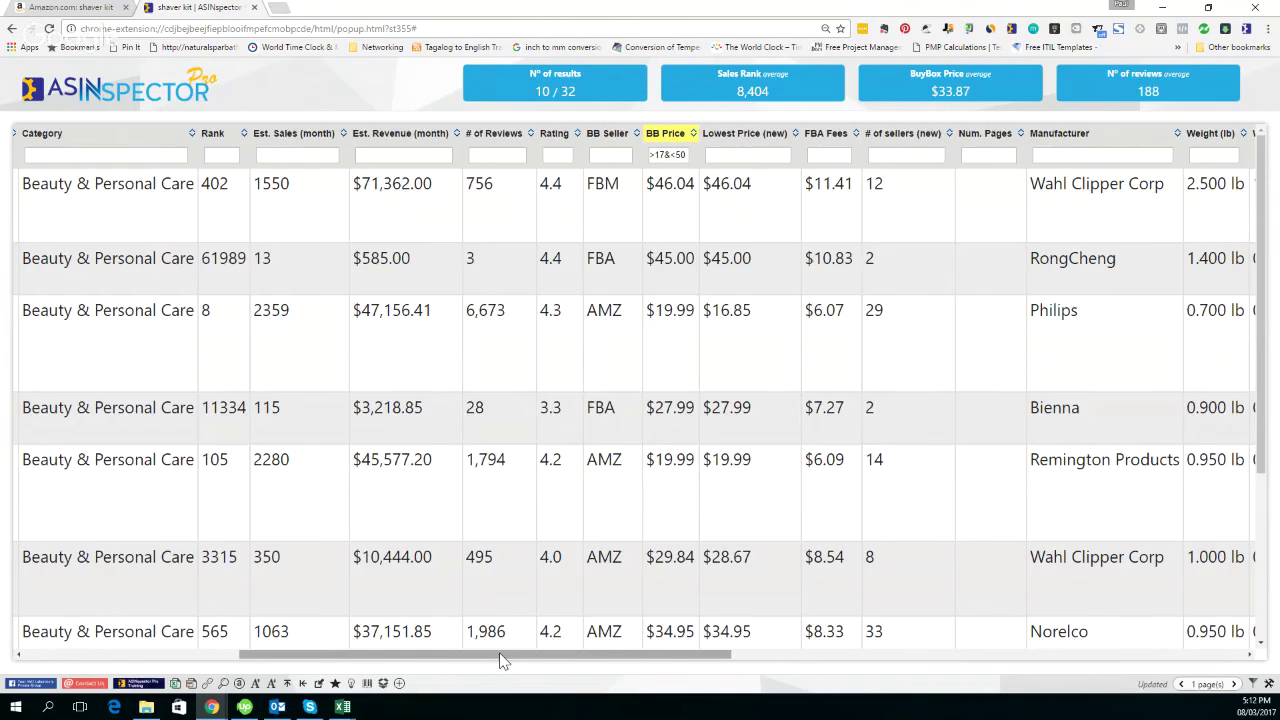
{"action": "left_click_drag", "start_coordinate": [503, 661], "coordinate": [280, 663]}
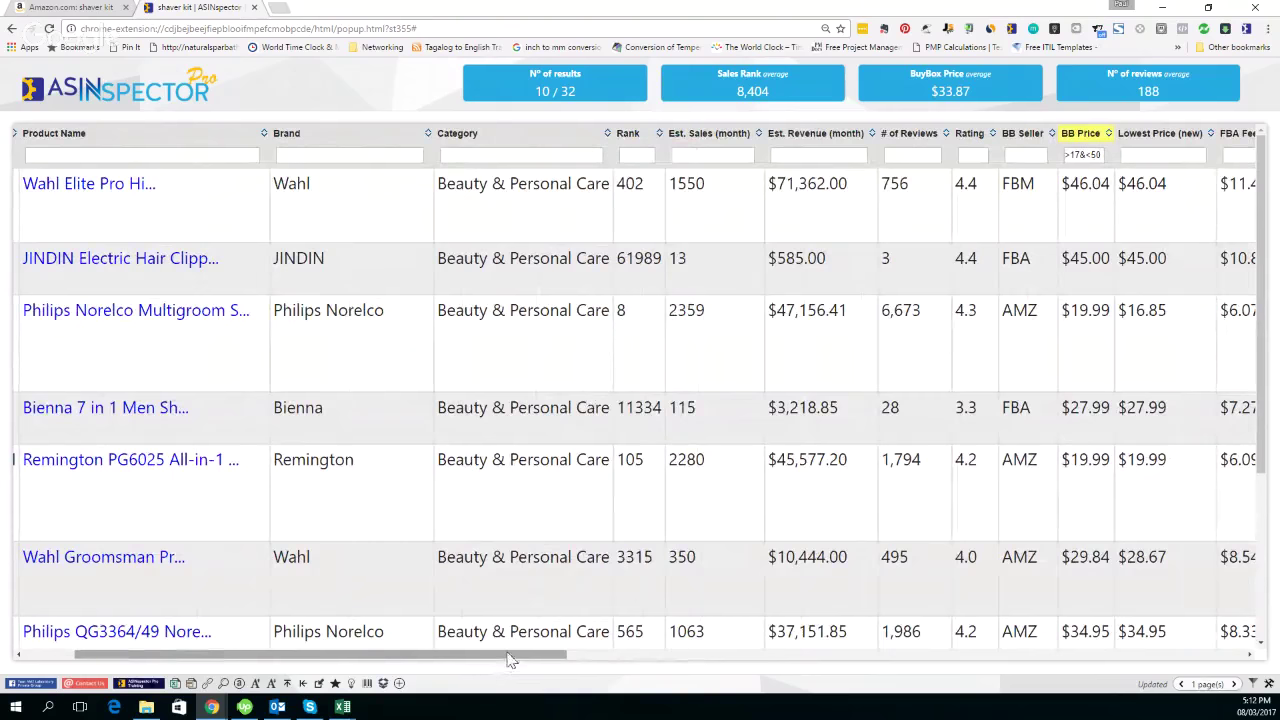
{"action": "left_click_drag", "start_coordinate": [417, 663], "coordinate": [140, 668]}
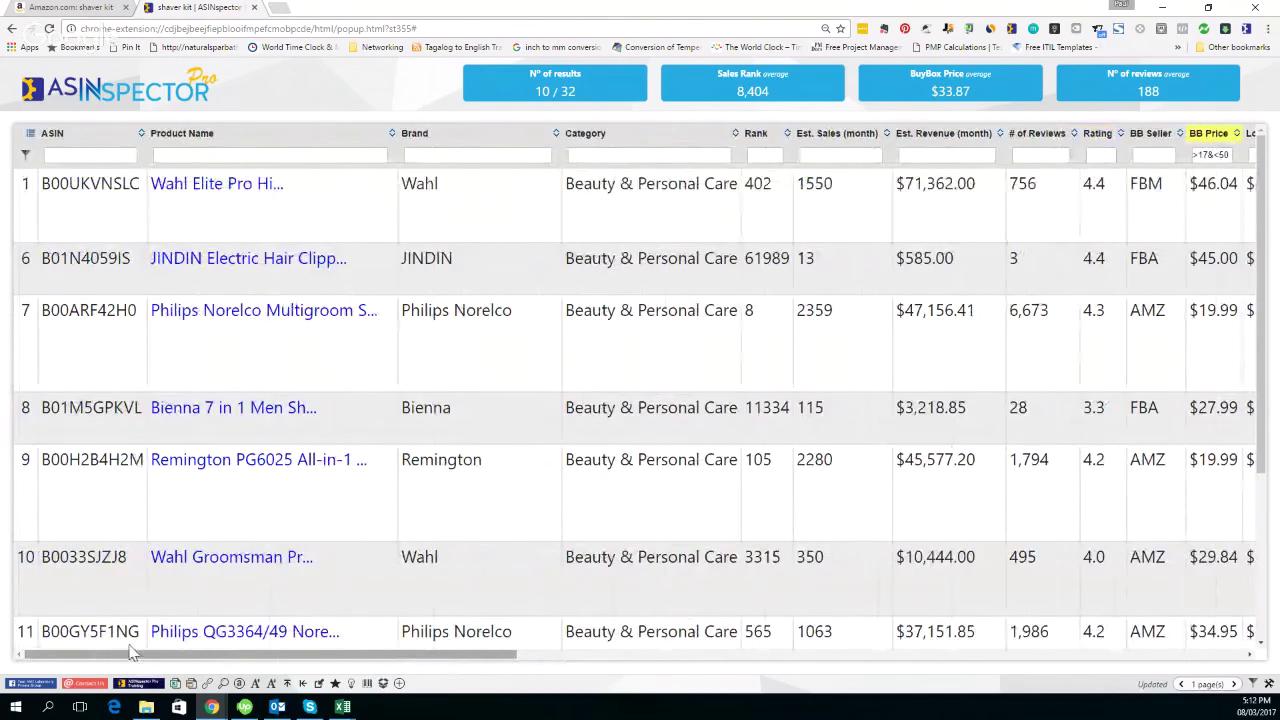
{"action": "scroll", "coordinate": [428, 456], "scroll_direction": "down", "scroll_amount": 3}
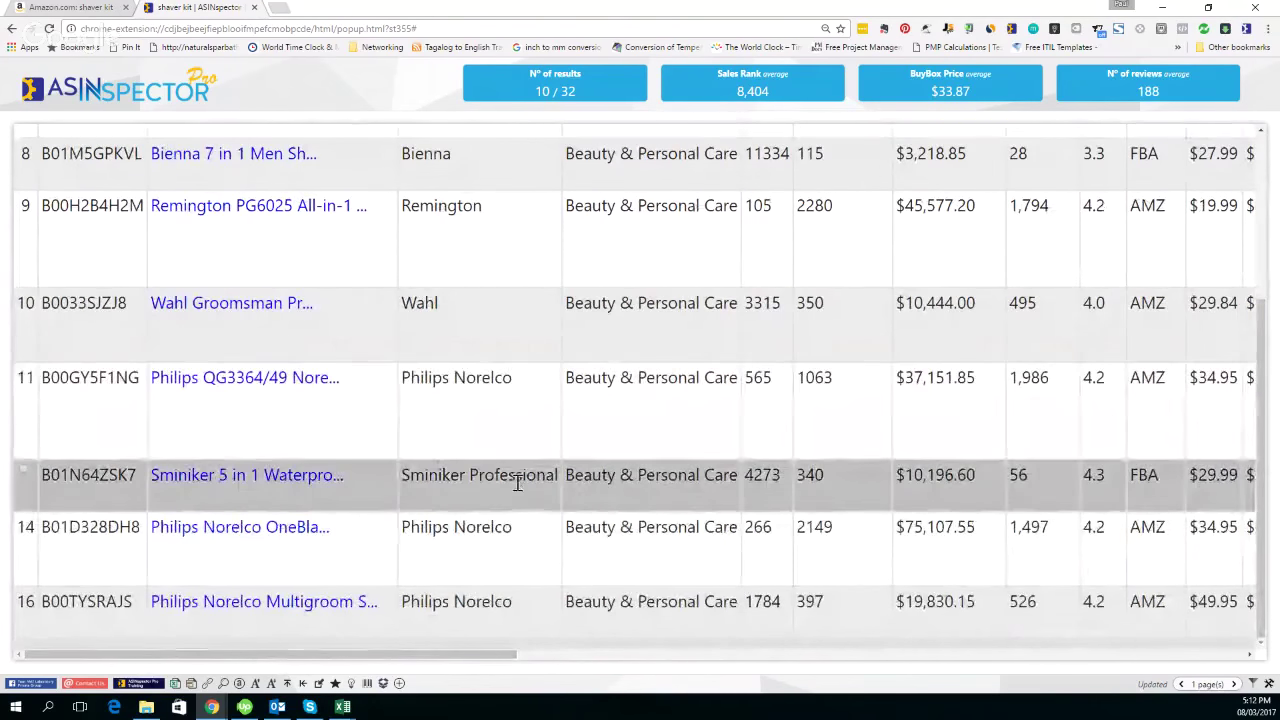
{"action": "scroll", "coordinate": [517, 497], "scroll_direction": "up", "scroll_amount": 3}
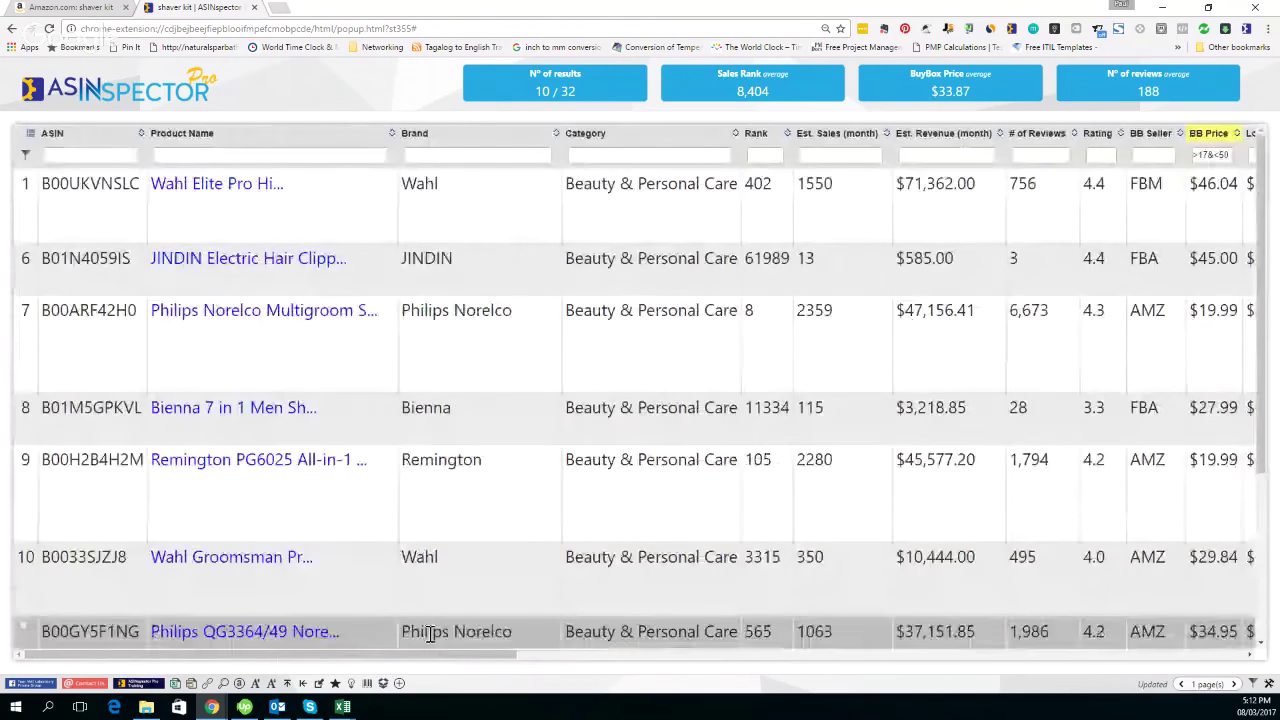
Sort the filtered results by estimated monthly revenue from highest to lowest and compare the products' reviews and sellers
{"action": "left_click_drag", "start_coordinate": [446, 655], "coordinate": [644, 653]}
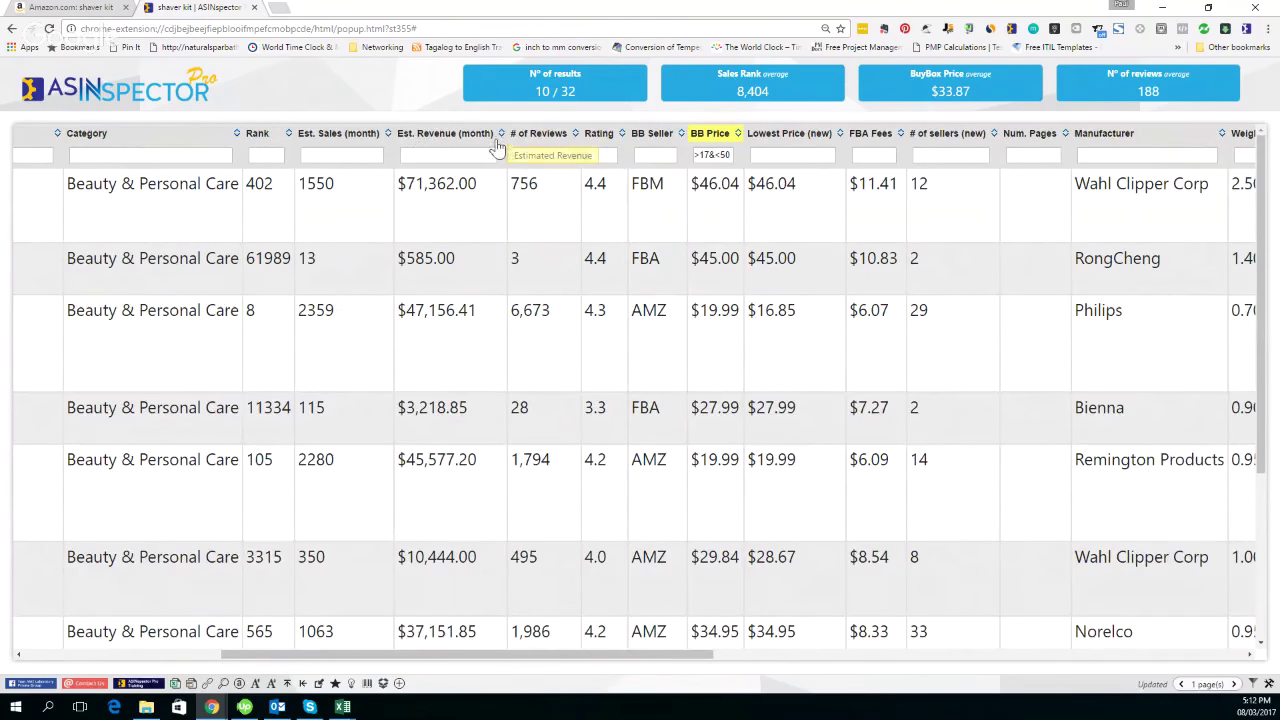
{"action": "left_click", "coordinate": [502, 134]}
{"action": "left_click", "coordinate": [502, 134]}
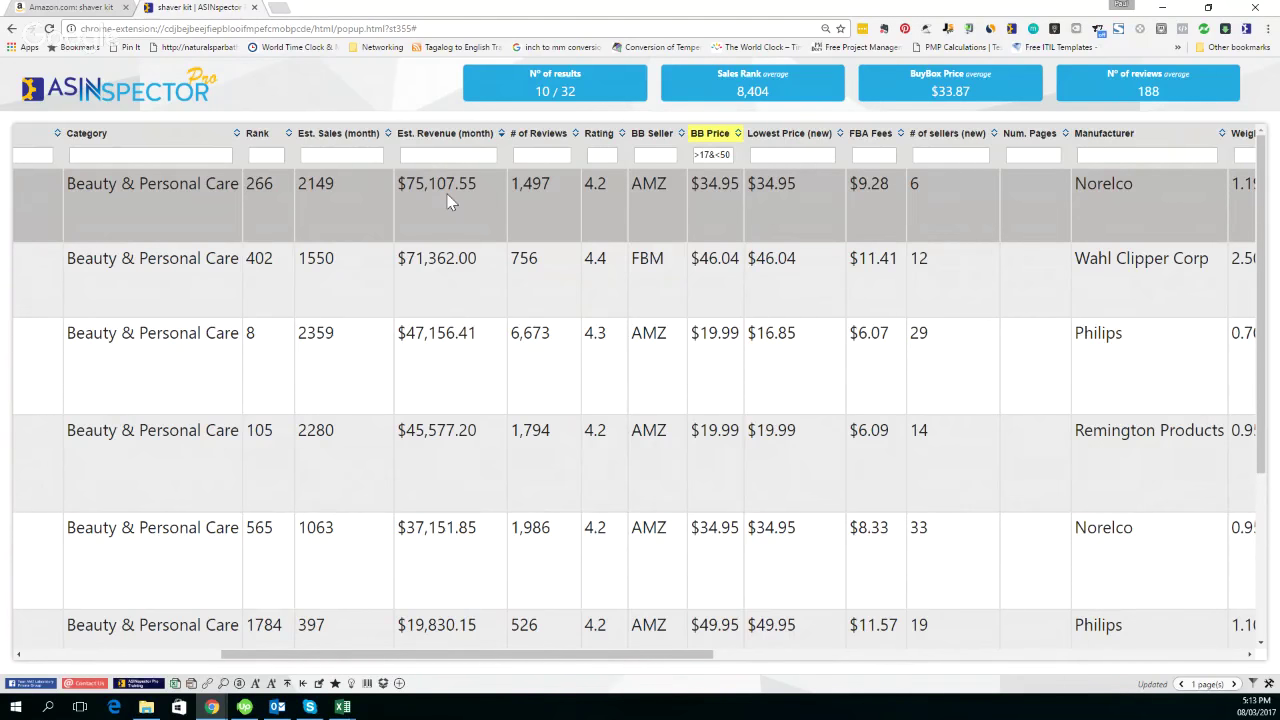
{"action": "left_click_drag", "start_coordinate": [1262, 195], "coordinate": [1266, 362]}
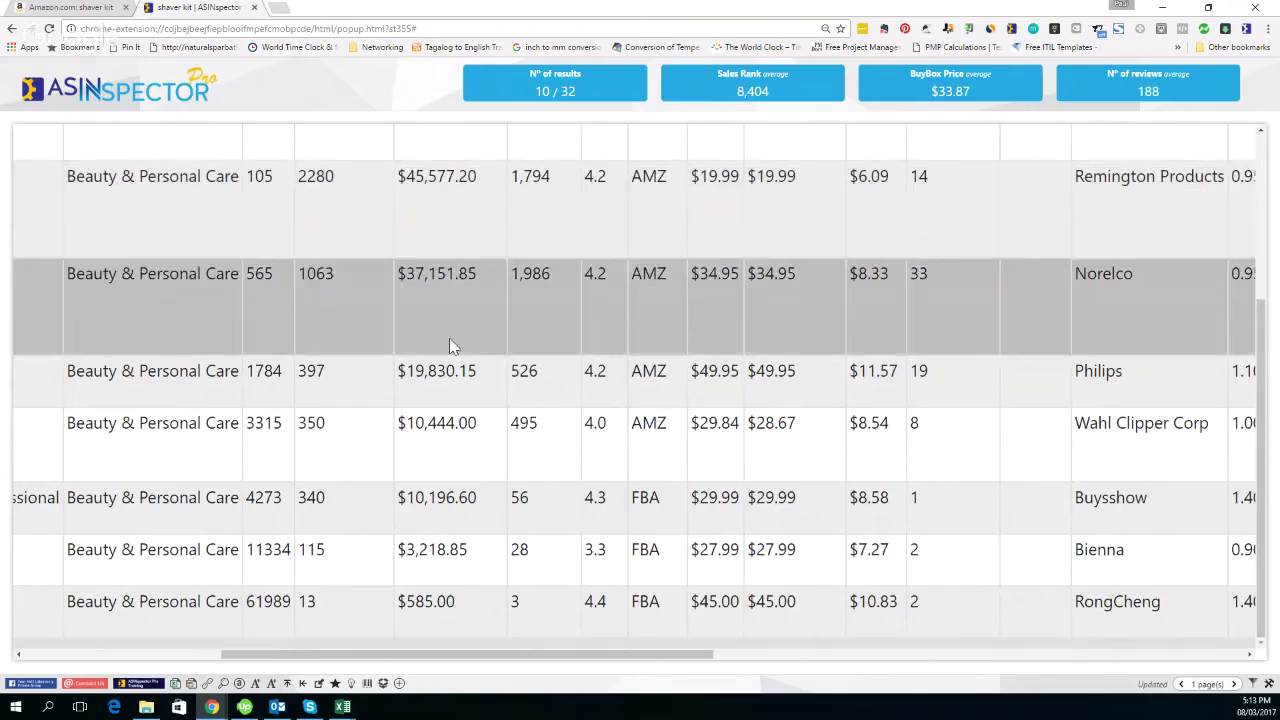
{"action": "scroll", "coordinate": [452, 442], "scroll_direction": "up", "scroll_amount": 3}
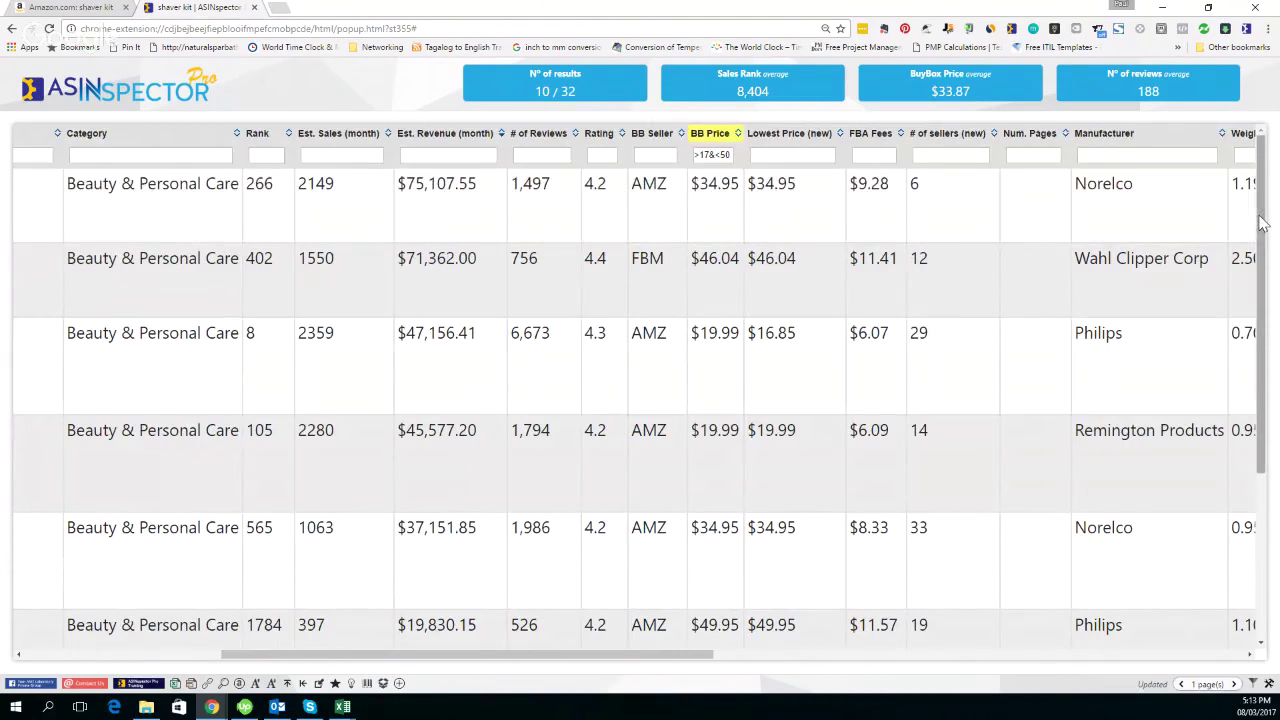
{"action": "left_click_drag", "start_coordinate": [1264, 229], "coordinate": [1277, 428]}
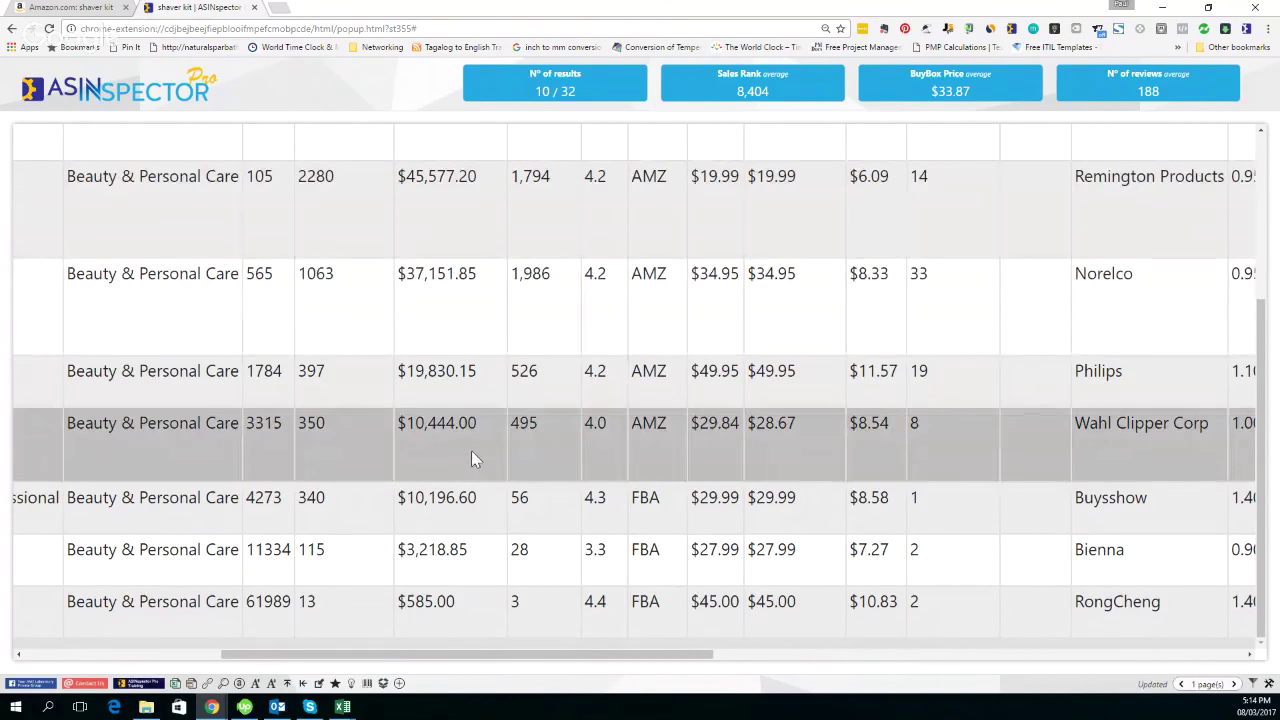
{"action": "mouse_move", "coordinate": [585, 371]}
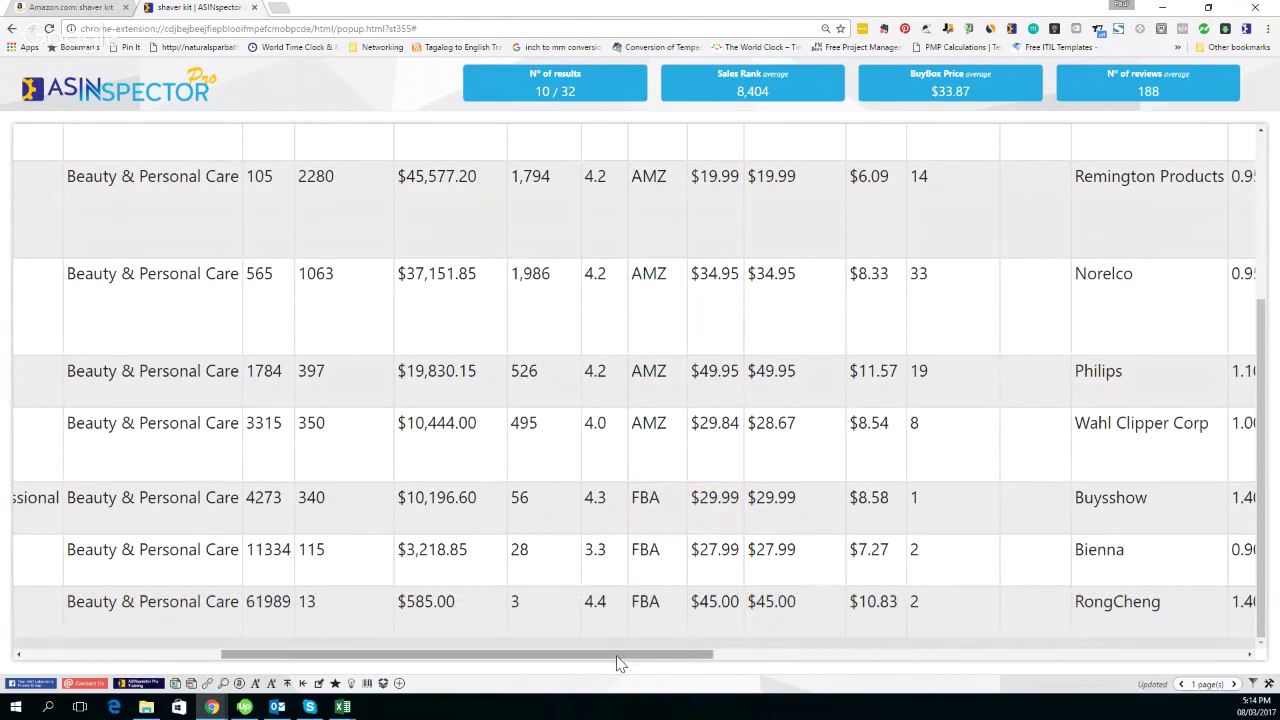
Get the product keywords of the Philips QG3364/49 Norelco grooming kit and copy the keyword "grooming glove"
{"action": "left_click_drag", "start_coordinate": [617, 663], "coordinate": [695, 658]}
{"action": "left_click_drag", "start_coordinate": [790, 651], "coordinate": [1230, 652]}
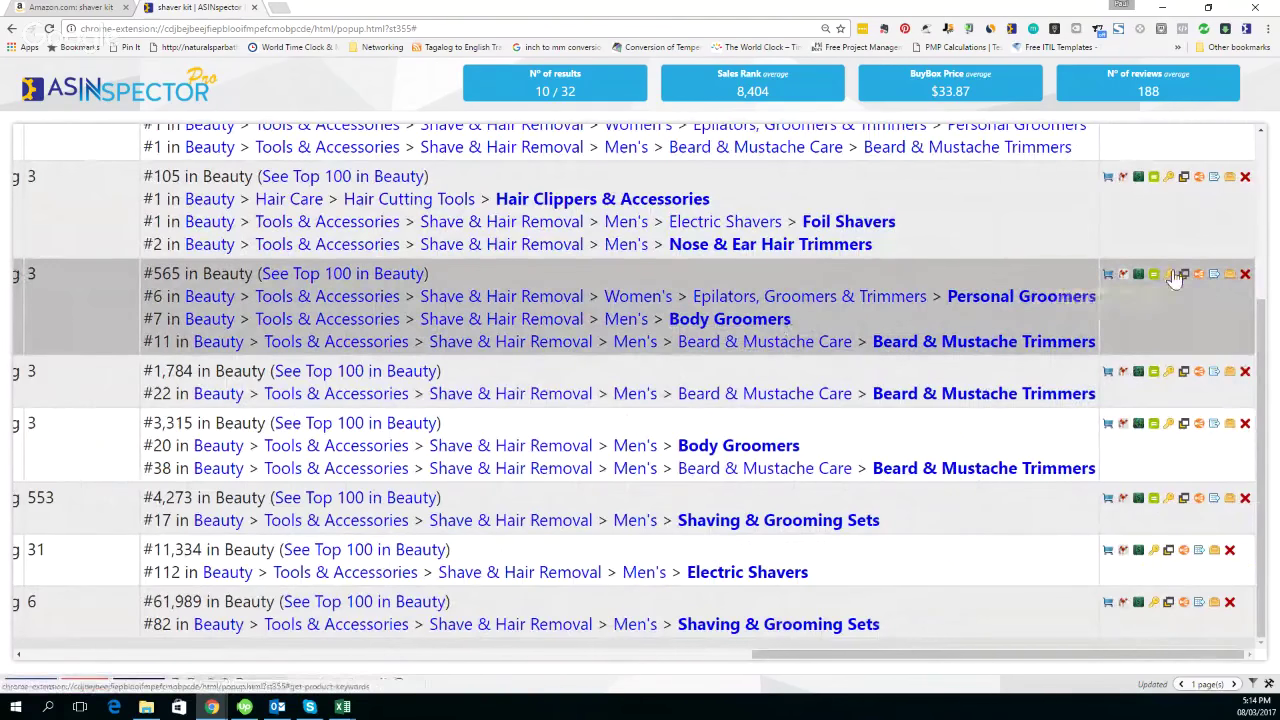
{"action": "left_click", "coordinate": [1176, 277]}
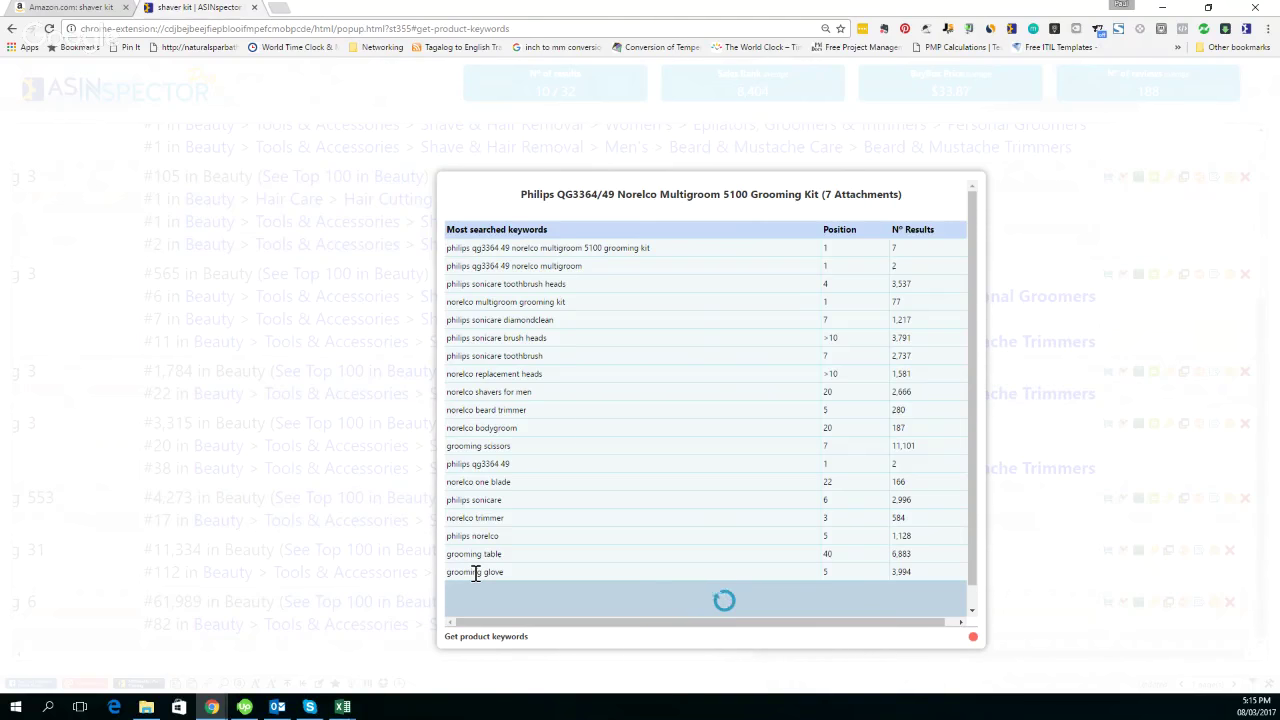
{"action": "left_click_drag", "start_coordinate": [503, 572], "coordinate": [448, 572]}
{"action": "key", "text": "ctrl+c"}
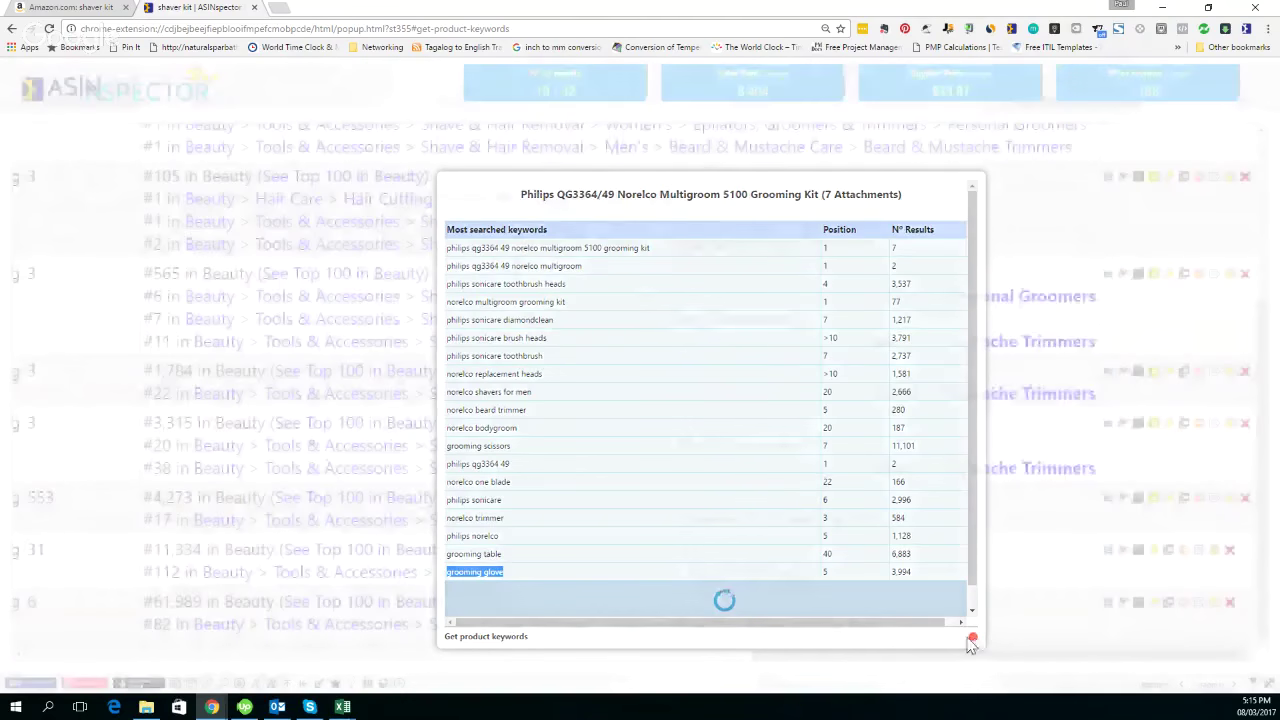
{"action": "left_click", "coordinate": [971, 639]}
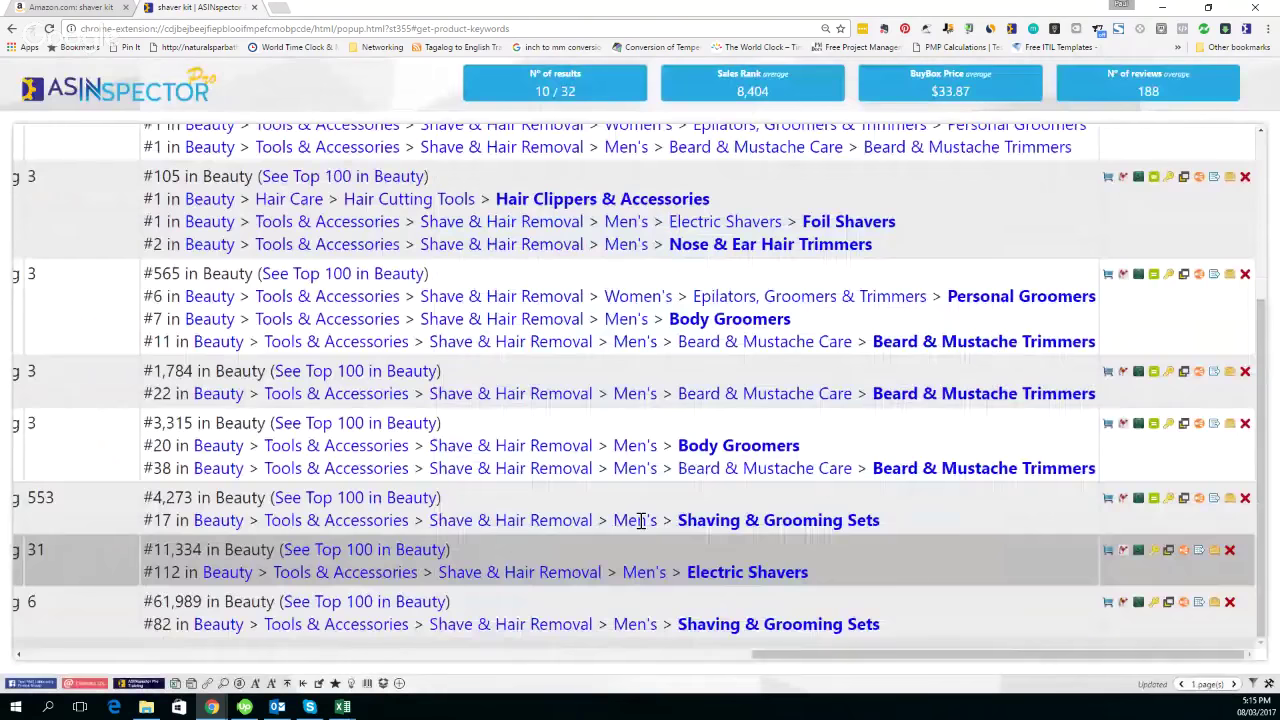
Start a new Amazon search from ASINspector for the copied keyword "grooming glove"
{"action": "left_click", "coordinate": [240, 686]}
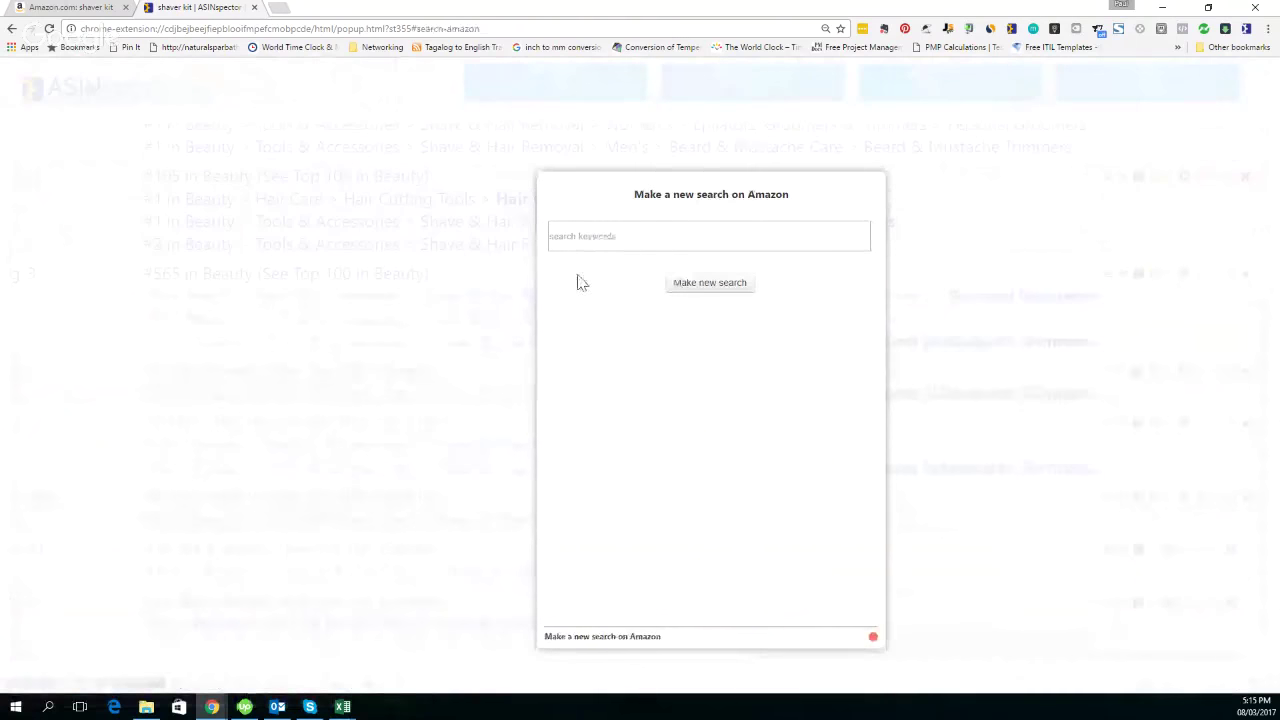
{"action": "left_click", "coordinate": [592, 238]}
{"action": "key", "text": "ctrl+v"}
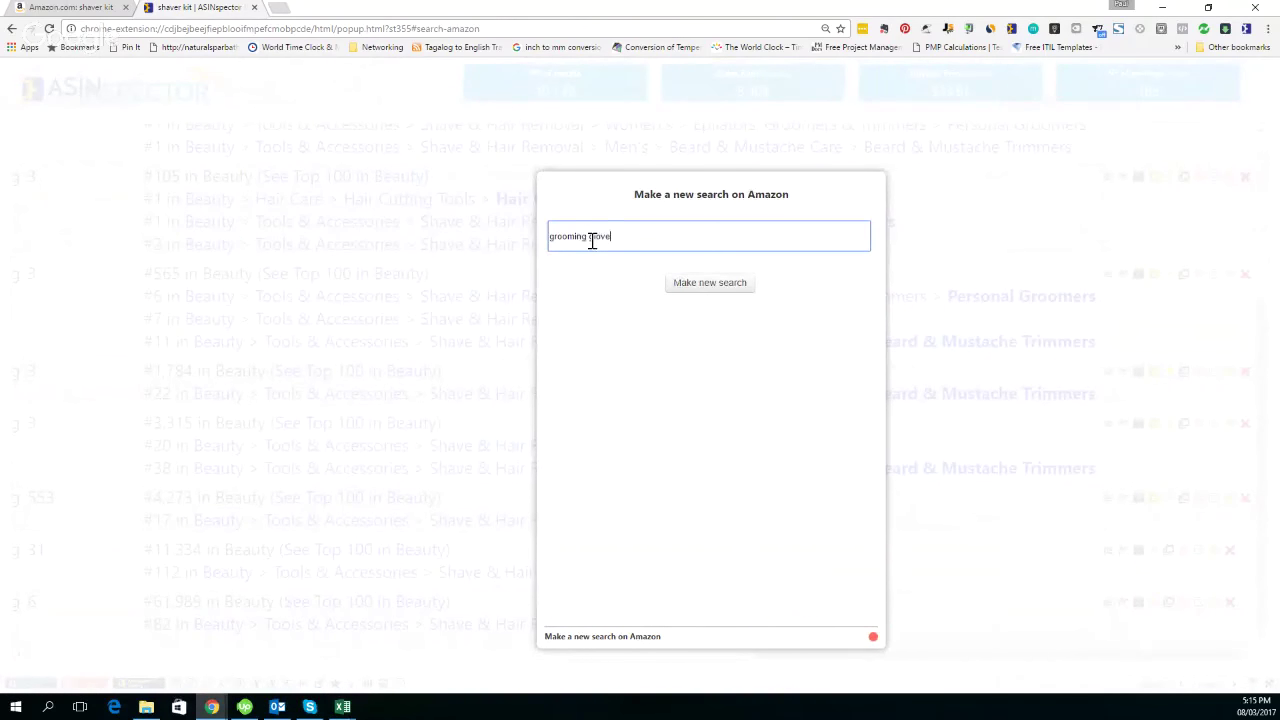
{"action": "left_click", "coordinate": [728, 286]}
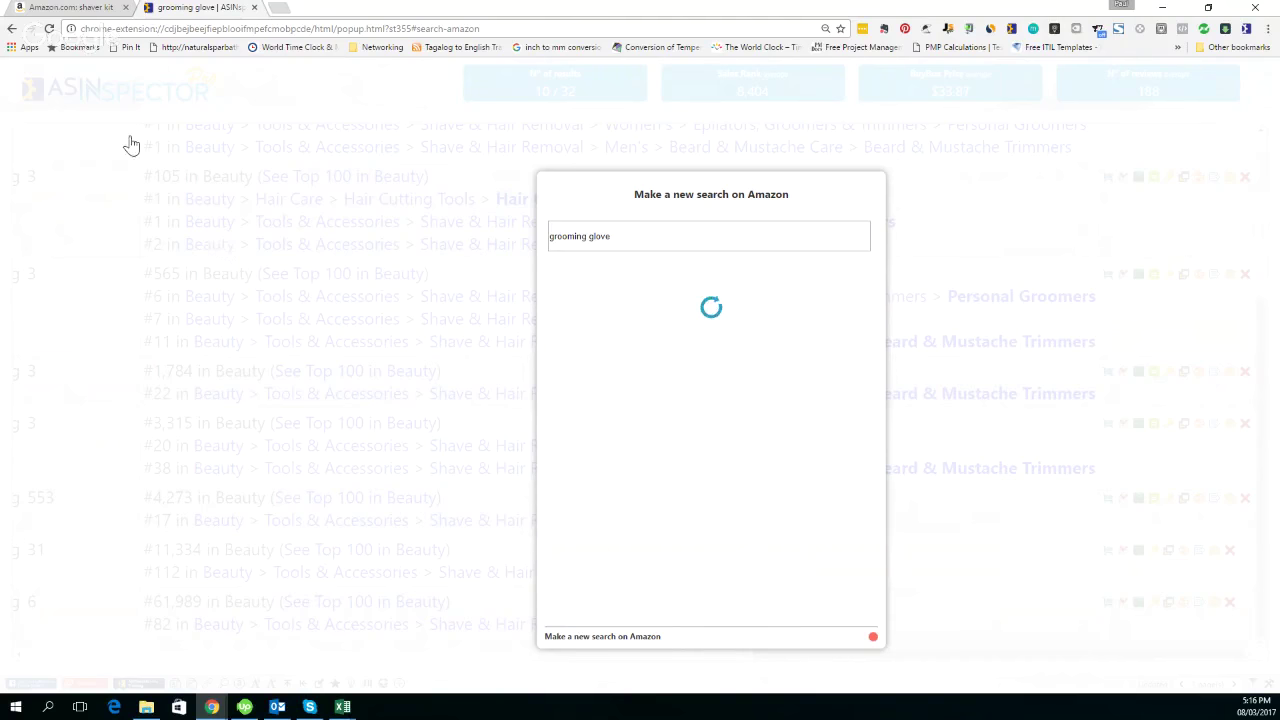
Search directly on the Amazon page for "grooming glove" in place of shaver kit
{"action": "left_click", "coordinate": [70, 9]}
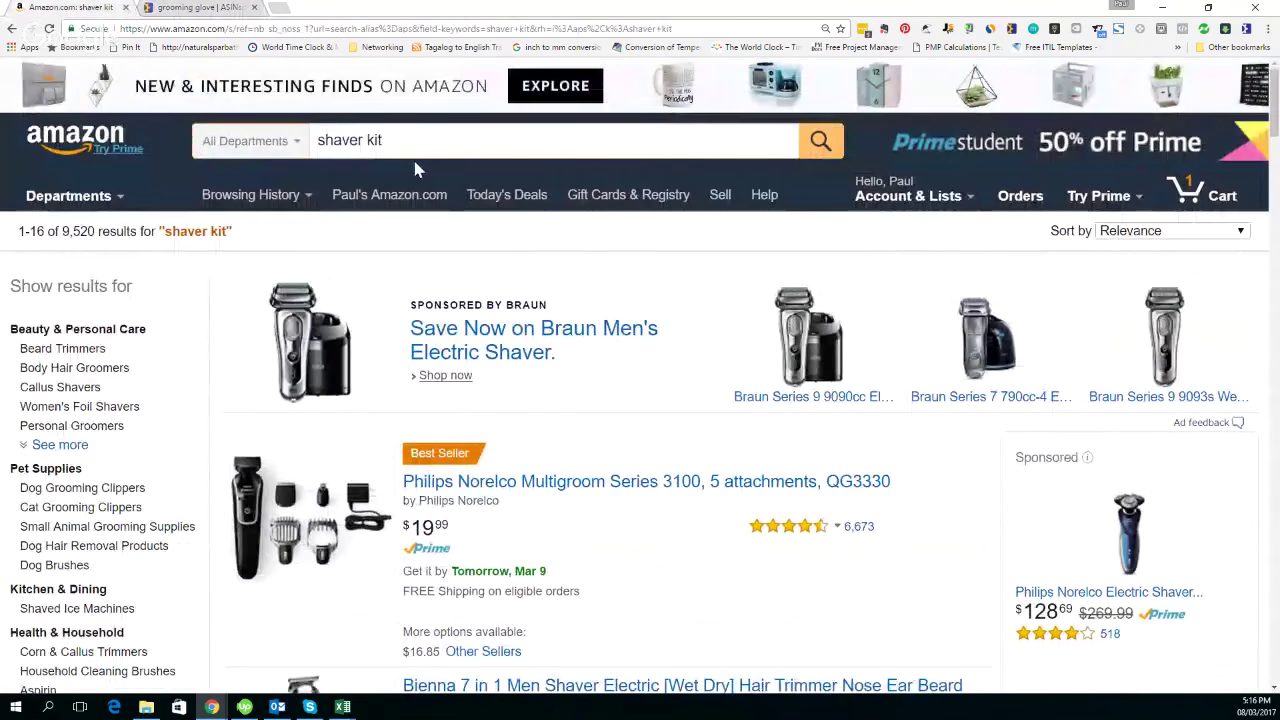
{"action": "left_click_drag", "start_coordinate": [400, 145], "coordinate": [307, 145]}
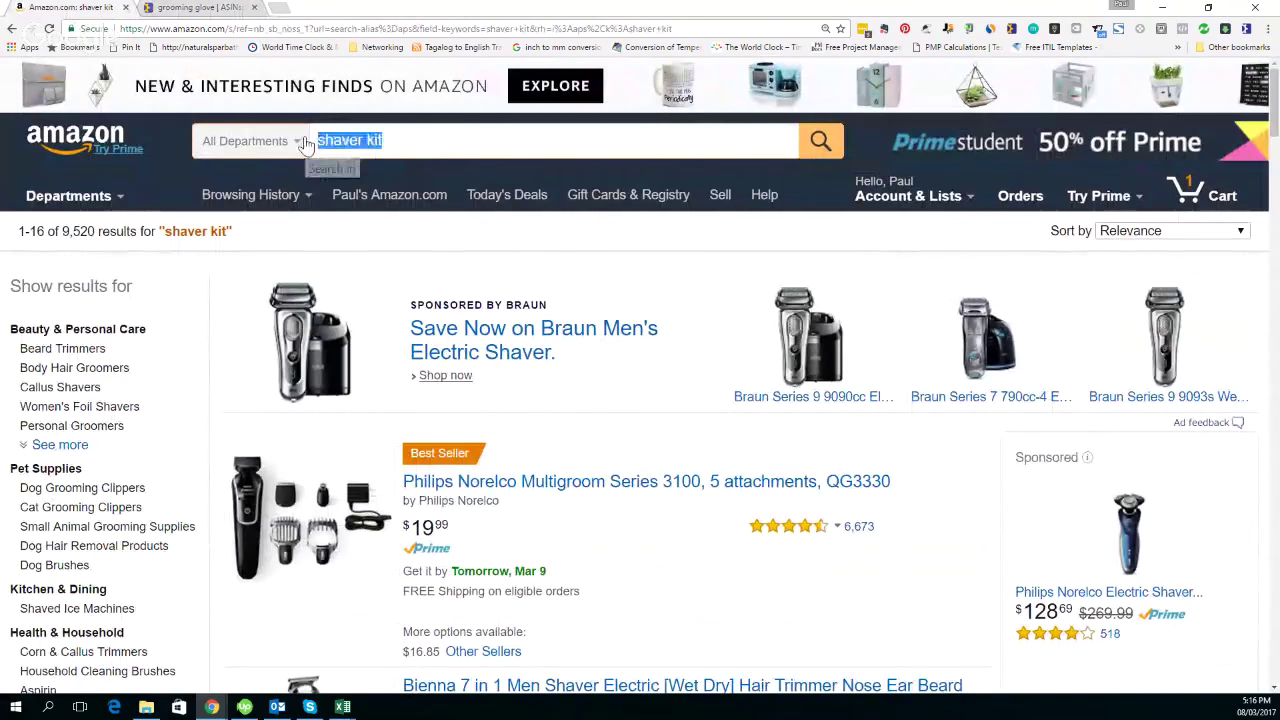
{"action": "key", "text": "ctrl+v"}
{"action": "key", "text": "Return"}
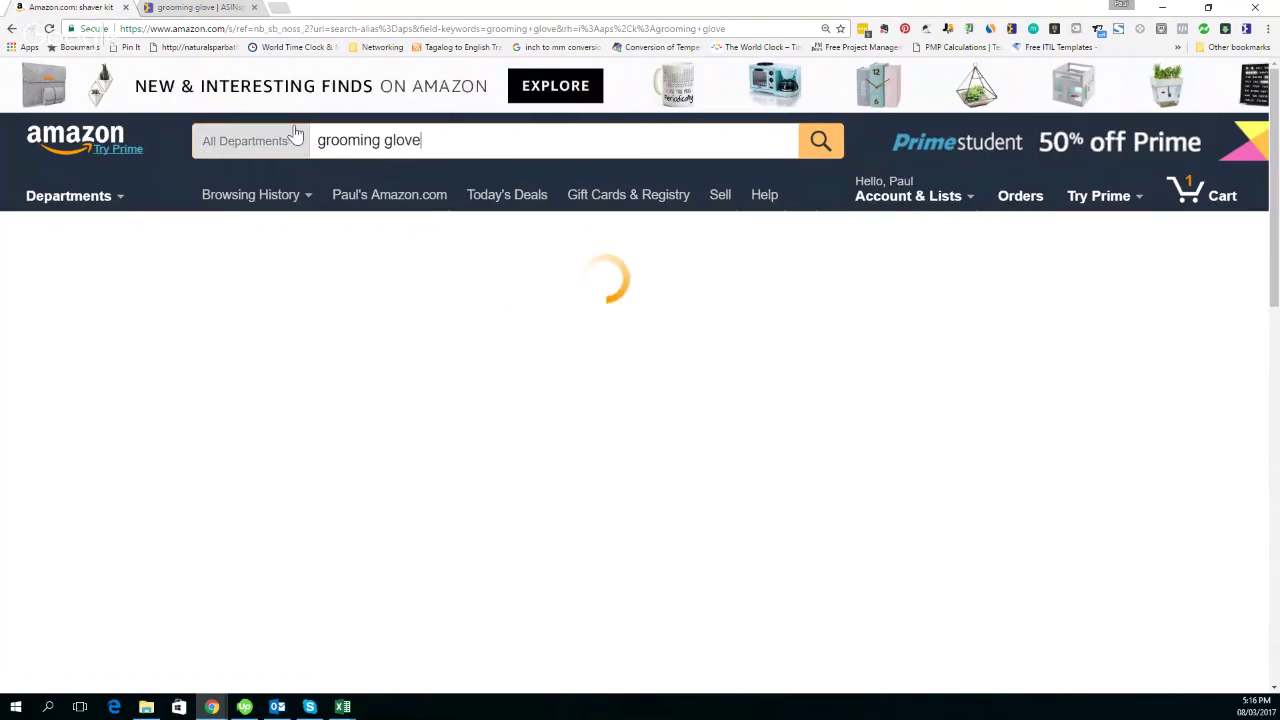
{"action": "left_click", "coordinate": [210, 12]}
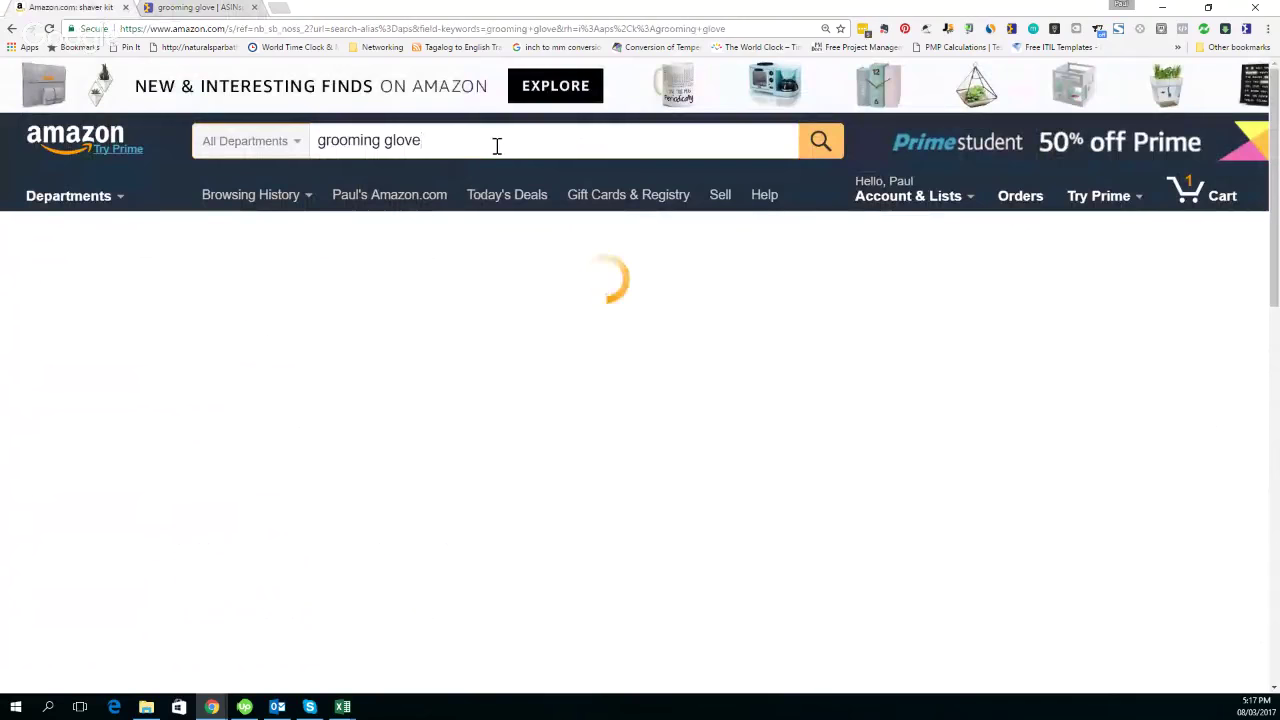
{"action": "left_click", "coordinate": [497, 146]}
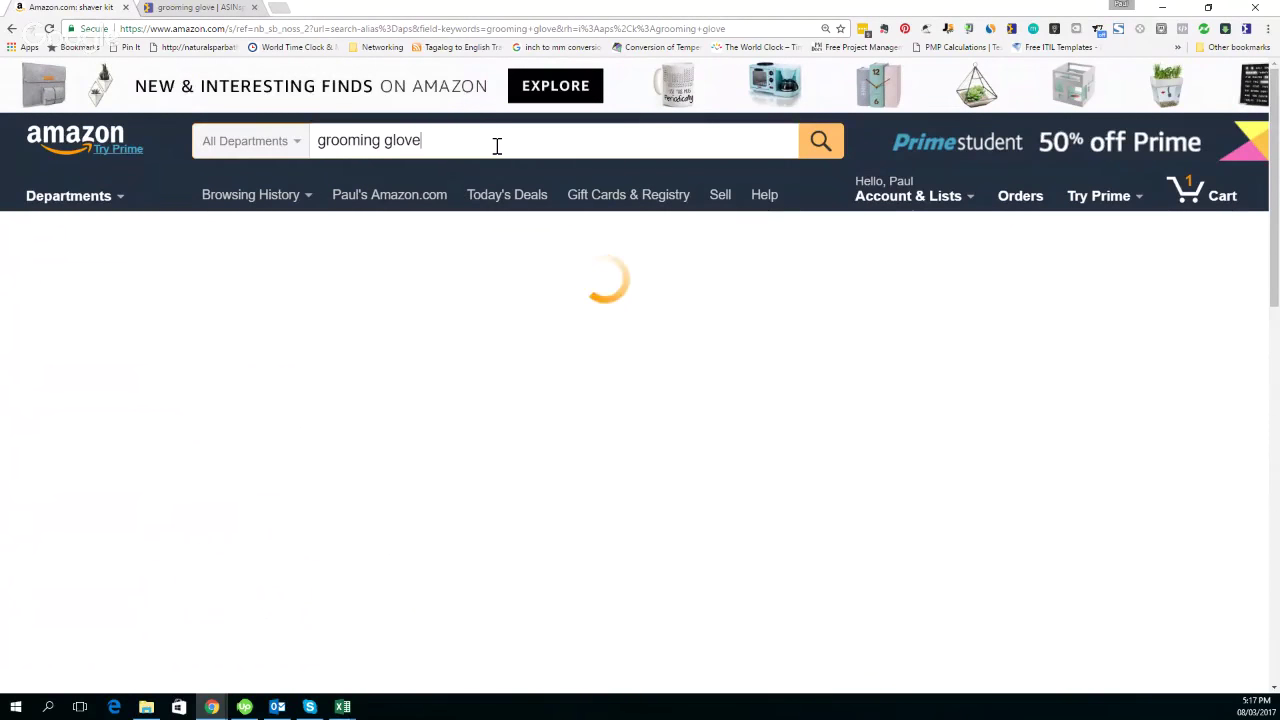
{"action": "left_click", "coordinate": [200, 8]}
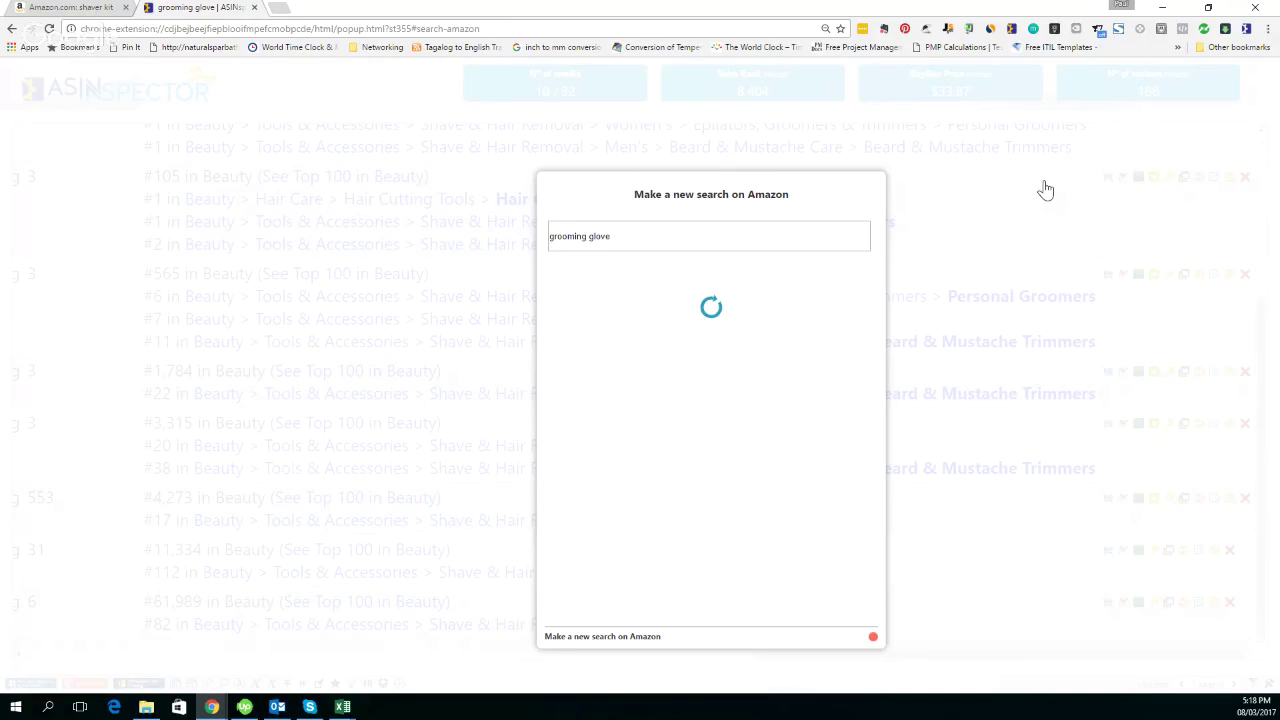
{"action": "left_click", "coordinate": [90, 12]}
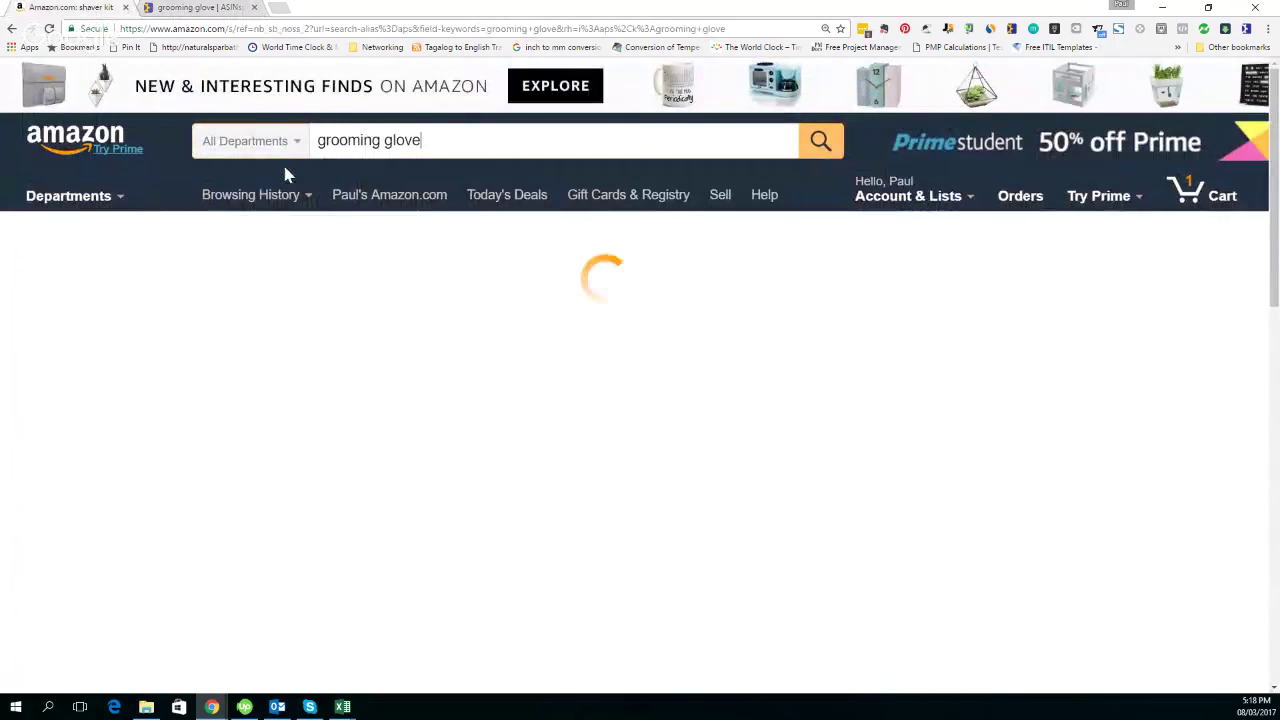
{"action": "left_click", "coordinate": [195, 10]}
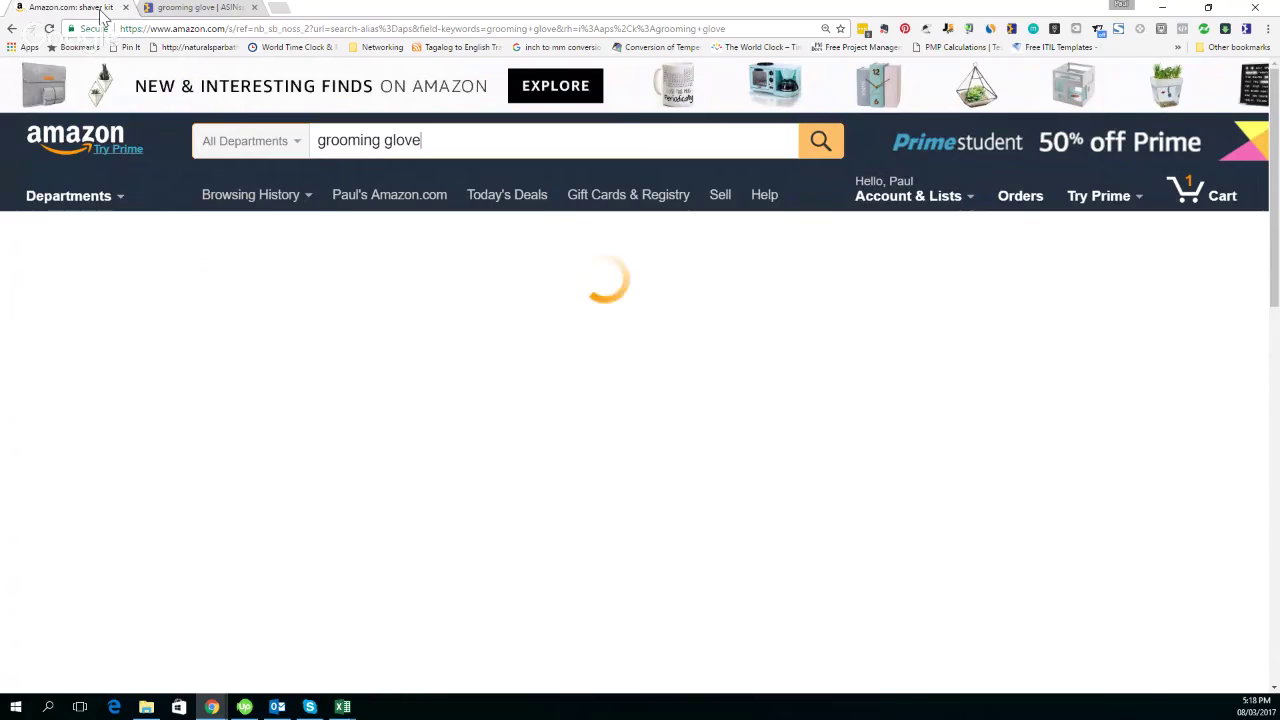
{"action": "left_click", "coordinate": [222, 12]}
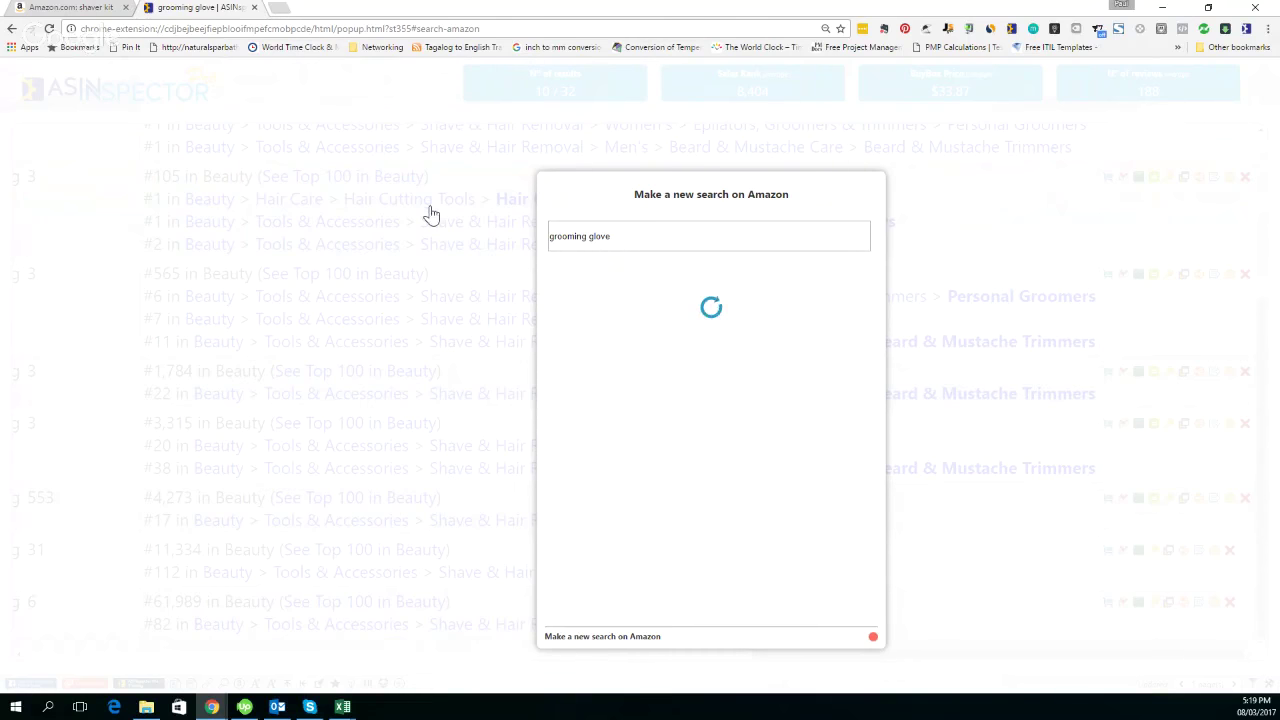
Check the Amazon page for grooming glove results and close the old ASINspector results for shaver kit
{"action": "left_click", "coordinate": [90, 8]}
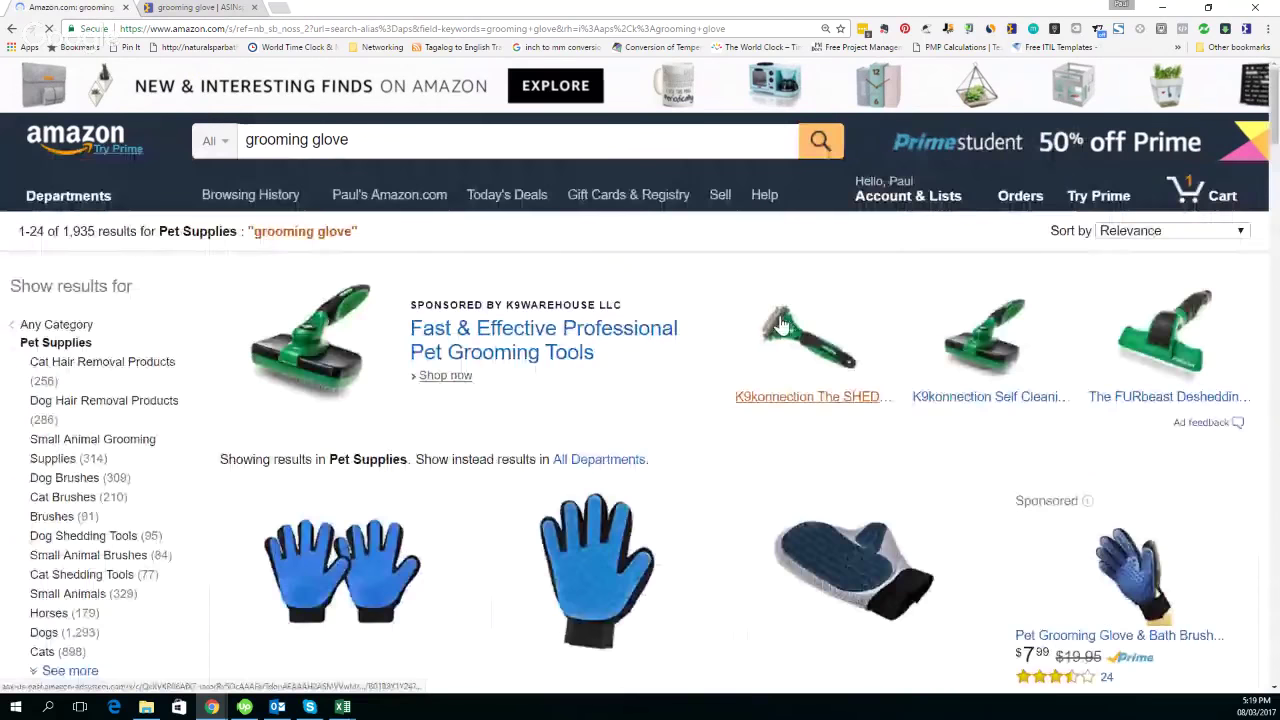
{"action": "left_click", "coordinate": [205, 8]}
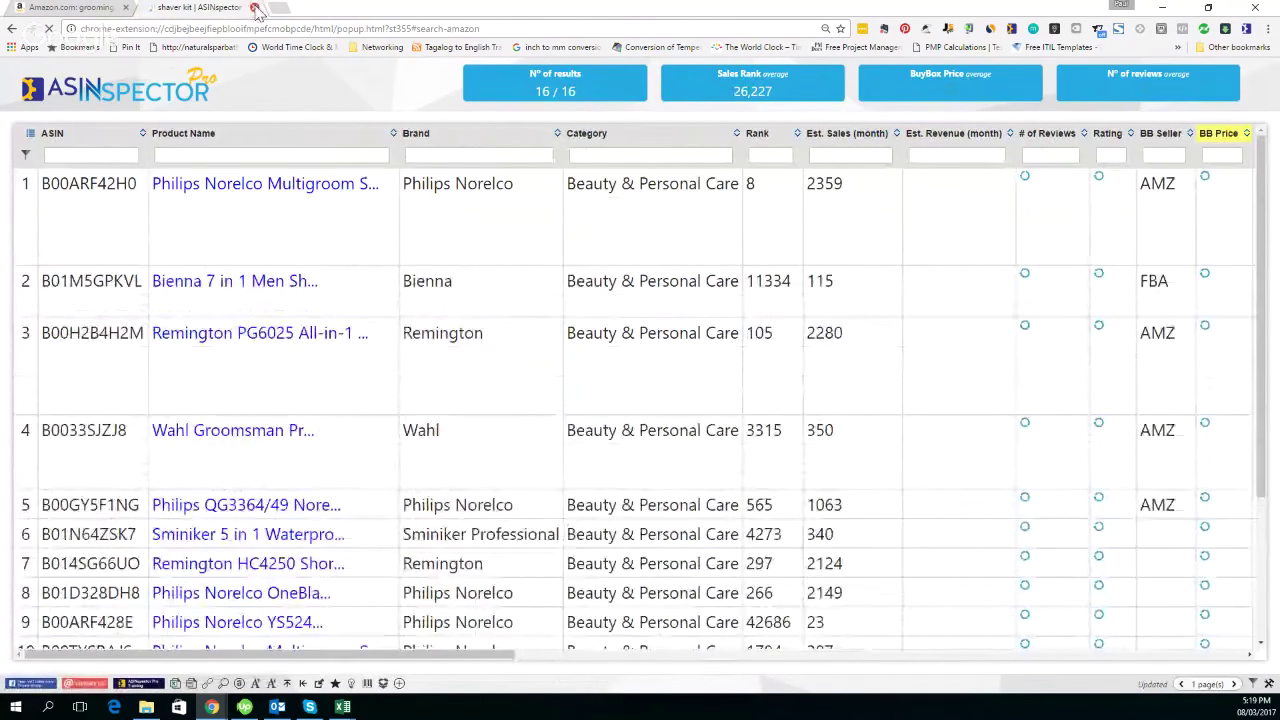
{"action": "left_click", "coordinate": [255, 8]}
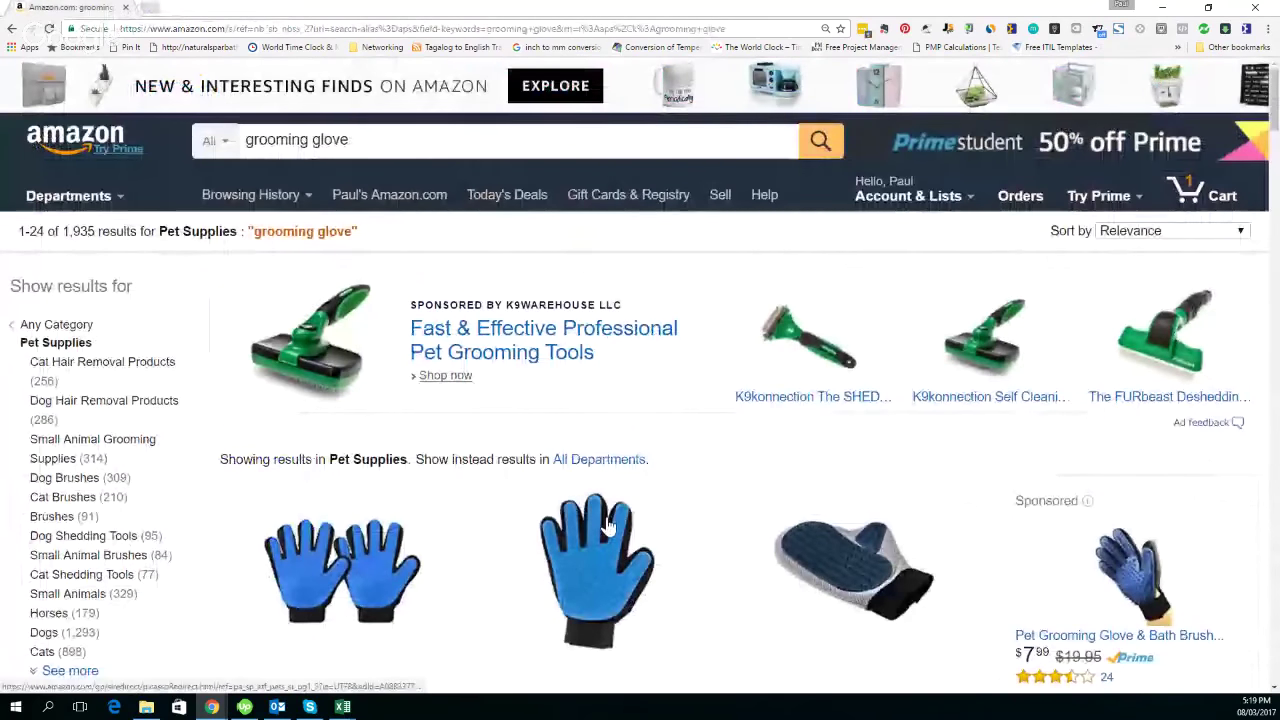
Look over the Amazon grooming glove listings and run ASINspector on these search results
{"action": "scroll", "coordinate": [608, 527], "scroll_direction": "down", "scroll_amount": 5}
{"action": "scroll", "coordinate": [608, 527], "scroll_direction": "up", "scroll_amount": 5}
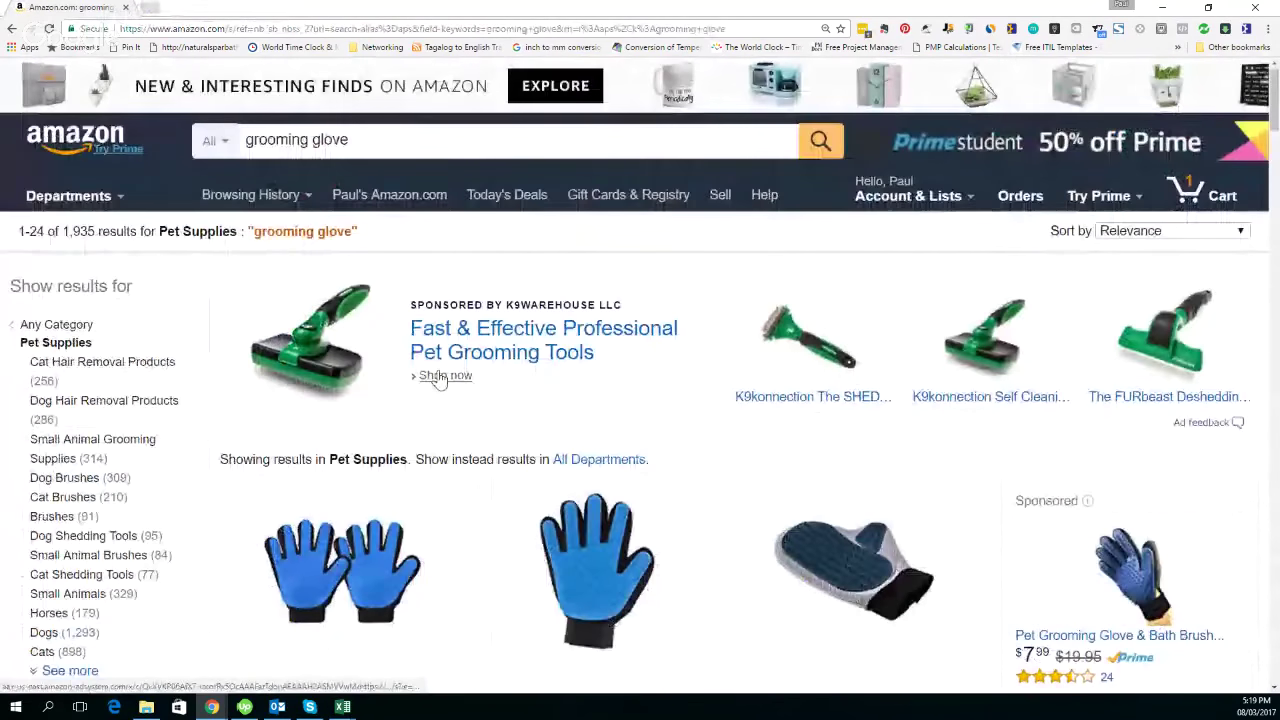
{"action": "scroll", "coordinate": [860, 400], "scroll_direction": "down", "scroll_amount": 5}
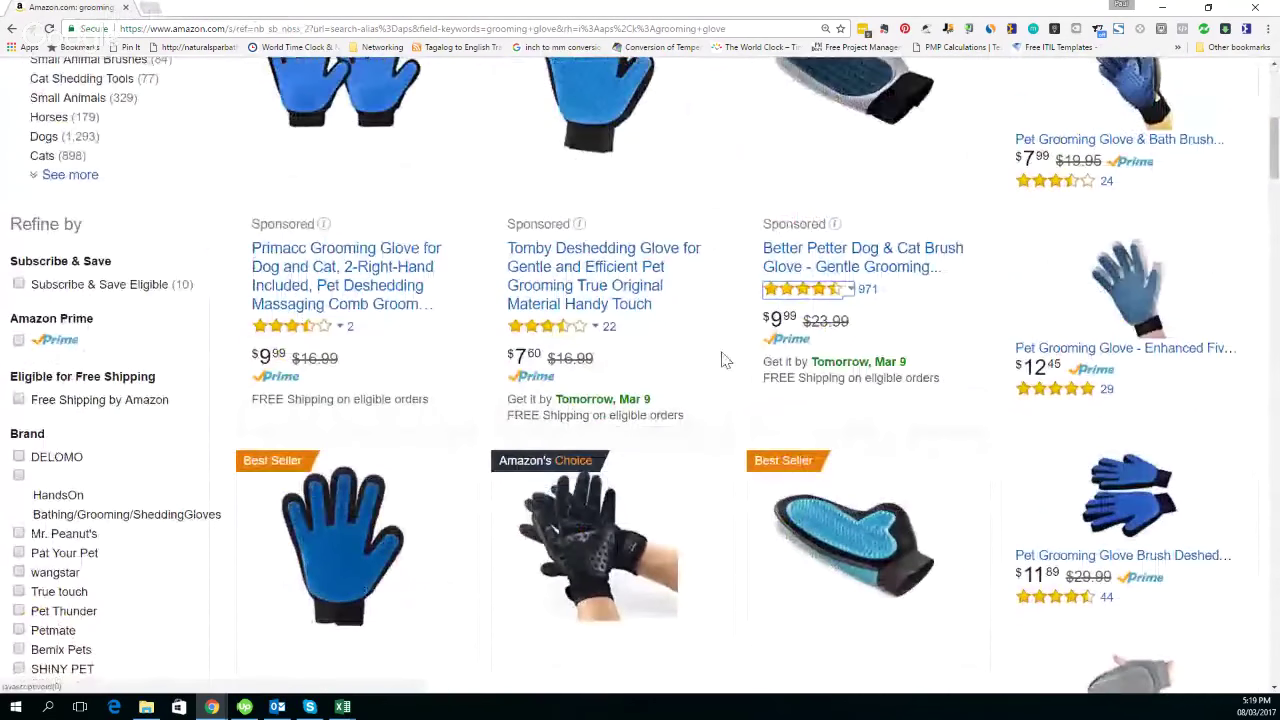
{"action": "scroll", "coordinate": [724, 360], "scroll_direction": "up", "scroll_amount": 5}
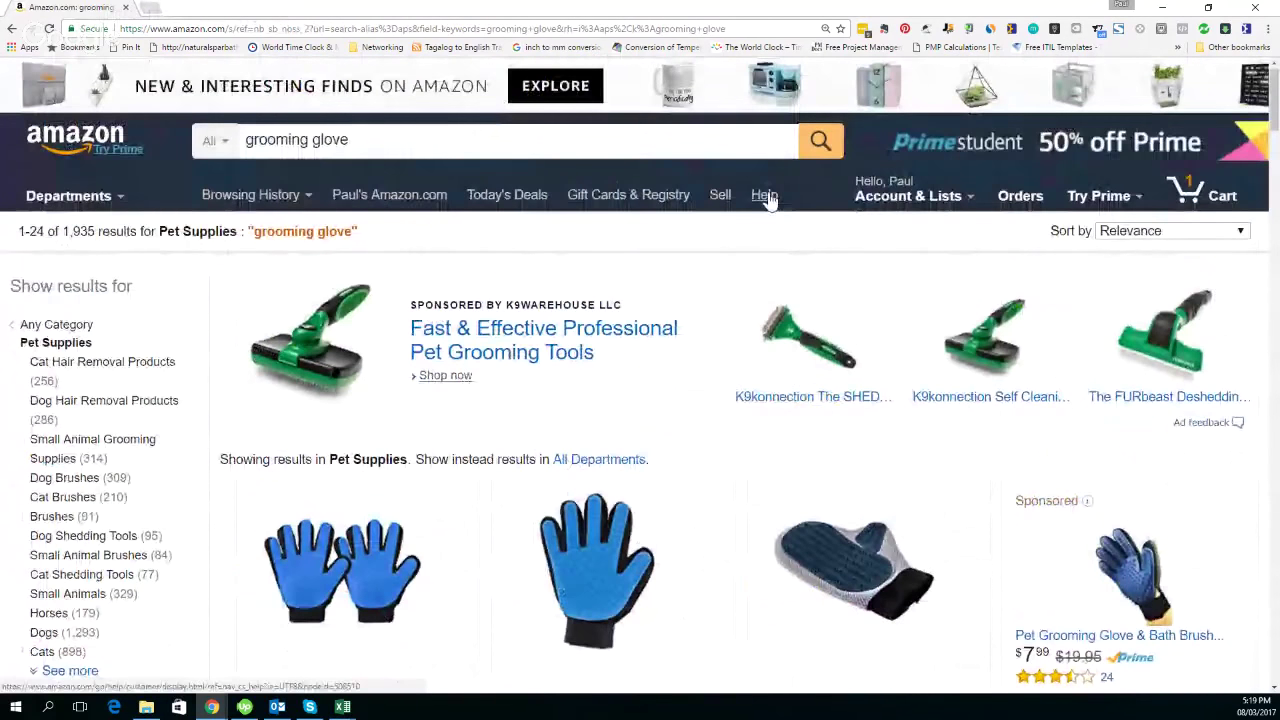
{"action": "left_click", "coordinate": [1012, 29]}
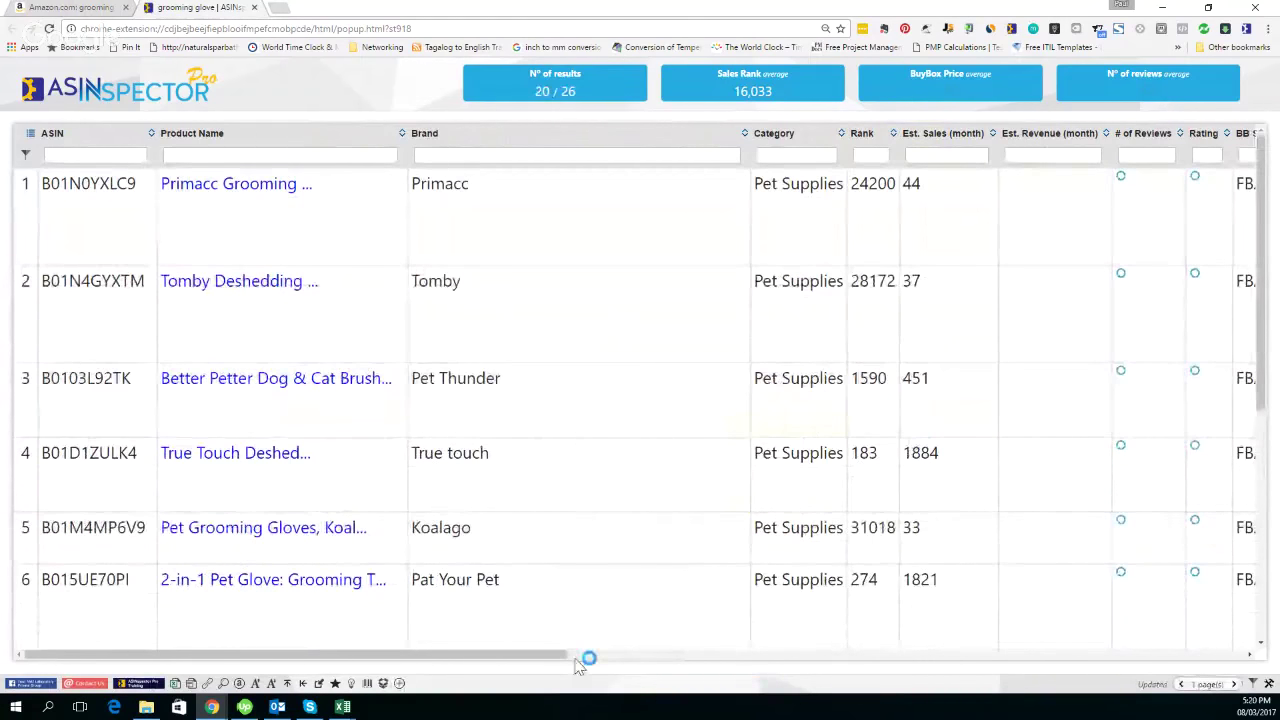
Recover and apply the last used filter to the ASINspector results for grooming glove
{"action": "left_click_drag", "start_coordinate": [566, 655], "coordinate": [903, 663]}
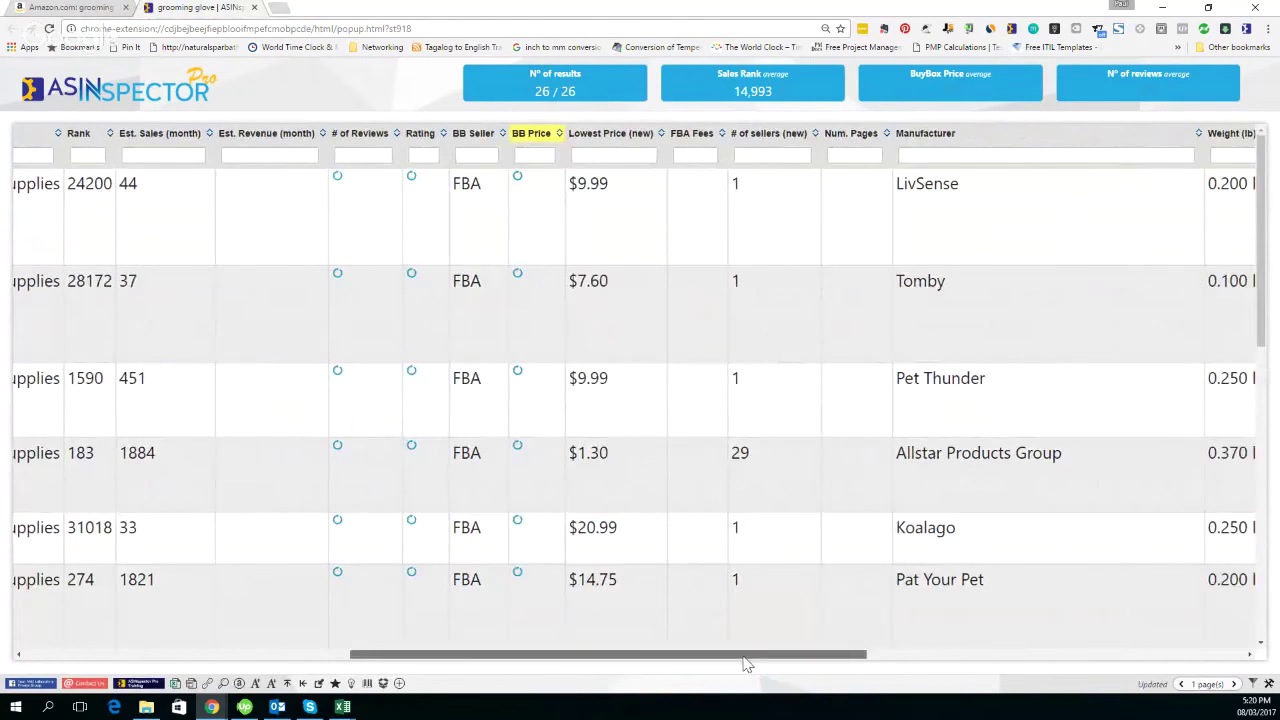
{"action": "left_click_drag", "start_coordinate": [748, 662], "coordinate": [774, 661]}
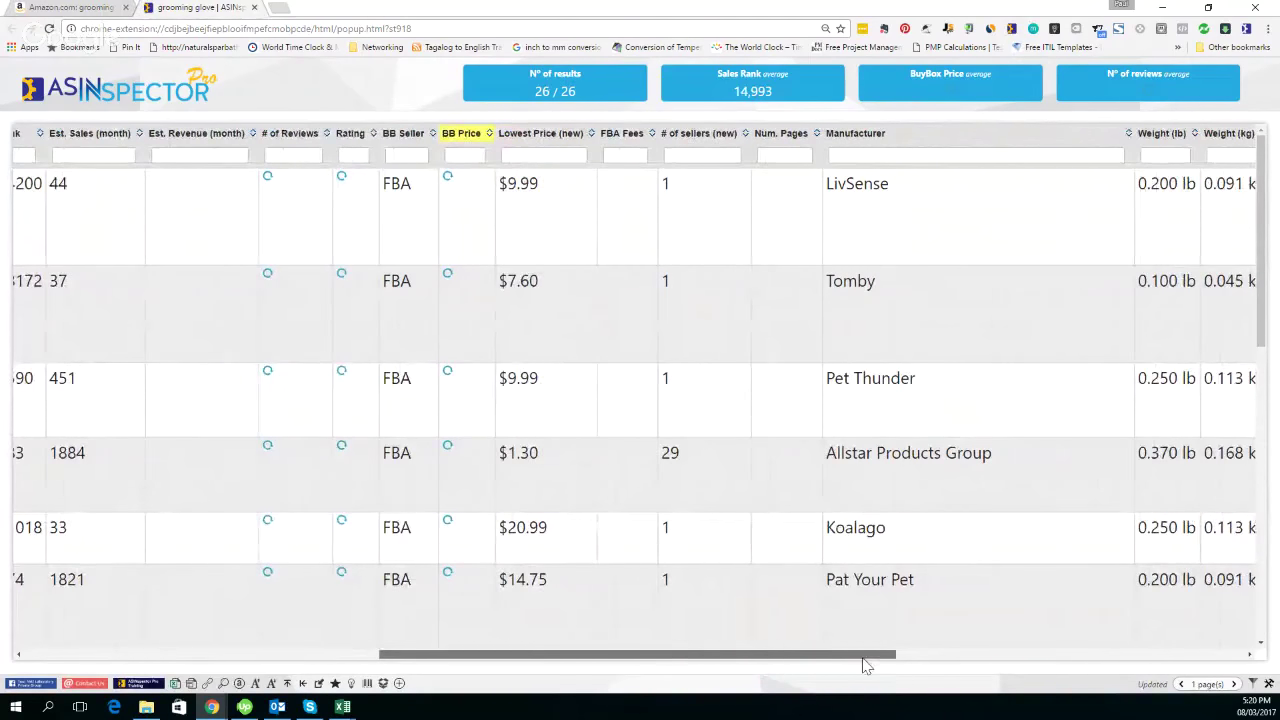
{"action": "left_click_drag", "start_coordinate": [843, 663], "coordinate": [1046, 663]}
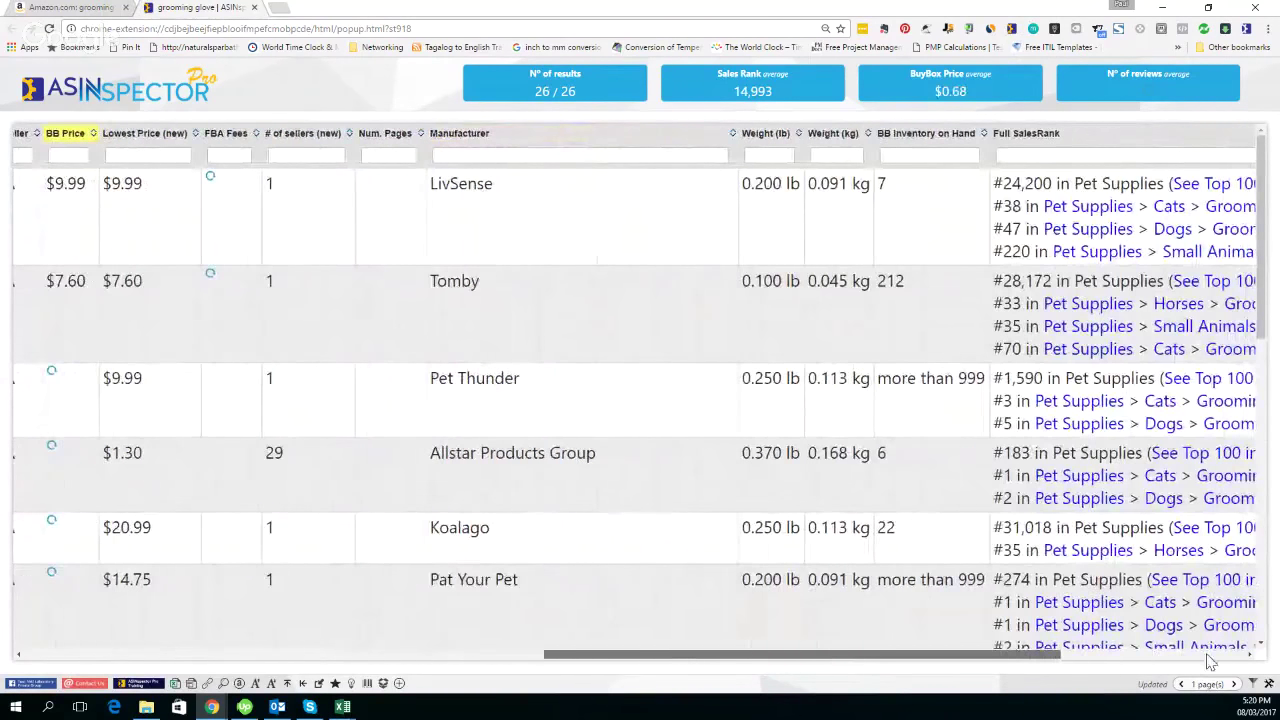
{"action": "left_click", "coordinate": [1210, 662]}
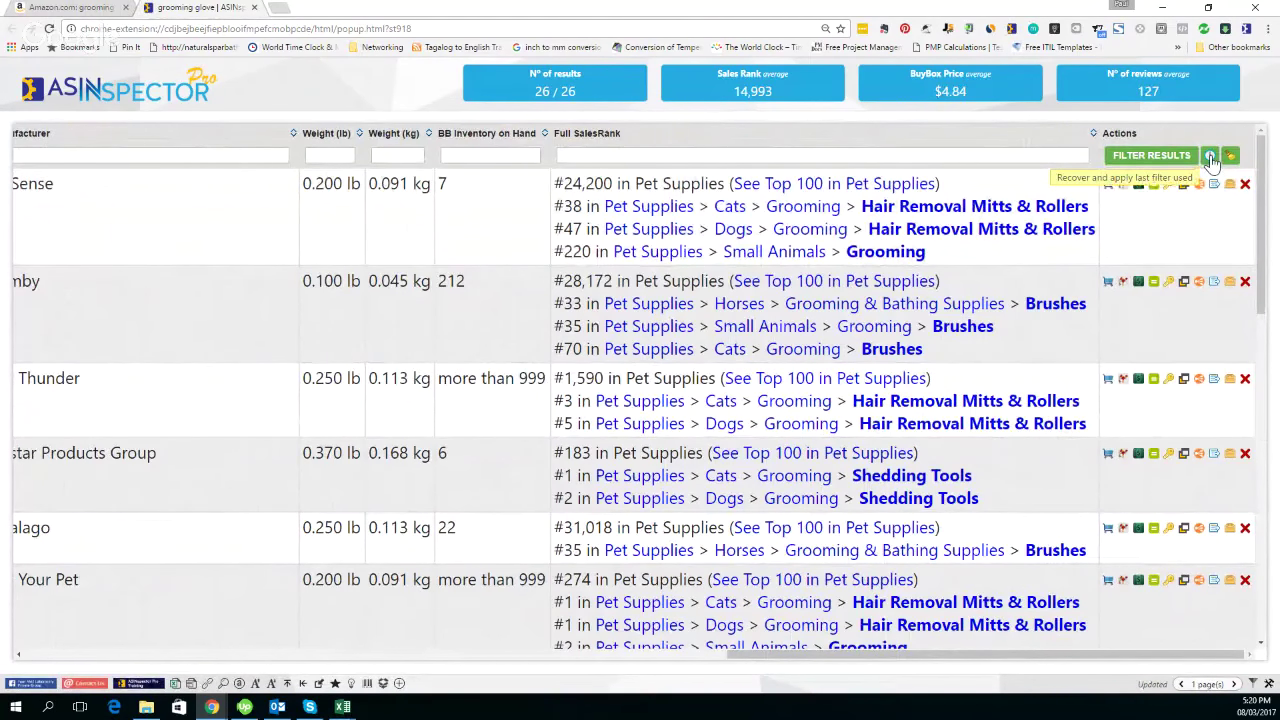
{"action": "left_click", "coordinate": [1210, 158]}
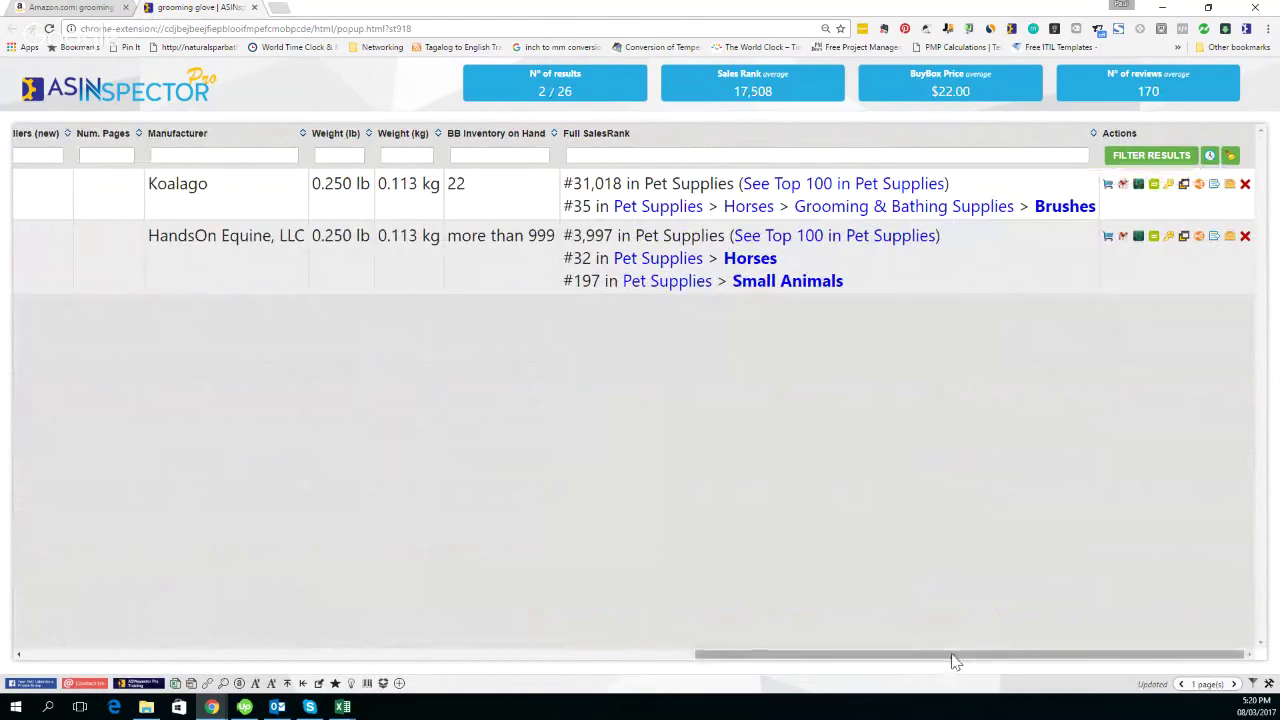
Bring the sales and price columns into view and load more results into the filtered grooming glove list
{"action": "left_click_drag", "start_coordinate": [954, 663], "coordinate": [672, 662]}
{"action": "scroll", "coordinate": [210, 319], "scroll_direction": "left", "scroll_amount": 5}
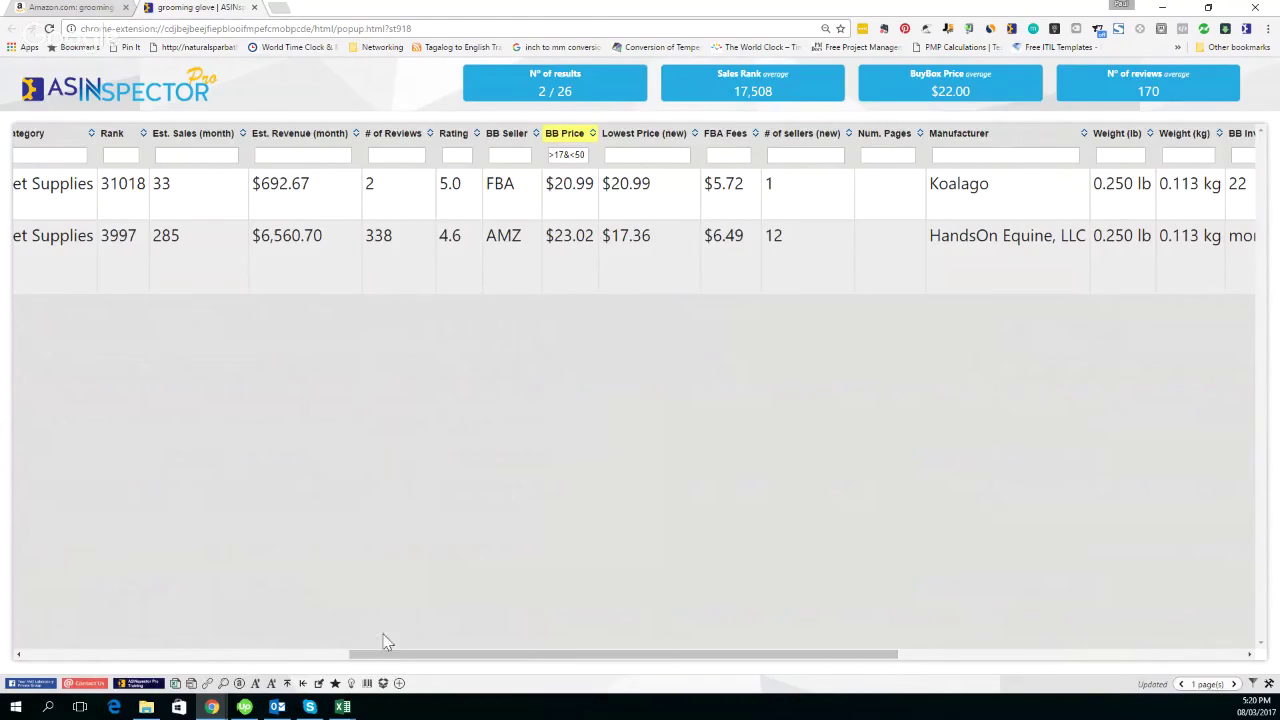
{"action": "left_click", "coordinate": [399, 684]}
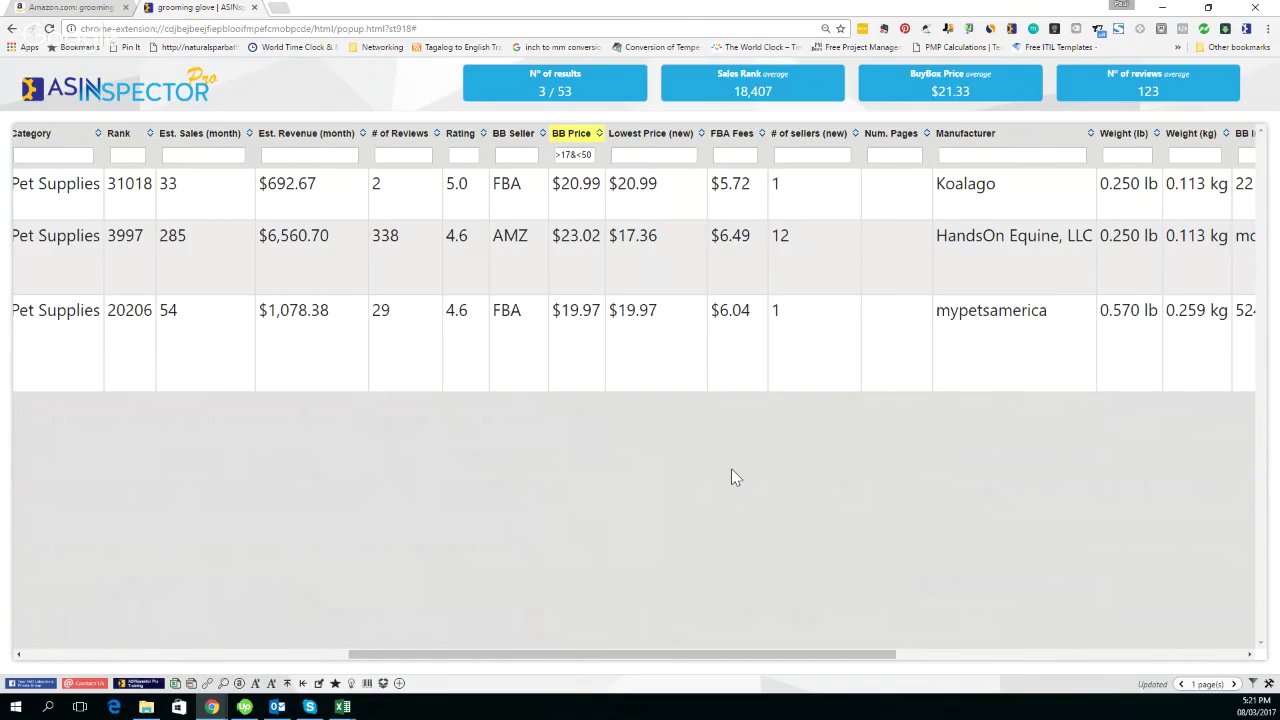
Compare the estimated sales, revenue, reviews, Buy Box sellers and prices of the filtered grooming glove products
{"action": "scroll", "coordinate": [715, 450], "scroll_direction": "right", "scroll_amount": 1}
{"action": "scroll", "coordinate": [225, 358], "scroll_direction": "left", "scroll_amount": 1}
{"action": "scroll", "coordinate": [352, 368], "scroll_direction": "right", "scroll_amount": 1}
{"action": "scroll", "coordinate": [352, 368], "scroll_direction": "left", "scroll_amount": 1}
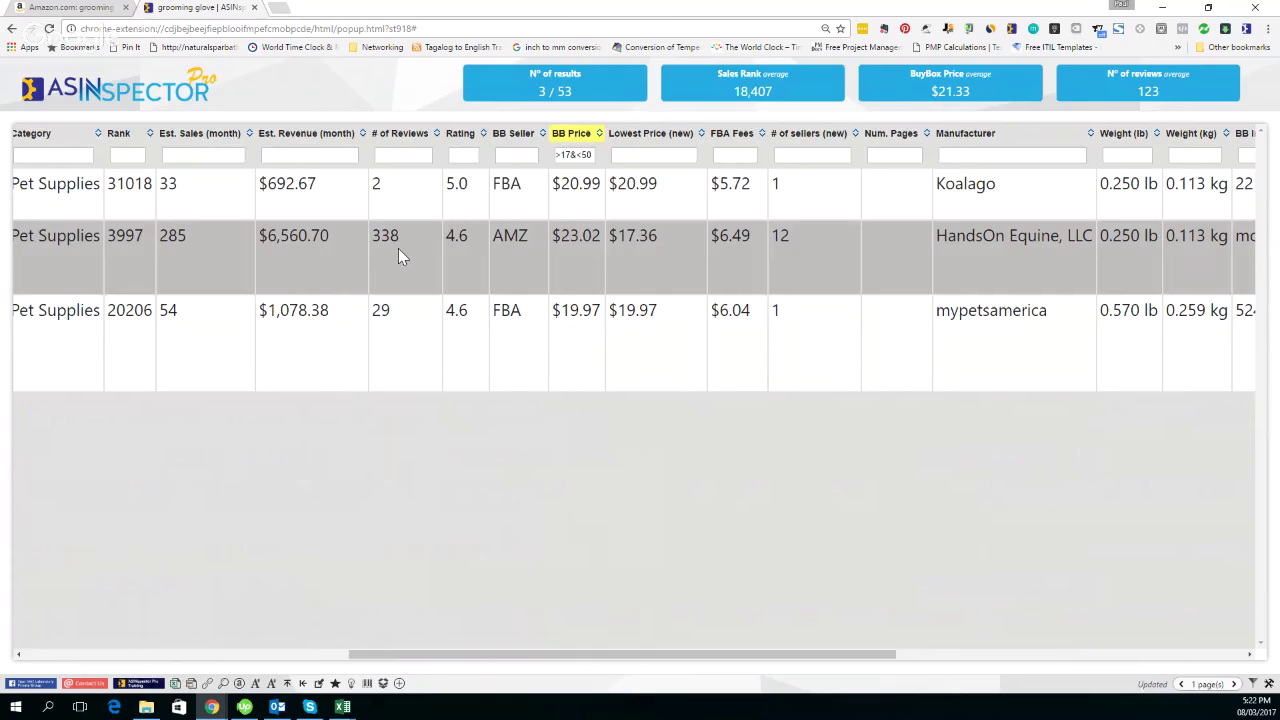
{"action": "scroll", "coordinate": [372, 364], "scroll_direction": "right", "scroll_amount": 1}
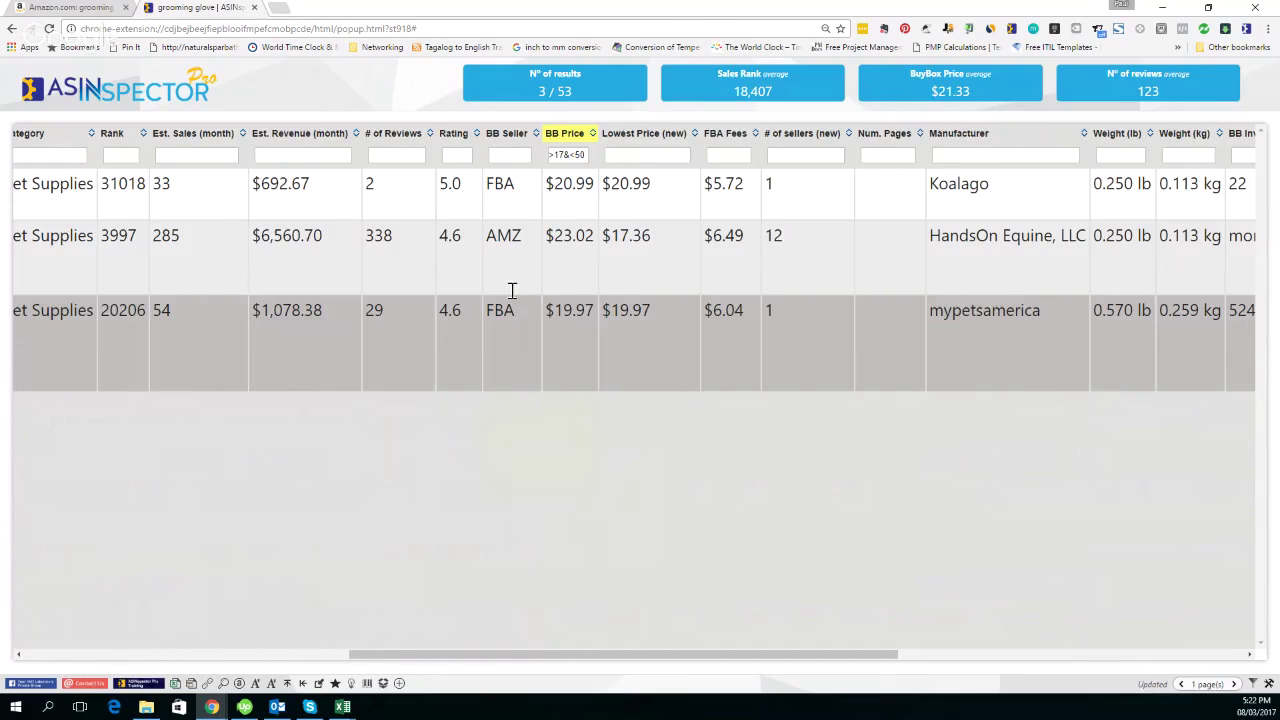
{"action": "scroll", "coordinate": [608, 185], "scroll_direction": "left", "scroll_amount": 1}
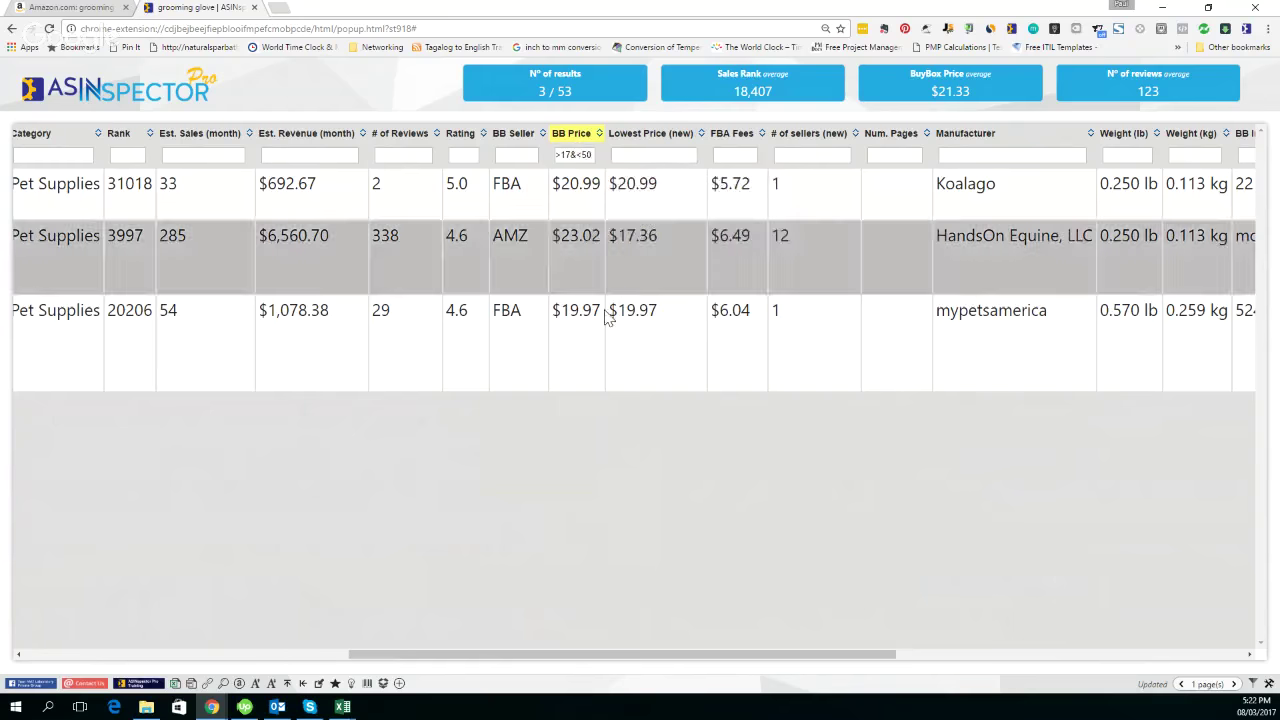
{"action": "scroll", "coordinate": [606, 317], "scroll_direction": "right", "scroll_amount": 1}
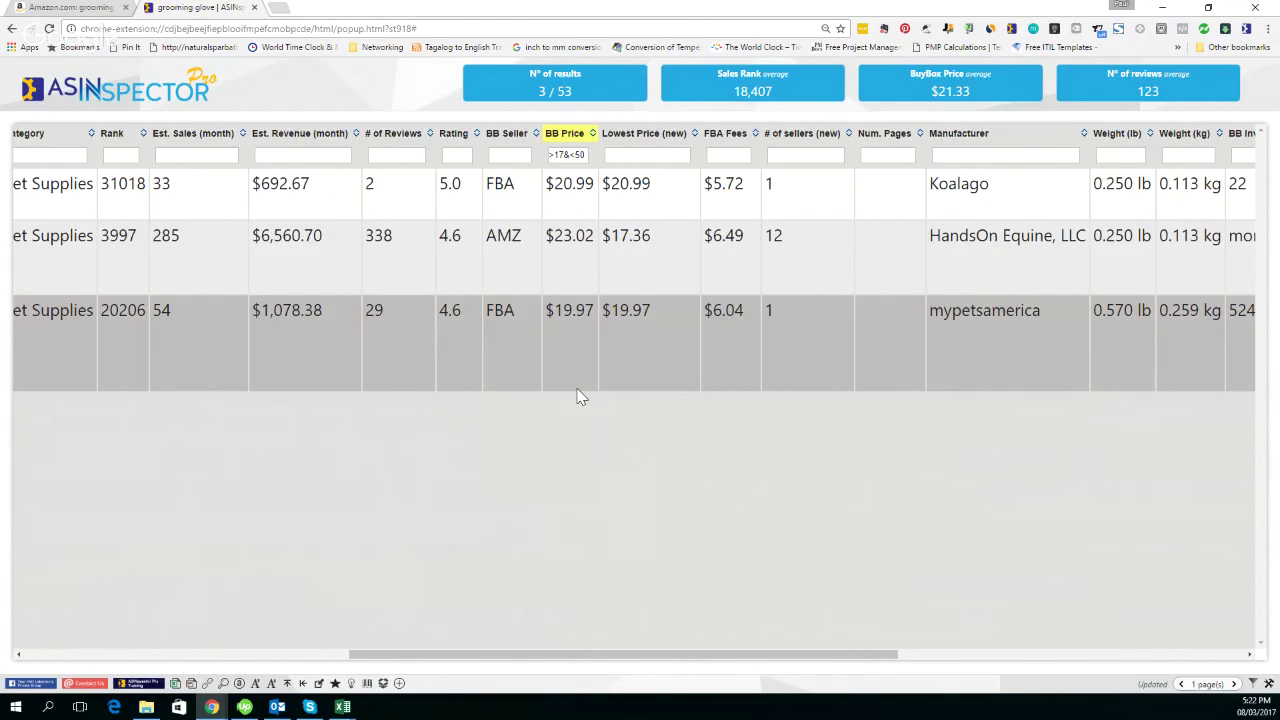
{"action": "scroll", "coordinate": [736, 480], "scroll_direction": "left", "scroll_amount": 1}
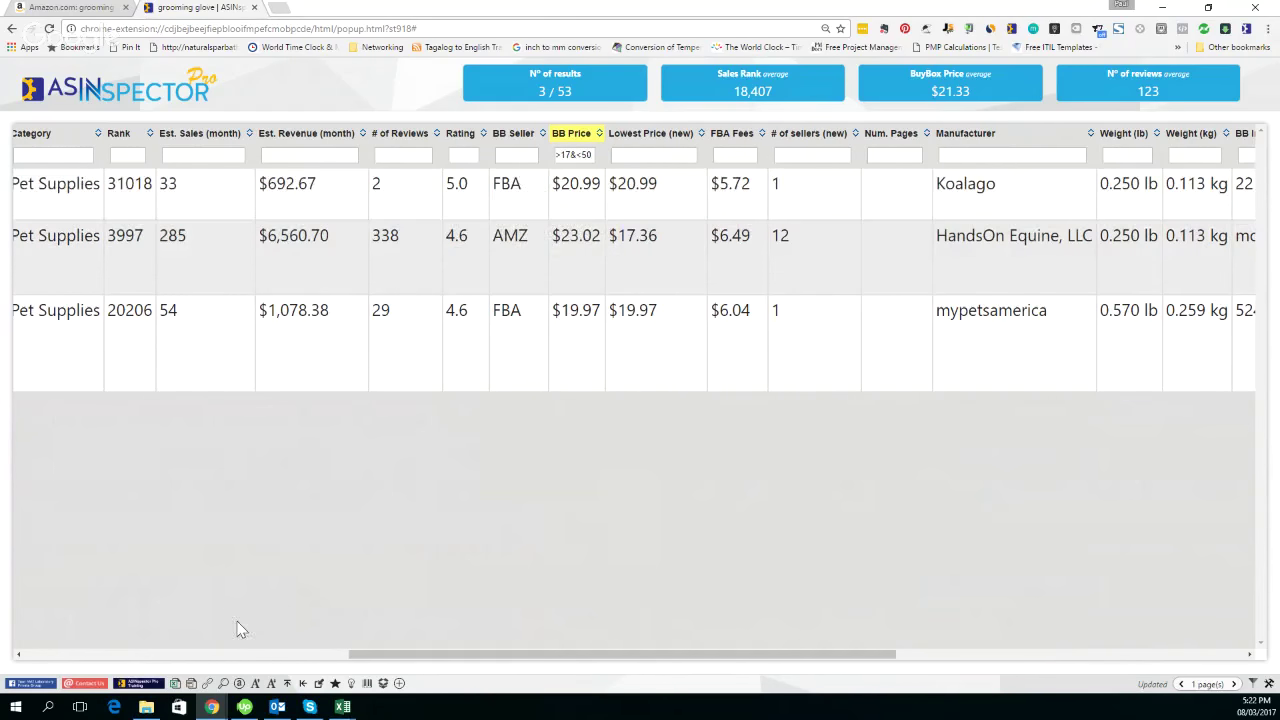
Check the Google Trends graph and related keywords for grooming glove, and get the product keywords of the HandsOn Equine gloves
{"action": "left_click", "coordinate": [226, 684]}
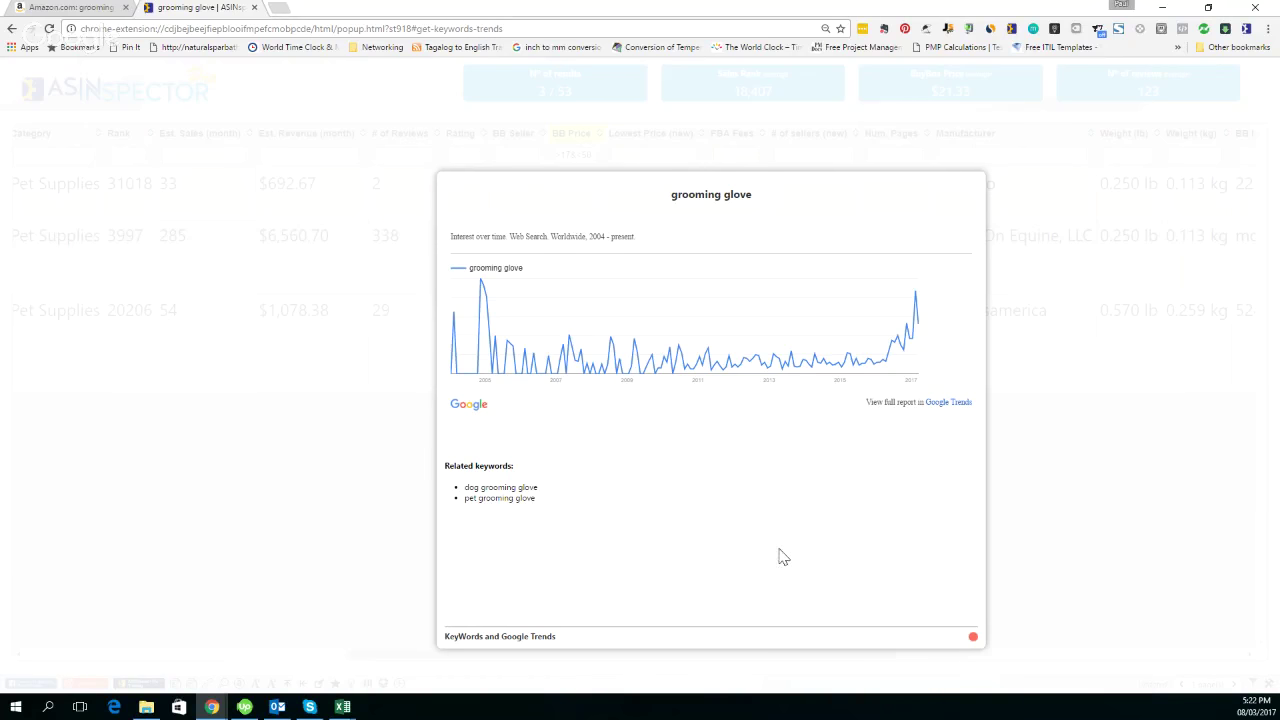
{"action": "left_click", "coordinate": [973, 639]}
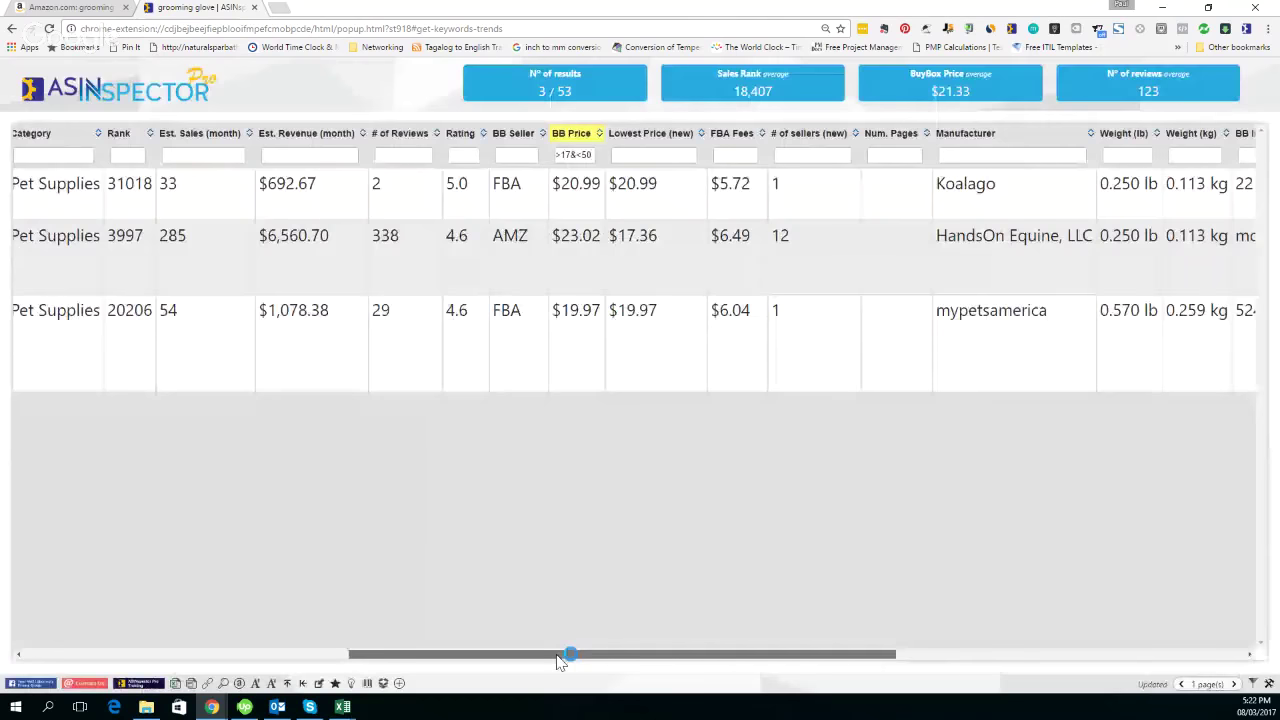
{"action": "left_click_drag", "start_coordinate": [560, 655], "coordinate": [910, 656]}
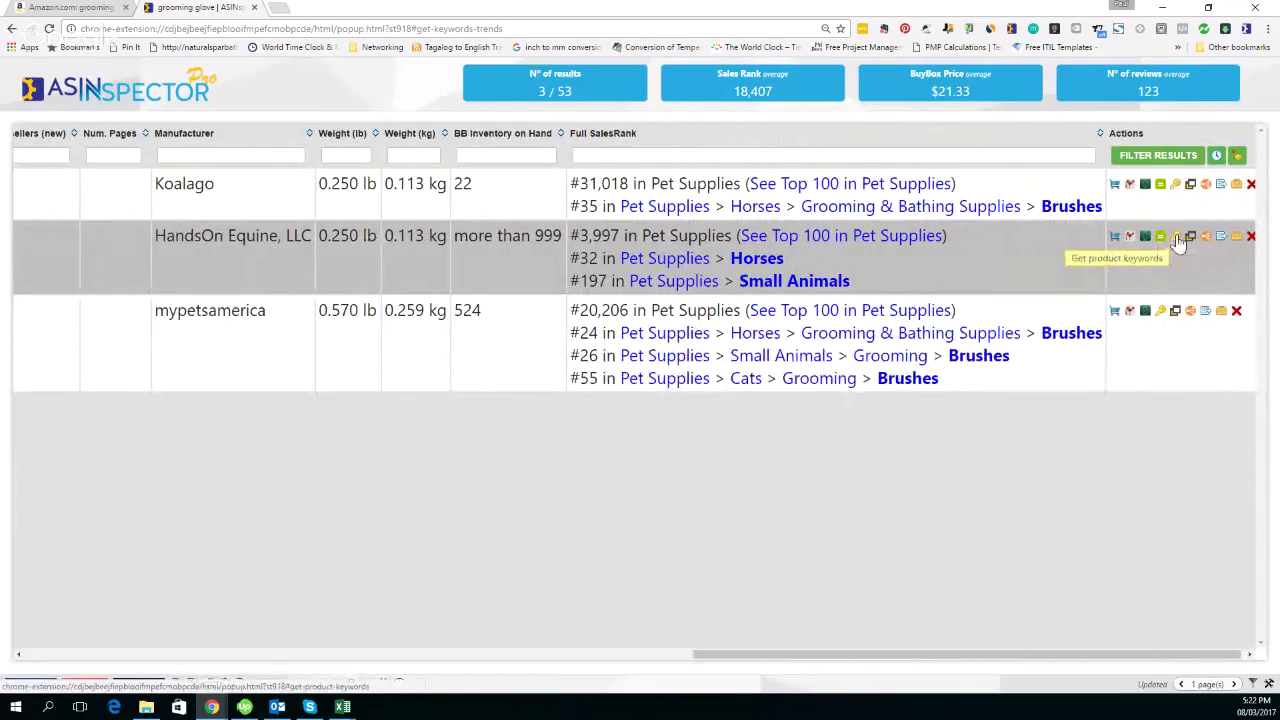
{"action": "left_click", "coordinate": [1178, 240]}
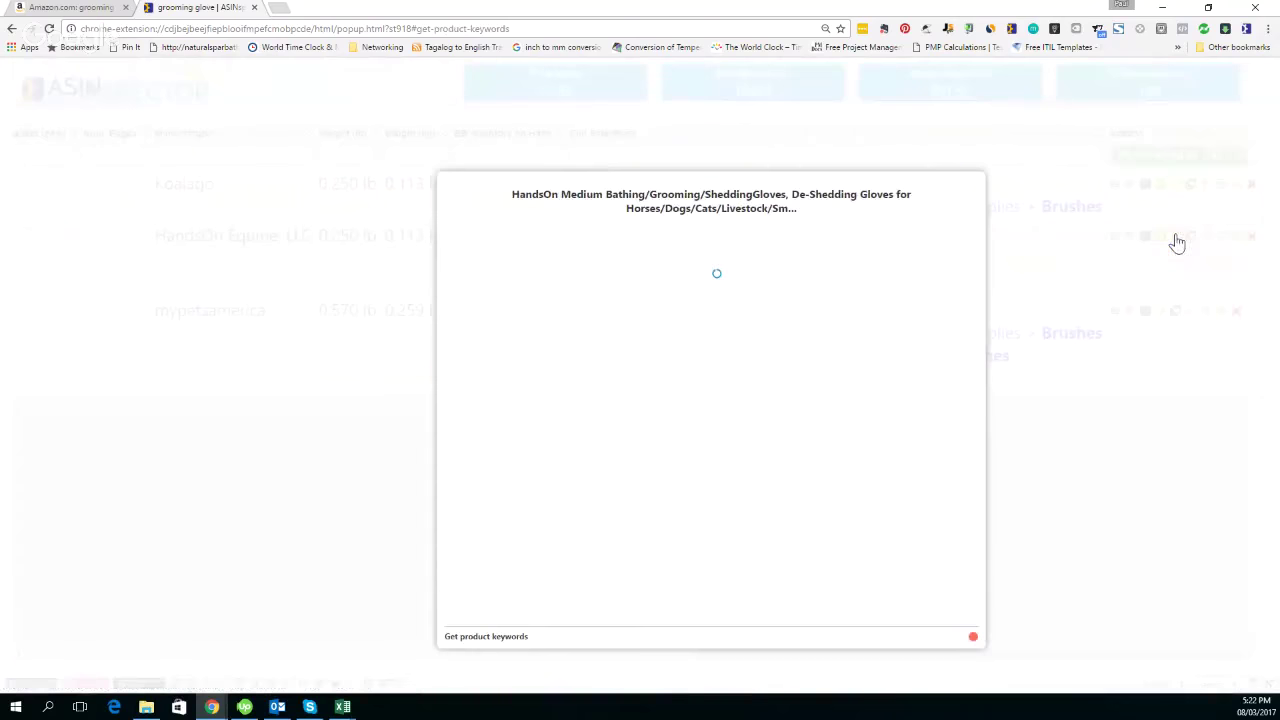
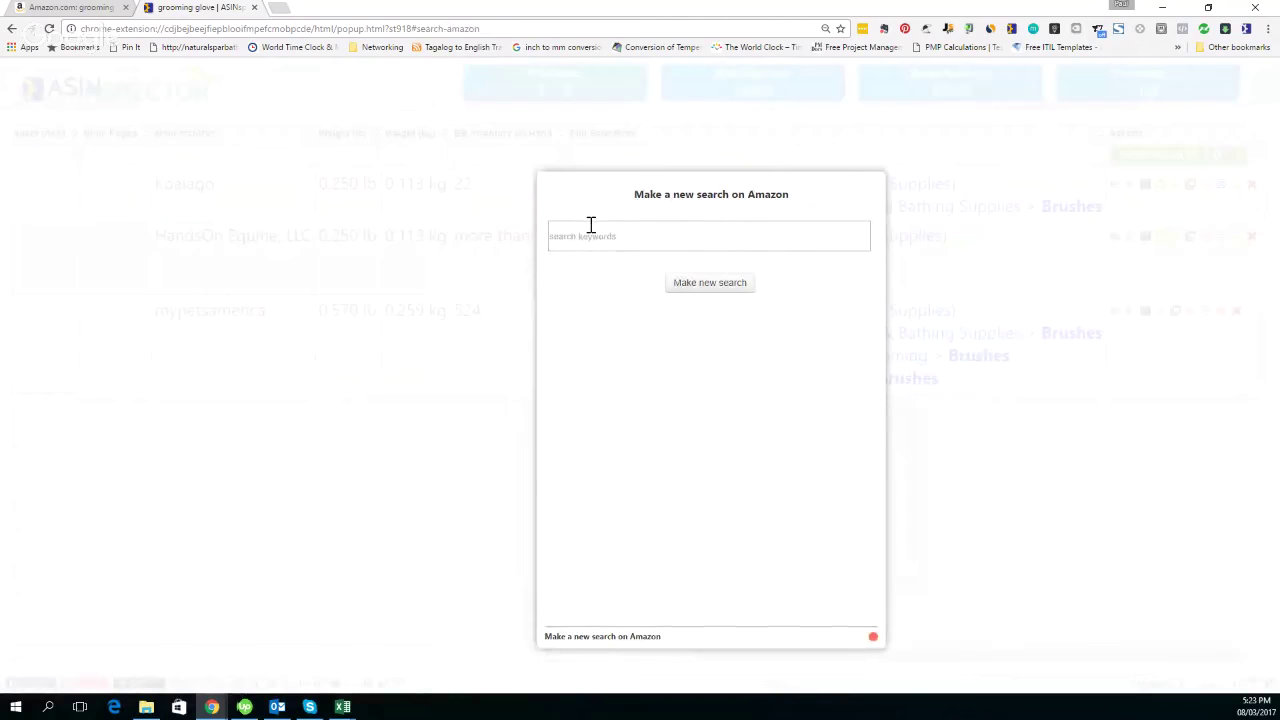
Start a new Amazon search from ASINspector for "bathing grooming"
{"action": "left_click", "coordinate": [620, 237]}
{"action": "type", "text": "bathing grooming"}
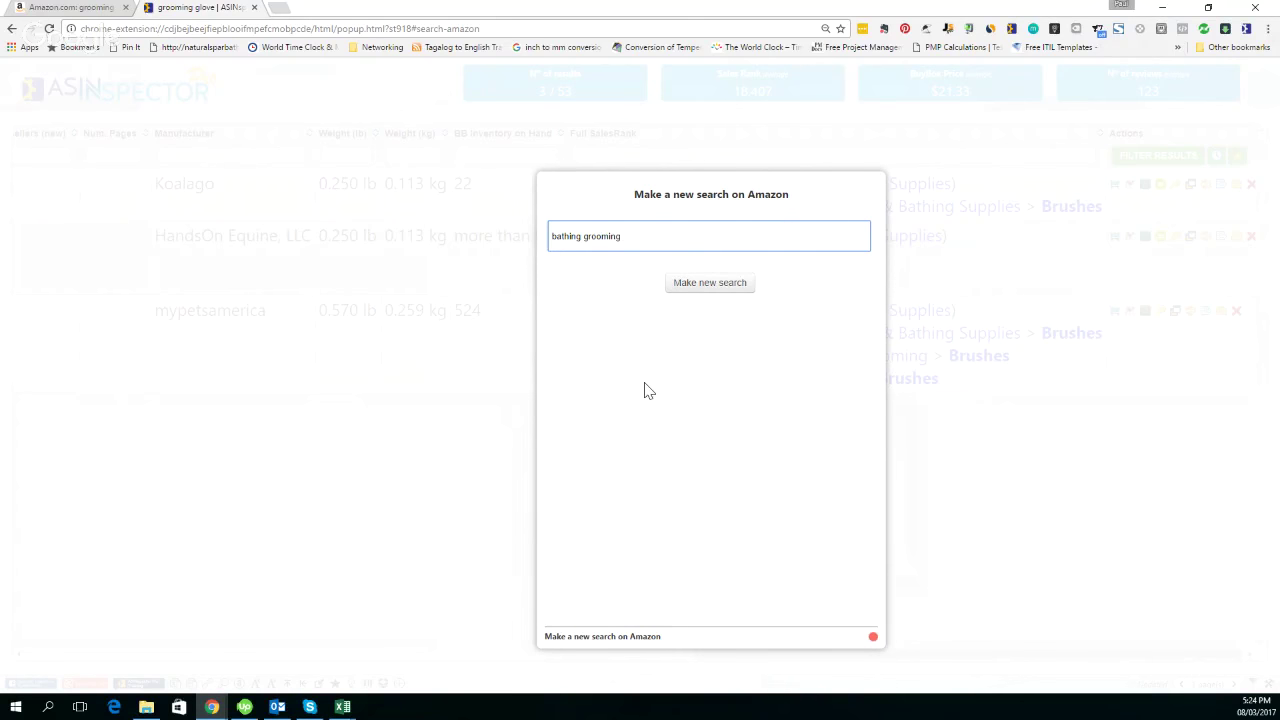
{"action": "left_click", "coordinate": [688, 287]}
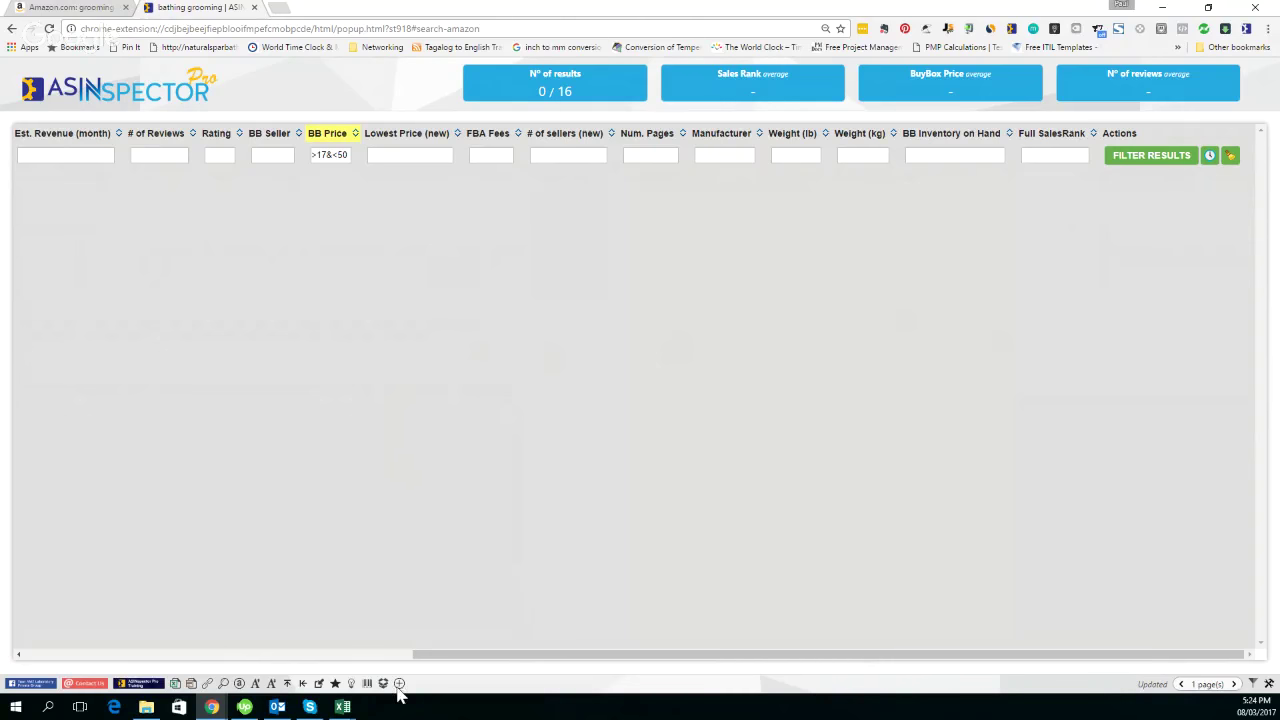
Load more bathing grooming results and compare the filtered products' brands, estimated sales, revenue, reviews and fees
{"action": "left_click", "coordinate": [487, 435]}
{"action": "left_click_drag", "start_coordinate": [476, 660], "coordinate": [333, 660]}
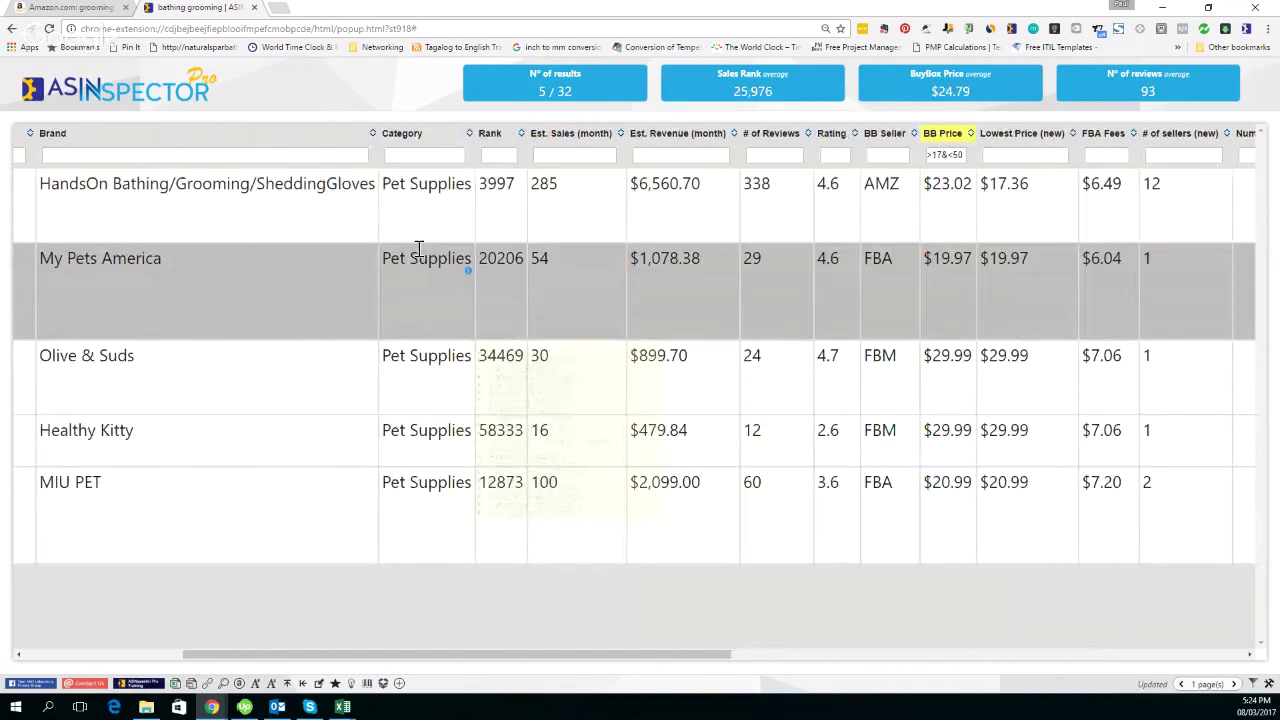
{"action": "mouse_move", "coordinate": [425, 250]}
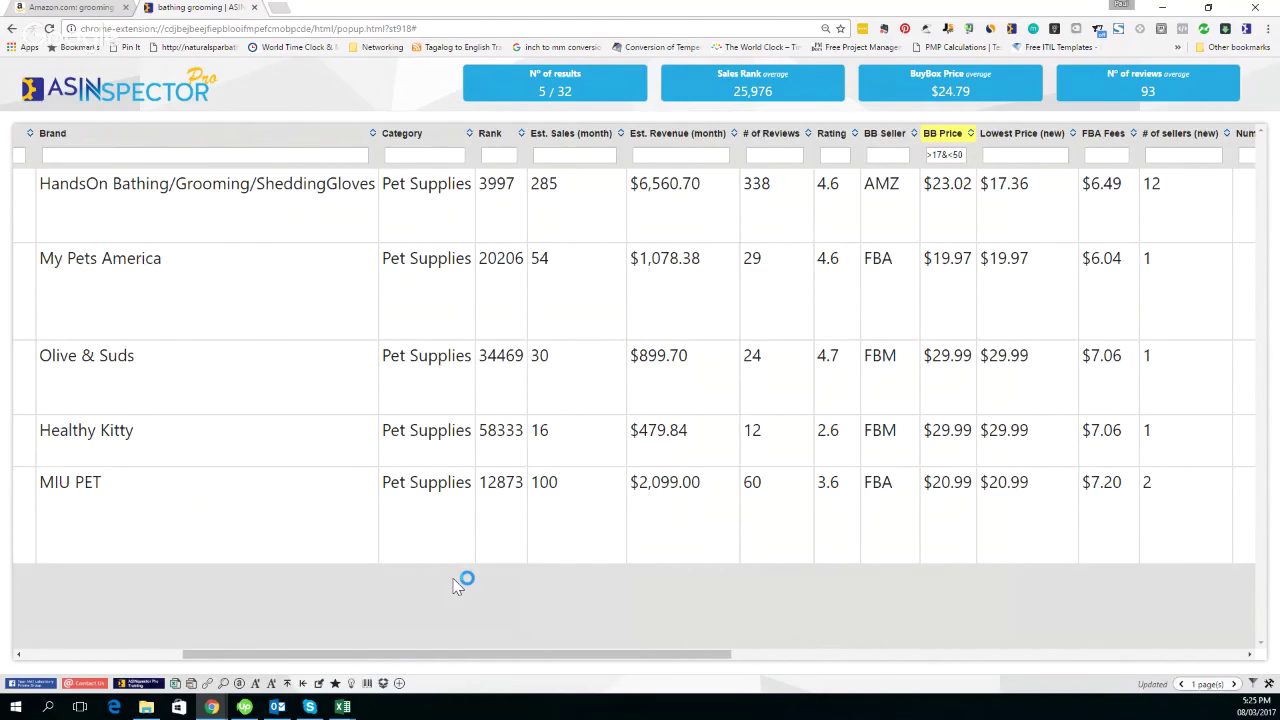
{"action": "left_click_drag", "start_coordinate": [645, 660], "coordinate": [800, 662]}
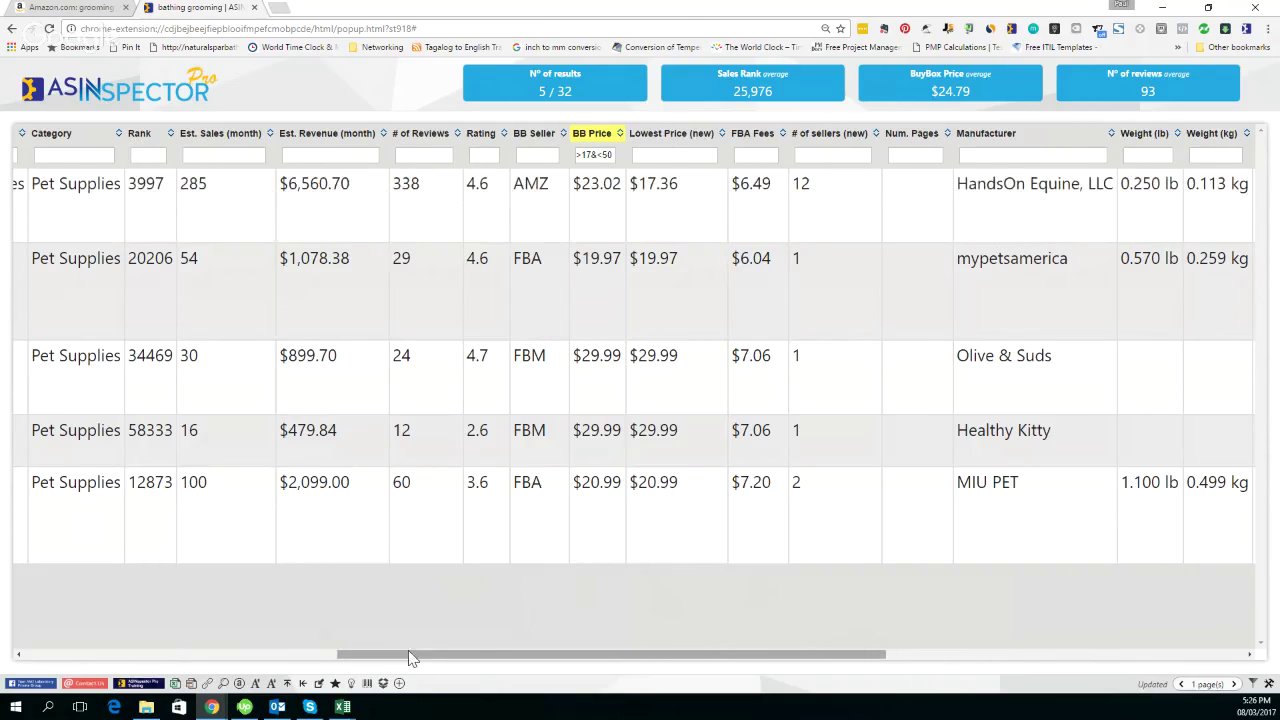
{"action": "mouse_move", "coordinate": [412, 660]}
{"action": "left_mouse_down"}
{"action": "mouse_move", "coordinate": [70, 665]}
{"action": "mouse_move", "coordinate": [420, 662]}
{"action": "left_mouse_up"}
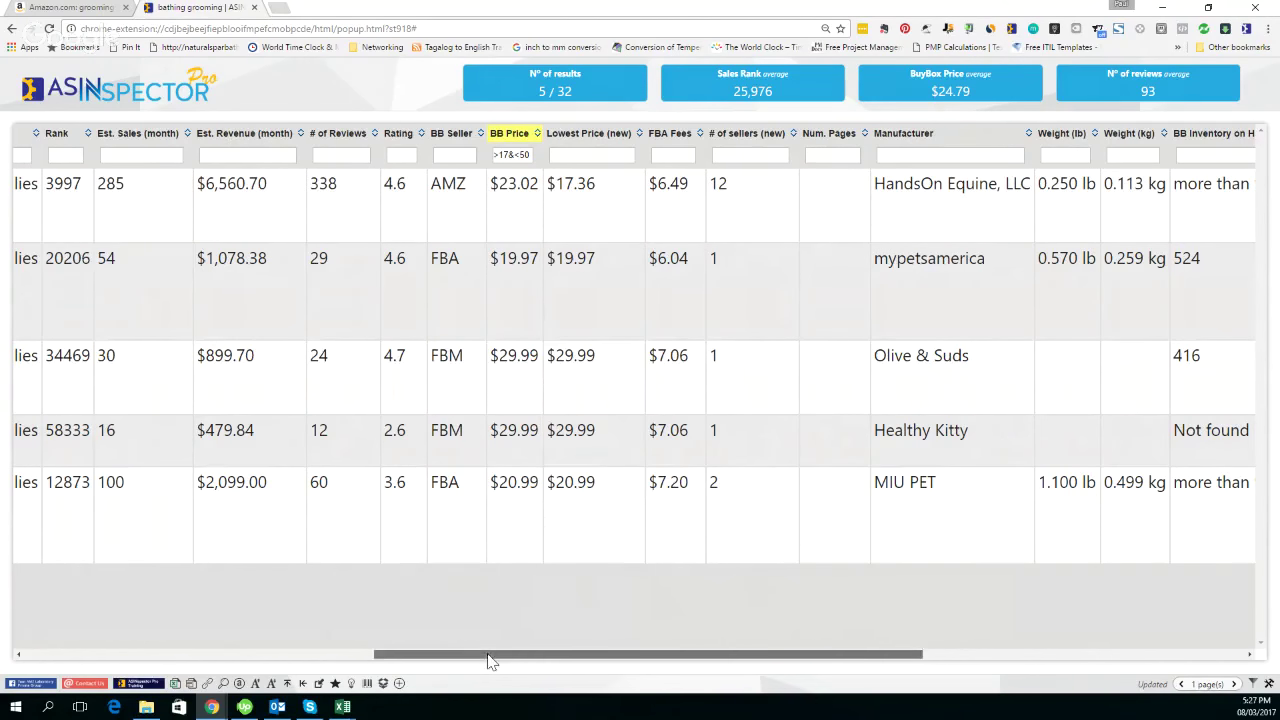
{"action": "mouse_move", "coordinate": [490, 660]}
{"action": "left_mouse_down"}
{"action": "mouse_move", "coordinate": [100, 665]}
{"action": "mouse_move", "coordinate": [490, 683]}
{"action": "left_mouse_up"}
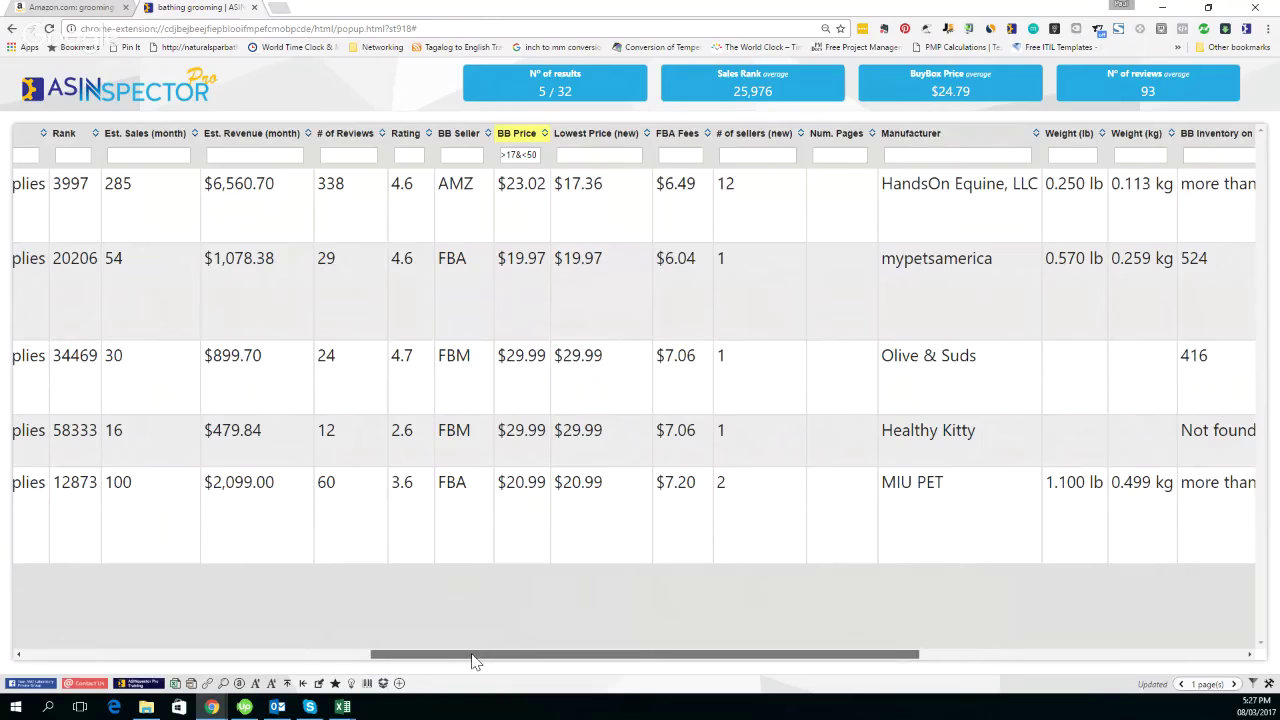
Open the HandsOn Equine gloves on a new ASINspector page and get their related products
{"action": "left_click_drag", "start_coordinate": [474, 657], "coordinate": [800, 660]}
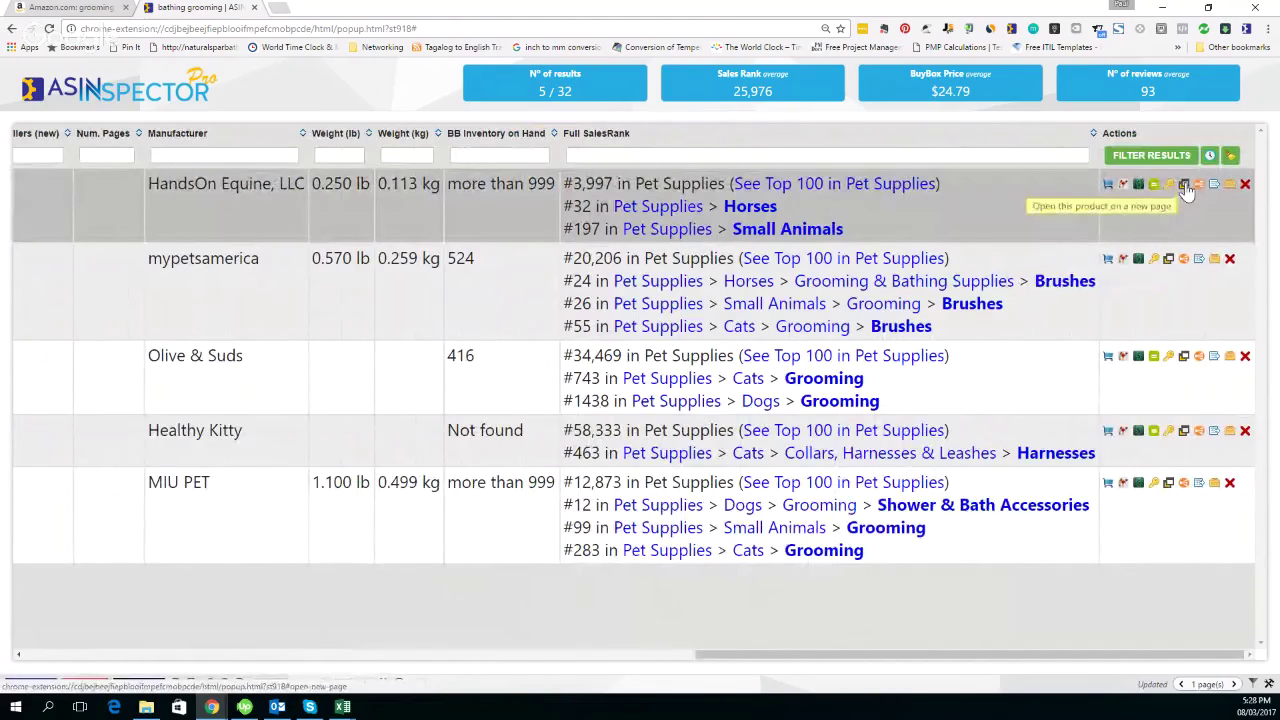
{"action": "left_click", "coordinate": [1185, 186]}
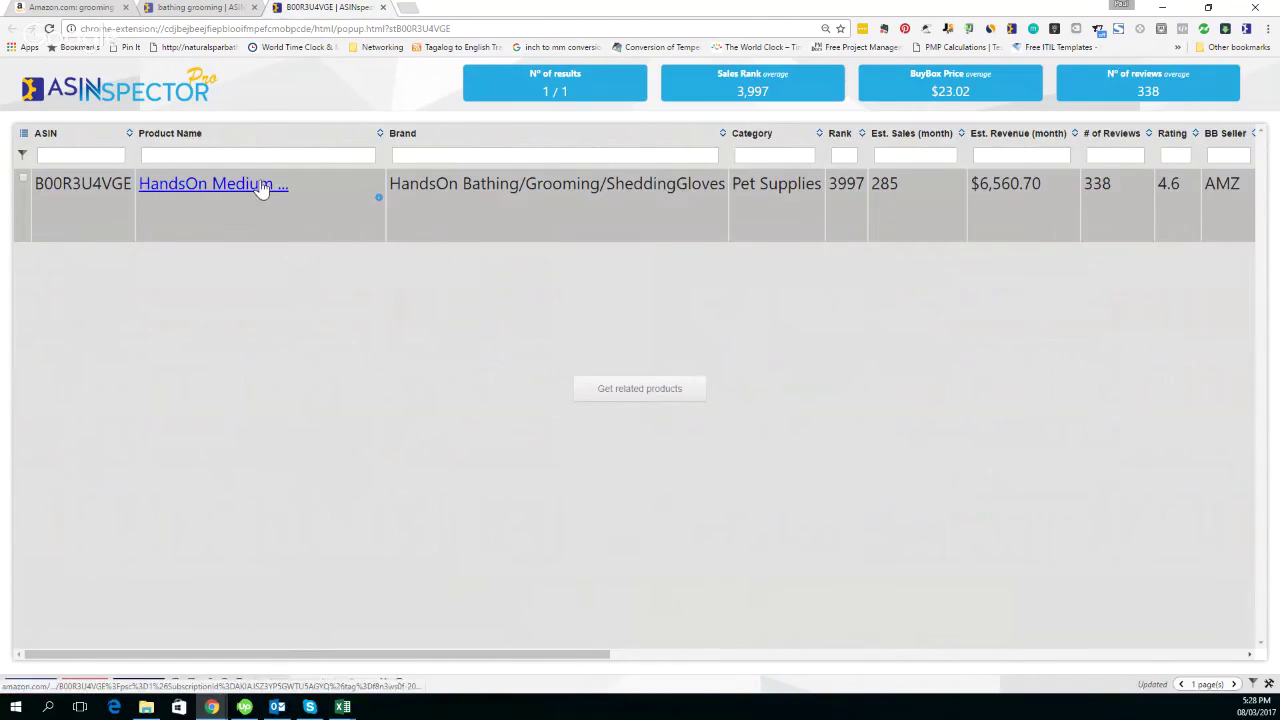
{"action": "left_click", "coordinate": [377, 201]}
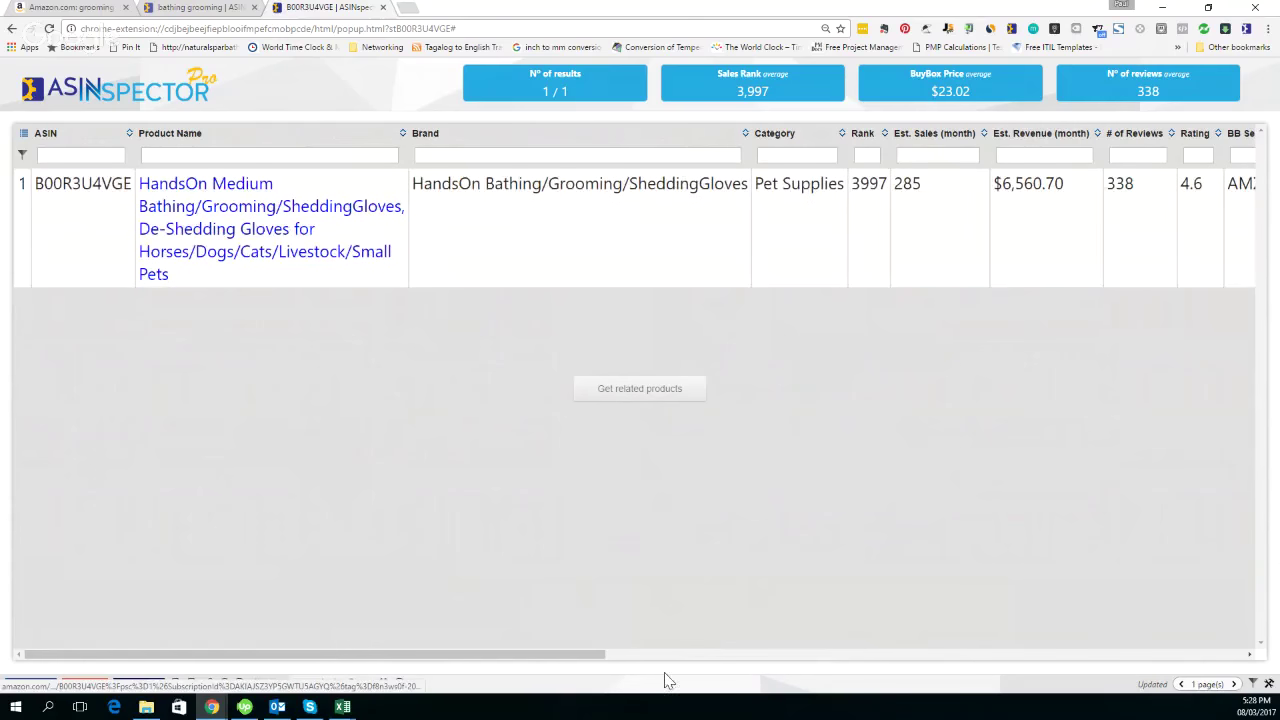
{"action": "left_click", "coordinate": [620, 395]}
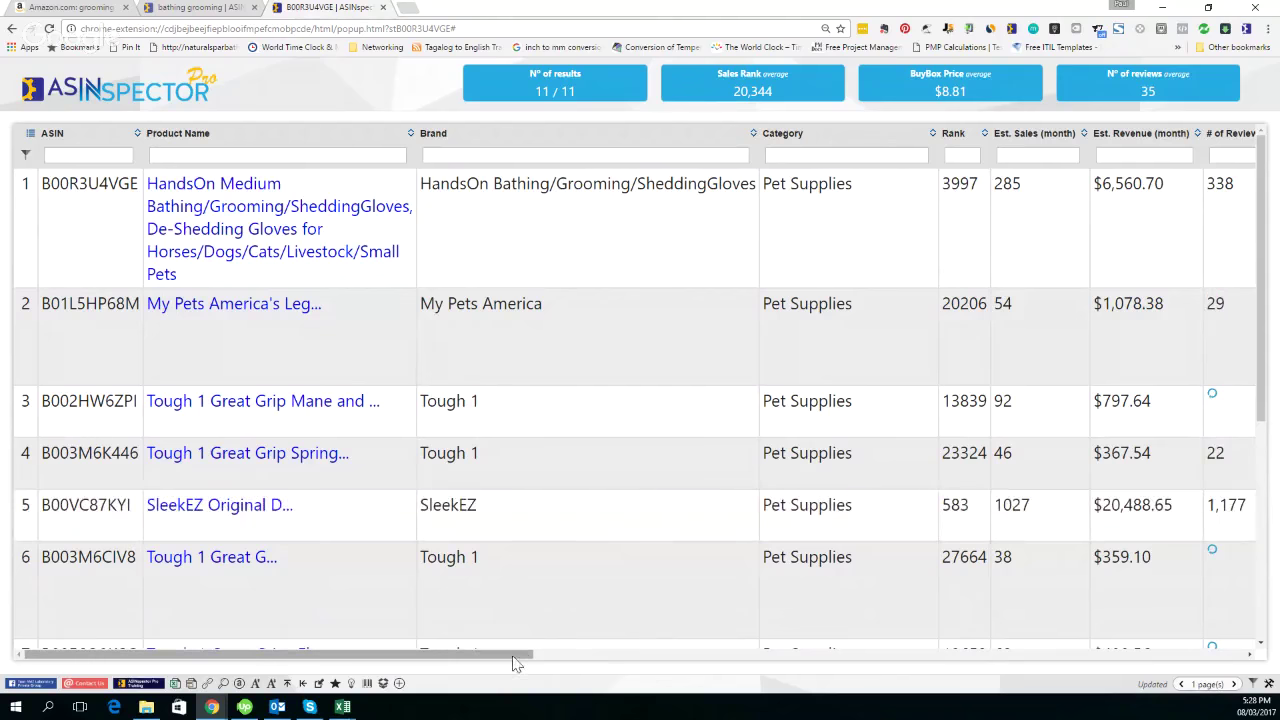
Examine the related products' categories, estimated sales, revenue, reviews, Buy Box sellers, prices, fees and manufacturers
{"action": "left_click_drag", "start_coordinate": [517, 661], "coordinate": [779, 661]}
{"action": "mouse_move", "coordinate": [465, 163]}
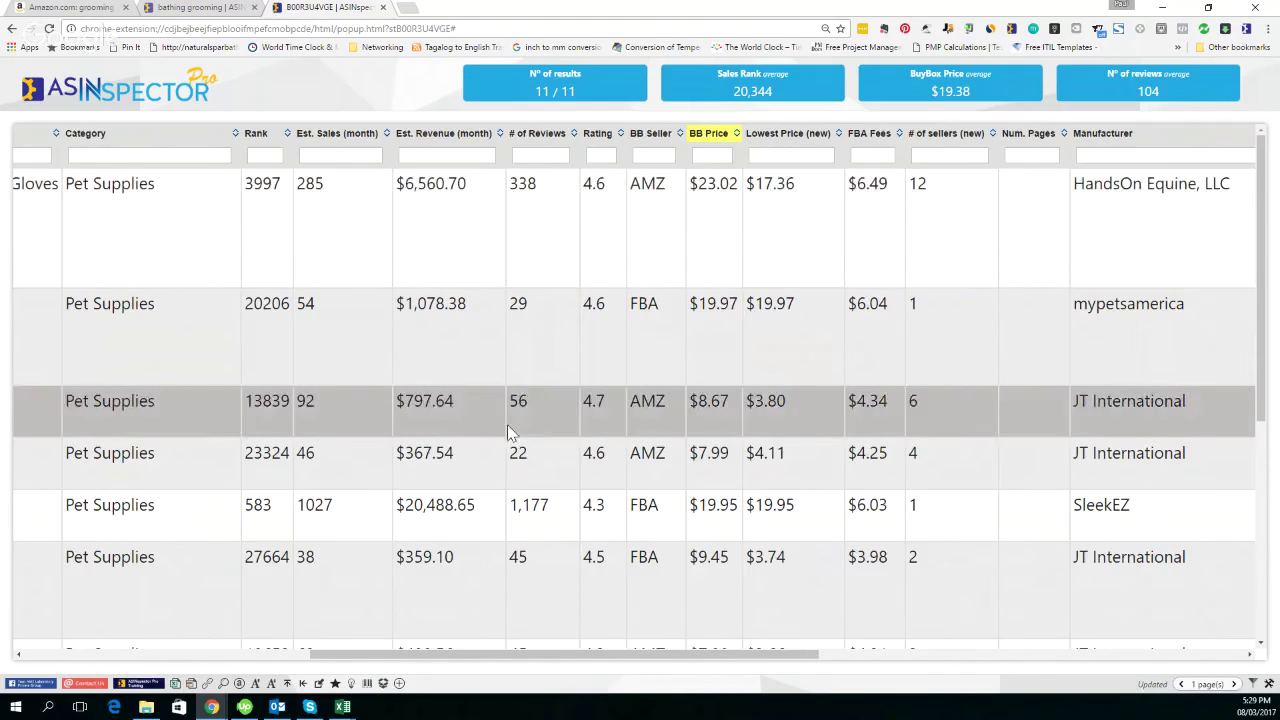
{"action": "left_click_drag", "start_coordinate": [569, 656], "coordinate": [259, 660]}
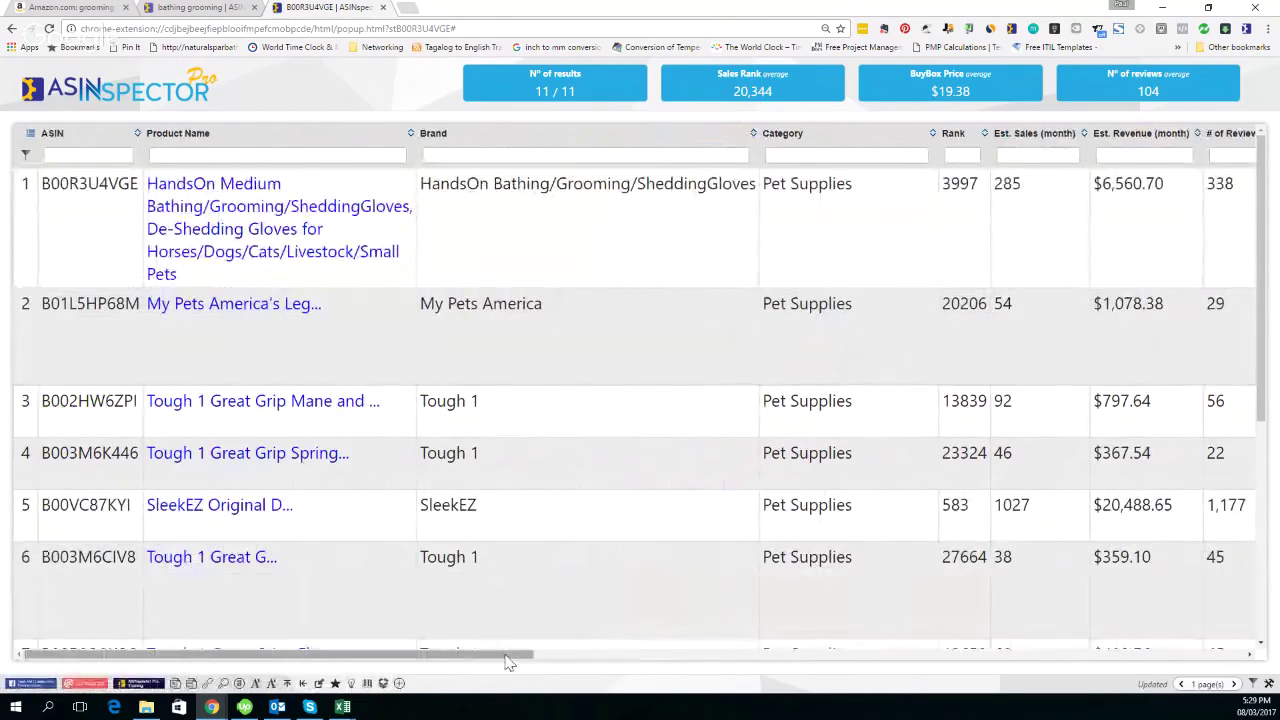
{"action": "left_click_drag", "start_coordinate": [507, 661], "coordinate": [814, 706]}
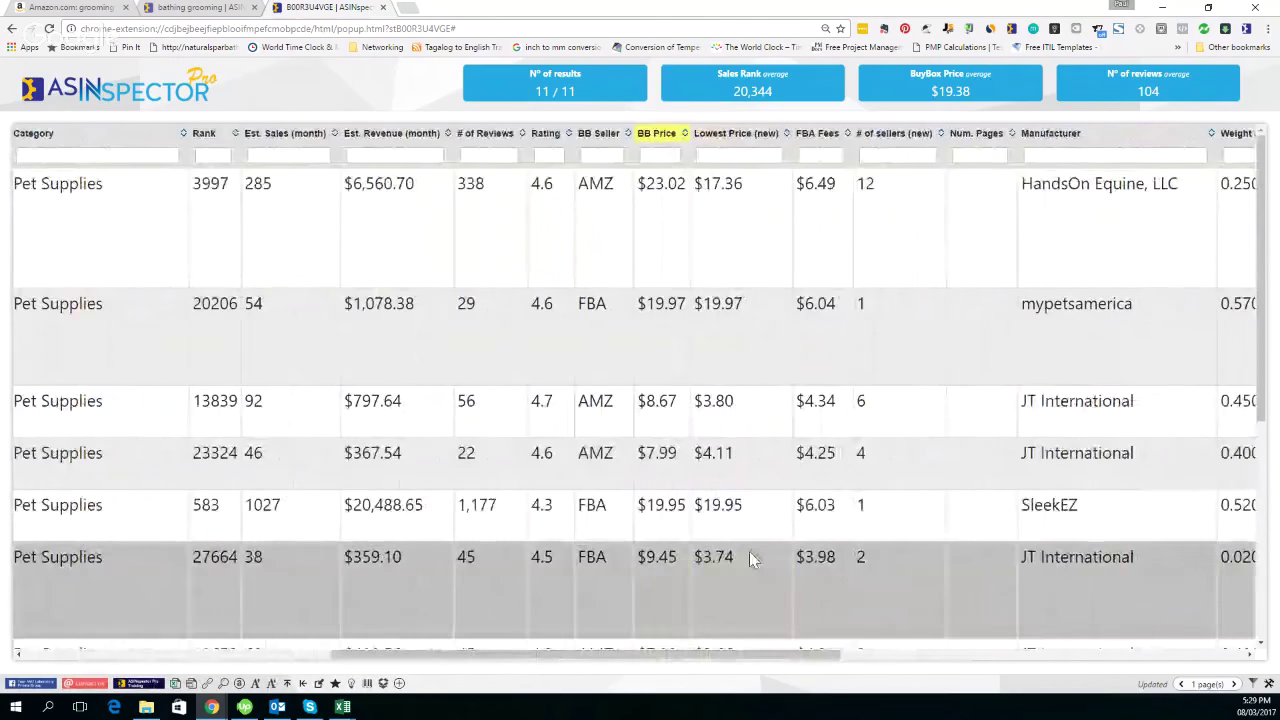
{"action": "scroll", "coordinate": [665, 565], "scroll_direction": "down", "scroll_amount": 3}
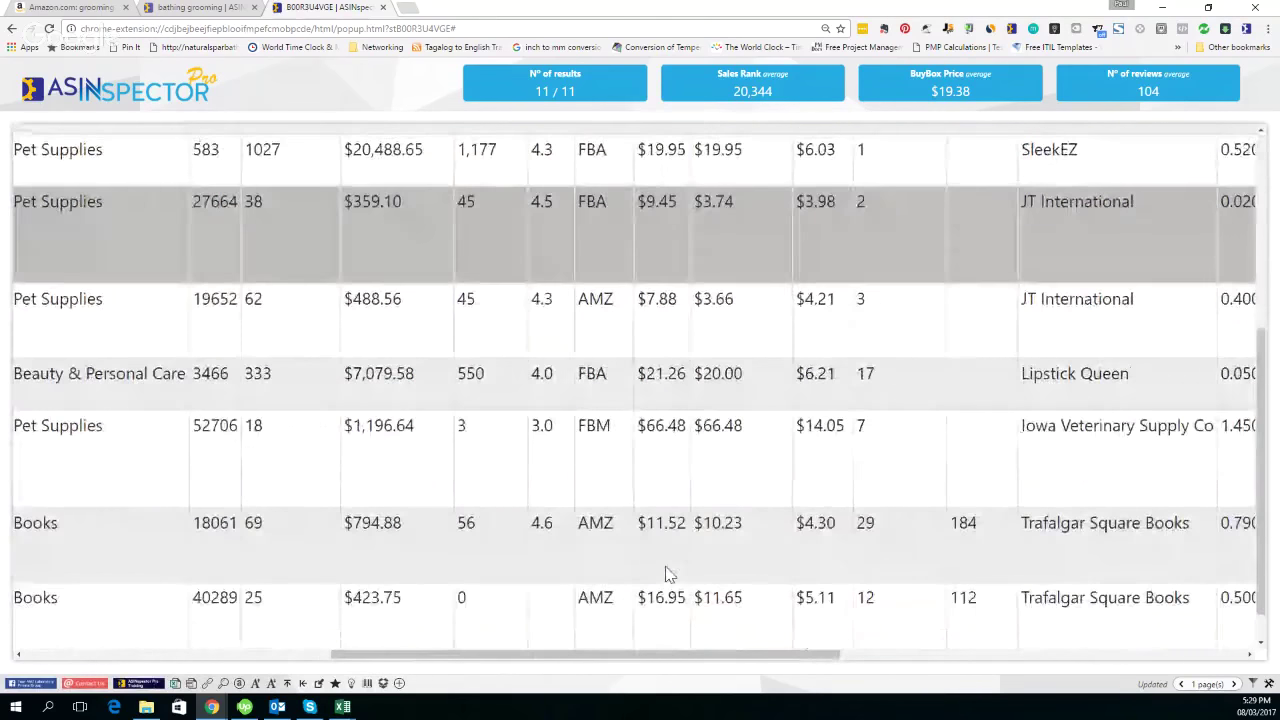
{"action": "scroll", "coordinate": [666, 571], "scroll_direction": "down", "scroll_amount": 1}
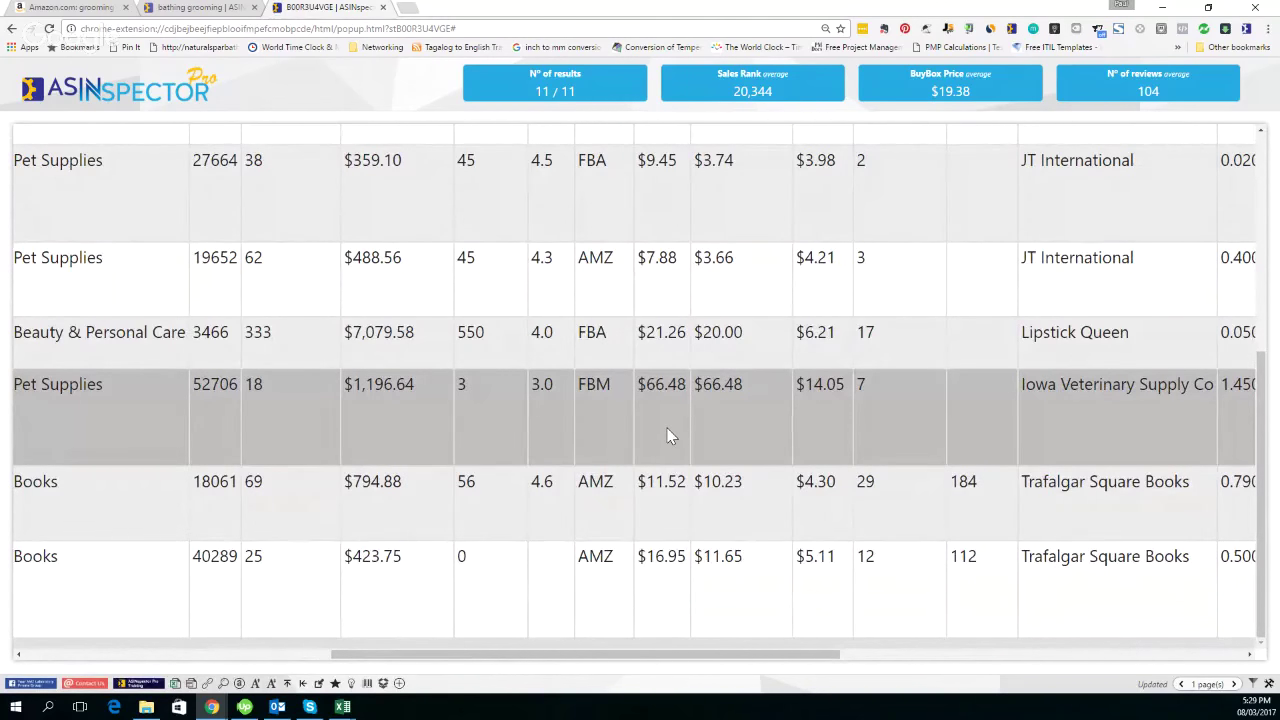
{"action": "scroll", "coordinate": [669, 434], "scroll_direction": "up", "scroll_amount": 6}
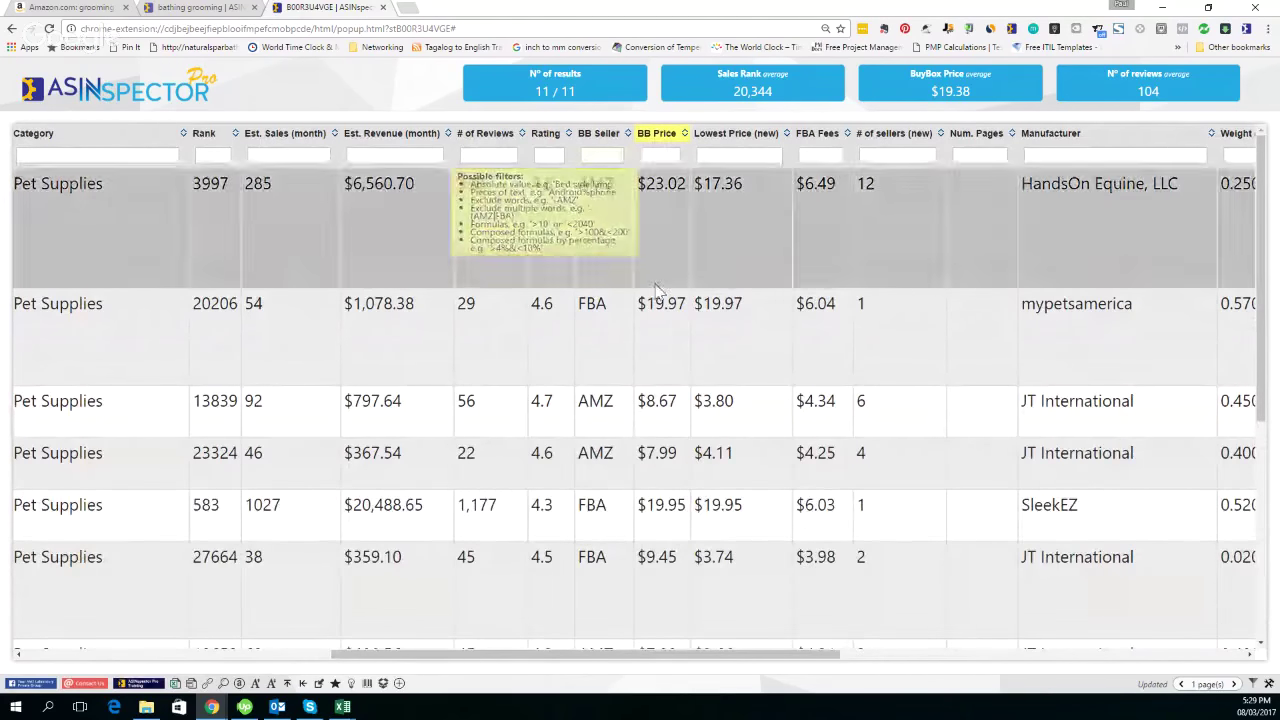
Recover and apply the last used filter to the related products, with the Buy Box price limited to >17&<50
{"action": "left_click_drag", "start_coordinate": [804, 654], "coordinate": [927, 648]}
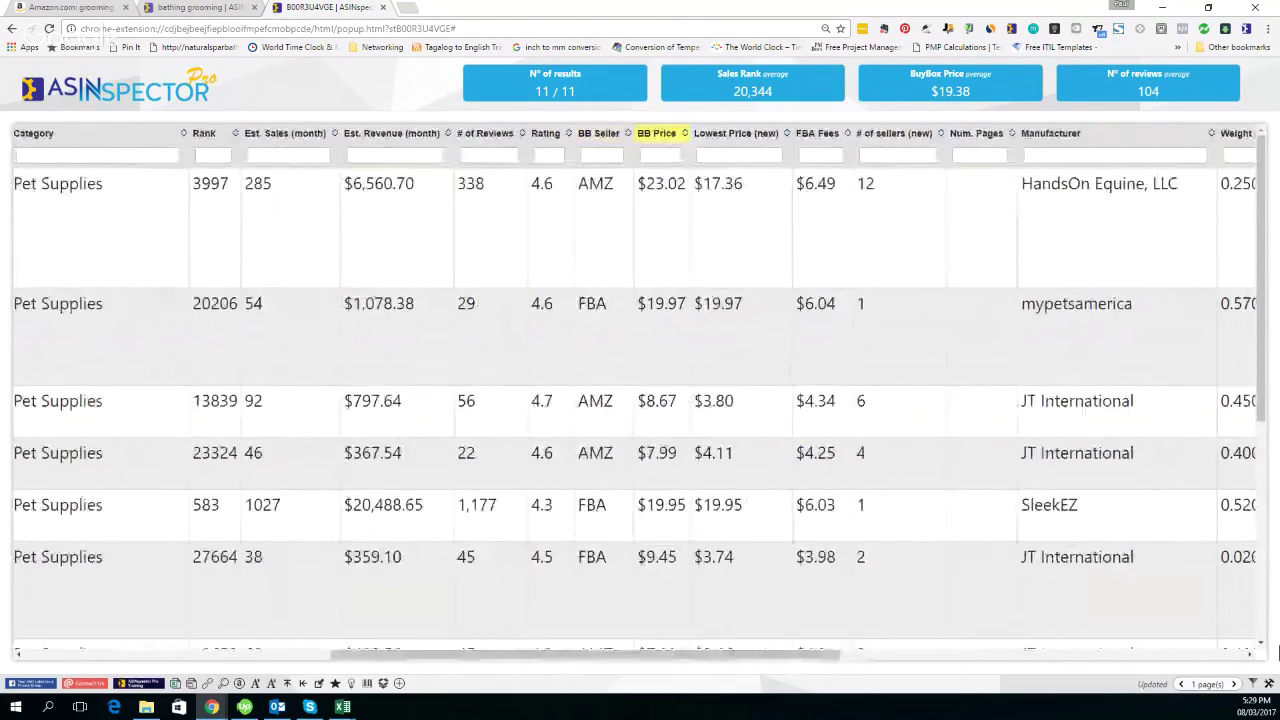
{"action": "left_click", "coordinate": [1198, 658]}
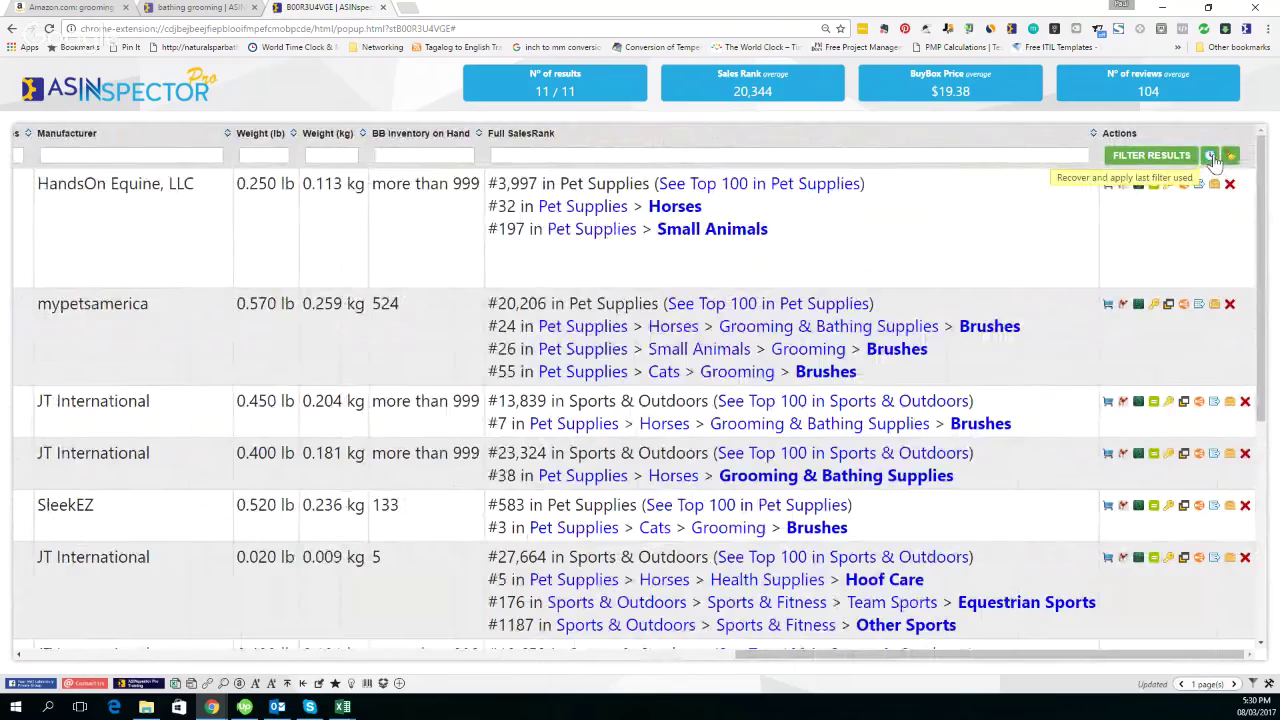
{"action": "left_click", "coordinate": [1213, 158]}
{"action": "left_click_drag", "start_coordinate": [949, 660], "coordinate": [580, 702]}
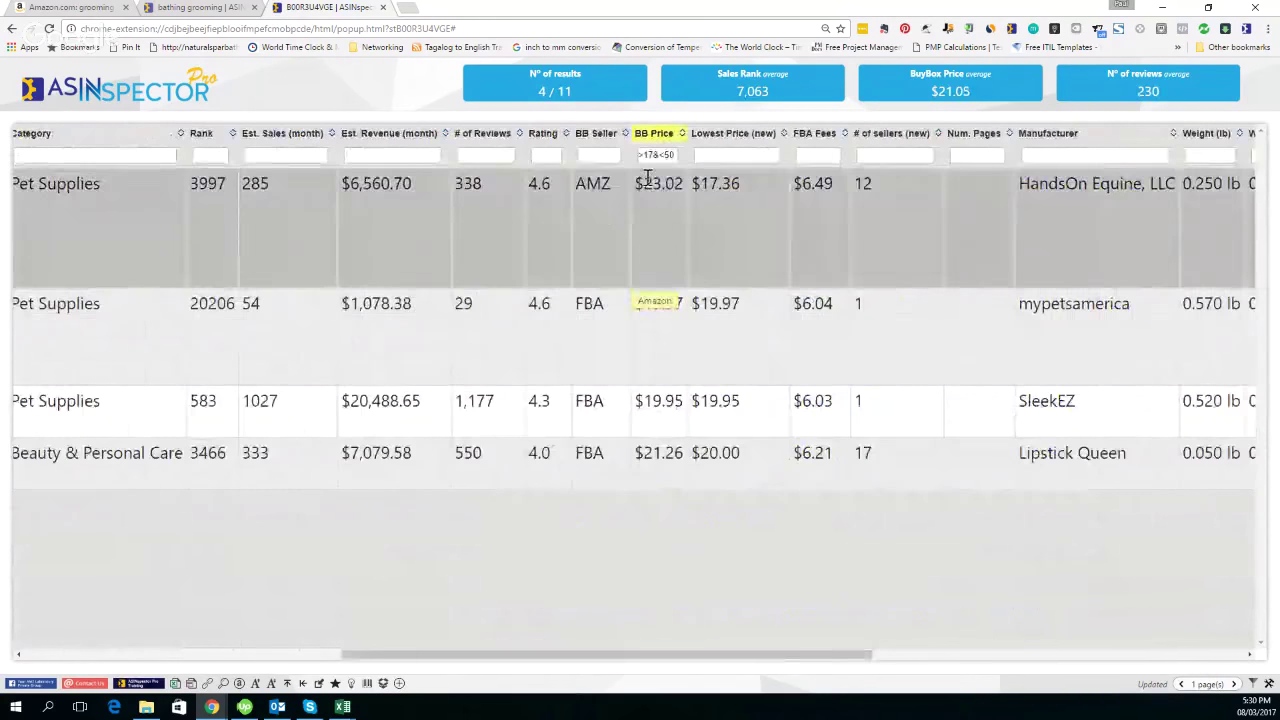
{"action": "left_click", "coordinate": [672, 157]}
{"action": "type", "text": ">17&<50"}
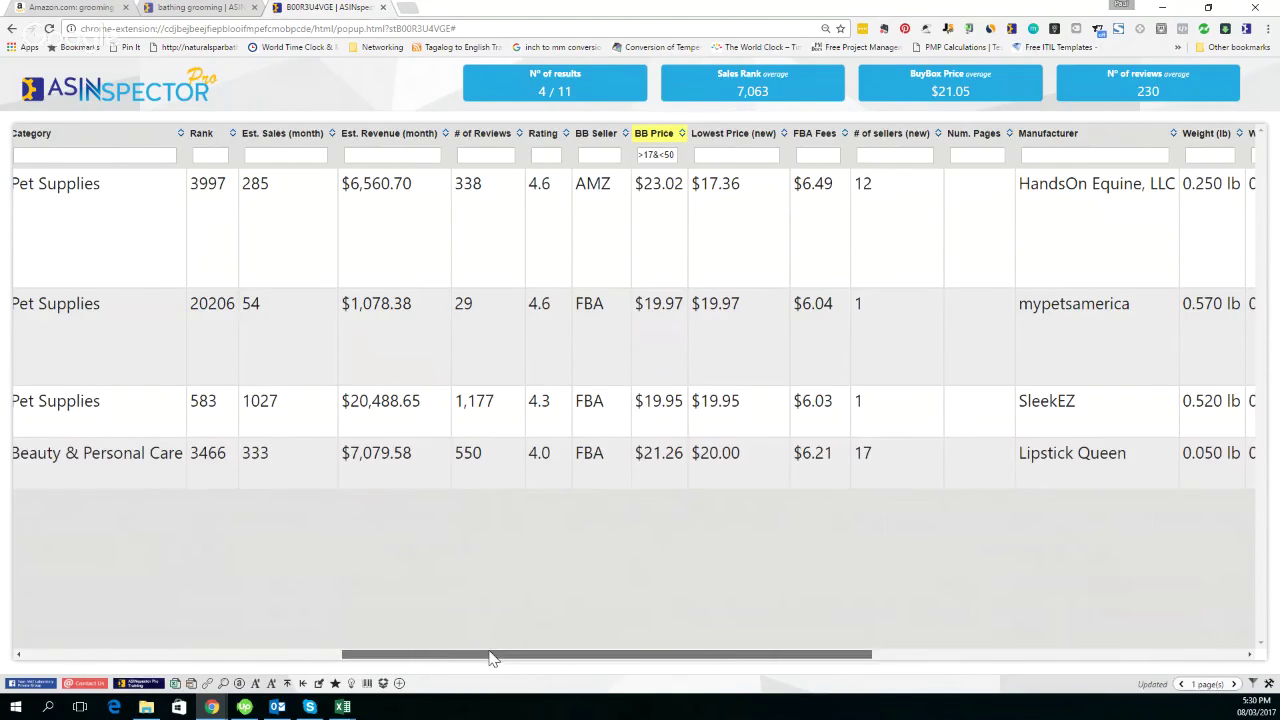
Compare the filtered related products' names and brands with their estimated sales, revenue, reviews, prices and fees
{"action": "left_click_drag", "start_coordinate": [490, 655], "coordinate": [164, 658]}
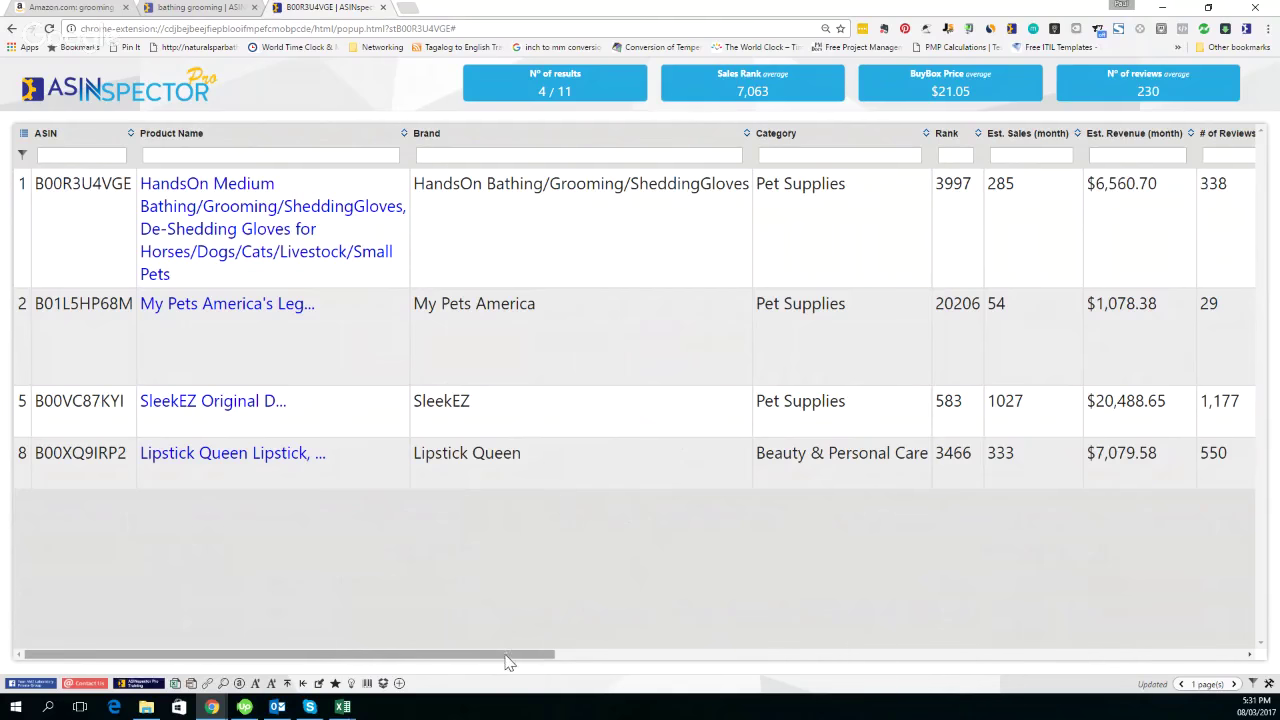
{"action": "left_click_drag", "start_coordinate": [508, 654], "coordinate": [817, 662]}
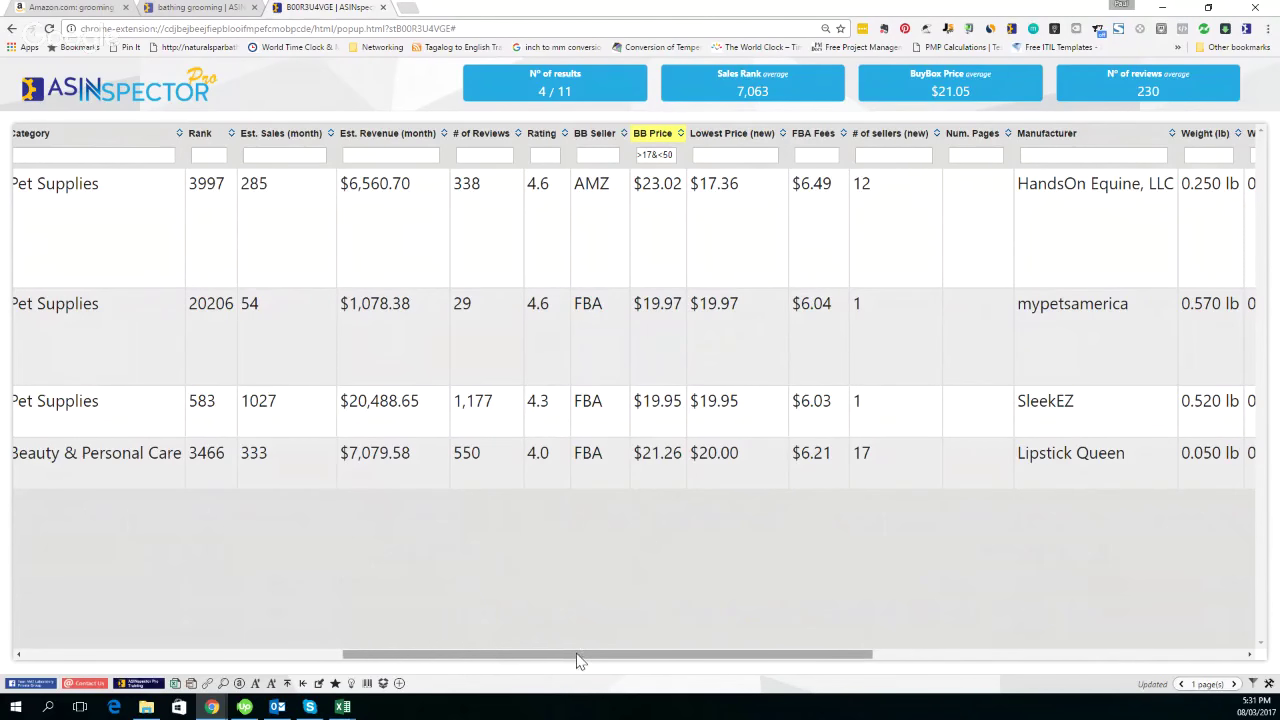
{"action": "left_click_drag", "start_coordinate": [578, 655], "coordinate": [252, 668]}
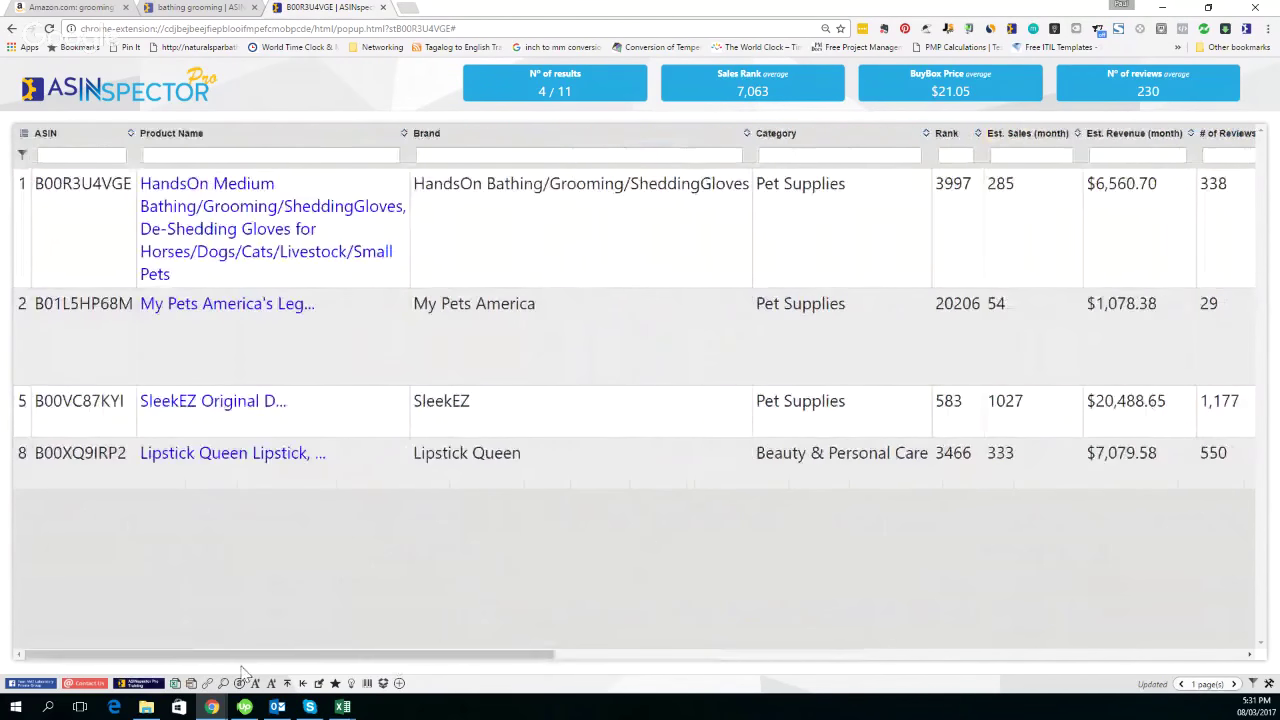